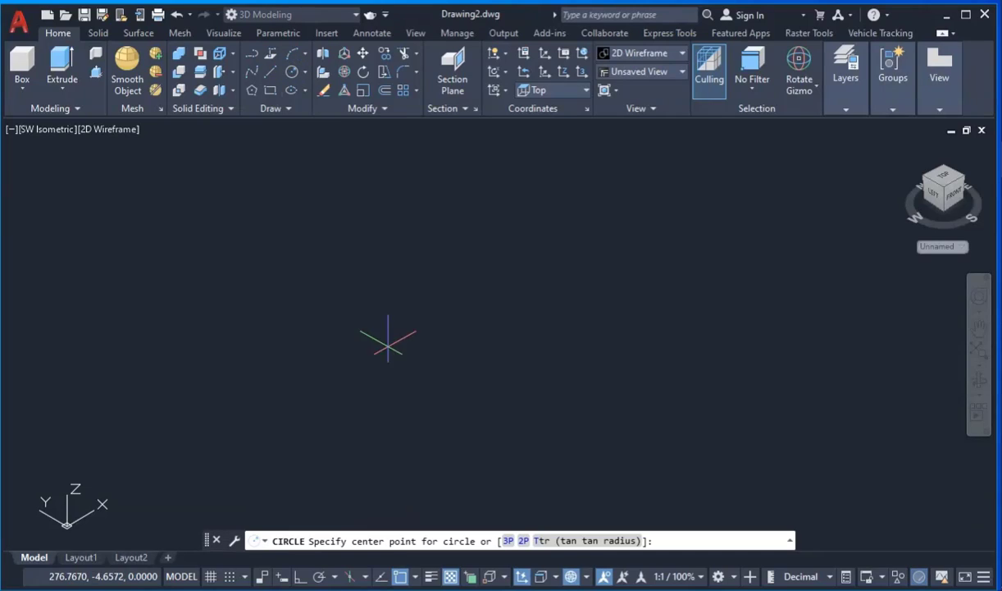
- Draw a circle with a radius of 8 in the middle of the empty drawing area
{"action": "left_click", "coordinate": [291, 72]}
{"action": "left_click", "coordinate": [401, 343]}
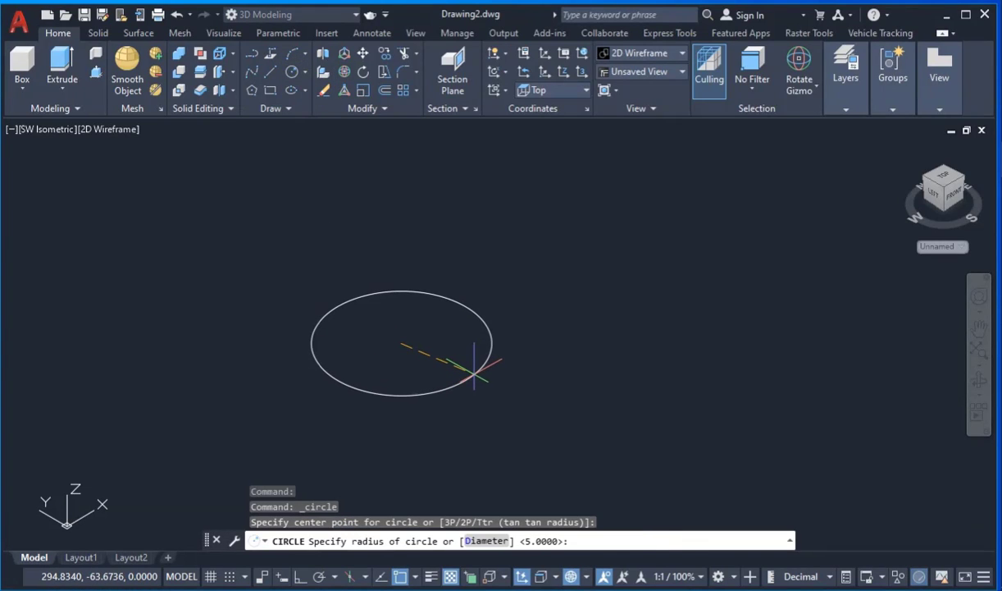
{"action": "key", "text": "Return"}
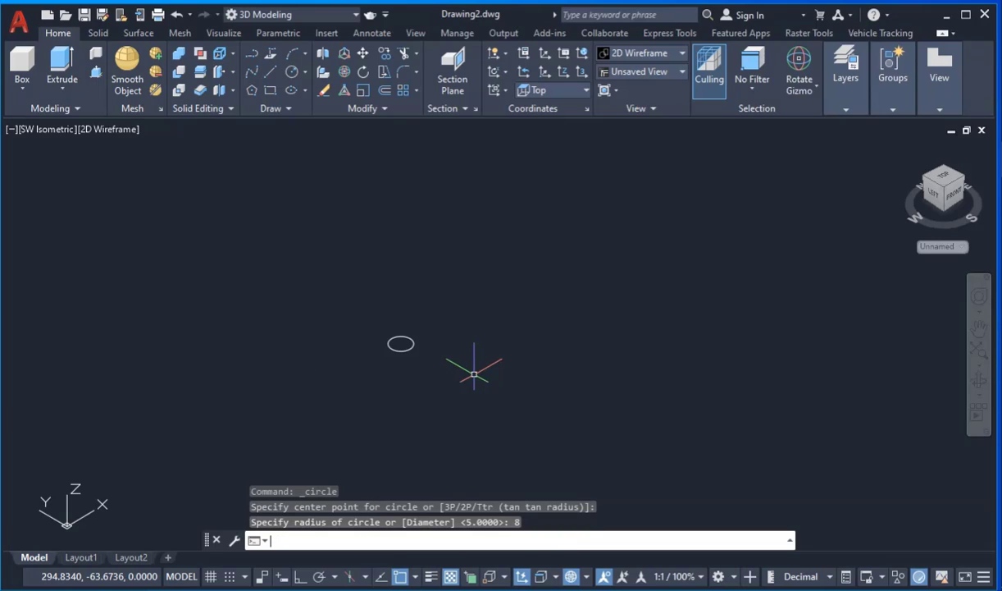
- Extrude the circle to a height of 4 to form a cylindrical base
{"action": "scroll", "coordinate": [402, 332], "scroll_direction": "up", "scroll_amount": 10}
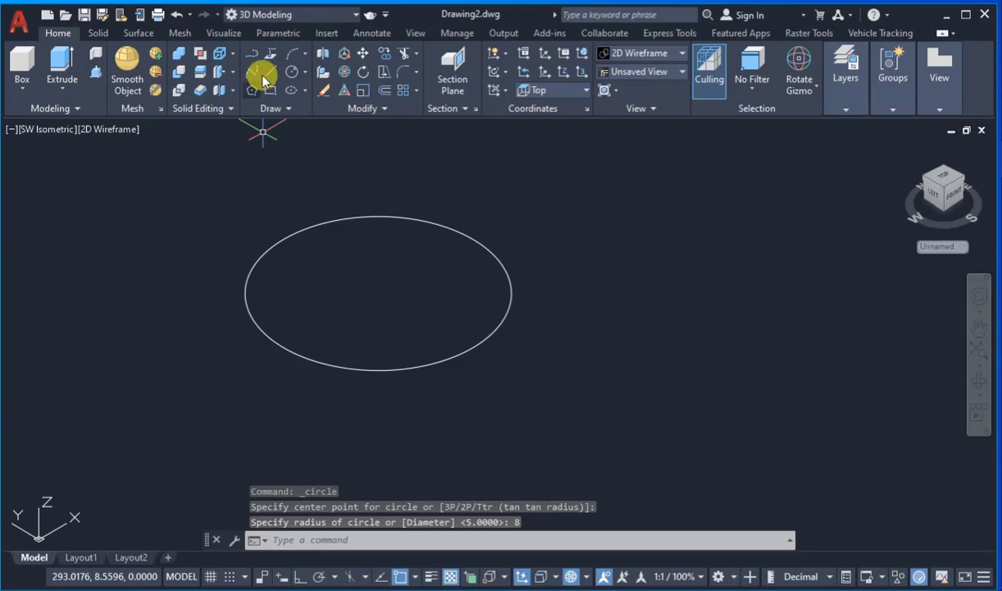
{"action": "left_click", "coordinate": [65, 75]}
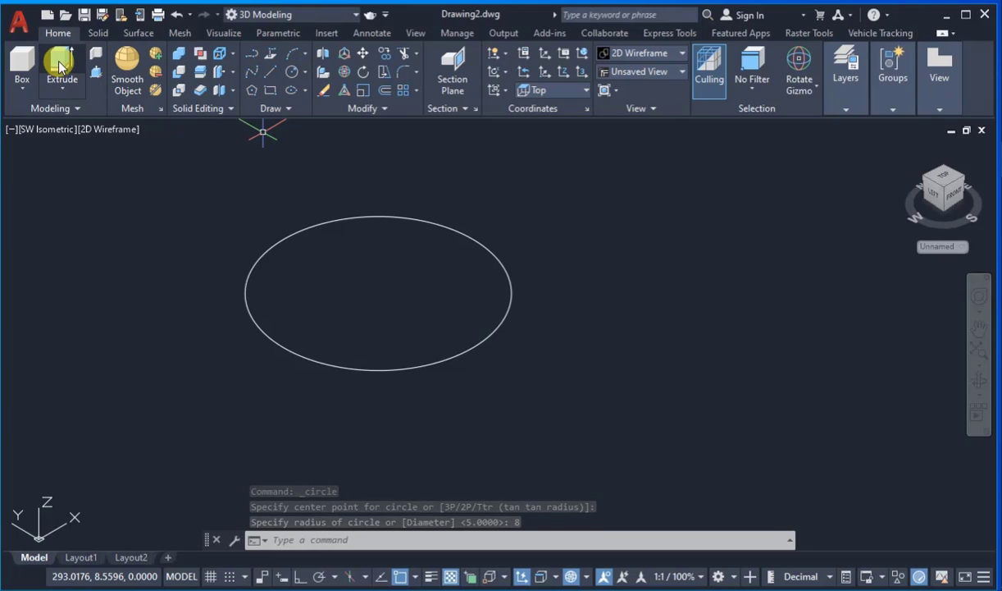
{"action": "left_click", "coordinate": [416, 366]}
{"action": "right_click", "coordinate": [432, 366]}
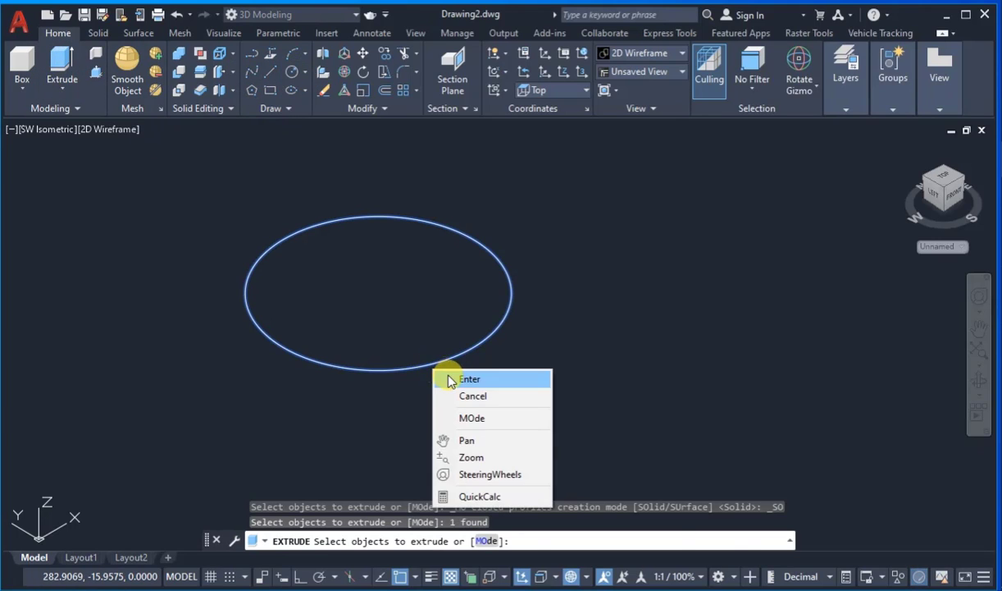
{"action": "left_click", "coordinate": [450, 379]}
{"action": "scroll", "coordinate": [406, 361], "scroll_direction": "down", "scroll_amount": 2}
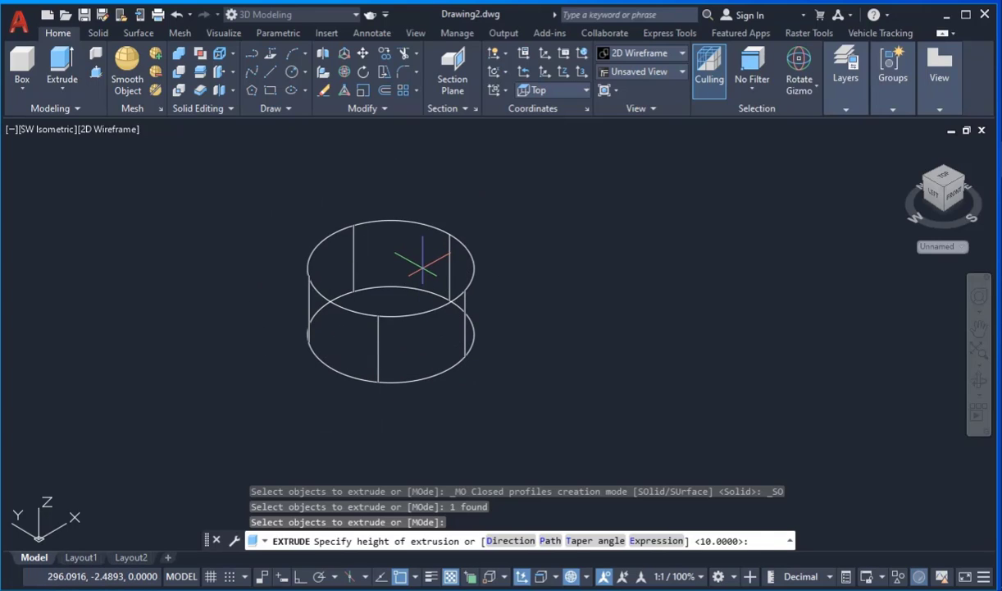
{"action": "key", "text": "Return"}
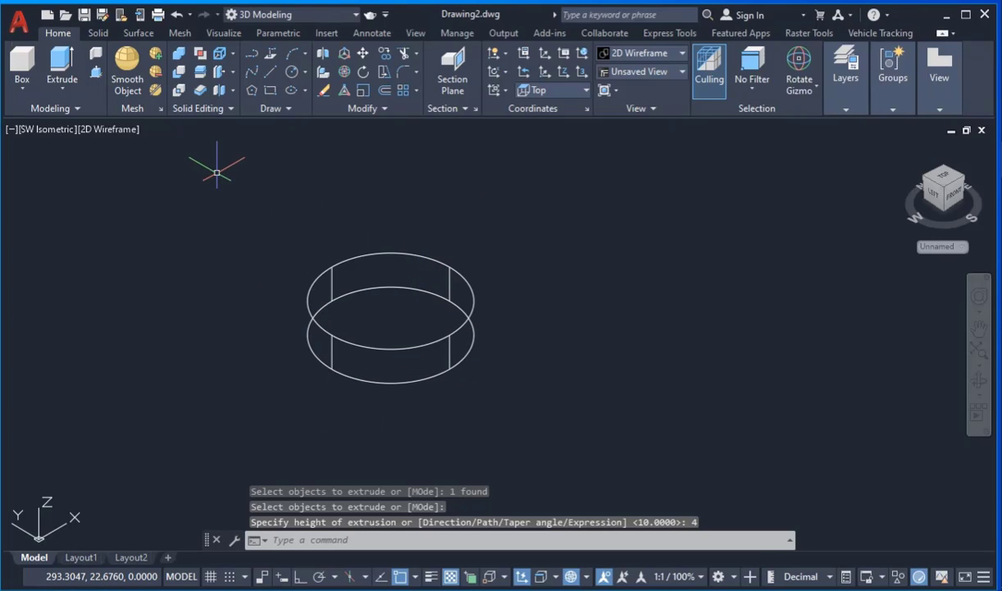
- Draw a rectangle beside the cylinder using the Dimensions option, with length 10 and width 10
{"action": "left_click", "coordinate": [270, 90]}
{"action": "left_click", "coordinate": [545, 290]}
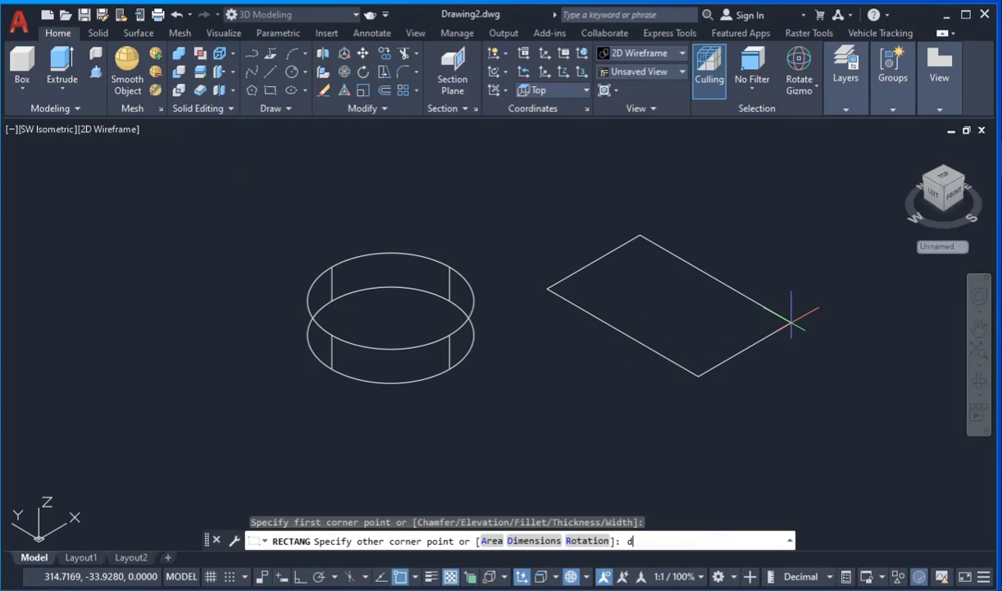
{"action": "key", "text": "Return"}
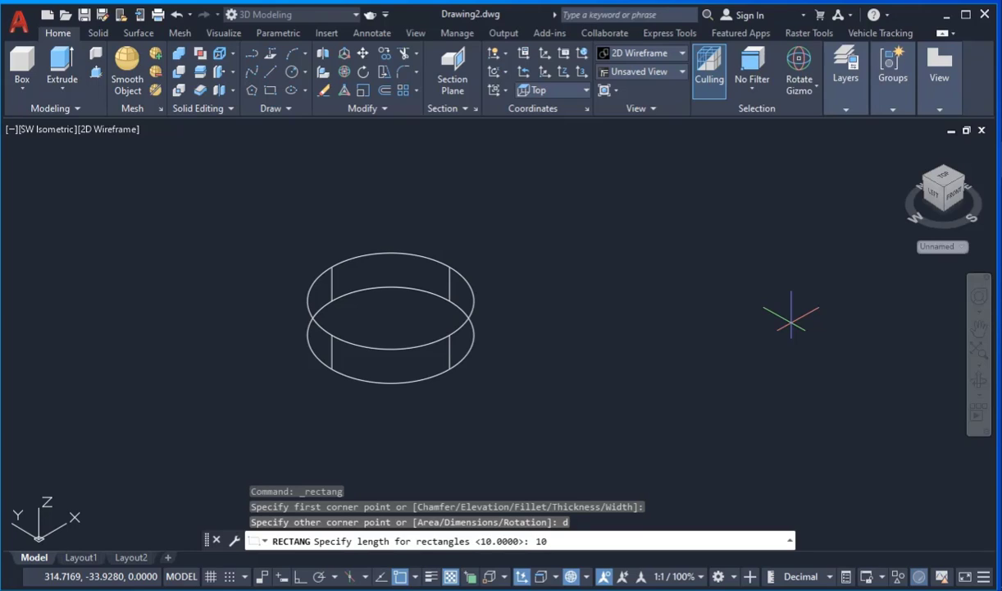
{"action": "key", "text": "Return"}
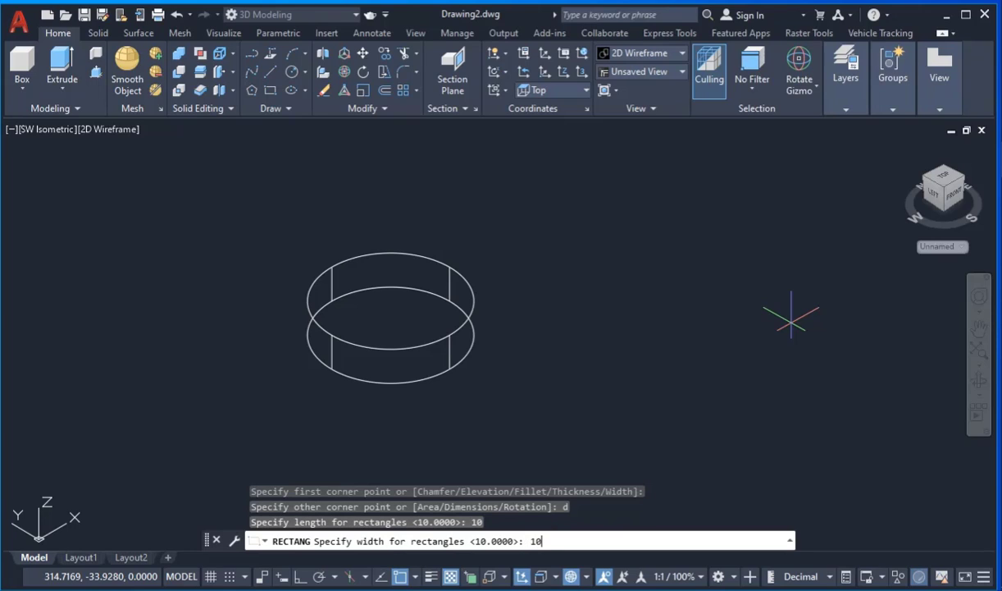
{"action": "key", "text": "Return"}
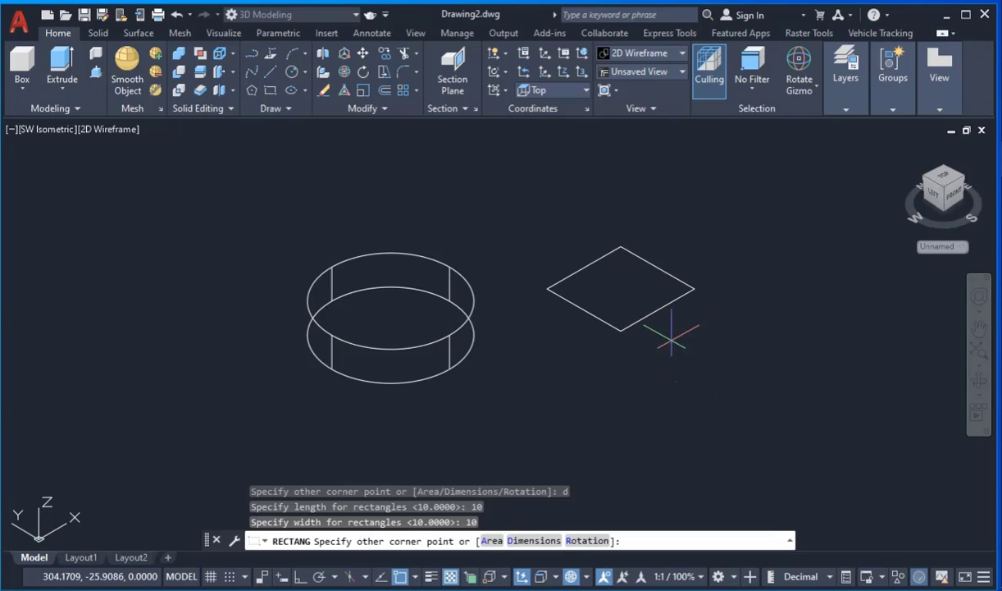
{"action": "left_click", "coordinate": [749, 329]}
- Move the square from its centre onto the centre of the cylinder's top face
{"action": "left_click", "coordinate": [670, 340]}
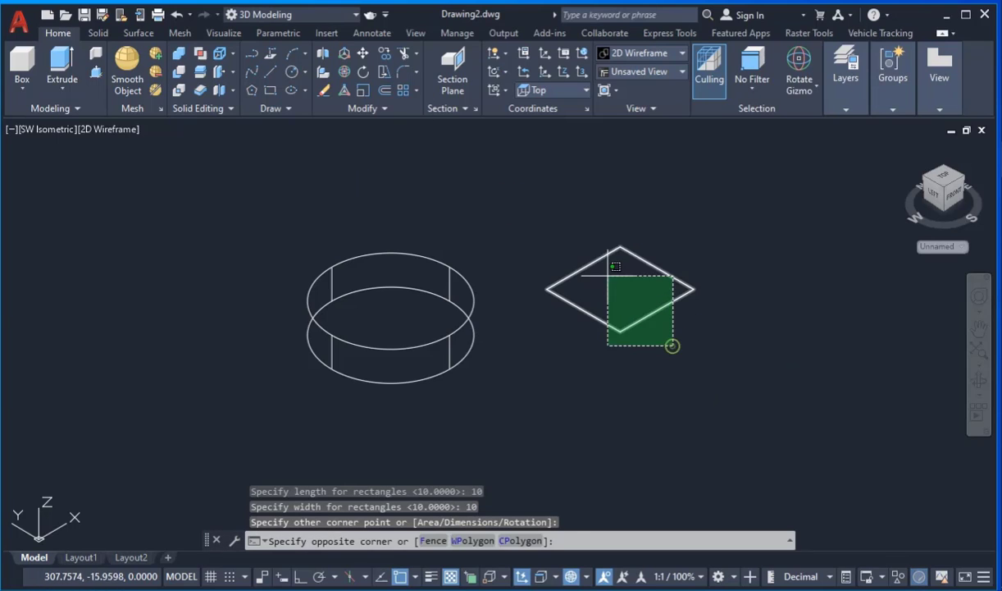
{"action": "left_click", "coordinate": [532, 206]}
{"action": "left_click", "coordinate": [363, 54]}
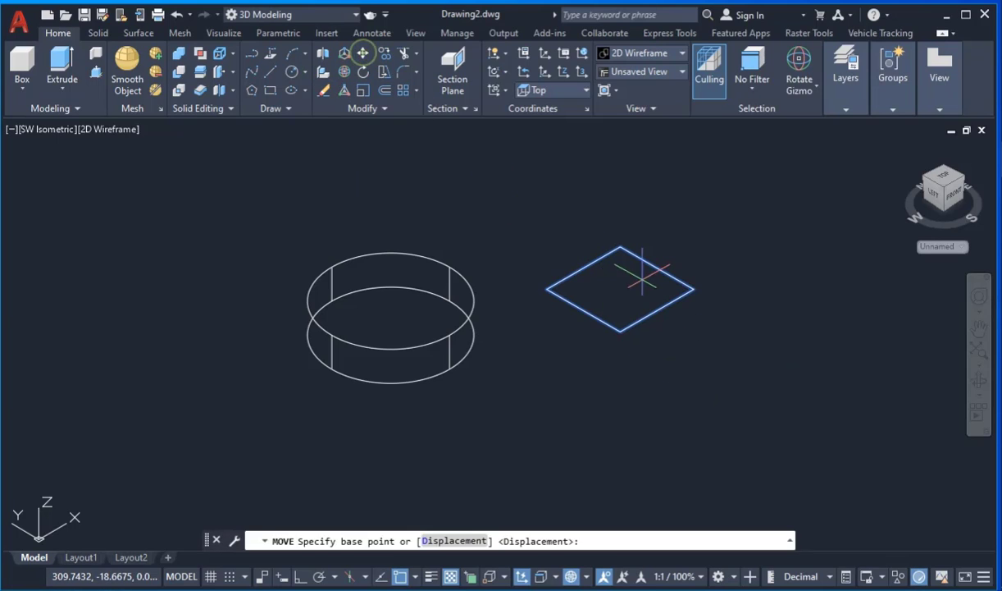
{"action": "left_click", "coordinate": [620, 288]}
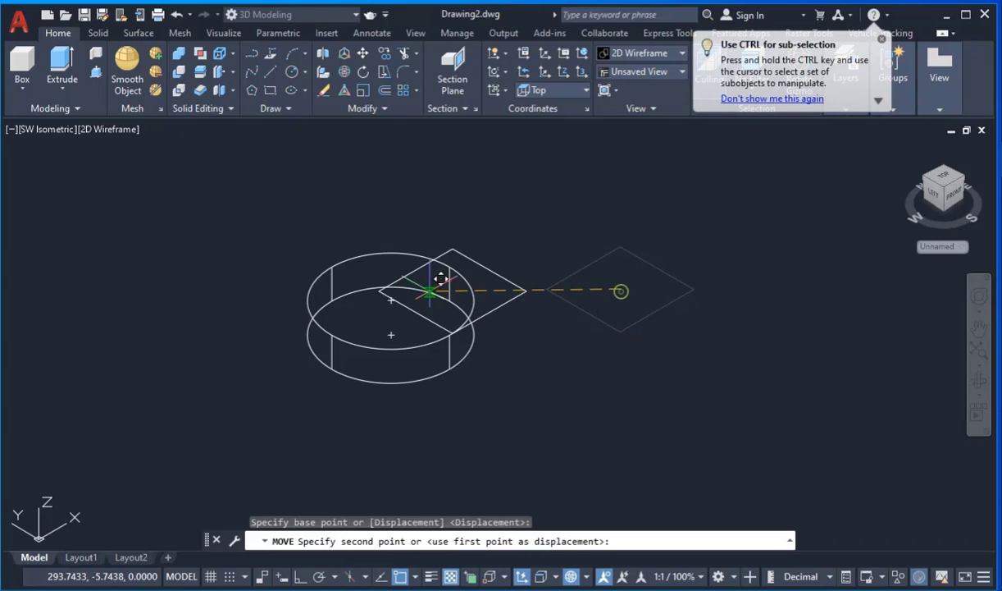
{"action": "left_click", "coordinate": [392, 301]}
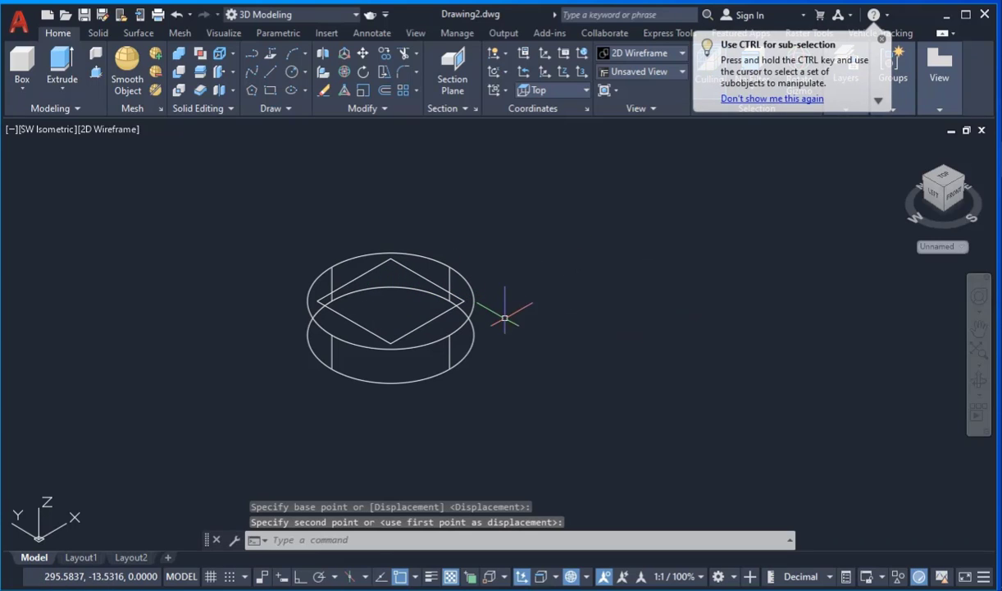
- Extrude the square on top of the cylinder to a height of 10
{"action": "left_click", "coordinate": [62, 64]}
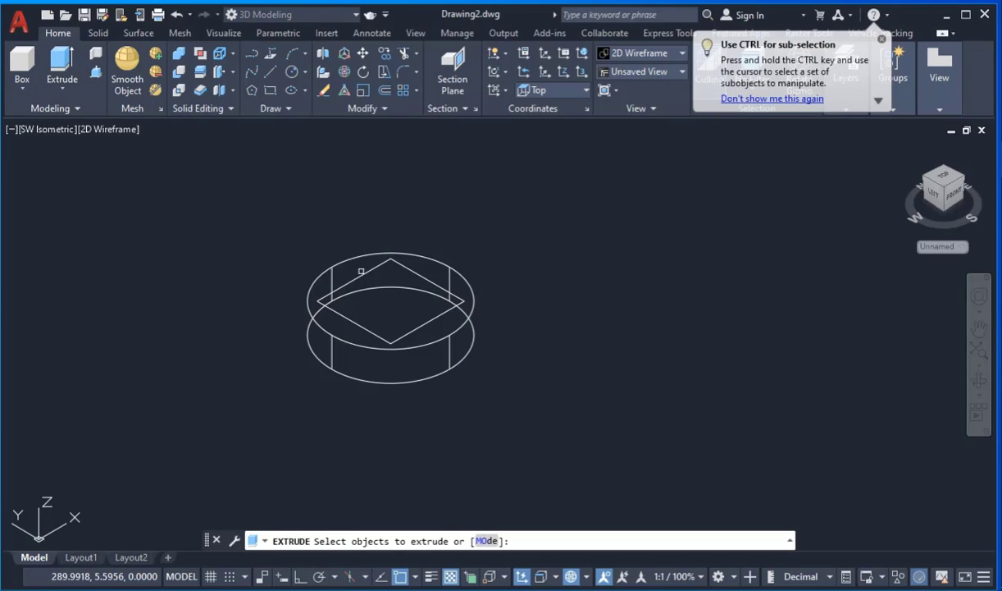
{"action": "left_click", "coordinate": [372, 267]}
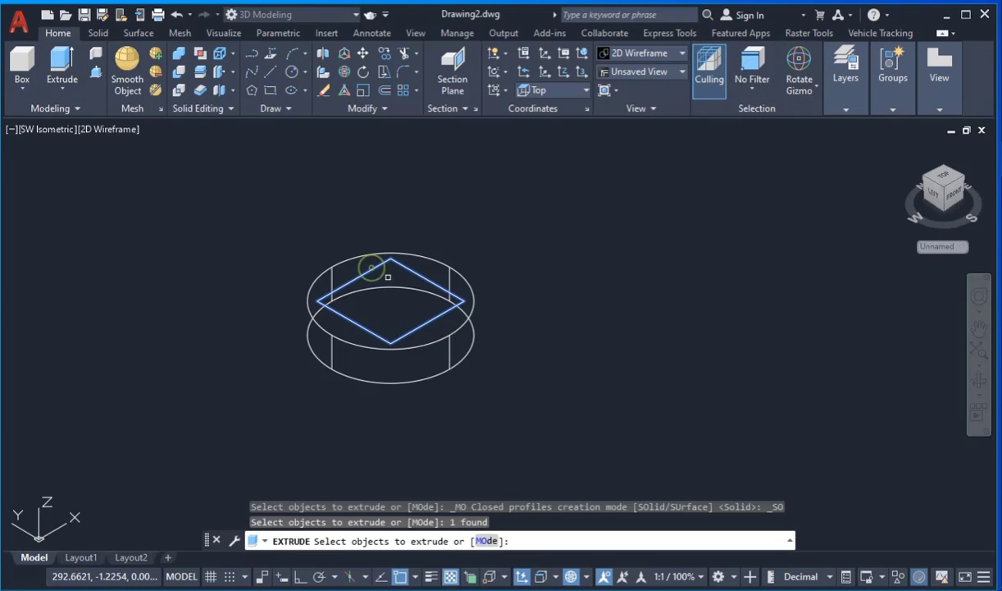
{"action": "right_click", "coordinate": [380, 272]}
{"action": "left_click", "coordinate": [403, 284]}
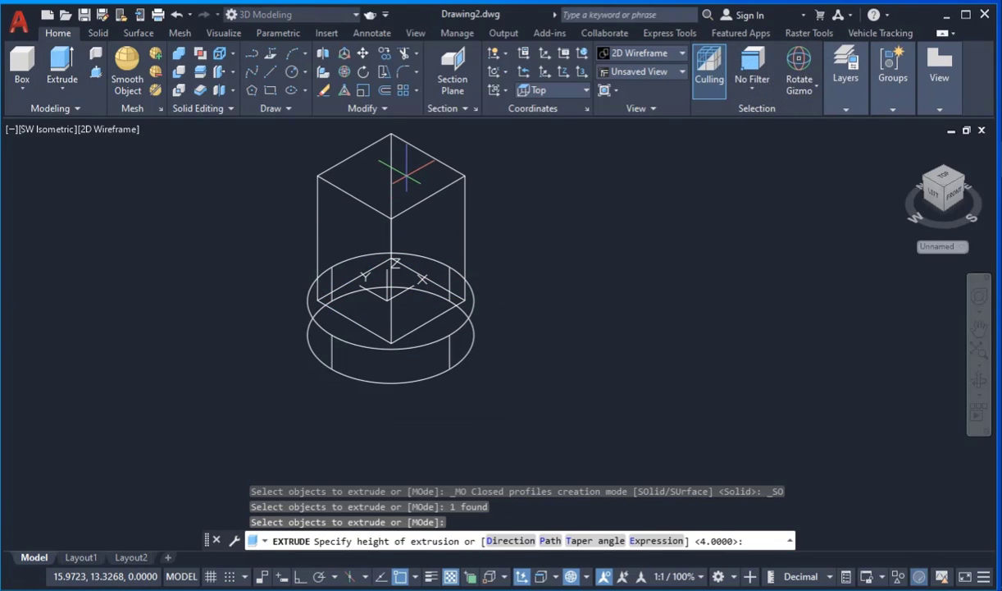
{"action": "key", "text": "Return"}
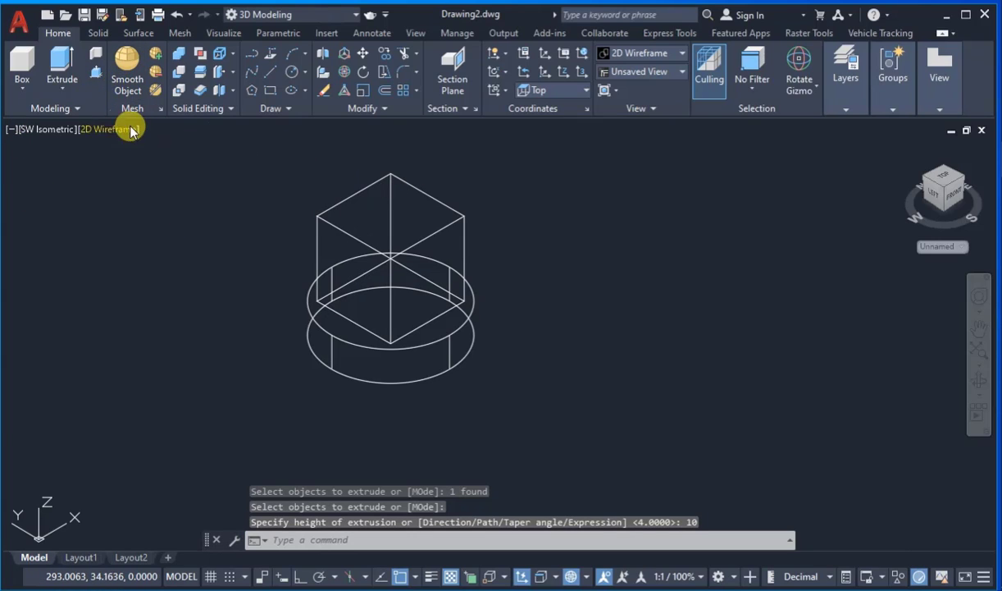
- Draw a vertical guide line on one side face of the box, from its upper edge's midpoint to its lower edge's midpoint
{"action": "left_click", "coordinate": [41, 129]}
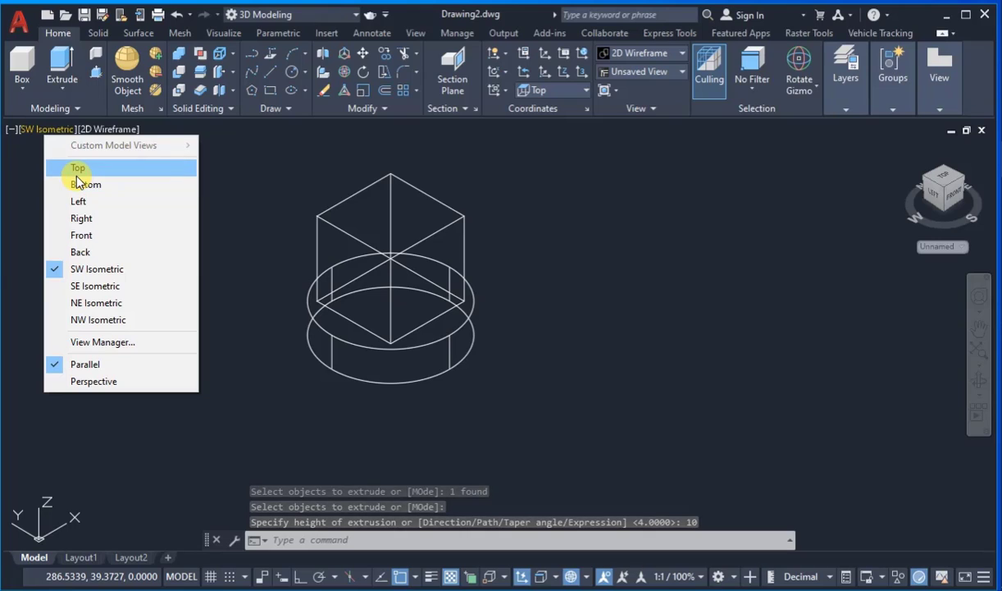
{"action": "left_click", "coordinate": [97, 232]}
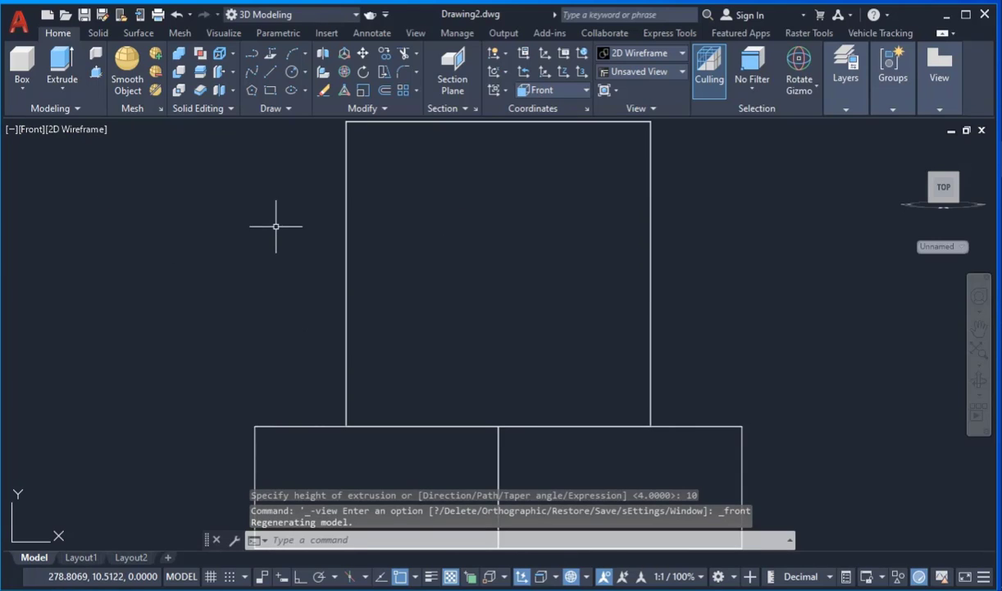
{"action": "scroll", "coordinate": [275, 225], "scroll_direction": "down", "scroll_amount": 5}
{"action": "left_click", "coordinate": [979, 377]}
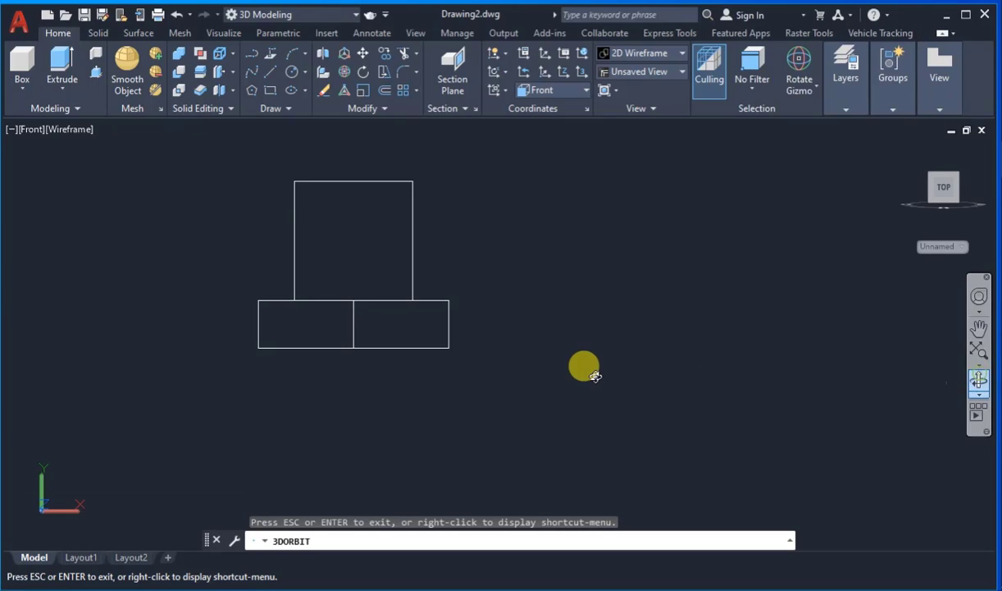
{"action": "left_click_drag", "start_coordinate": [594, 376], "coordinate": [256, 96]}
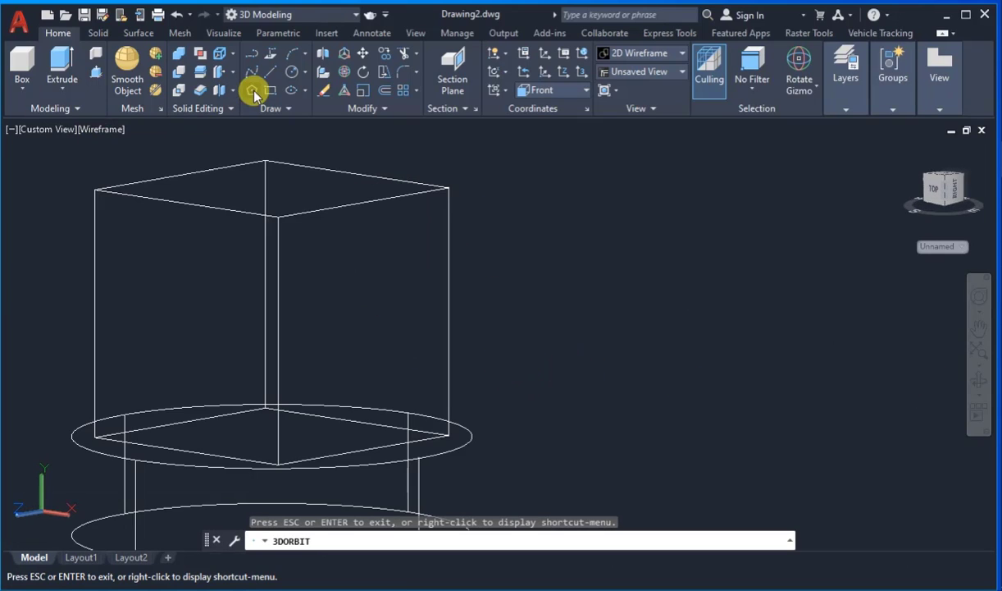
{"action": "key", "text": "Escape"}
{"action": "left_click", "coordinate": [271, 71]}
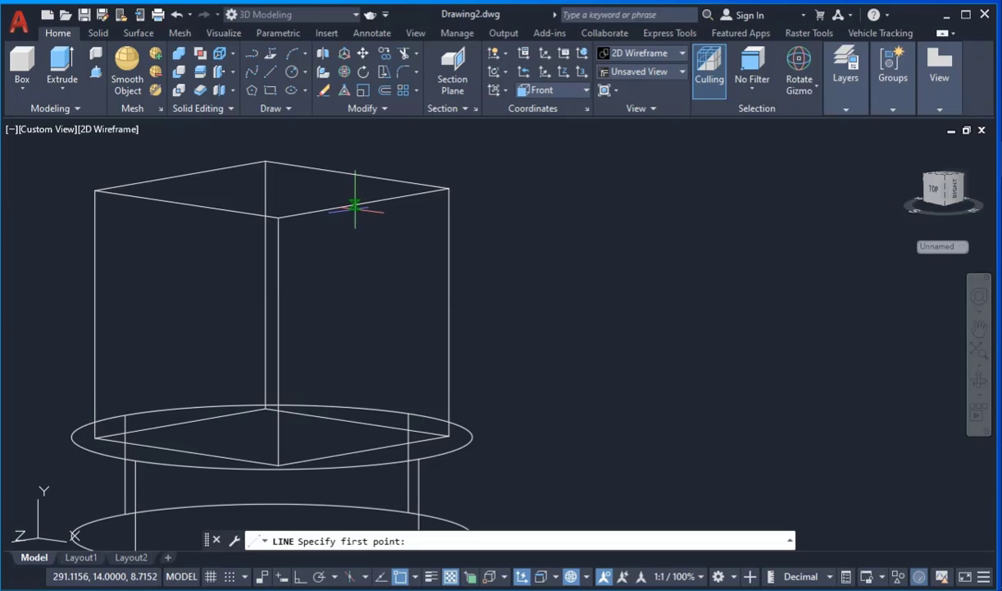
{"action": "left_click", "coordinate": [364, 204]}
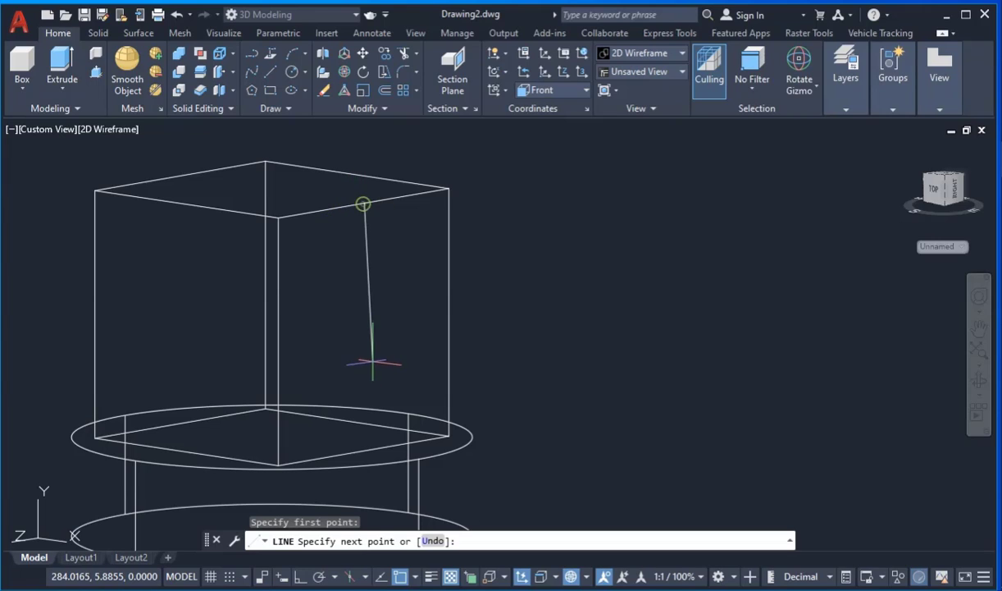
{"action": "left_click", "coordinate": [362, 451]}
{"action": "key", "text": "Escape"}
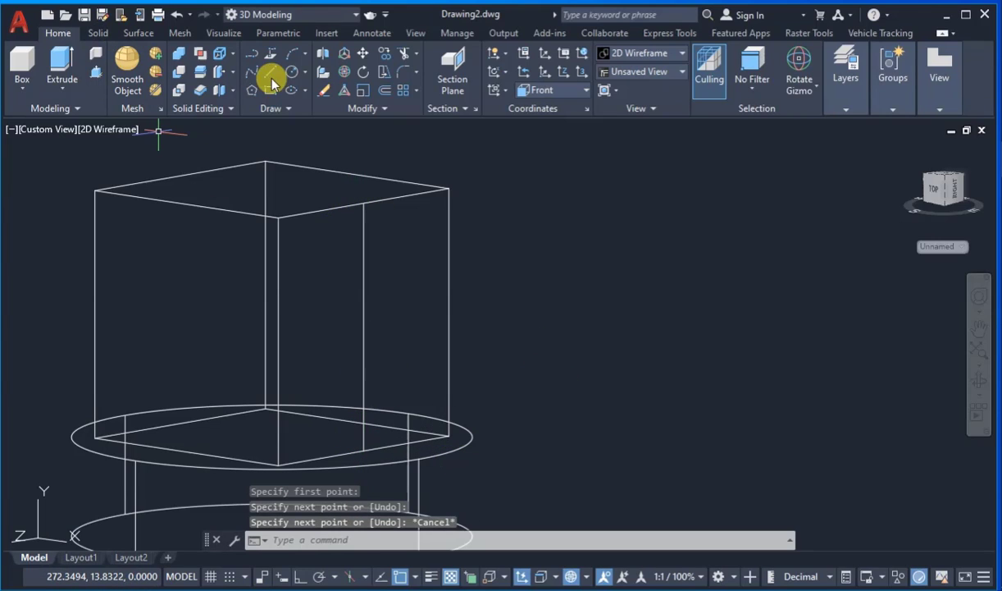
- Draw a circle of radius 5 on the box's side face, centred on the guide line's midpoint, and erase the line
{"action": "left_click", "coordinate": [293, 72]}
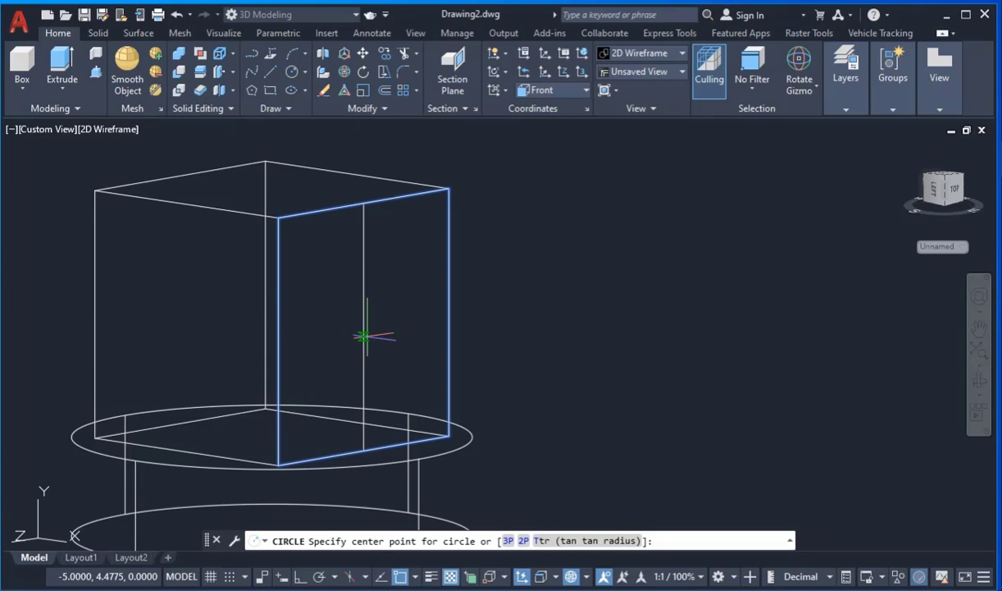
{"action": "left_click", "coordinate": [364, 326]}
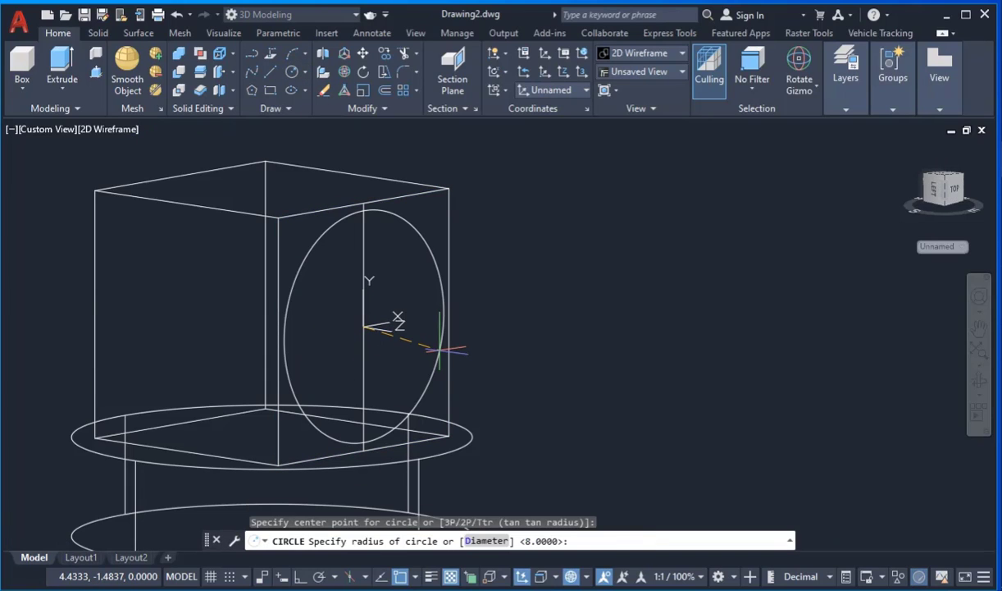
{"action": "type", "text": "5"}
{"action": "key", "text": "Return"}
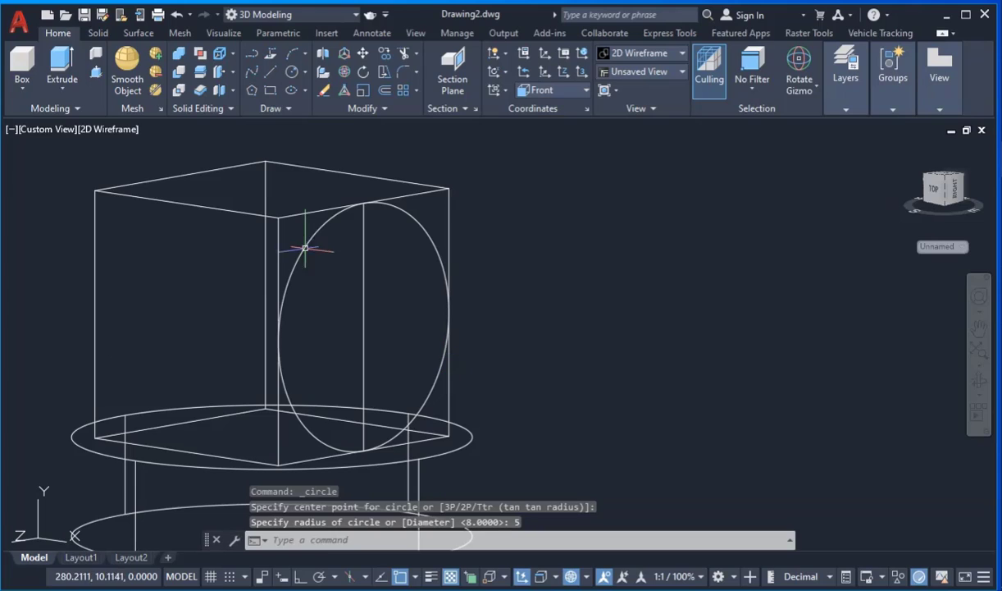
{"action": "left_click", "coordinate": [364, 289]}
{"action": "key", "text": "Delete"}
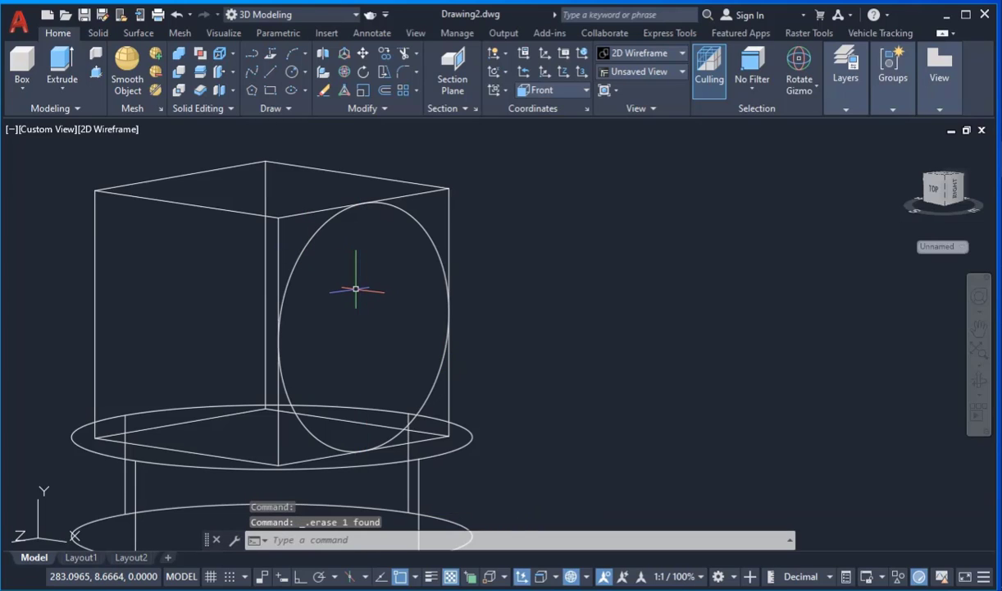
- Extrude the circle on the box's side face outward by 1
{"action": "scroll", "coordinate": [419, 248], "scroll_direction": "down", "scroll_amount": 2}
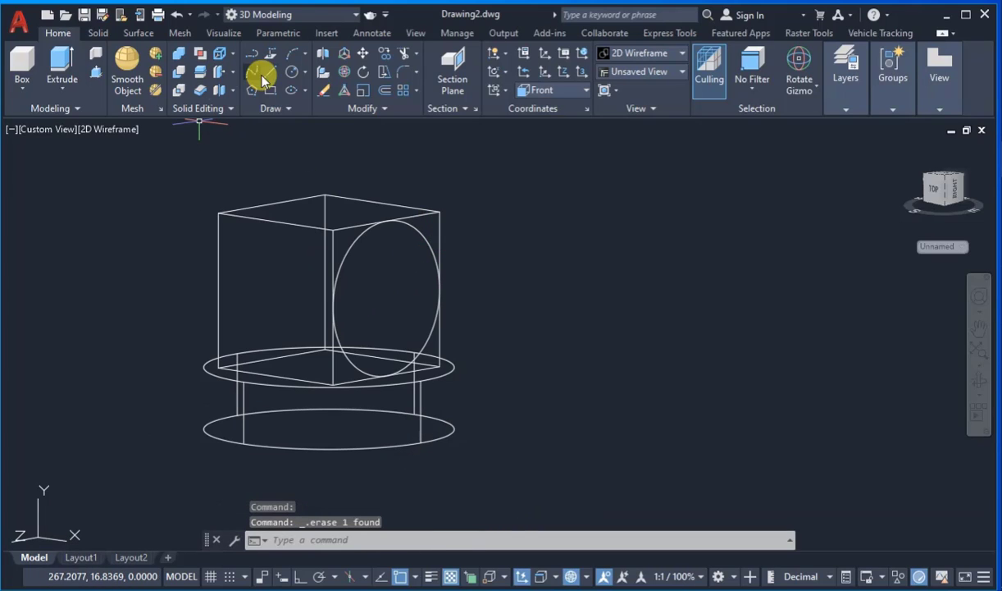
{"action": "left_click", "coordinate": [61, 65]}
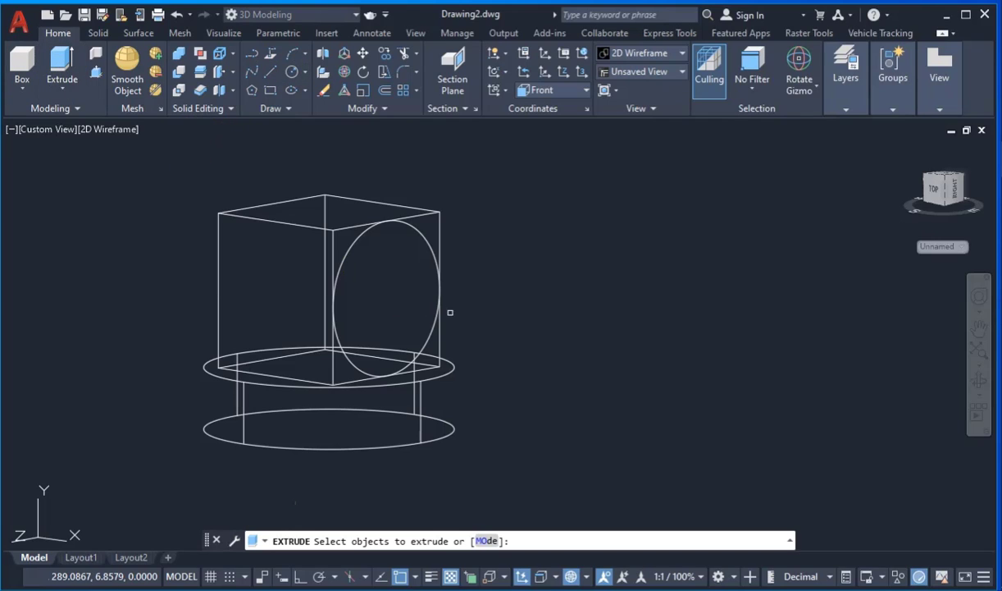
{"action": "left_click", "coordinate": [432, 276]}
{"action": "right_click", "coordinate": [464, 279]}
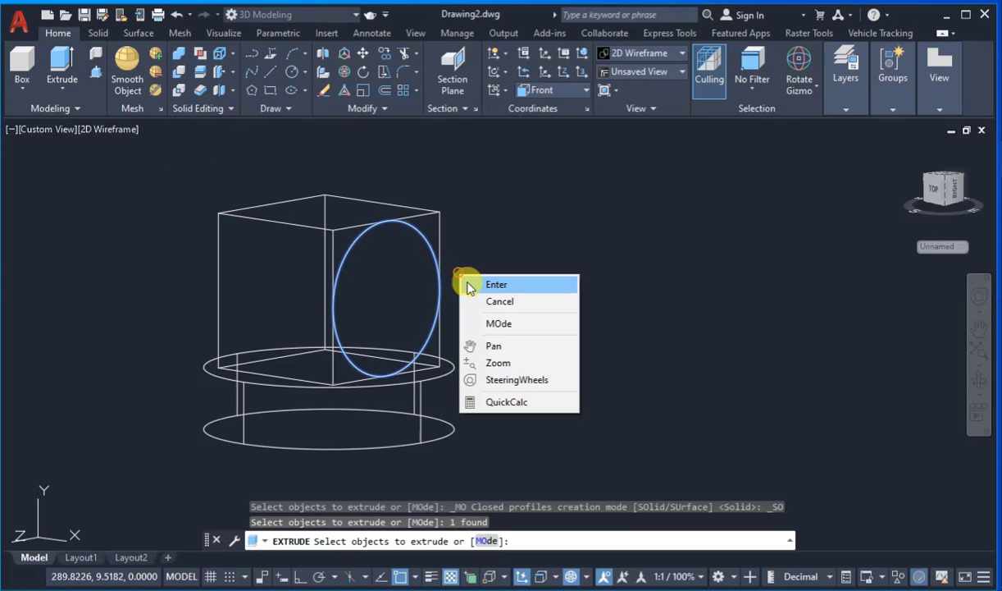
{"action": "left_click", "coordinate": [496, 285]}
{"action": "left_click", "coordinate": [497, 284]}
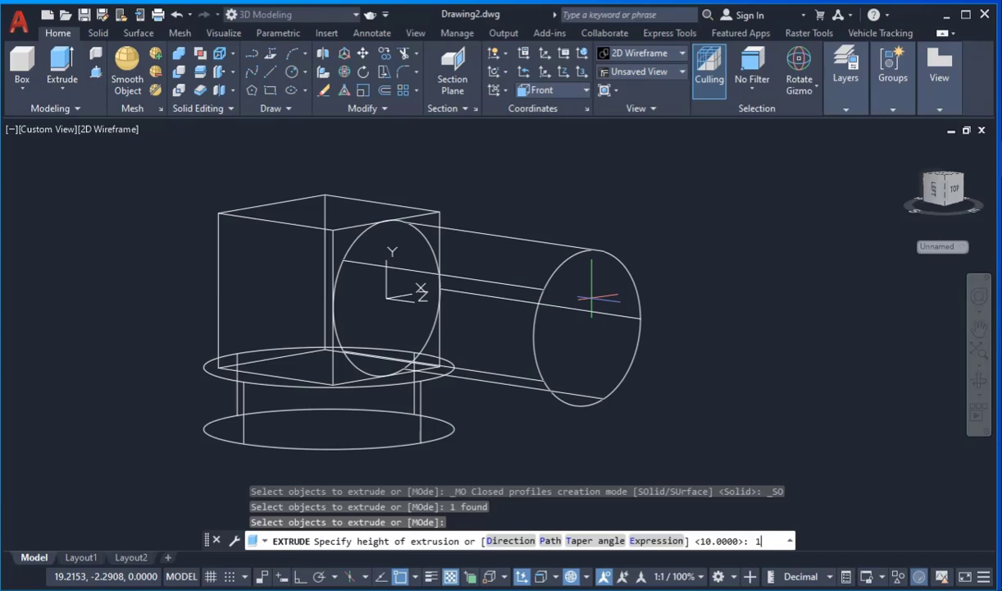
{"action": "type", "text": "1"}
{"action": "key", "text": "Return"}
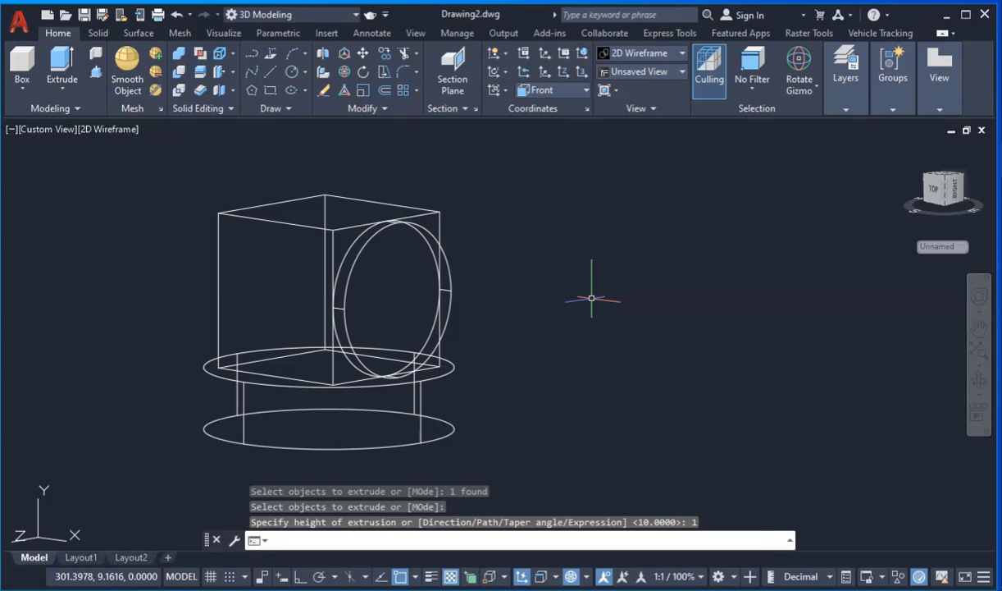
- Fillet the upper and lower circular edges of the cylindrical base with a radius of 1
{"action": "left_click", "coordinate": [978, 377]}
{"action": "left_click_drag", "start_coordinate": [633, 382], "coordinate": [638, 390]}
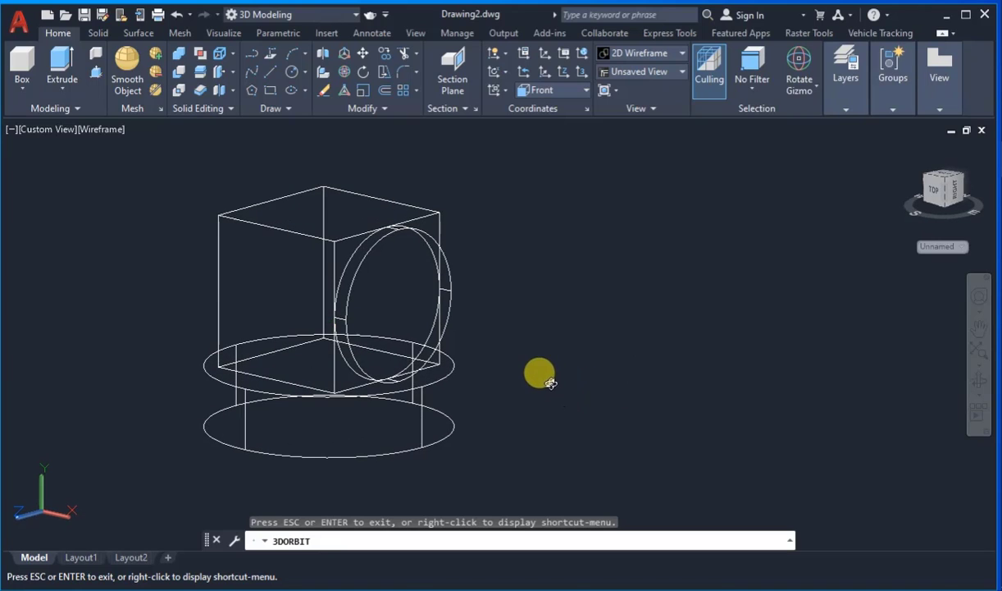
{"action": "key", "text": "Escape"}
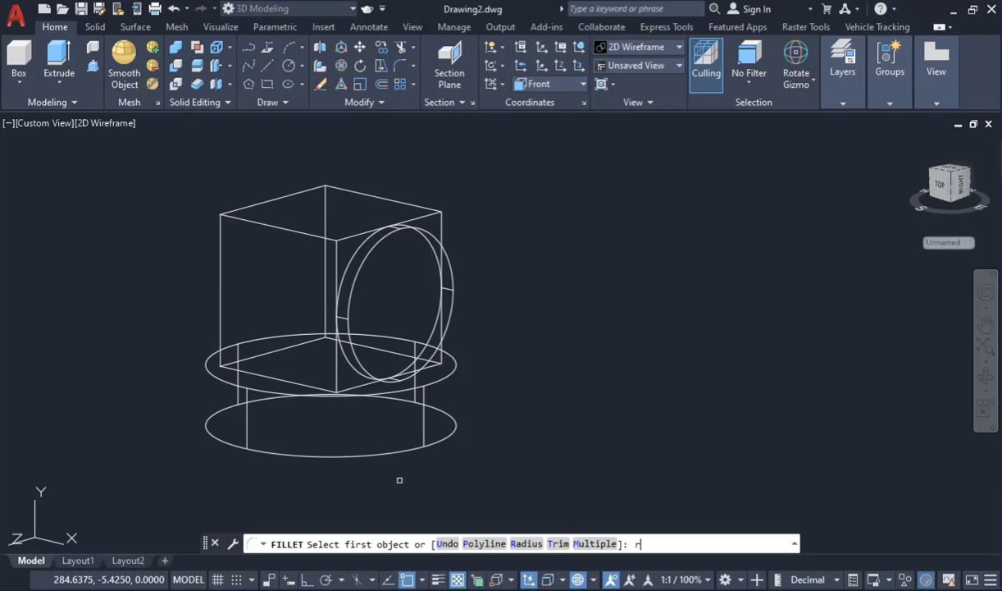
{"action": "key", "text": "Return"}
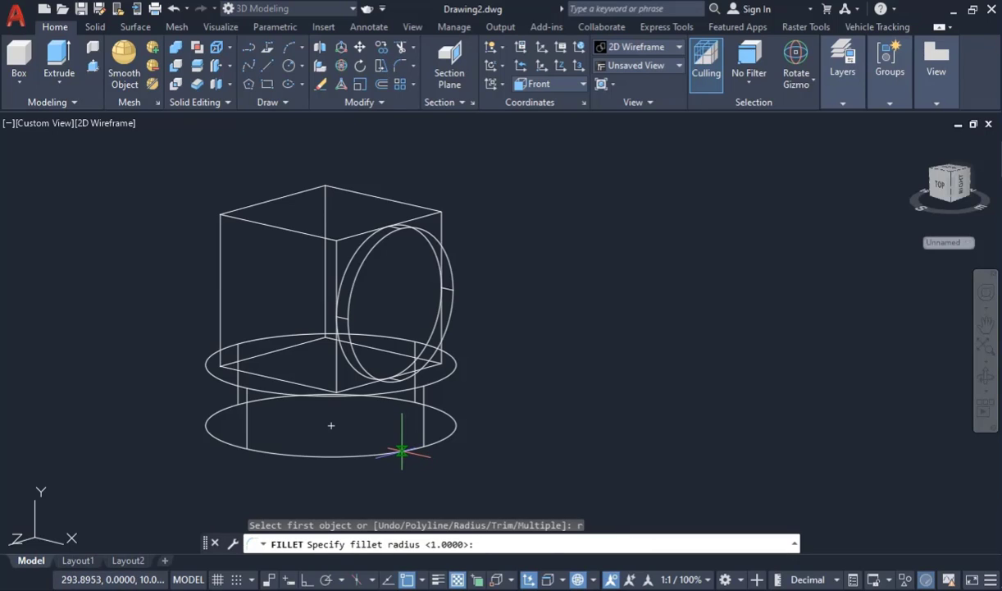
{"action": "type", "text": "1"}
{"action": "key", "text": "Return"}
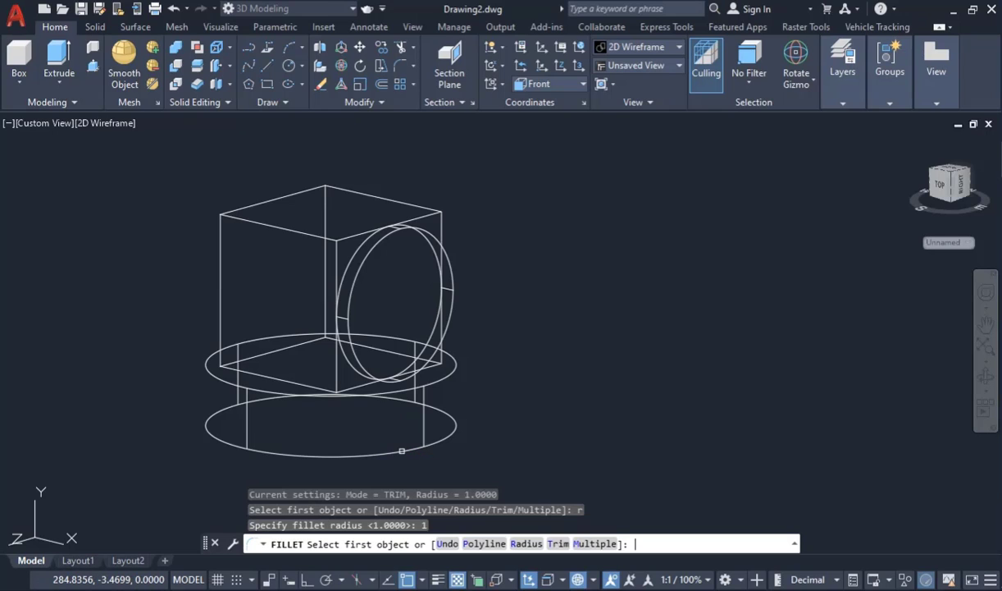
{"action": "left_click", "coordinate": [402, 449]}
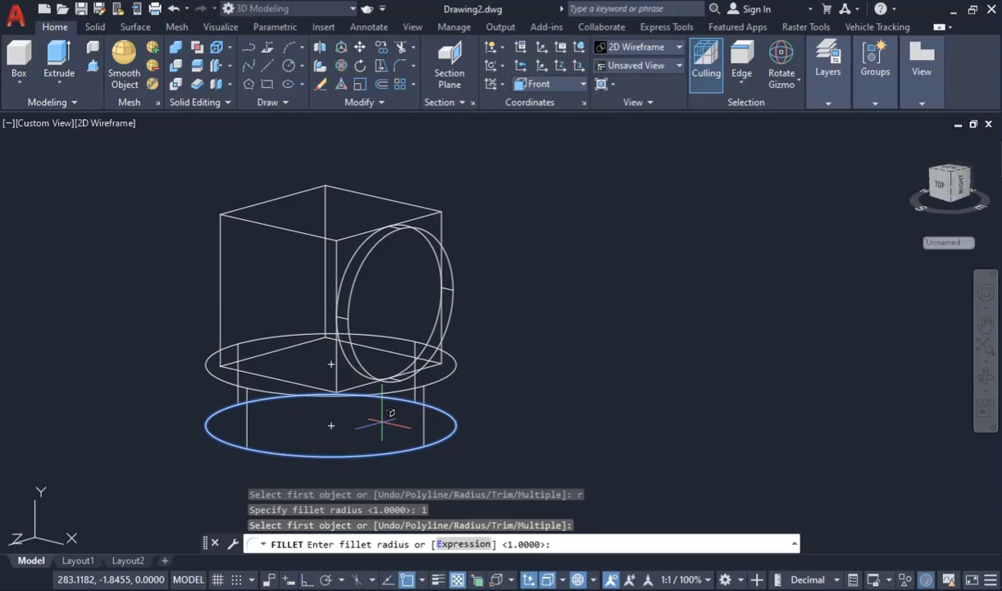
{"action": "type", "text": "1"}
{"action": "key", "text": "Return"}
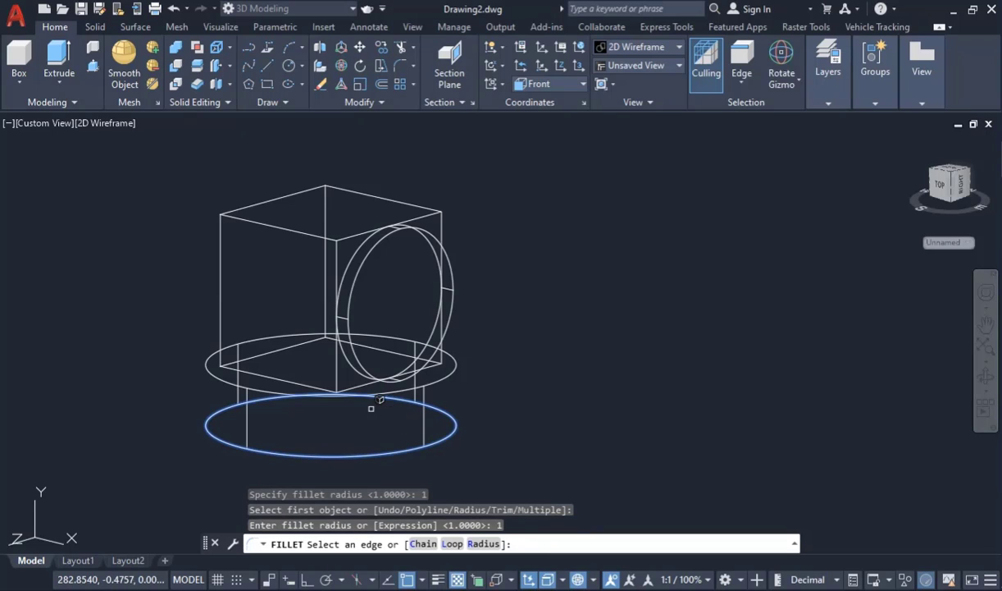
{"action": "left_click", "coordinate": [401, 390]}
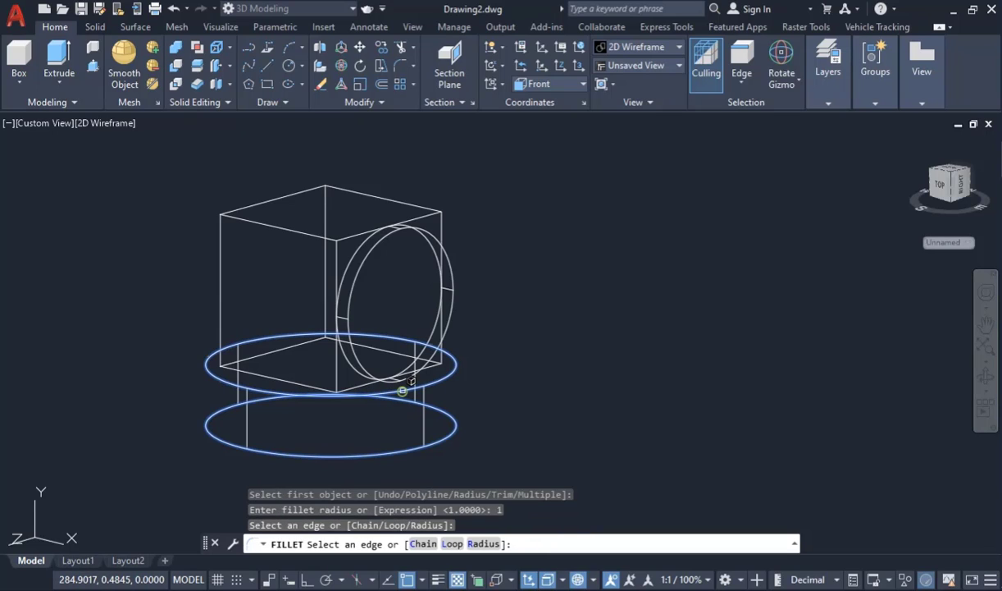
{"action": "key", "text": "Return"}
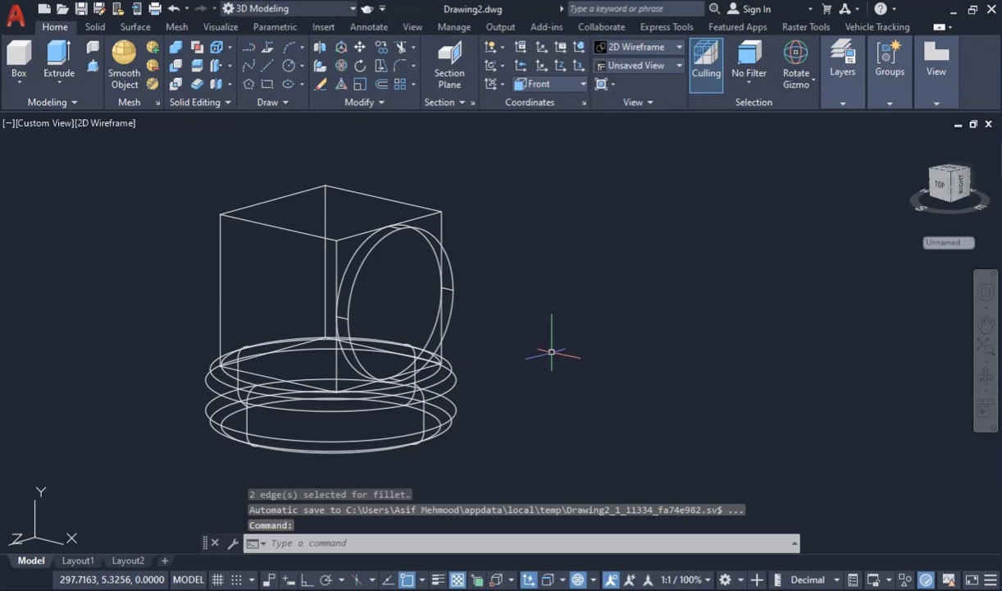
- Fillet the outer circular edge of the disc on the box's side face with a radius of 1
{"action": "left_click", "coordinate": [987, 377]}
{"action": "left_click_drag", "start_coordinate": [522, 424], "coordinate": [457, 286]}
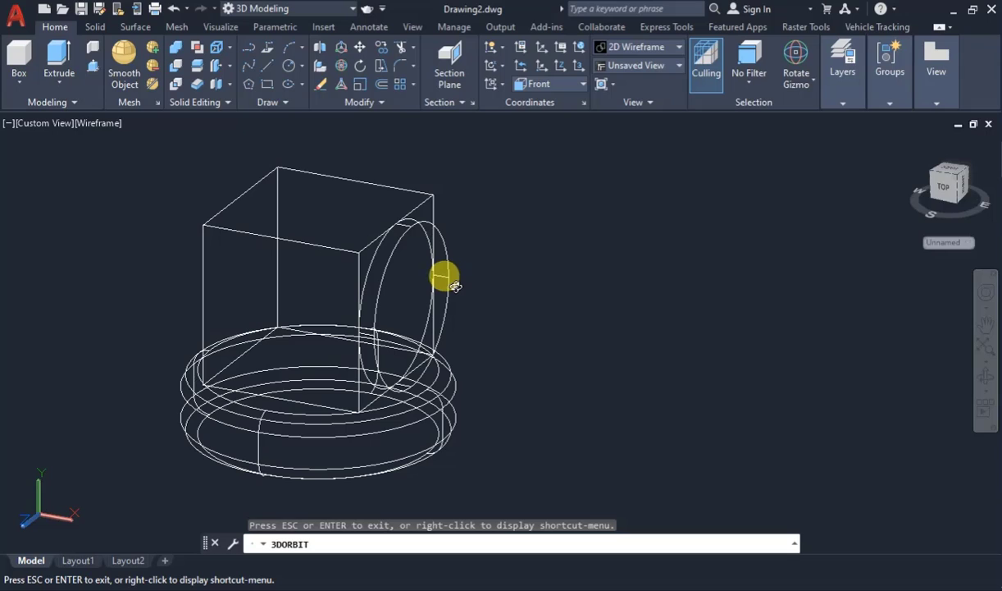
{"action": "key", "text": "Escape"}
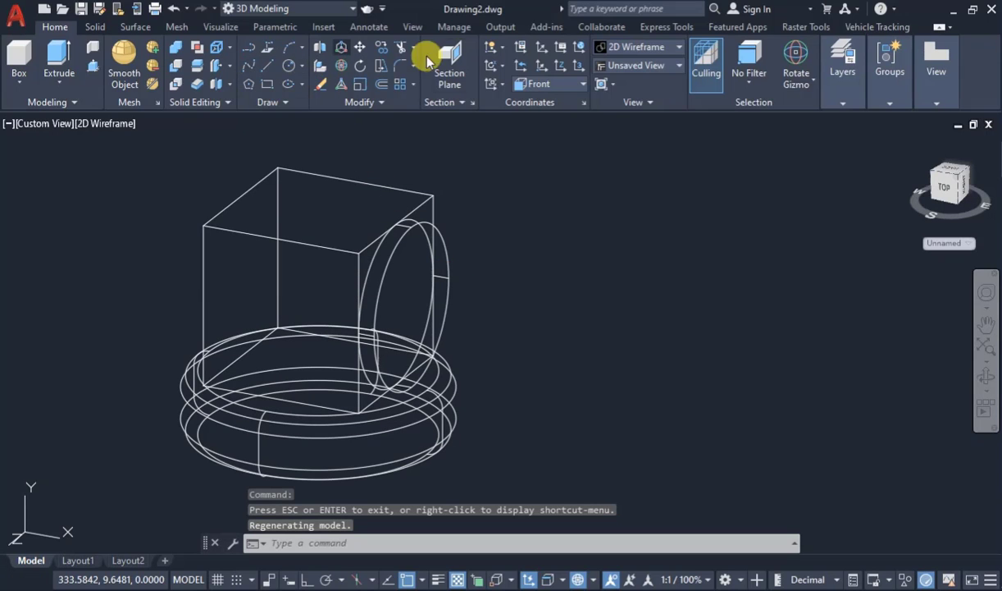
{"action": "left_click", "coordinate": [399, 64]}
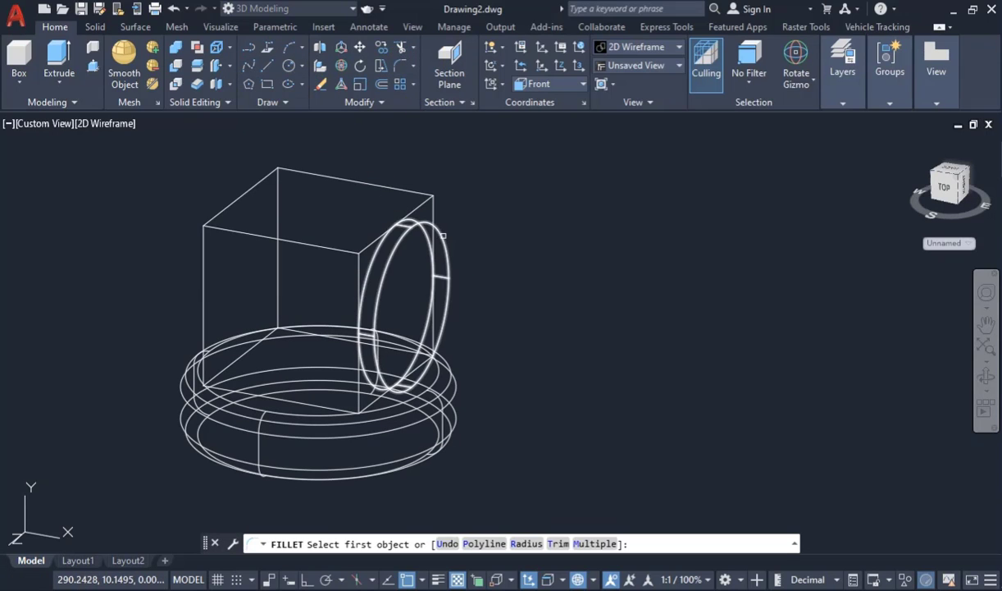
{"action": "left_click", "coordinate": [443, 235]}
{"action": "key", "text": "Return"}
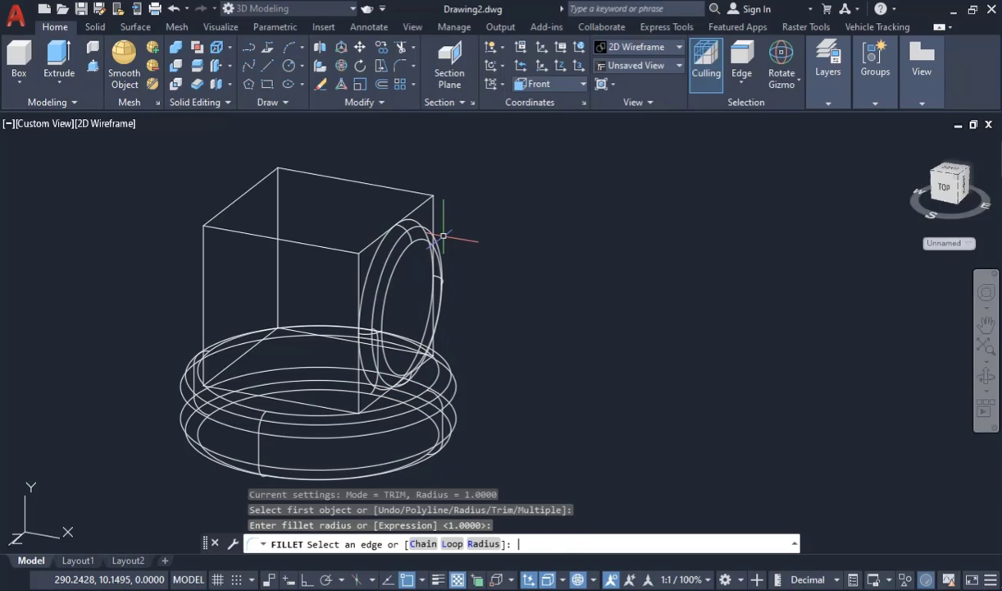
{"action": "key", "text": "Return"}
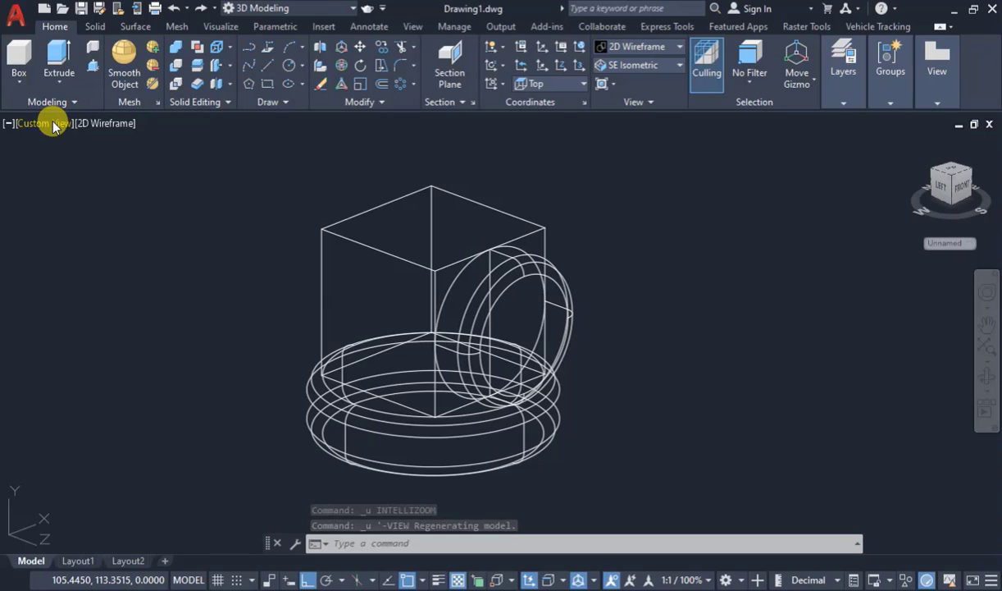
- In the Top view, create a polar array of the filleted side disc around the centre of the cylindrical base
{"action": "left_click", "coordinate": [54, 124]}
{"action": "left_click", "coordinate": [83, 161]}
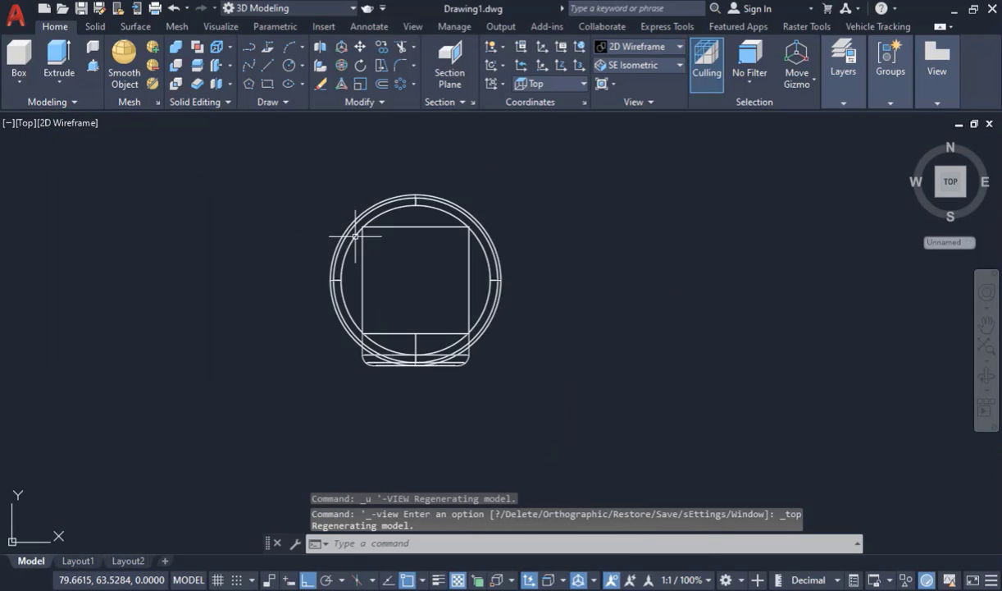
{"action": "scroll", "coordinate": [402, 410], "scroll_direction": "up", "scroll_amount": 4}
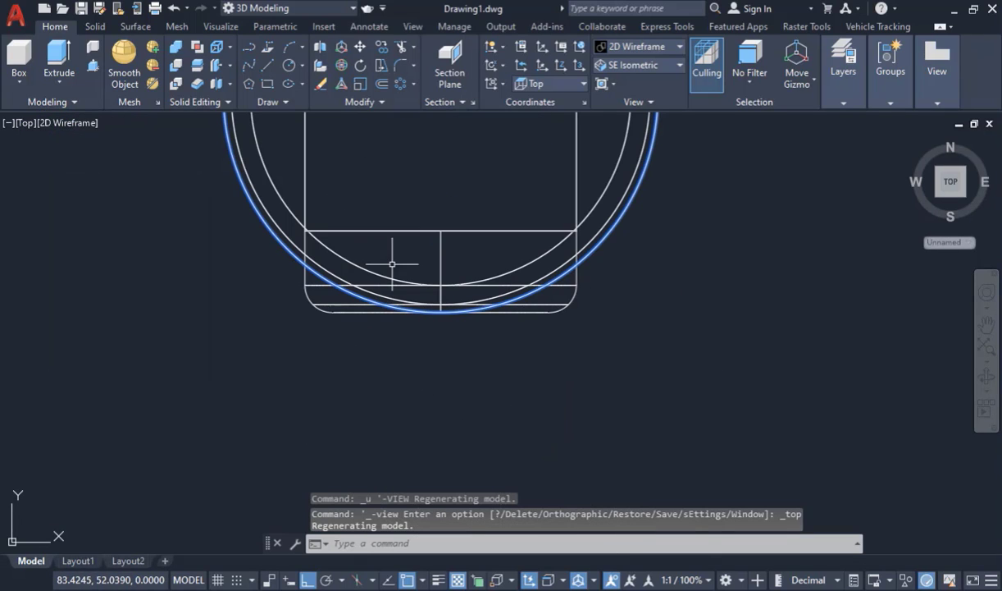
{"action": "left_click", "coordinate": [400, 84]}
{"action": "left_click", "coordinate": [306, 296]}
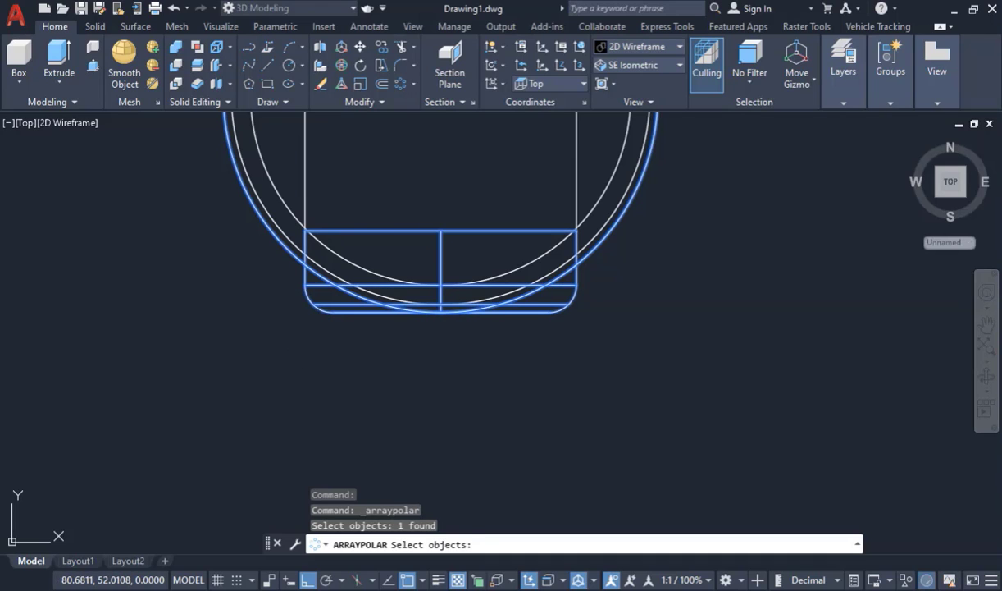
{"action": "key", "text": "Return"}
{"action": "scroll", "coordinate": [399, 453], "scroll_direction": "down", "scroll_amount": 4}
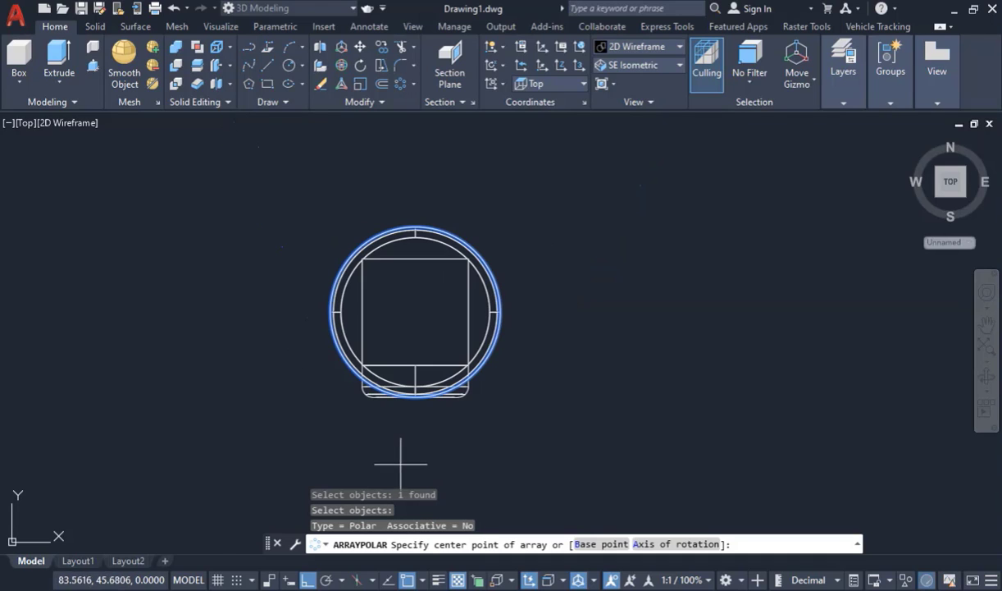
{"action": "left_click", "coordinate": [414, 311]}
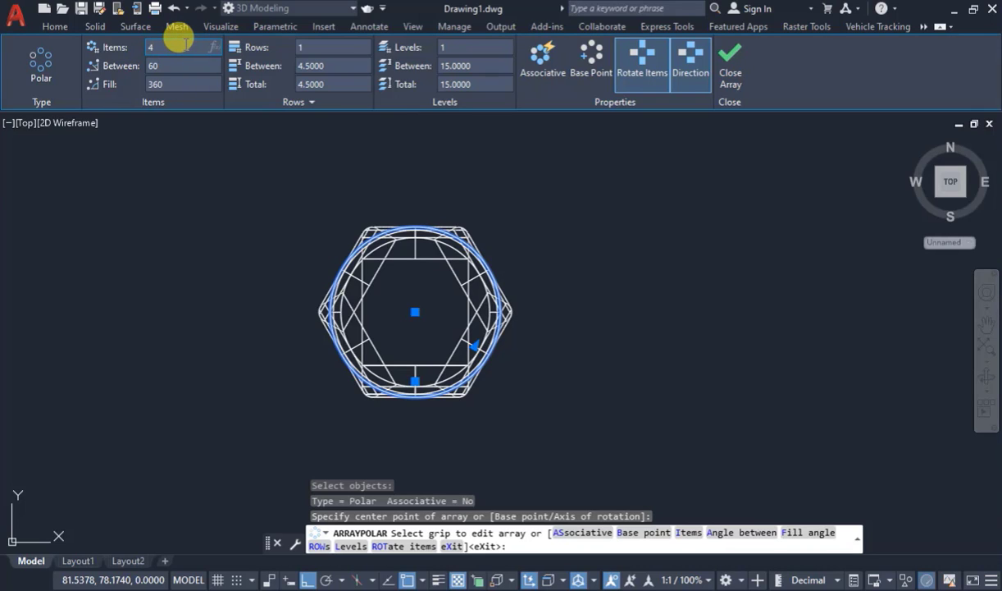
- Set the polar array of the disc to 4 items over 360 degrees and finish the array
{"action": "left_click", "coordinate": [187, 46]}
{"action": "type", "text": "4"}
{"action": "key", "text": "Return"}
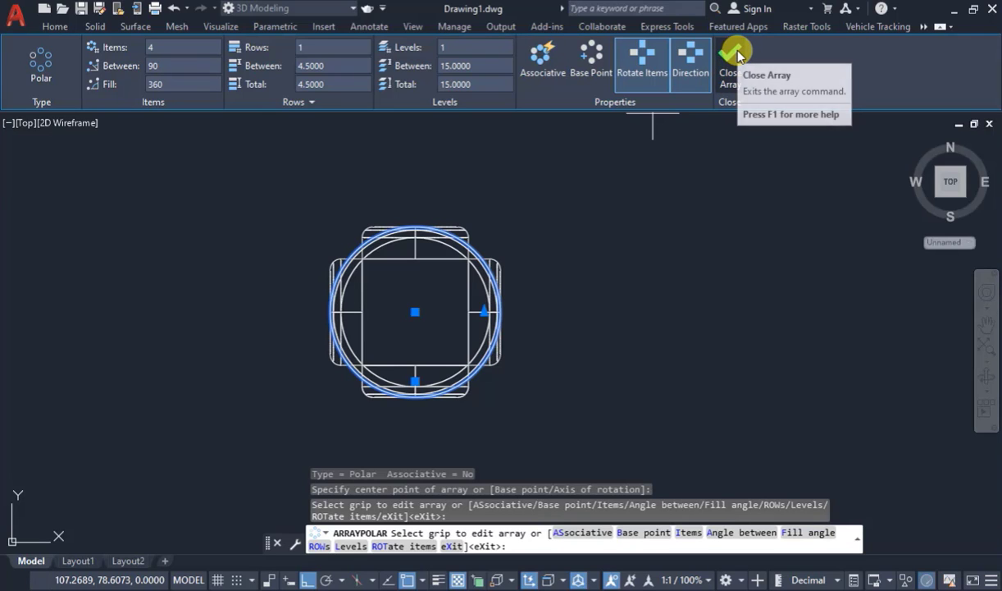
{"action": "left_click", "coordinate": [733, 54]}
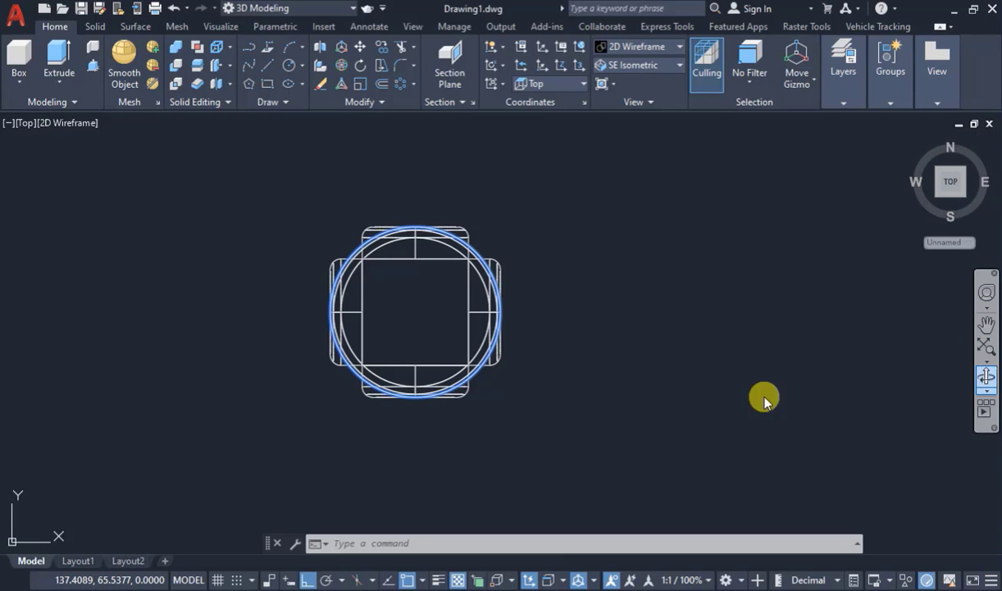
- Set the model to the Front view with the cylindrical base in sight
{"action": "middle_click_drag", "start_coordinate": [525, 364], "coordinate": [599, 234], "text": "shift"}
{"action": "left_click", "coordinate": [41, 124]}
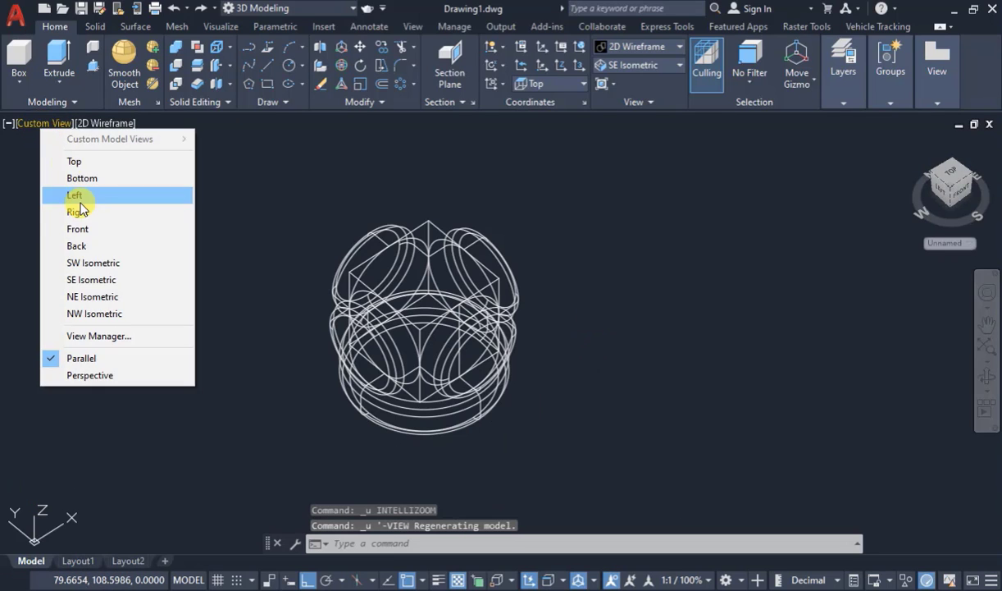
{"action": "left_click", "coordinate": [78, 228]}
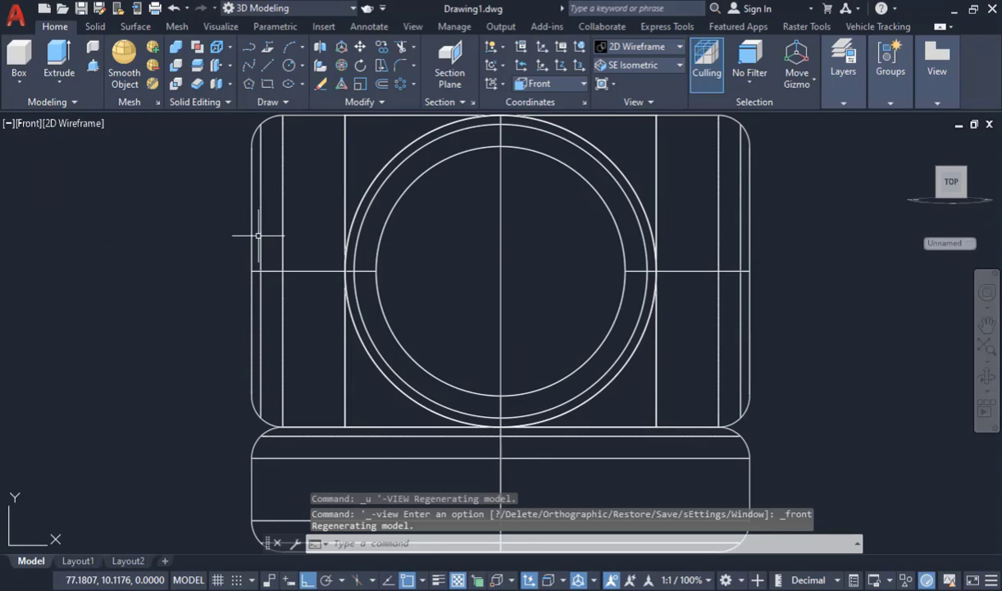
{"action": "scroll", "coordinate": [259, 233], "scroll_direction": "down", "scroll_amount": 4}
{"action": "scroll", "coordinate": [250, 321], "scroll_direction": "up", "scroll_amount": 2}
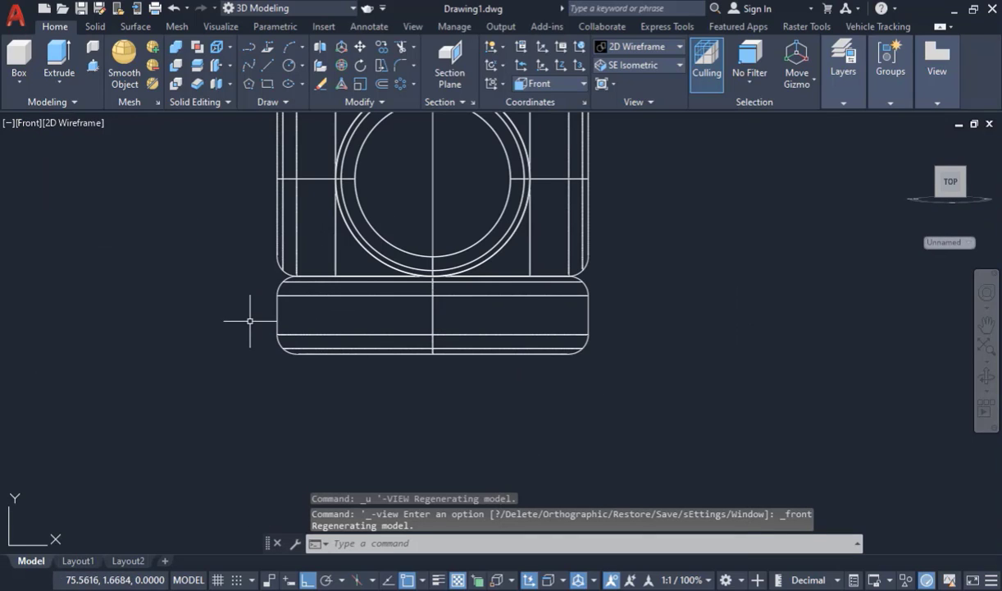
- Mirror the filleted cylindrical base about a horizontal line through the front disc's centre, keeping the original
{"action": "left_click", "coordinate": [381, 101]}
{"action": "left_click", "coordinate": [397, 141]}
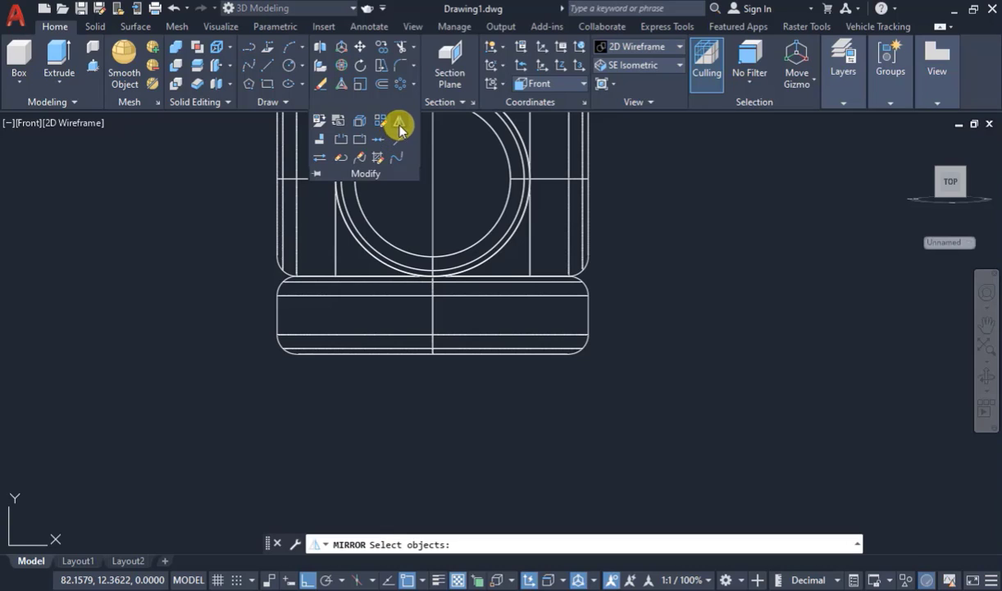
{"action": "left_click", "coordinate": [397, 141]}
{"action": "left_click", "coordinate": [258, 395]}
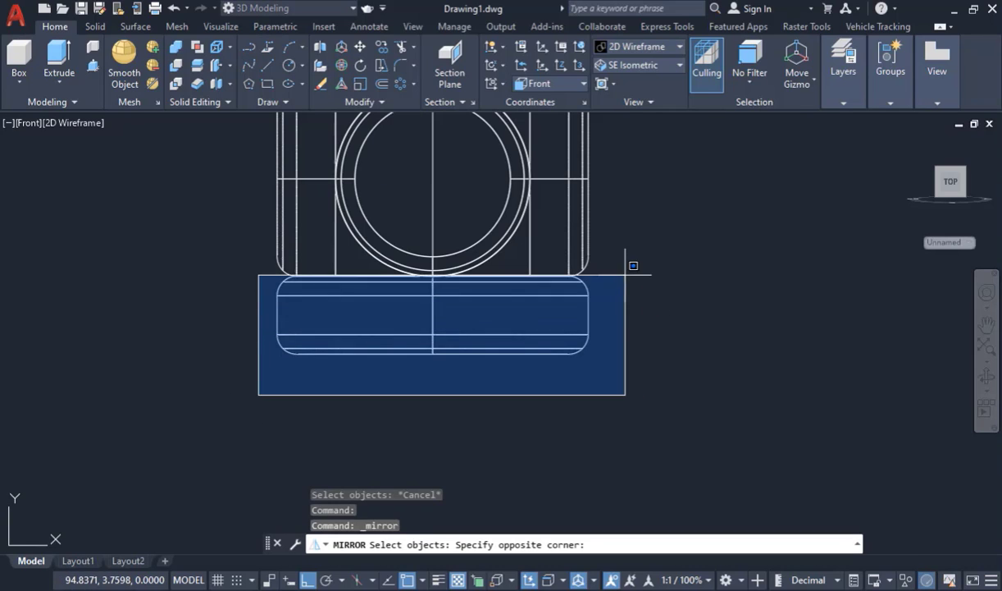
{"action": "left_click", "coordinate": [640, 250]}
{"action": "scroll", "coordinate": [515, 391], "scroll_direction": "down", "scroll_amount": 2}
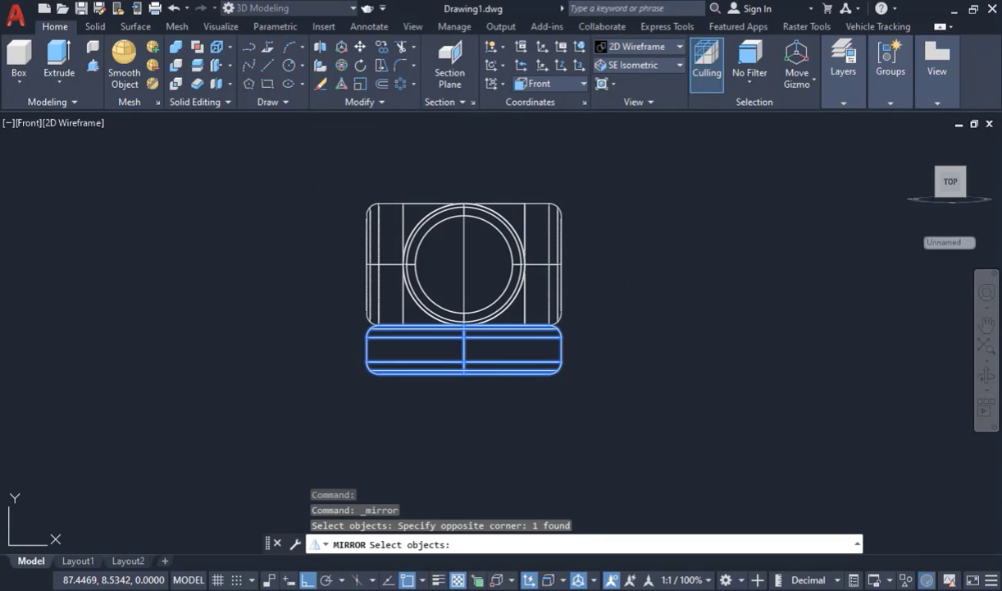
{"action": "key", "text": "Return"}
{"action": "left_click", "coordinate": [464, 263]}
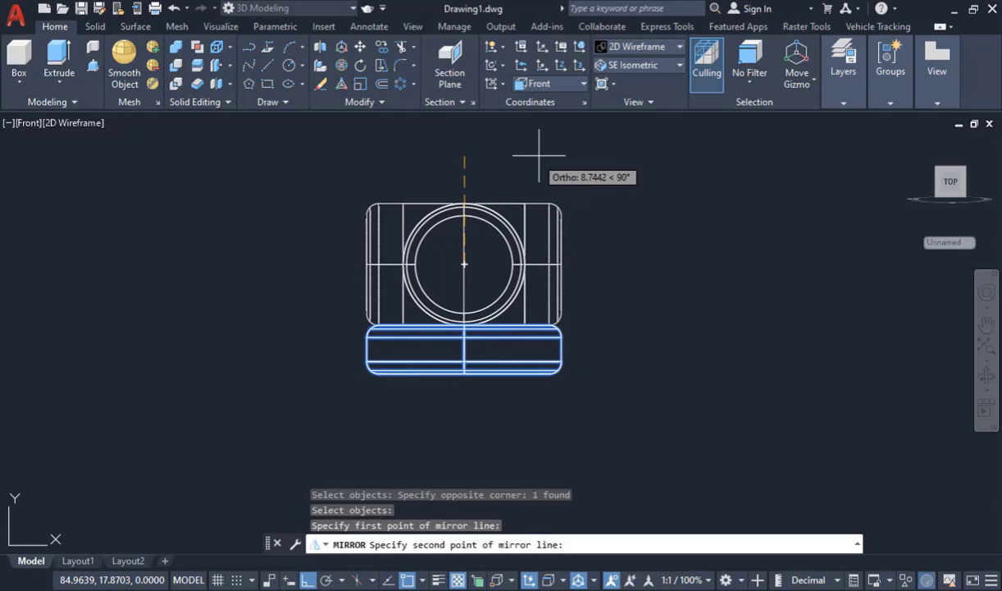
{"action": "scroll", "coordinate": [470, 320], "scroll_direction": "down", "scroll_amount": 2}
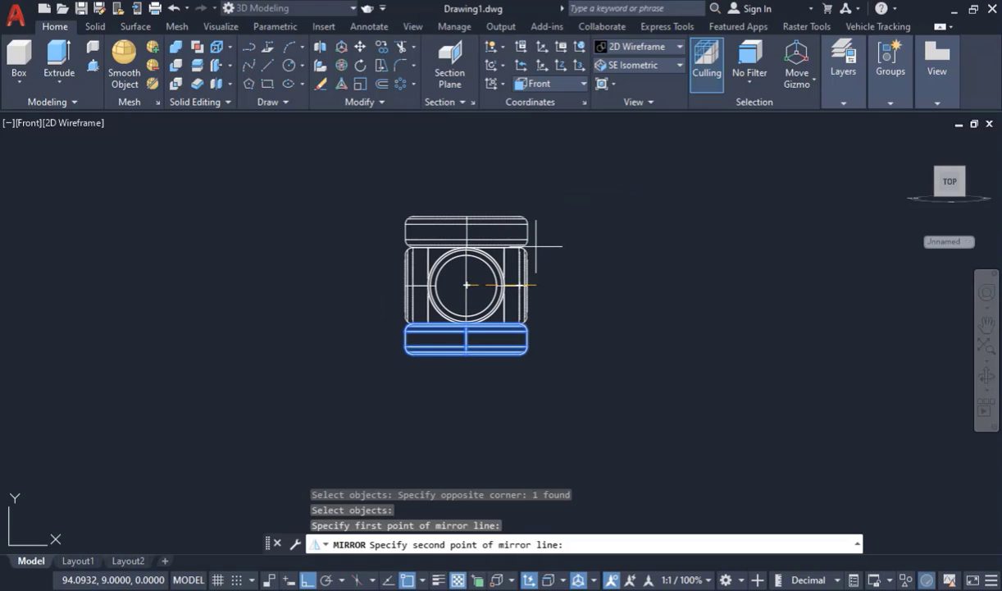
{"action": "left_click", "coordinate": [536, 245]}
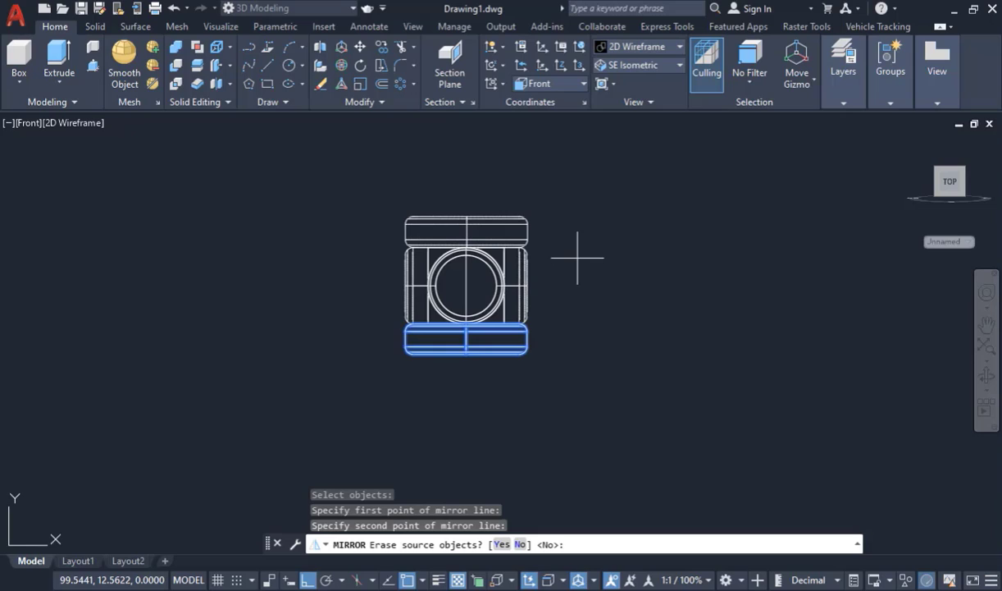
{"action": "key", "text": "Return"}
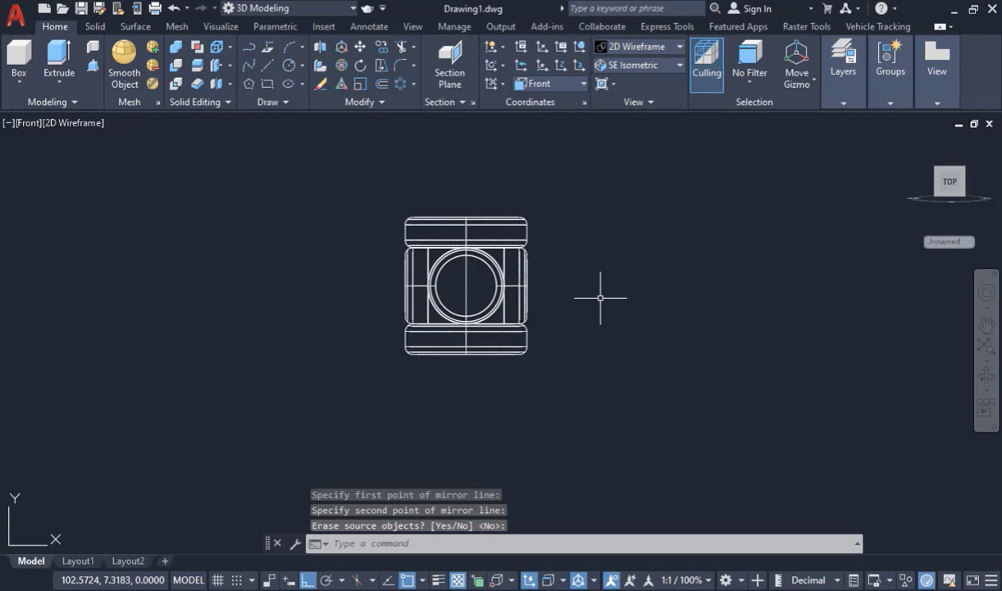
- Orbit the model to an angled view showing its top and display it in the Shaded visual style
{"action": "scroll", "coordinate": [517, 238], "scroll_direction": "up", "scroll_amount": 4}
{"action": "scroll", "coordinate": [484, 254], "scroll_direction": "down", "scroll_amount": 4}
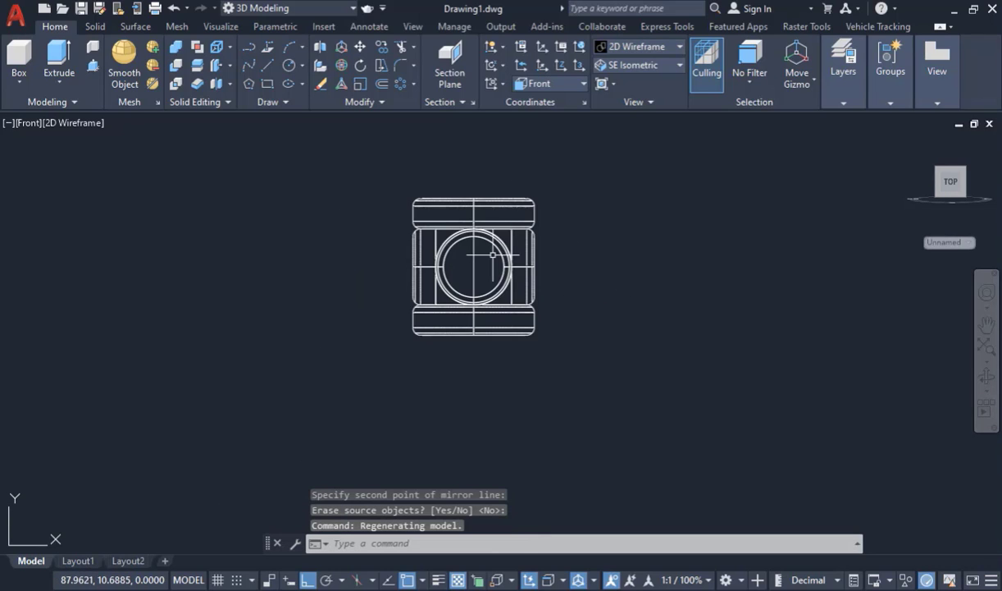
{"action": "scroll", "coordinate": [463, 251], "scroll_direction": "up", "scroll_amount": 2}
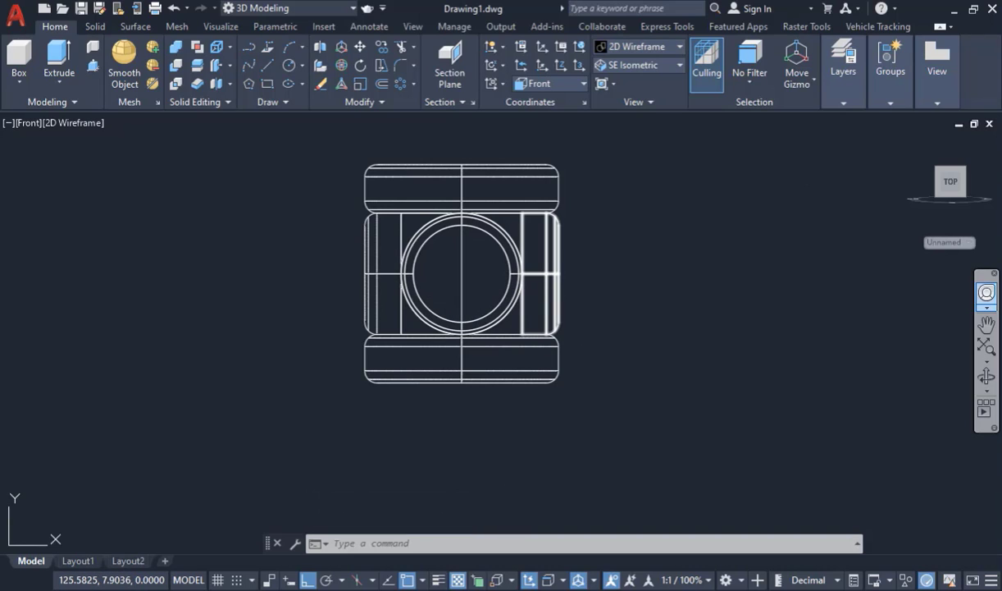
{"action": "left_click", "coordinate": [986, 380]}
{"action": "left_click_drag", "start_coordinate": [603, 381], "coordinate": [519, 159]}
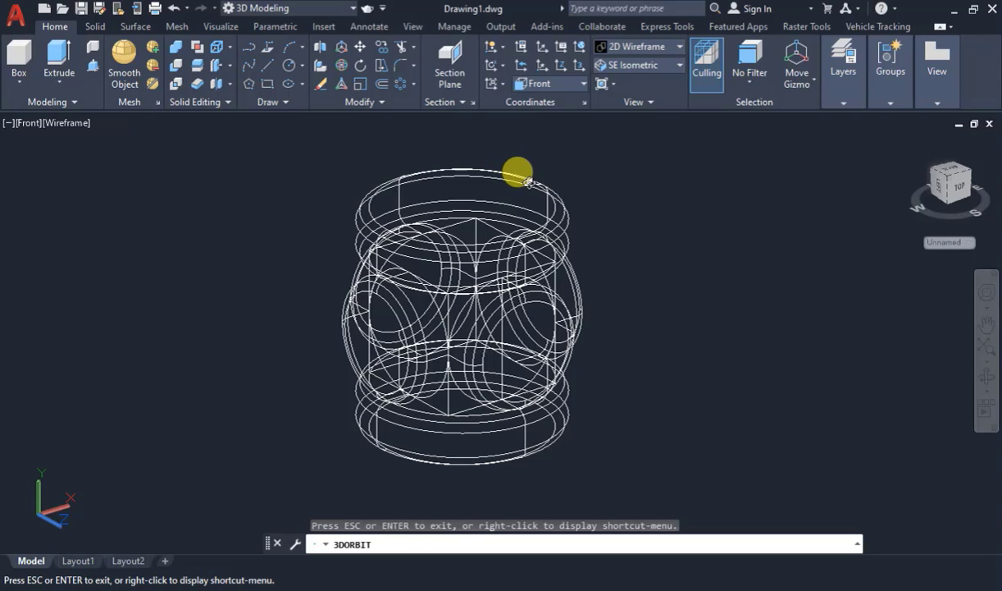
{"action": "right_click", "coordinate": [559, 180]}
{"action": "left_click", "coordinate": [589, 192]}
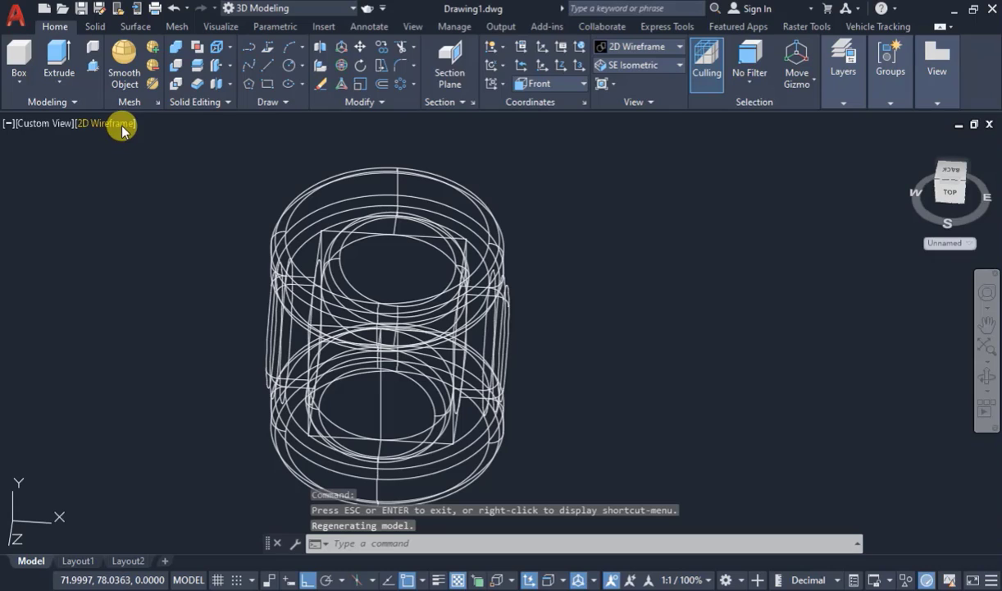
{"action": "left_click", "coordinate": [119, 123]}
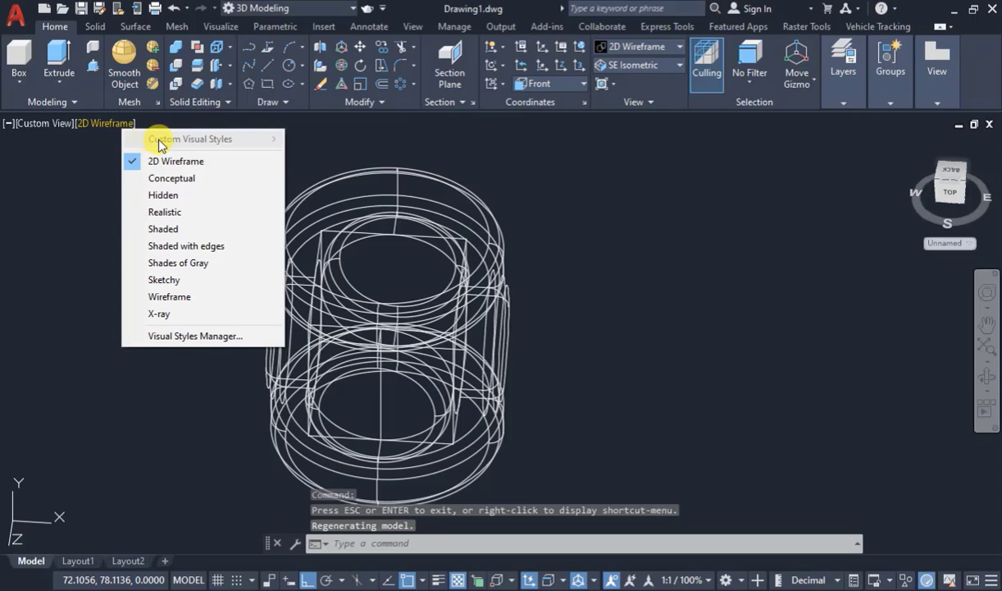
{"action": "left_click", "coordinate": [166, 229]}
{"action": "scroll", "coordinate": [335, 246], "scroll_direction": "down", "scroll_amount": 4}
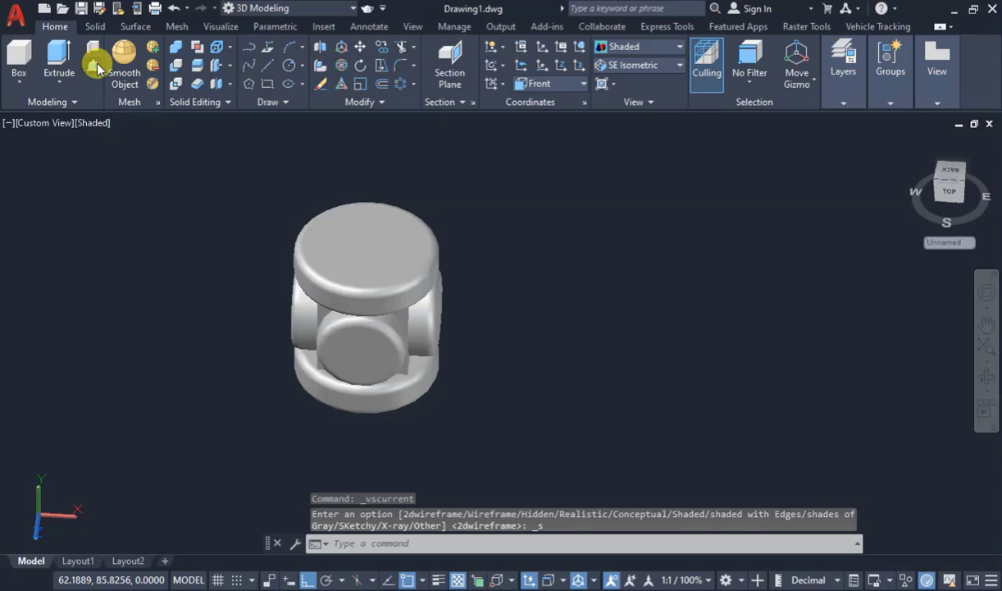
- Presspull the flat top face of the upper filleted cylinder upward by 50 to form a column shaft
{"action": "left_click", "coordinate": [364, 250]}
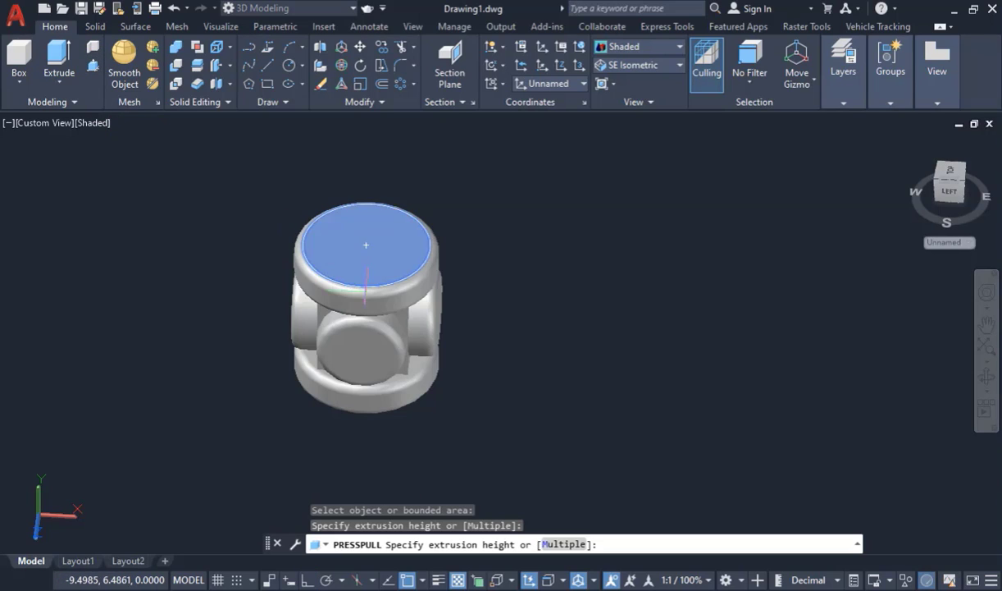
{"action": "scroll", "coordinate": [364, 299], "scroll_direction": "down", "scroll_amount": 3}
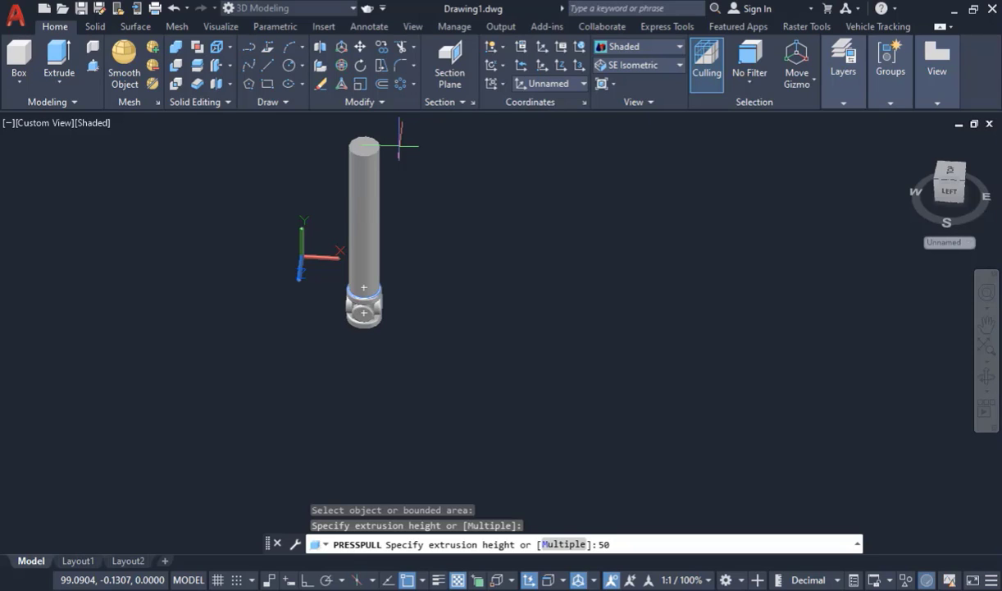
{"action": "key", "text": "Return"}
{"action": "scroll", "coordinate": [312, 295], "scroll_direction": "up", "scroll_amount": 3}
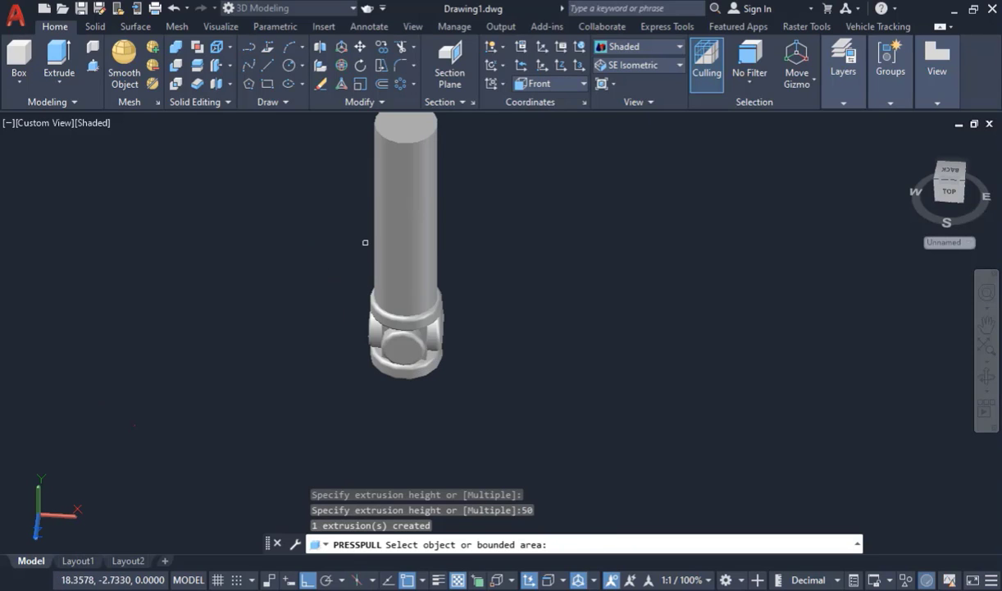
{"action": "left_click", "coordinate": [986, 376]}
{"action": "left_click_drag", "start_coordinate": [664, 376], "coordinate": [522, 281]}
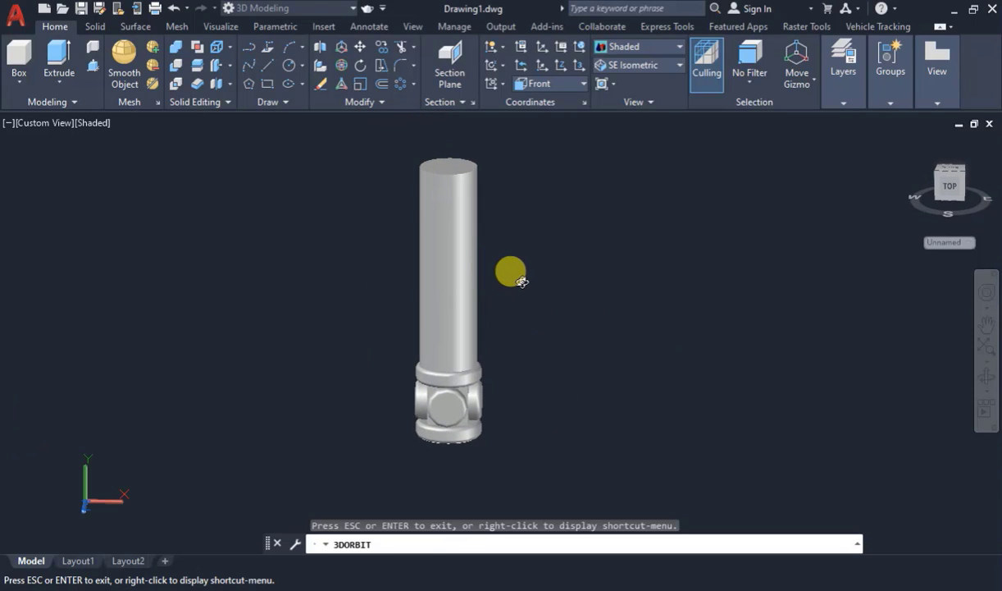
{"action": "key", "text": "Escape"}
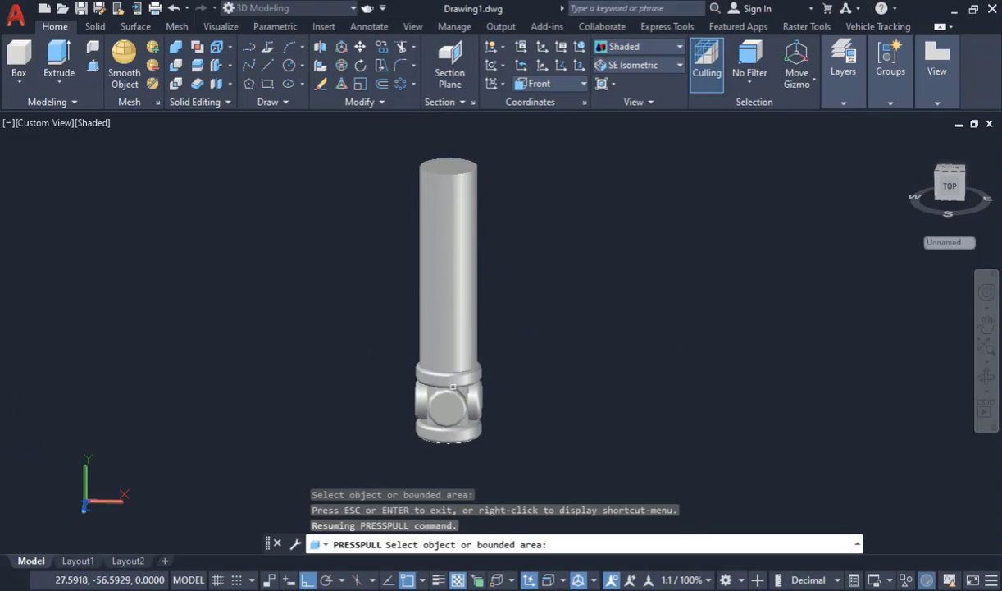
{"action": "key", "text": "Escape"}
- Return the model to the 2D Wireframe visual style and the Front view
{"action": "scroll", "coordinate": [478, 399], "scroll_direction": "up", "scroll_amount": 3}
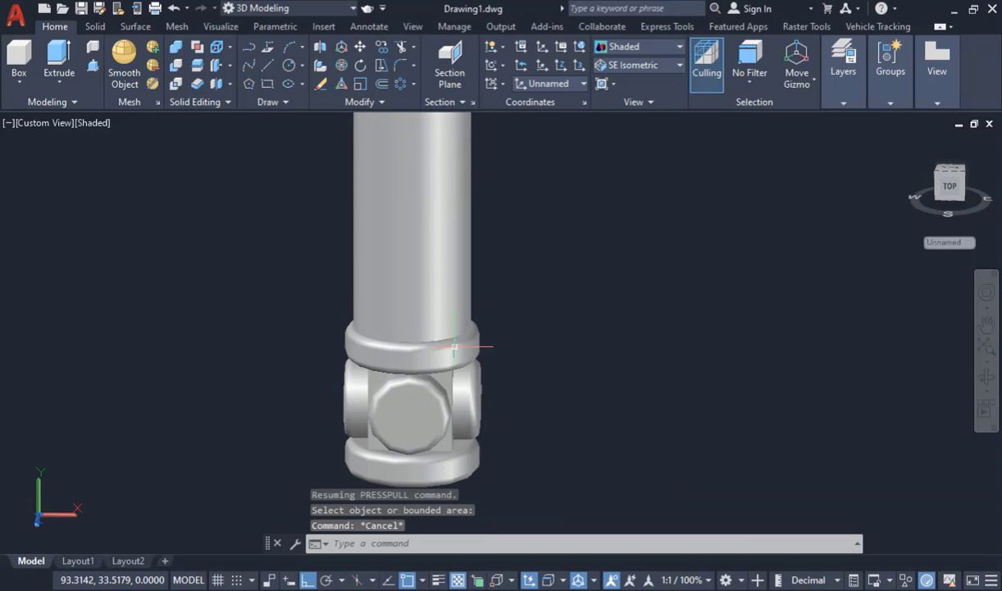
{"action": "scroll", "coordinate": [454, 347], "scroll_direction": "down", "scroll_amount": 4}
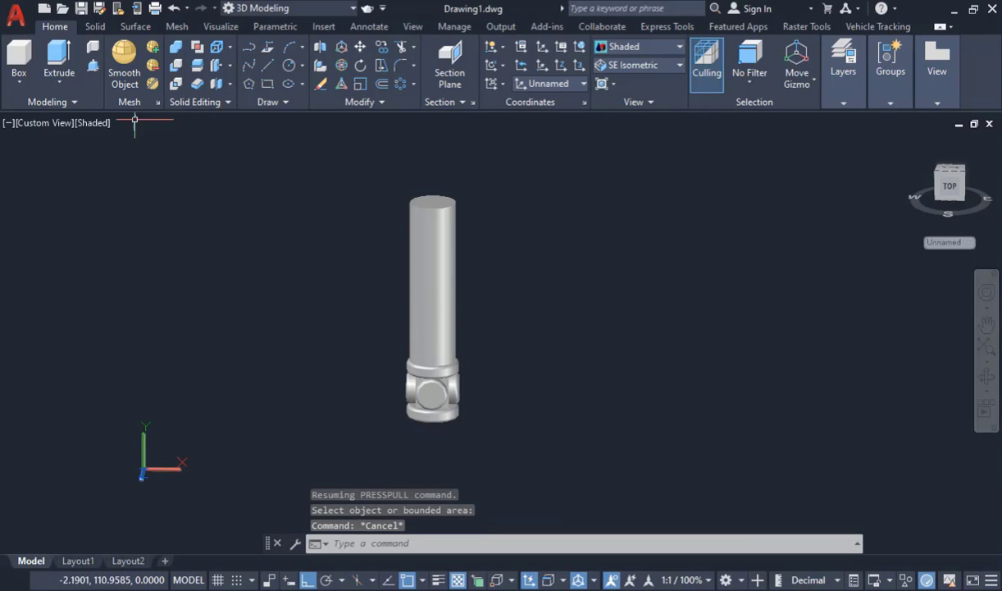
{"action": "left_click", "coordinate": [90, 125]}
{"action": "left_click", "coordinate": [127, 161]}
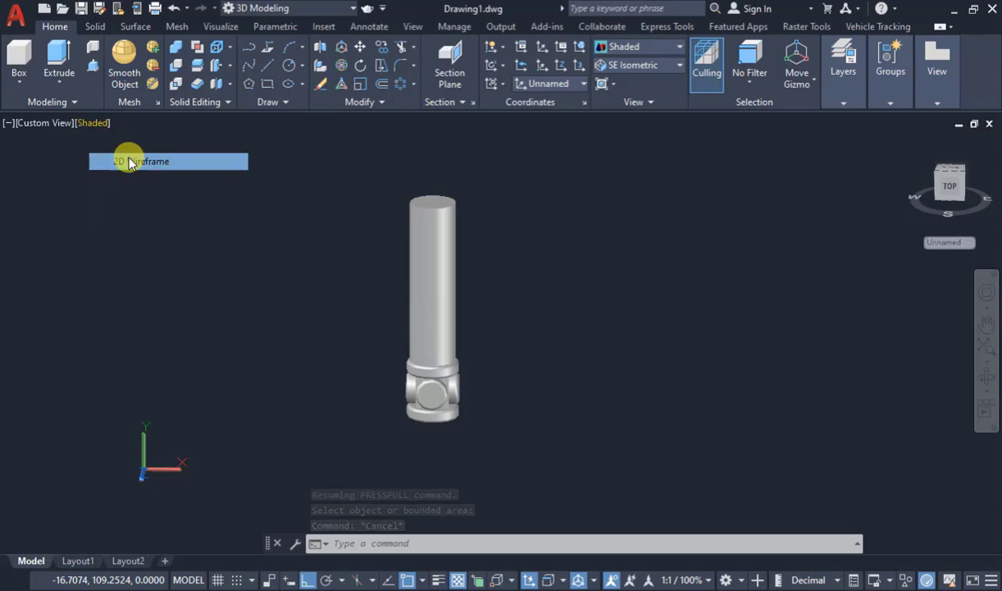
{"action": "left_click", "coordinate": [52, 125]}
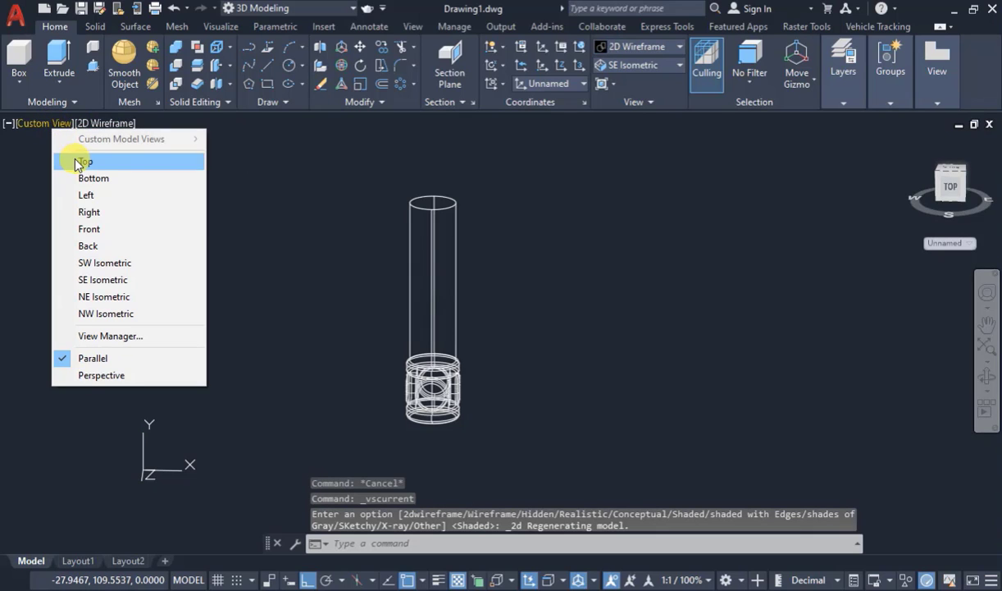
{"action": "left_click", "coordinate": [89, 229]}
{"action": "scroll", "coordinate": [411, 287], "scroll_direction": "down", "scroll_amount": 2}
{"action": "scroll", "coordinate": [399, 393], "scroll_direction": "up", "scroll_amount": 3}
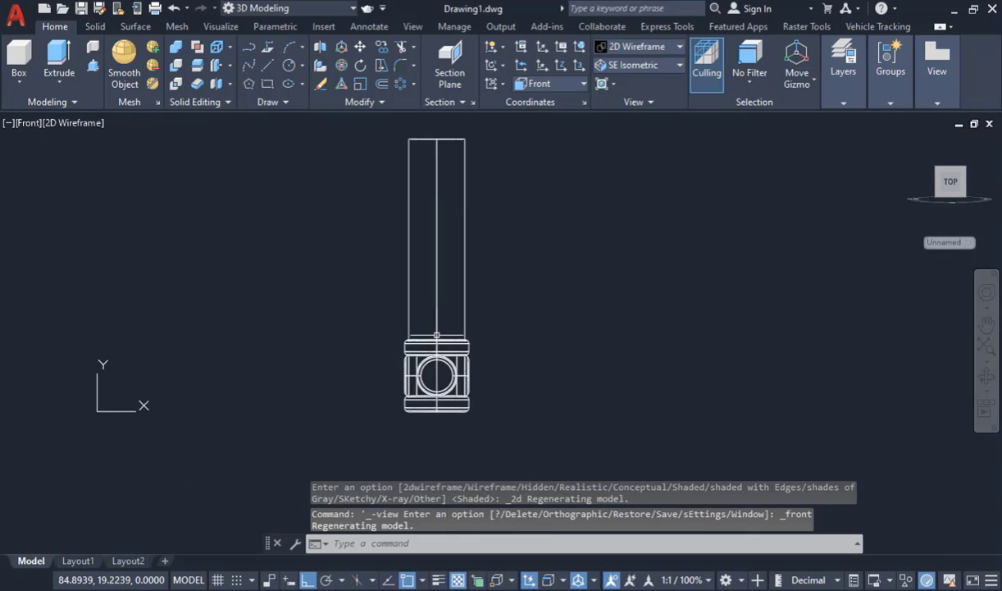
- Copy the bottom cylinder with the disc-sided box from its bottom centre to the top centre of the column shaft
{"action": "left_click", "coordinate": [356, 355]}
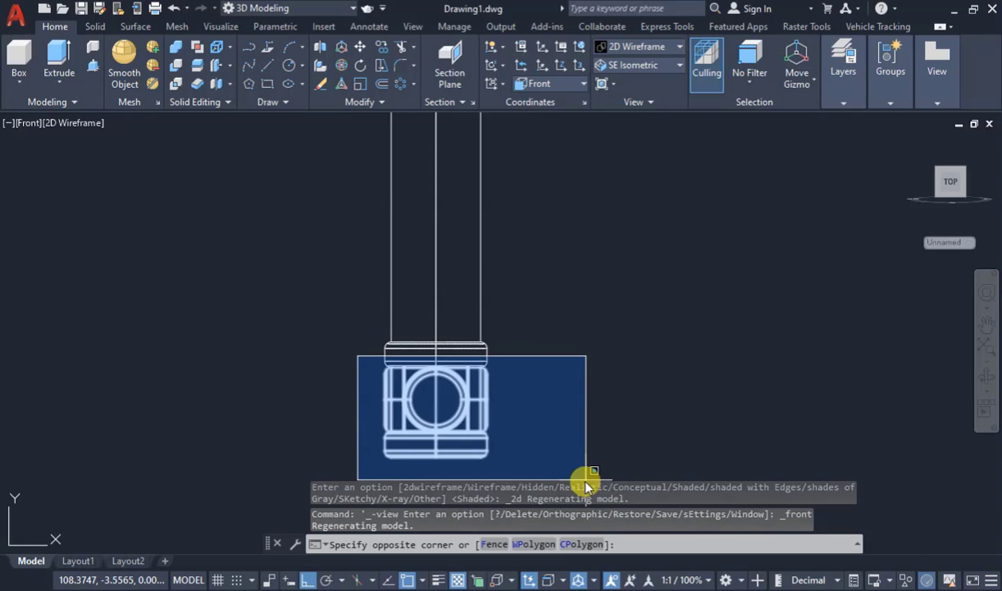
{"action": "left_click", "coordinate": [587, 483]}
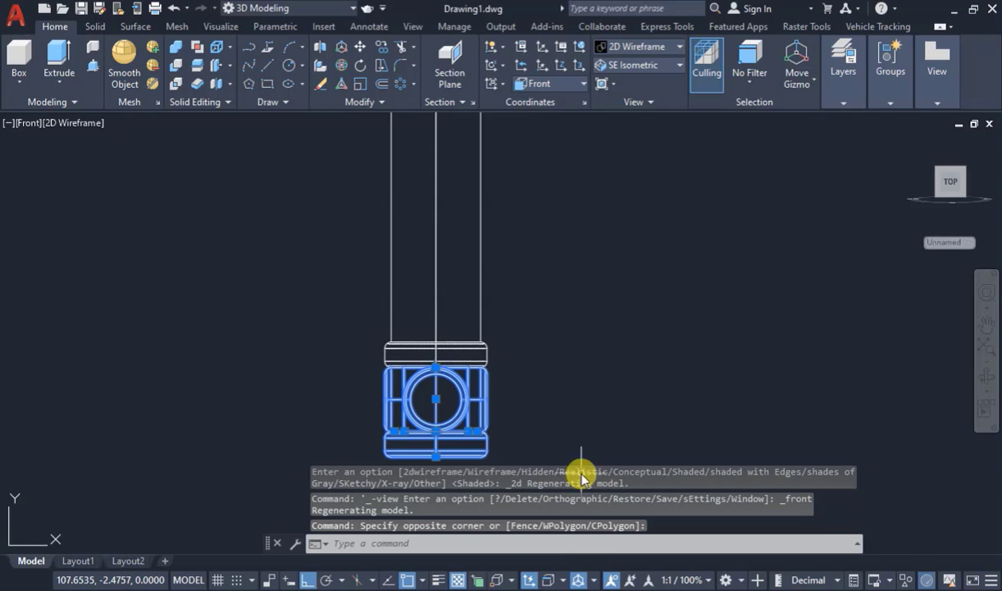
{"action": "left_click", "coordinate": [381, 46]}
{"action": "scroll", "coordinate": [445, 456], "scroll_direction": "up", "scroll_amount": 5}
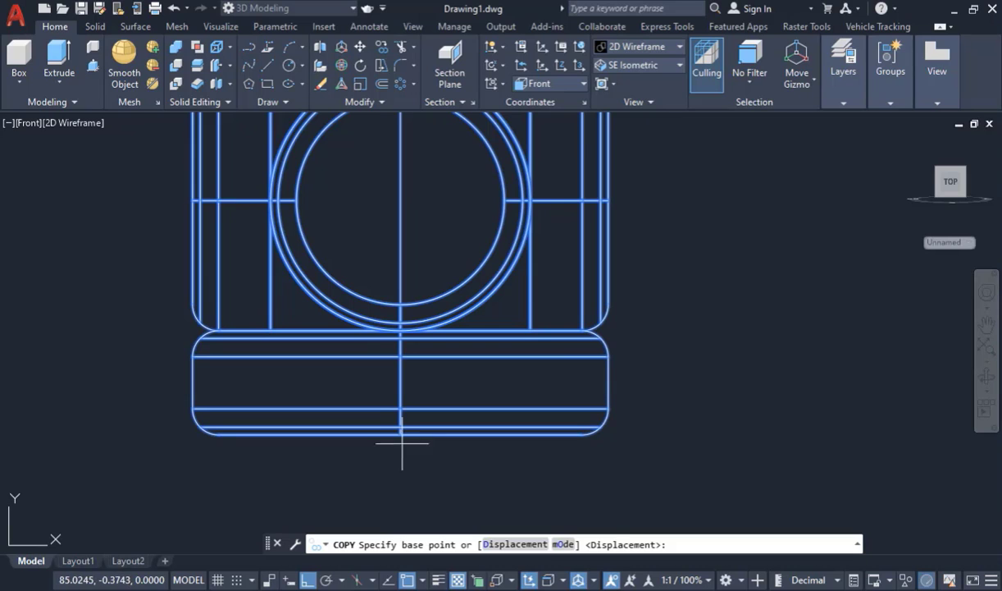
{"action": "left_click", "coordinate": [400, 434]}
{"action": "scroll", "coordinate": [404, 447], "scroll_direction": "down", "scroll_amount": 5}
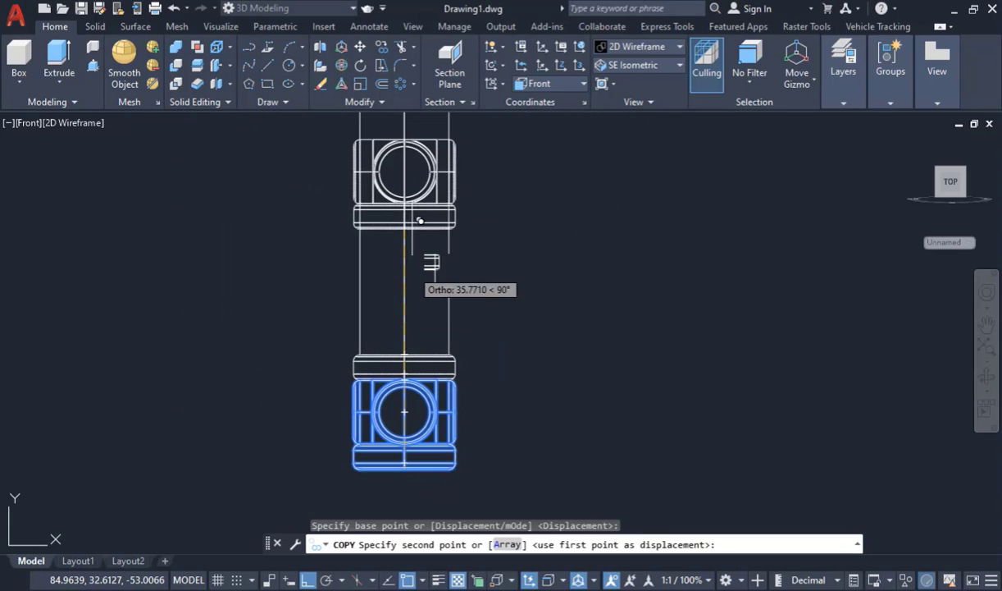
{"action": "scroll", "coordinate": [421, 228], "scroll_direction": "down", "scroll_amount": 4}
{"action": "scroll", "coordinate": [423, 235], "scroll_direction": "up", "scroll_amount": 6}
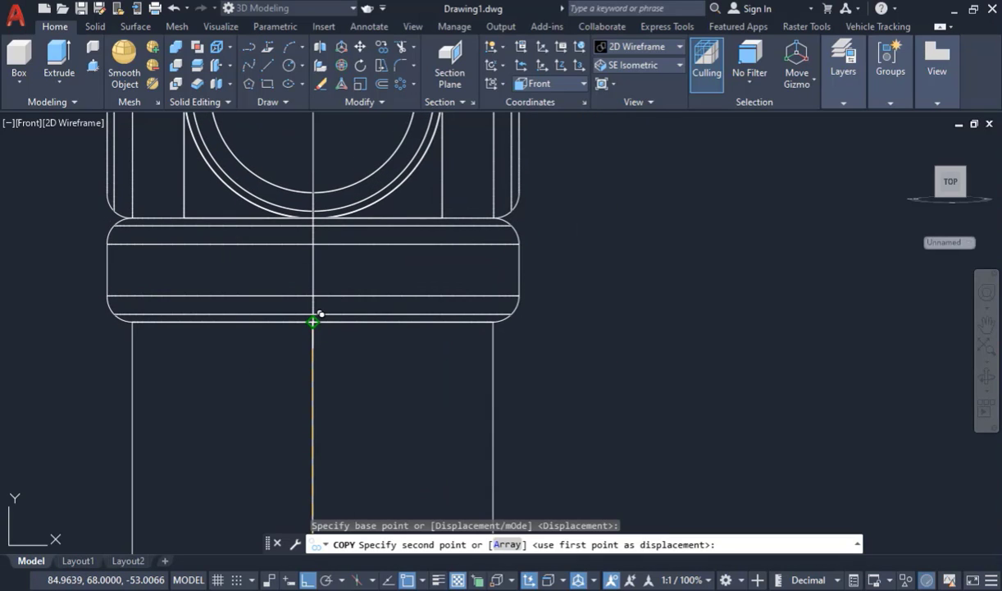
{"action": "left_click", "coordinate": [313, 321]}
{"action": "scroll", "coordinate": [312, 321], "scroll_direction": "down", "scroll_amount": 8}
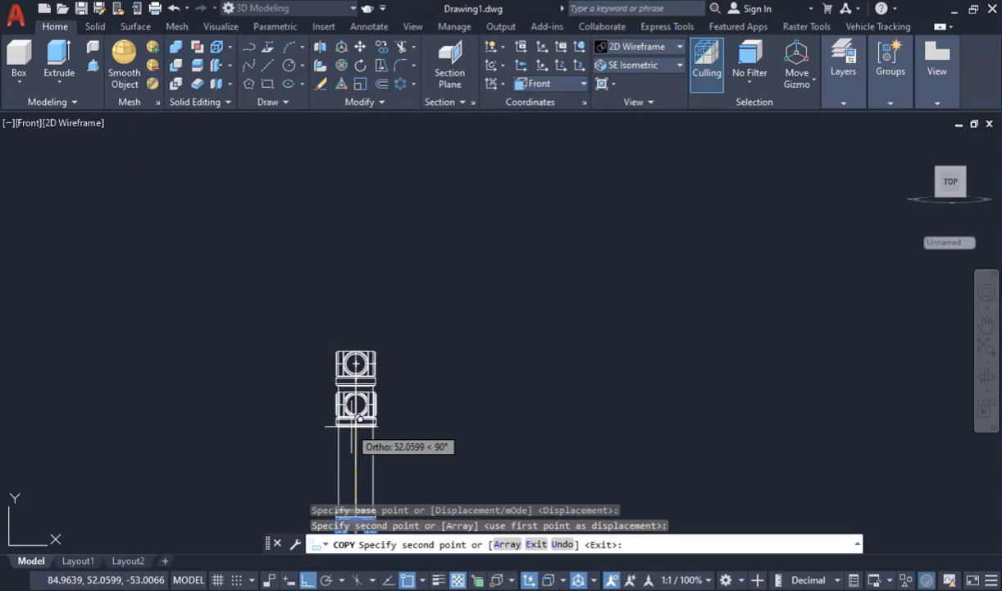
{"action": "scroll", "coordinate": [324, 414], "scroll_direction": "up", "scroll_amount": 5}
{"action": "key", "text": "Escape"}
- Copy the filleted cylinder at the shaft's upper end from its bottom centre to the top centre of the disc-sided box above it
{"action": "left_click", "coordinate": [314, 191]}
{"action": "left_click", "coordinate": [570, 316]}
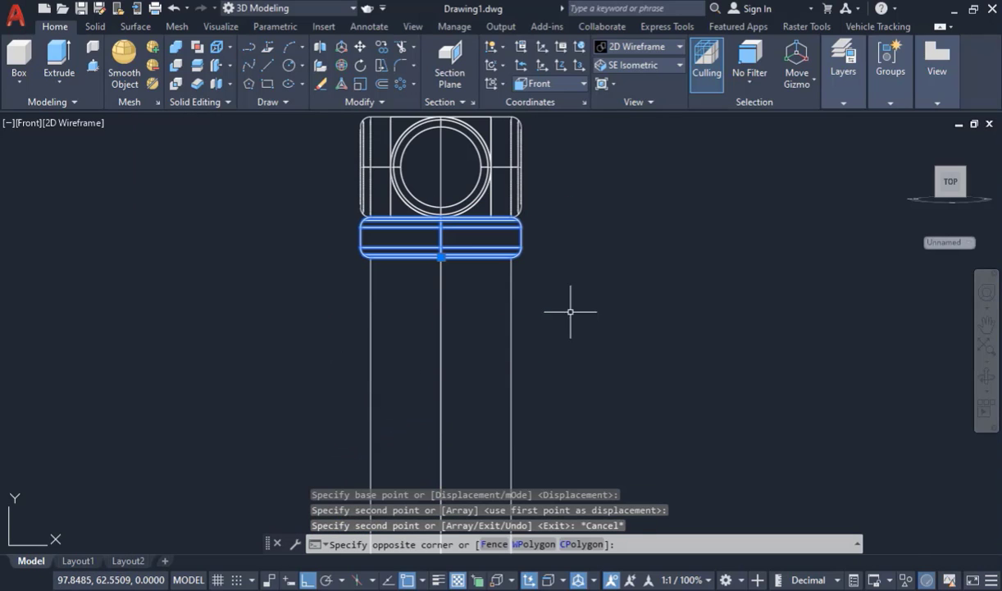
{"action": "left_click", "coordinate": [384, 47]}
{"action": "scroll", "coordinate": [448, 271], "scroll_direction": "up", "scroll_amount": 5}
{"action": "left_click", "coordinate": [410, 248]}
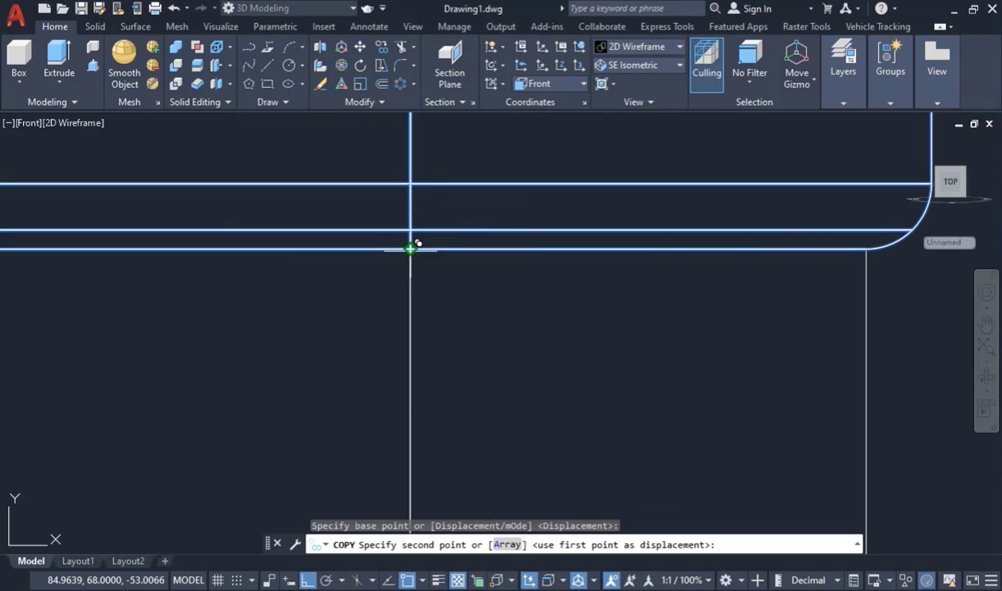
{"action": "scroll", "coordinate": [402, 393], "scroll_direction": "down", "scroll_amount": 6}
{"action": "scroll", "coordinate": [484, 435], "scroll_direction": "up", "scroll_amount": 8}
{"action": "scroll", "coordinate": [481, 439], "scroll_direction": "down", "scroll_amount": 4}
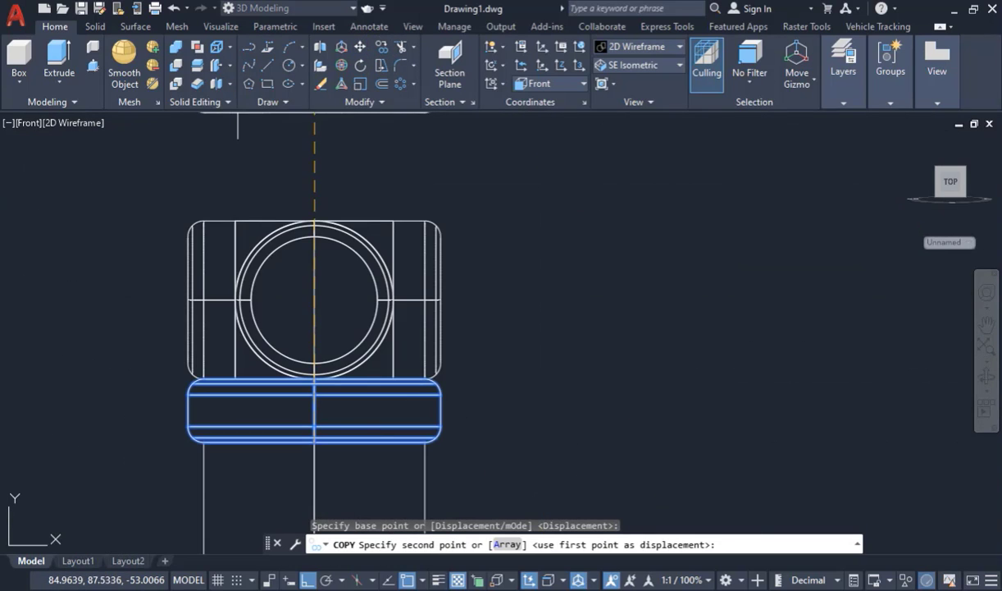
{"action": "scroll", "coordinate": [328, 226], "scroll_direction": "up", "scroll_amount": 8}
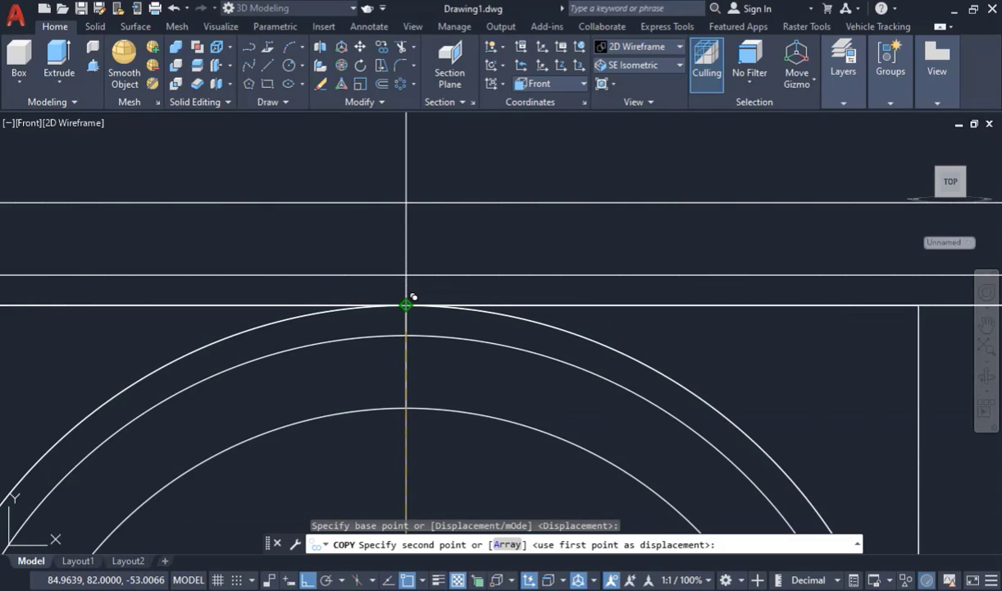
{"action": "left_click", "coordinate": [405, 304]}
{"action": "scroll", "coordinate": [405, 270], "scroll_direction": "down", "scroll_amount": 5}
{"action": "key", "text": "Escape"}
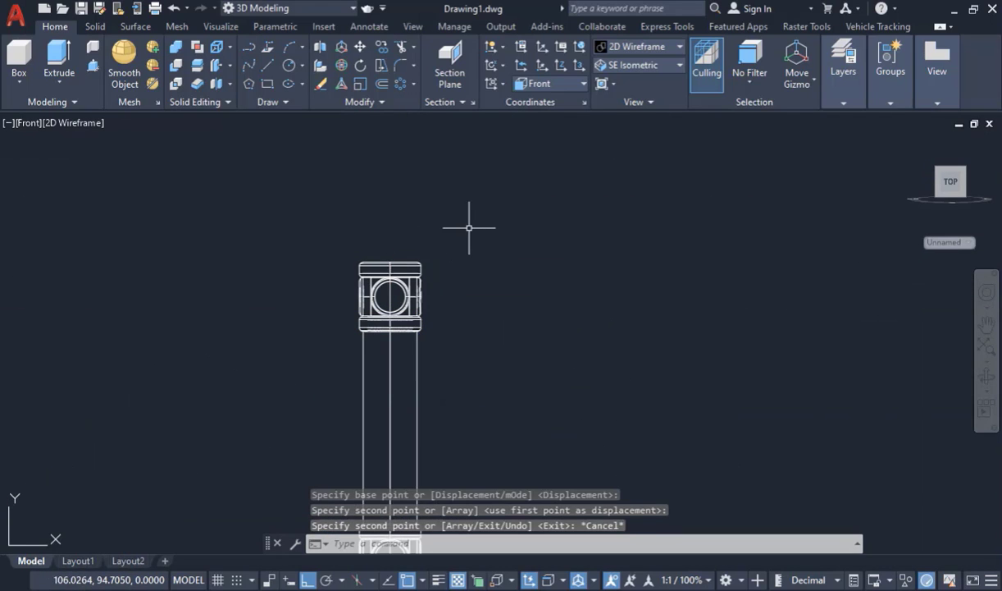
- Display the whole column in the Shaded visual style and orbit it to look down on its top end
{"action": "scroll", "coordinate": [340, 135], "scroll_direction": "down", "scroll_amount": 6}
{"action": "scroll", "coordinate": [344, 156], "scroll_direction": "up", "scroll_amount": 5}
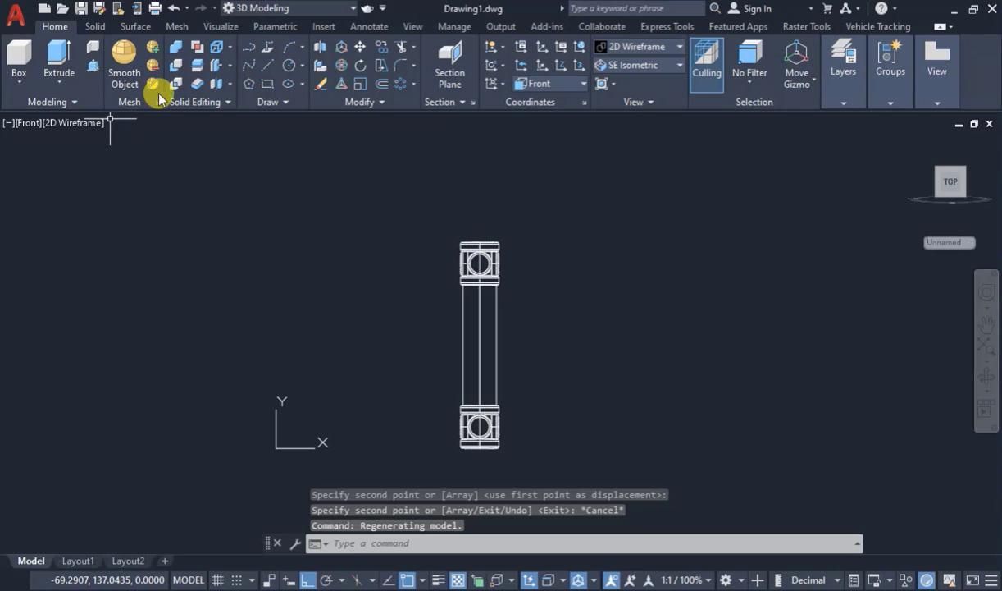
{"action": "left_click", "coordinate": [76, 124]}
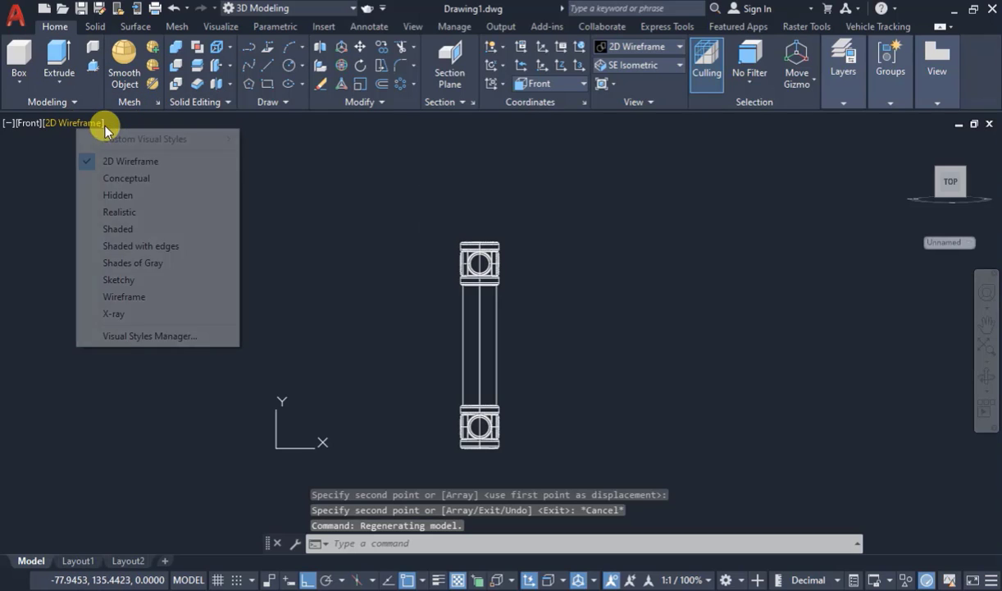
{"action": "left_click", "coordinate": [119, 229]}
{"action": "scroll", "coordinate": [273, 248], "scroll_direction": "down", "scroll_amount": 2}
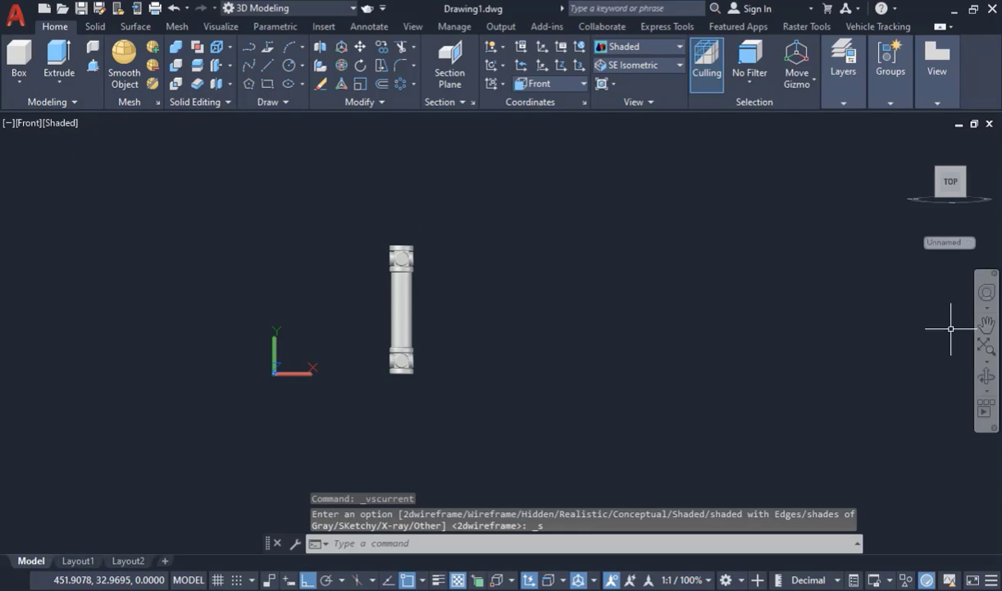
{"action": "left_click", "coordinate": [985, 397]}
{"action": "left_click_drag", "start_coordinate": [859, 365], "coordinate": [392, 229]}
{"action": "scroll", "coordinate": [392, 229], "scroll_direction": "up", "scroll_amount": 6}
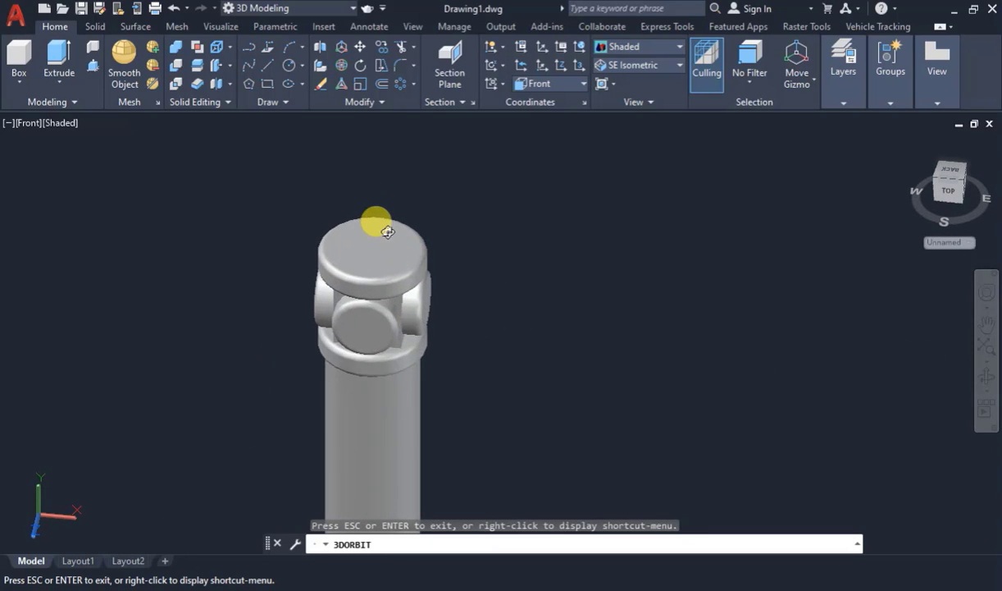
{"action": "key", "text": "Escape"}
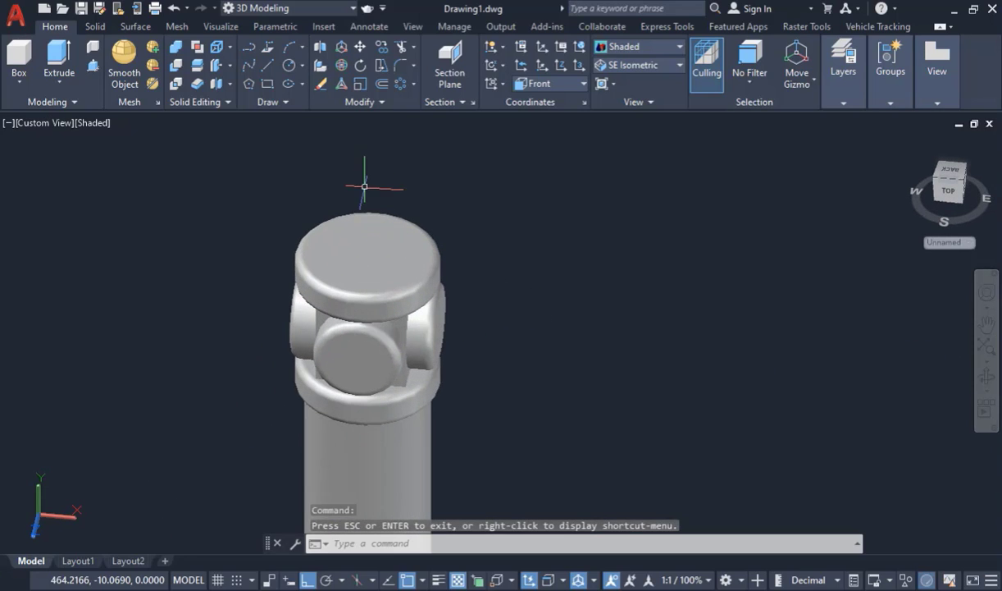
- Presspull the flat top face of the column's uppermost filleted cylinder upward by 10
{"action": "left_click", "coordinate": [95, 64]}
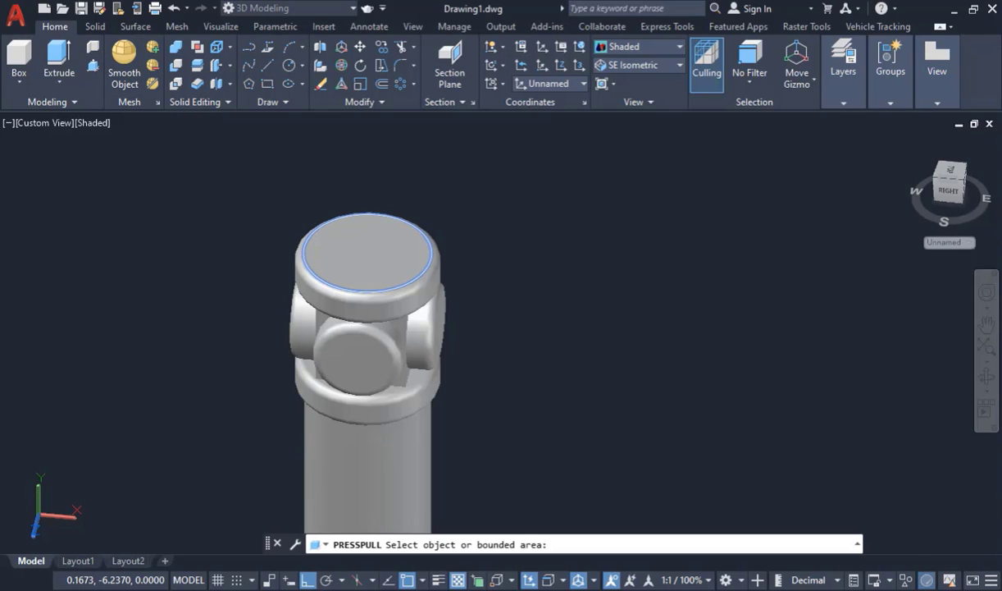
{"action": "left_click", "coordinate": [368, 250]}
{"action": "scroll", "coordinate": [368, 377], "scroll_direction": "down", "scroll_amount": 2}
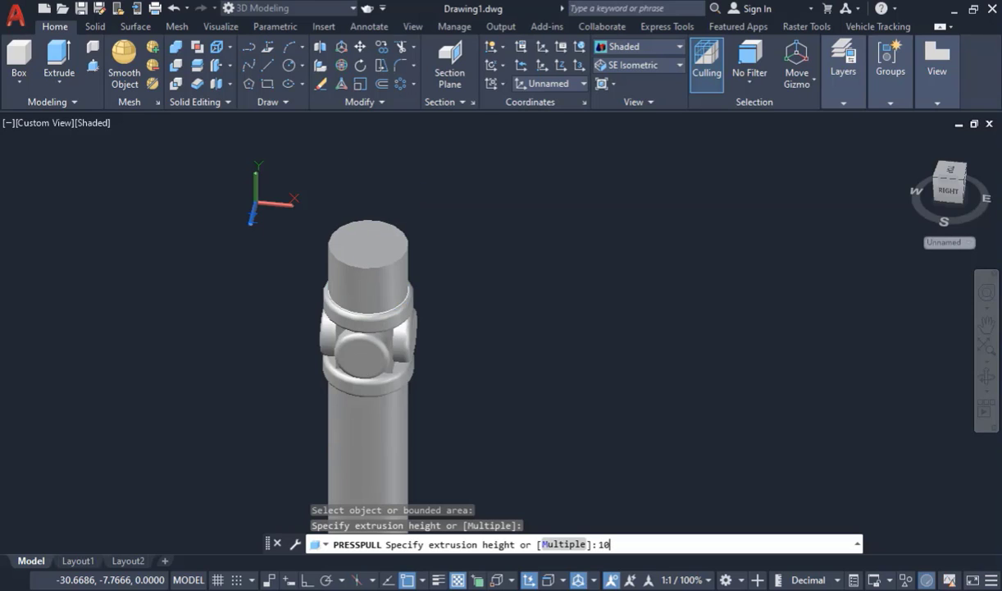
- Undo the last view changes and display the column in 2D Wireframe from the Front view
{"action": "key", "text": "ctrl+z"}
{"action": "key", "text": "ctrl+z"}
{"action": "key", "text": "ctrl+z"}
{"action": "left_click", "coordinate": [86, 123]}
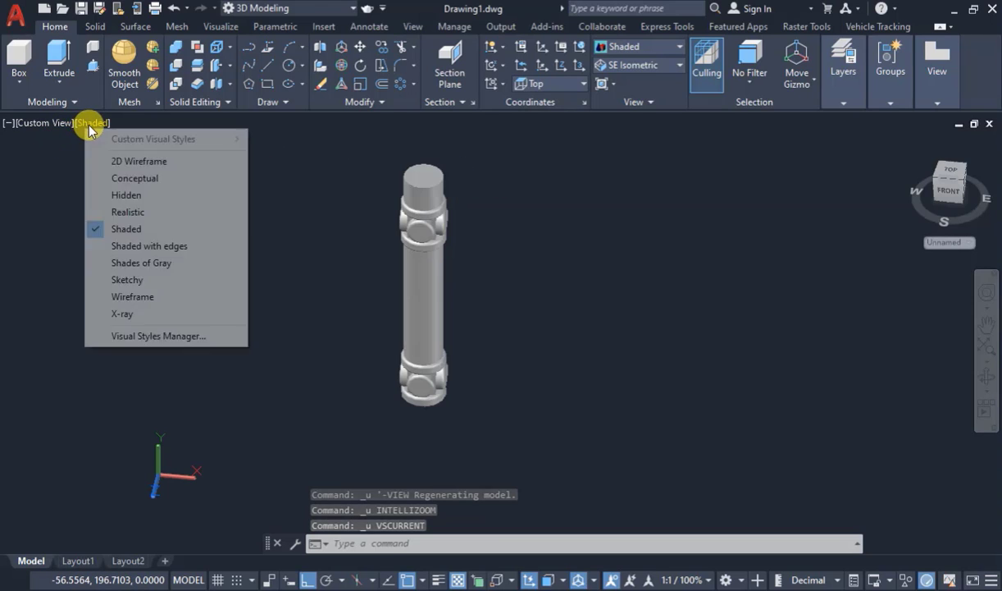
{"action": "left_click", "coordinate": [123, 160]}
{"action": "scroll", "coordinate": [478, 208], "scroll_direction": "up", "scroll_amount": 4}
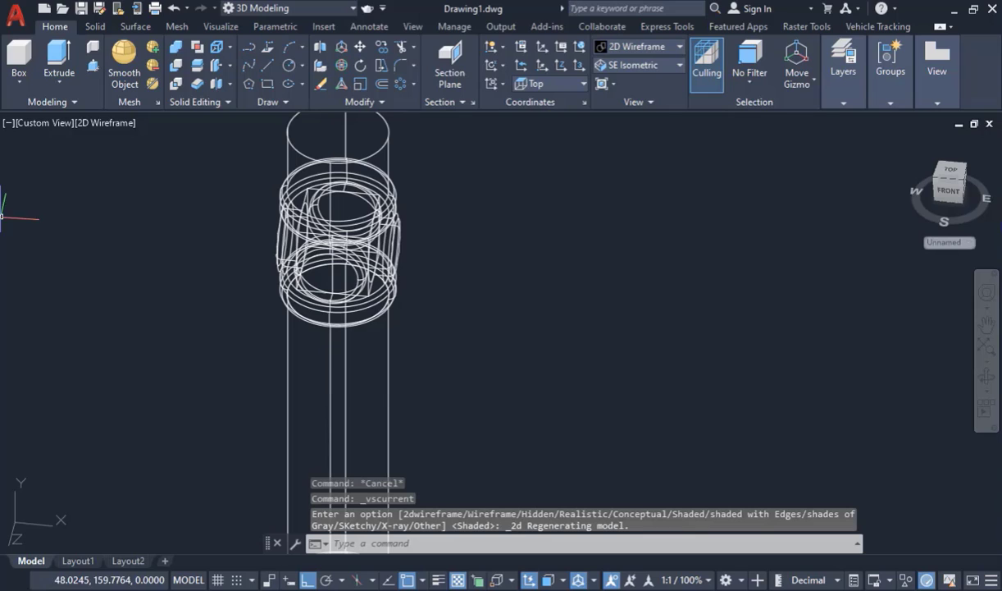
{"action": "left_click", "coordinate": [56, 126]}
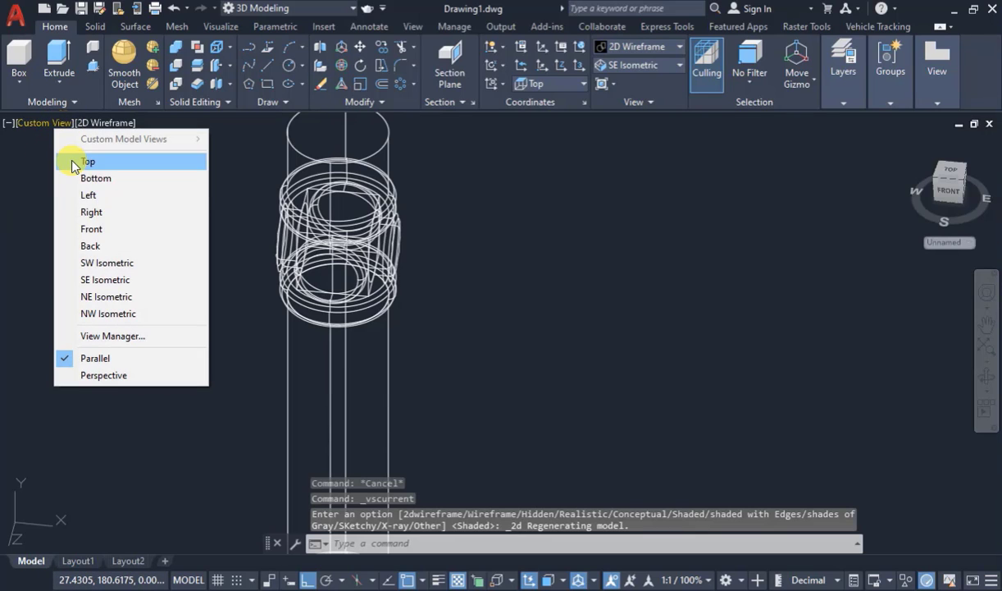
{"action": "left_click", "coordinate": [92, 230]}
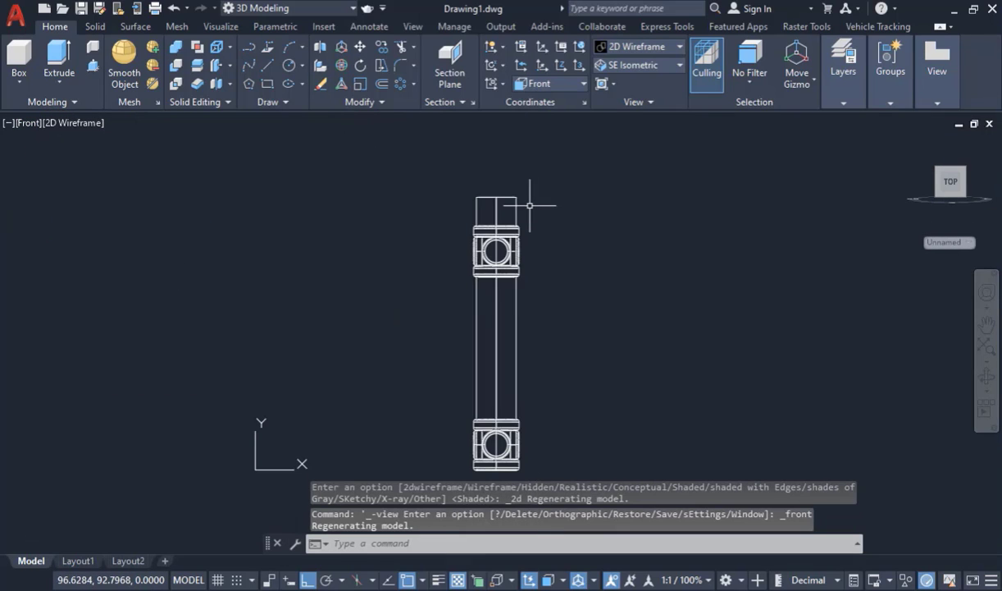
- Copy the filleted cylinder below the upper disc-sided box from its bottom centre to the top centre of the extruded top section
{"action": "scroll", "coordinate": [484, 255], "scroll_direction": "up", "scroll_amount": 3}
{"action": "scroll", "coordinate": [476, 340], "scroll_direction": "up", "scroll_amount": 2}
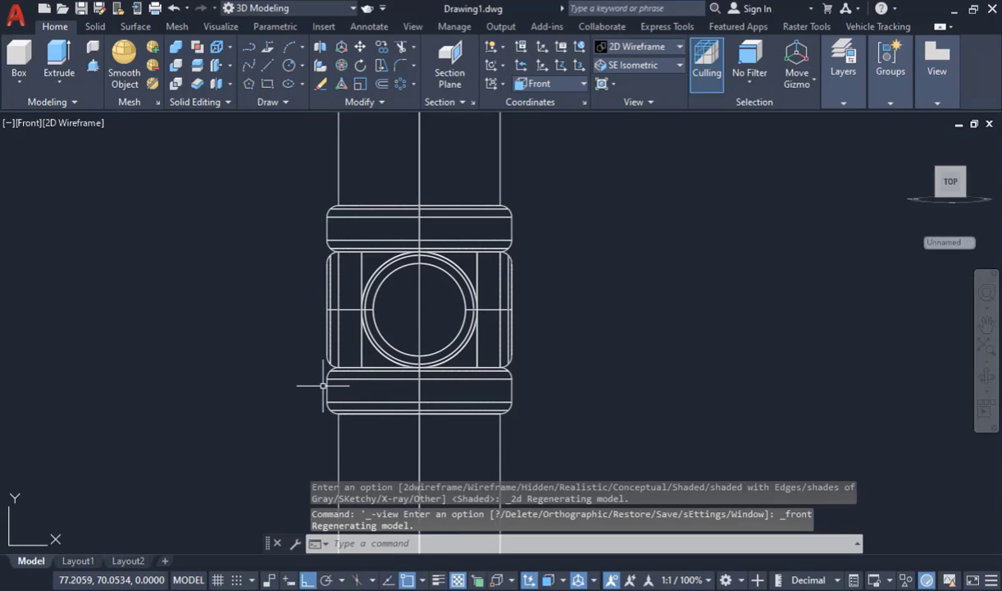
{"action": "left_click", "coordinate": [283, 345]}
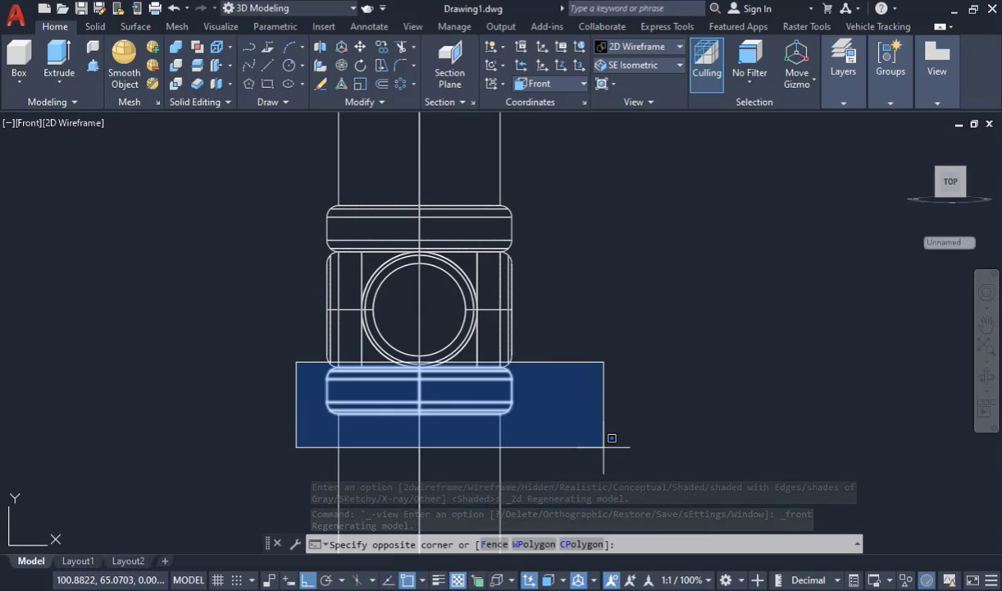
{"action": "left_click", "coordinate": [585, 434]}
{"action": "left_click", "coordinate": [298, 339]}
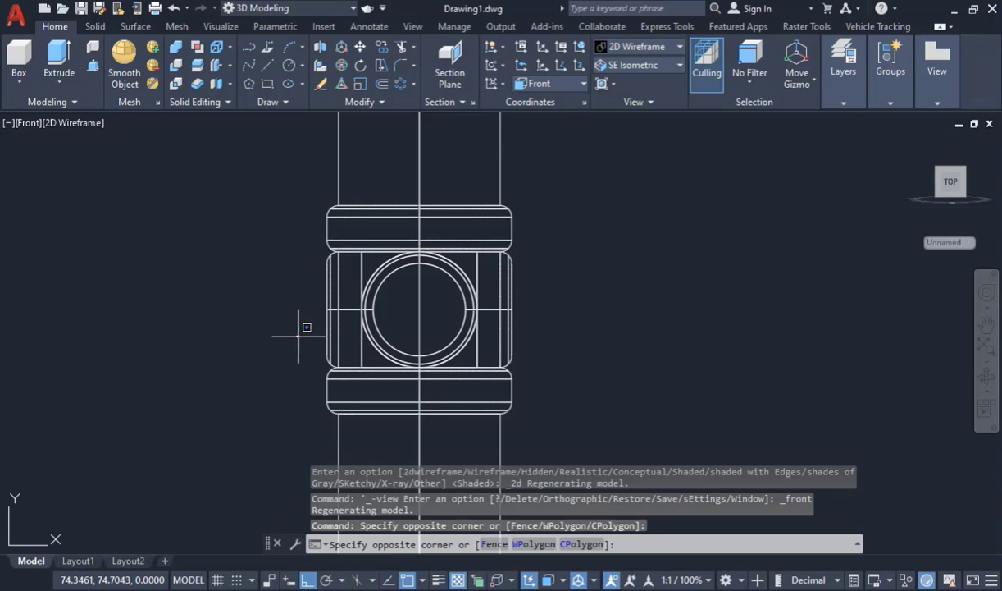
{"action": "left_click", "coordinate": [293, 374]}
{"action": "left_click", "coordinate": [288, 347]}
{"action": "left_click", "coordinate": [584, 430]}
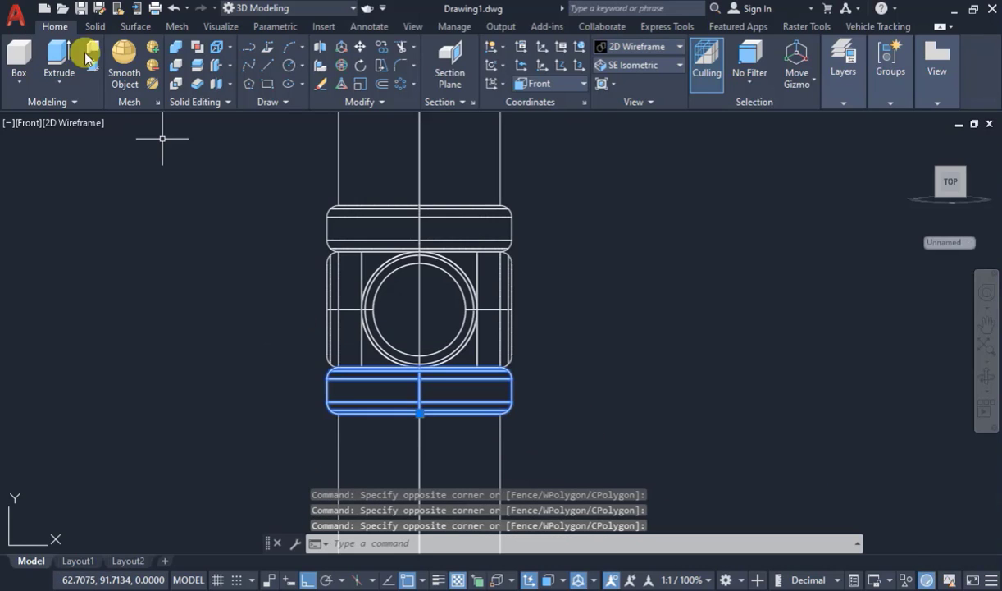
{"action": "left_click", "coordinate": [380, 47]}
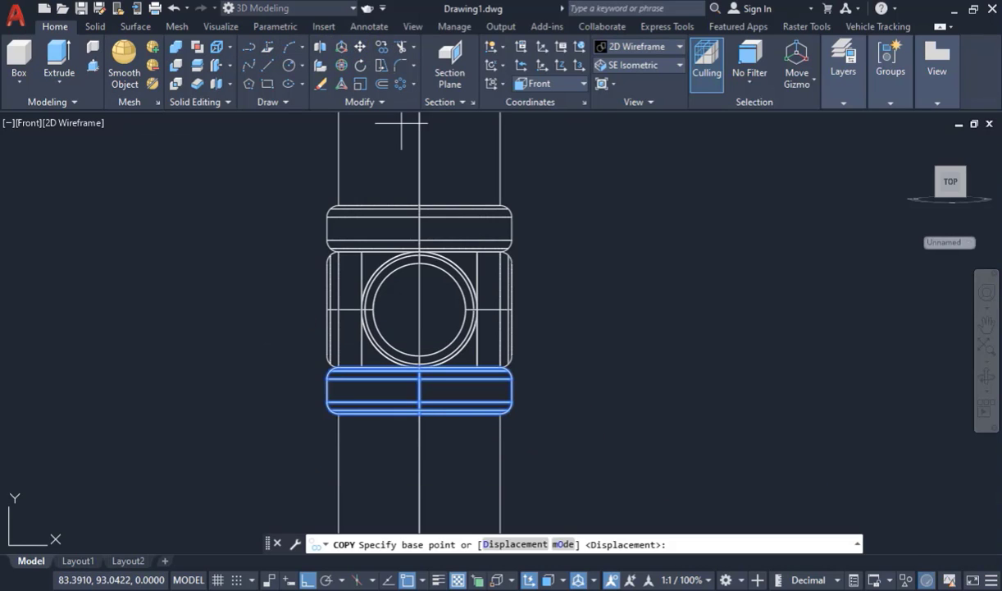
{"action": "scroll", "coordinate": [419, 377], "scroll_direction": "up", "scroll_amount": 5}
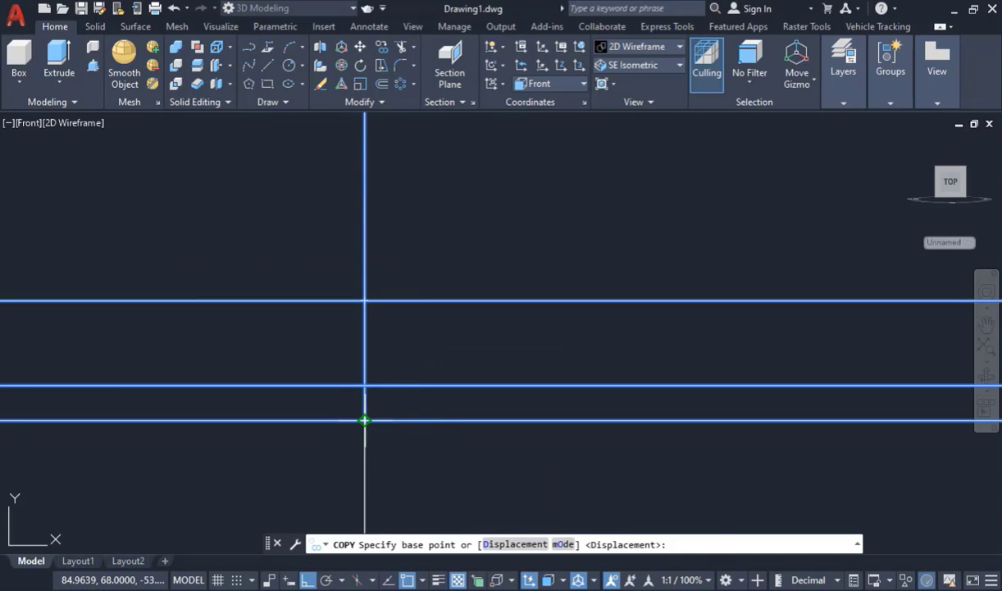
{"action": "left_click", "coordinate": [364, 420]}
{"action": "scroll", "coordinate": [364, 421], "scroll_direction": "down", "scroll_amount": 5}
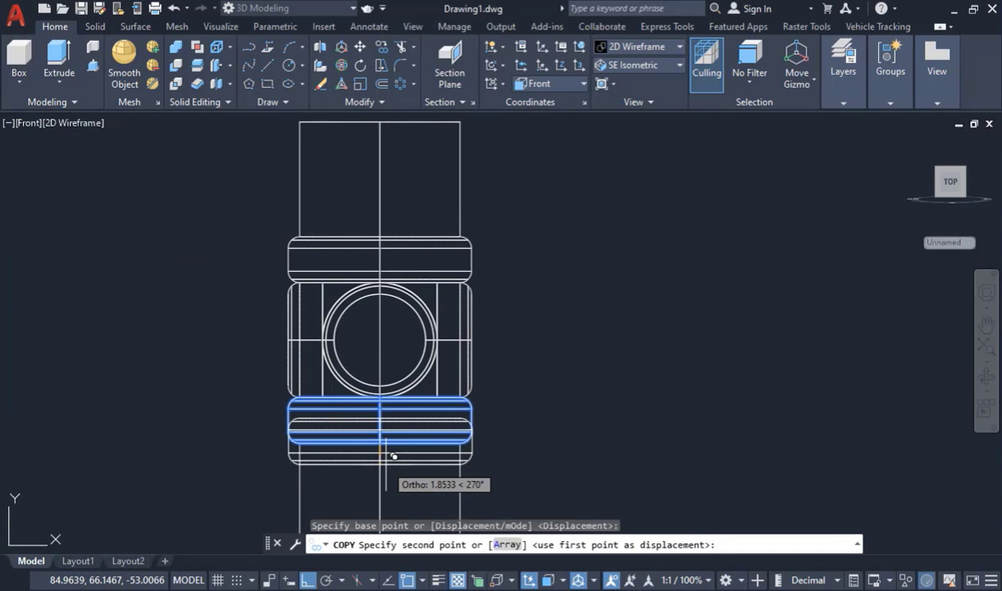
{"action": "scroll", "coordinate": [391, 453], "scroll_direction": "down", "scroll_amount": 5}
{"action": "scroll", "coordinate": [365, 293], "scroll_direction": "up", "scroll_amount": 8}
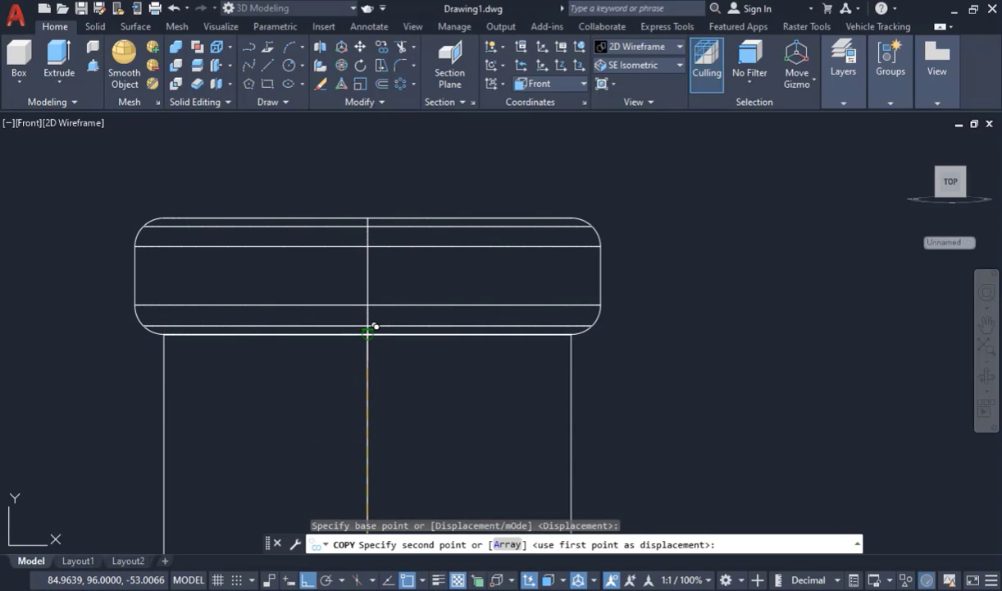
{"action": "left_click", "coordinate": [375, 326]}
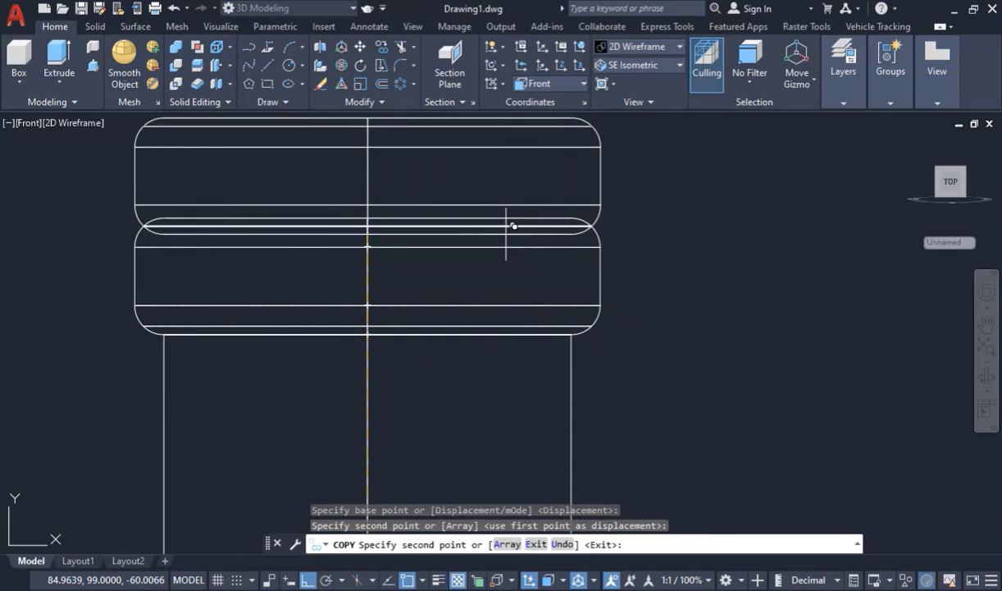
{"action": "key", "text": "Escape"}
- Switch to the Top view, then orbit to look obliquely down on the column's upper end
{"action": "scroll", "coordinate": [437, 234], "scroll_direction": "down", "scroll_amount": 5}
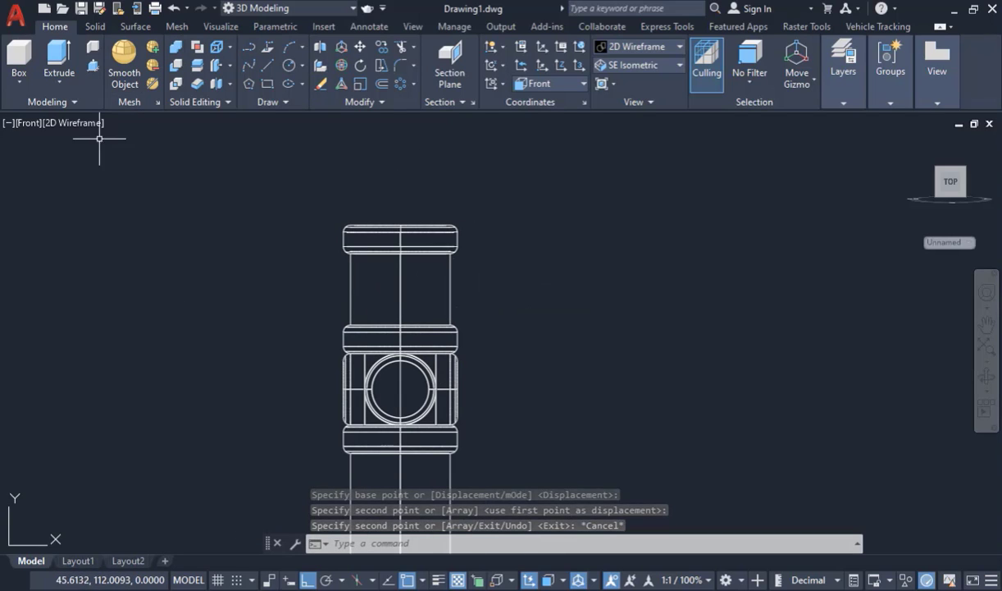
{"action": "left_click", "coordinate": [25, 123]}
{"action": "left_click", "coordinate": [64, 162]}
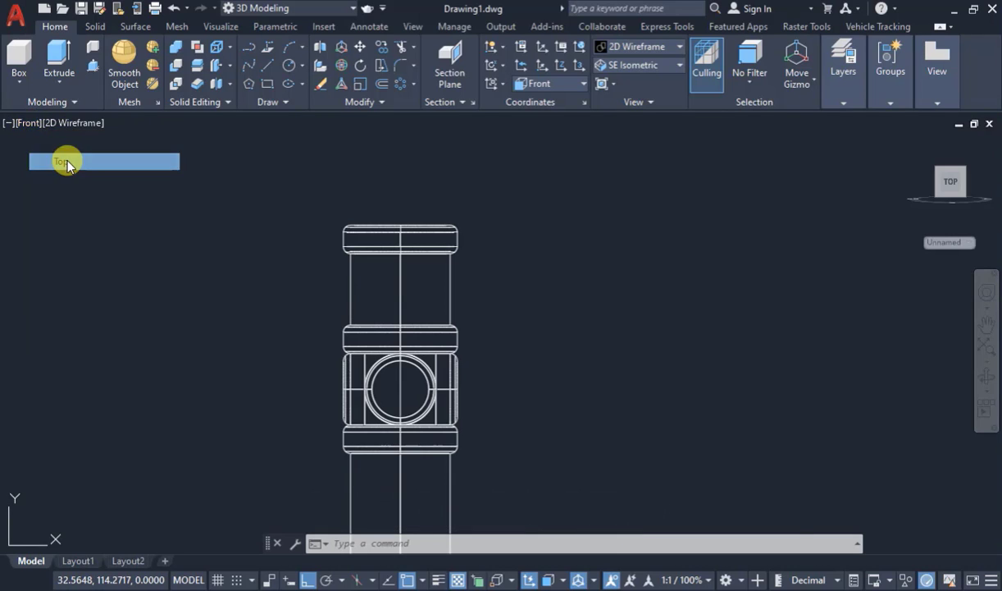
{"action": "scroll", "coordinate": [305, 257], "scroll_direction": "up", "scroll_amount": 2}
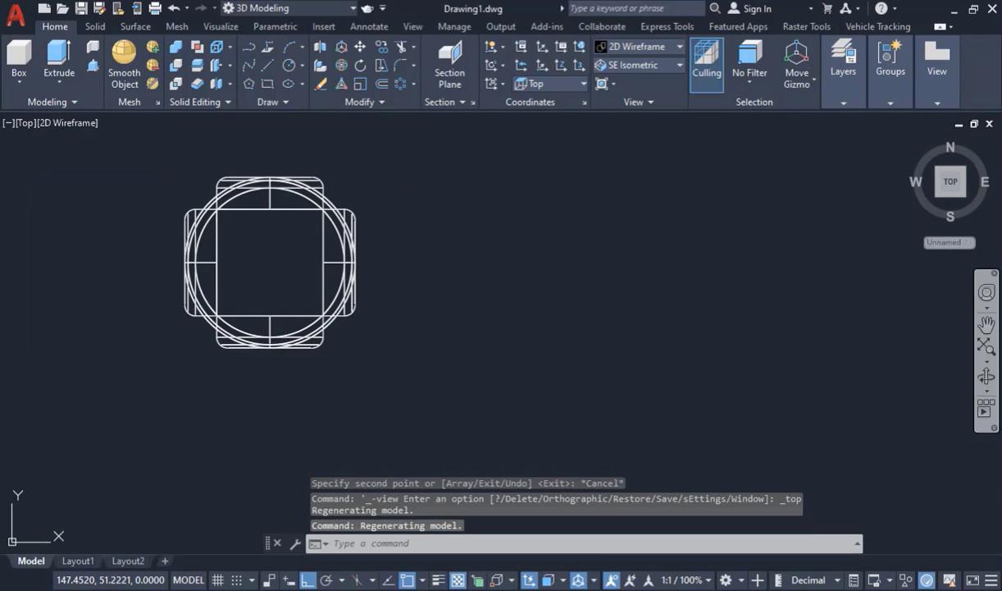
{"action": "left_click", "coordinate": [985, 380]}
{"action": "left_click_drag", "start_coordinate": [645, 385], "coordinate": [648, 340]}
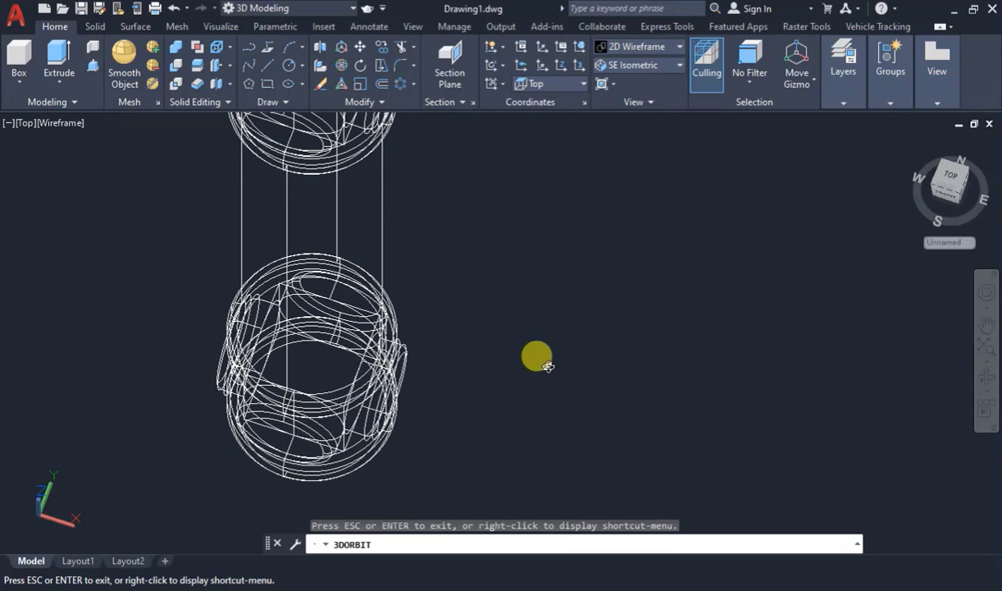
{"action": "left_click_drag", "start_coordinate": [537, 357], "coordinate": [363, 331]}
{"action": "key", "text": "Escape"}
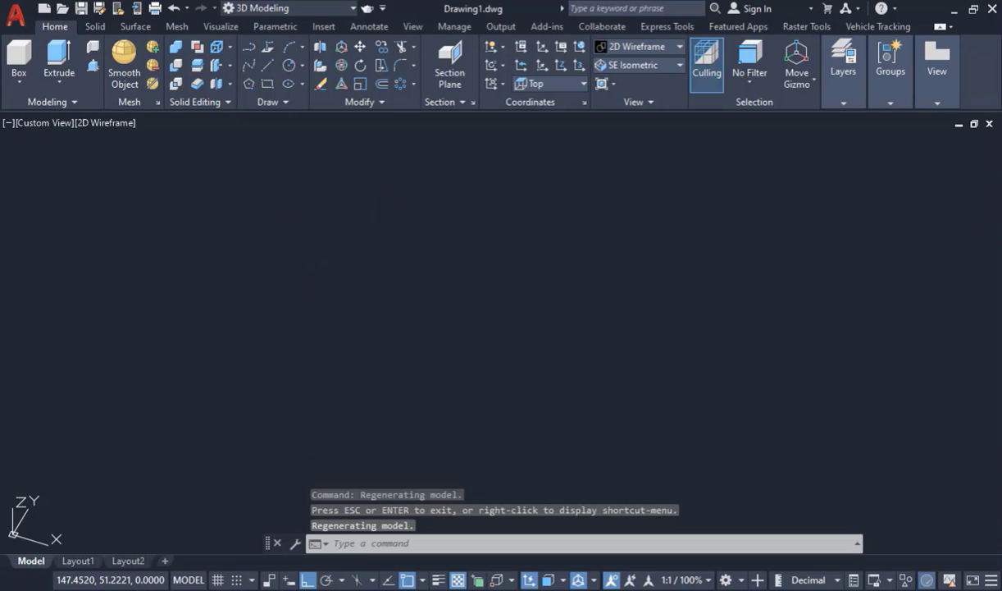
- Draw a rectangle beside the column's upper end, with a distance of 16 to its opposite corner
{"action": "left_click", "coordinate": [272, 85]}
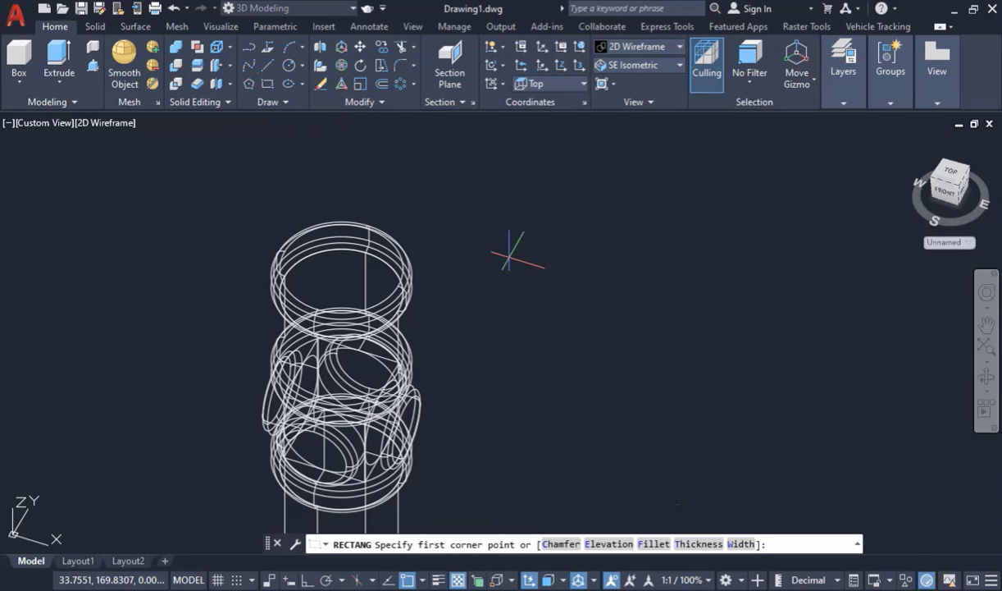
{"action": "left_click", "coordinate": [549, 269]}
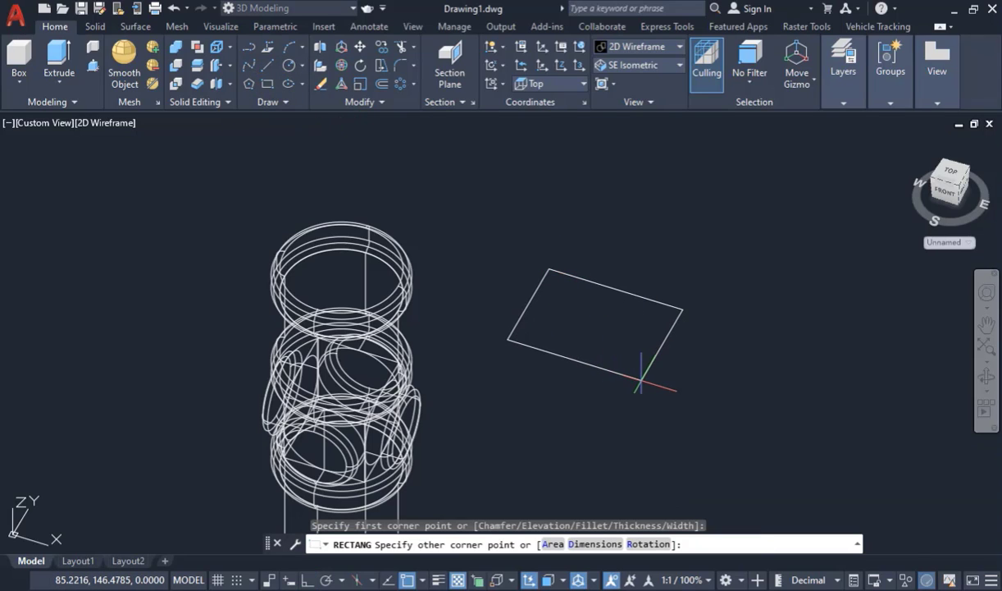
{"action": "key", "text": "Return"}
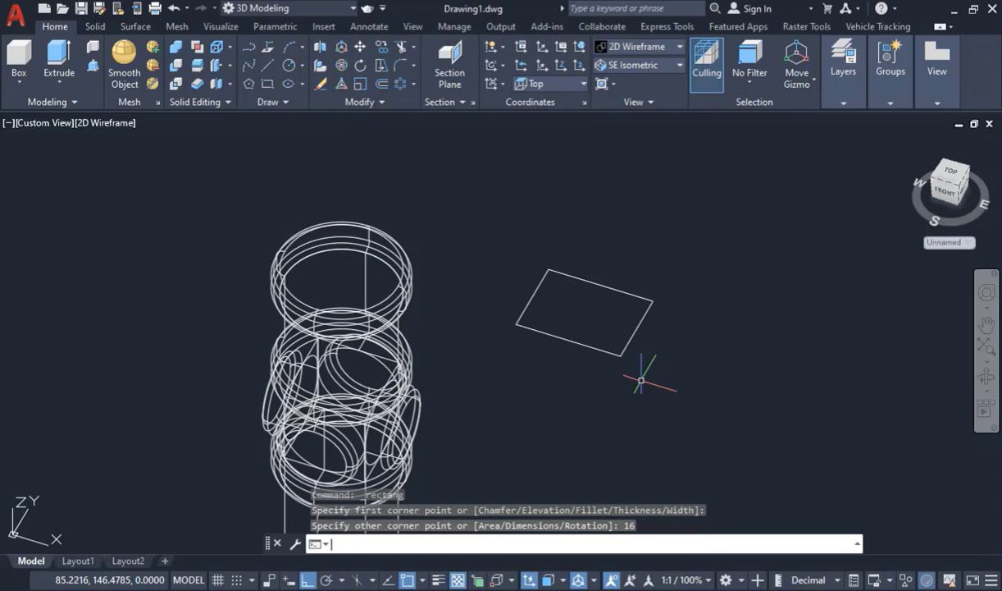
{"action": "type", "text": "16"}
{"action": "key", "text": "Return"}
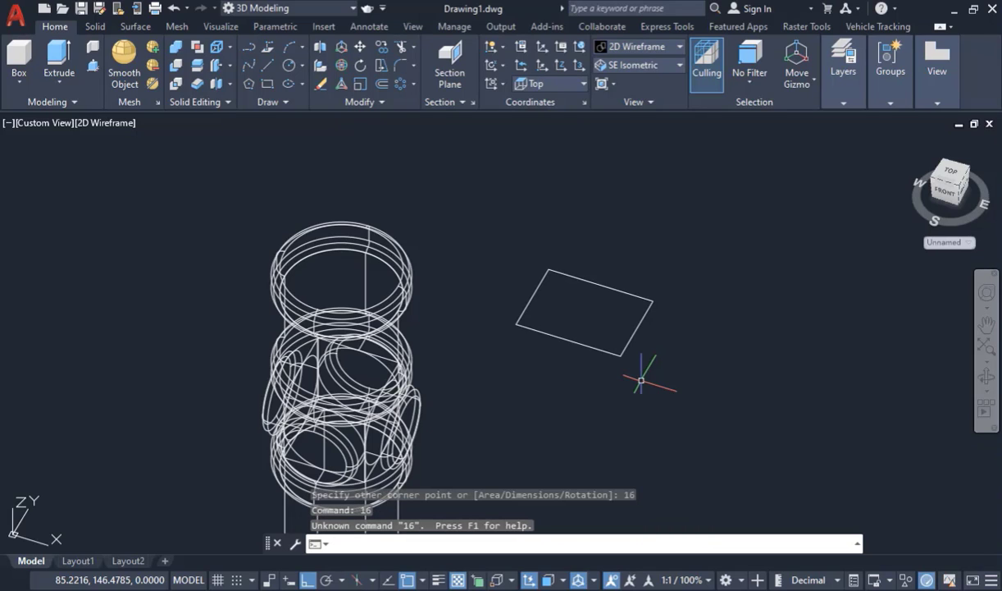
- Move the rectangle from its geometric centre to the top centre of the column's uppermost filleted cylinder
{"action": "scroll", "coordinate": [612, 304], "scroll_direction": "up", "scroll_amount": 2}
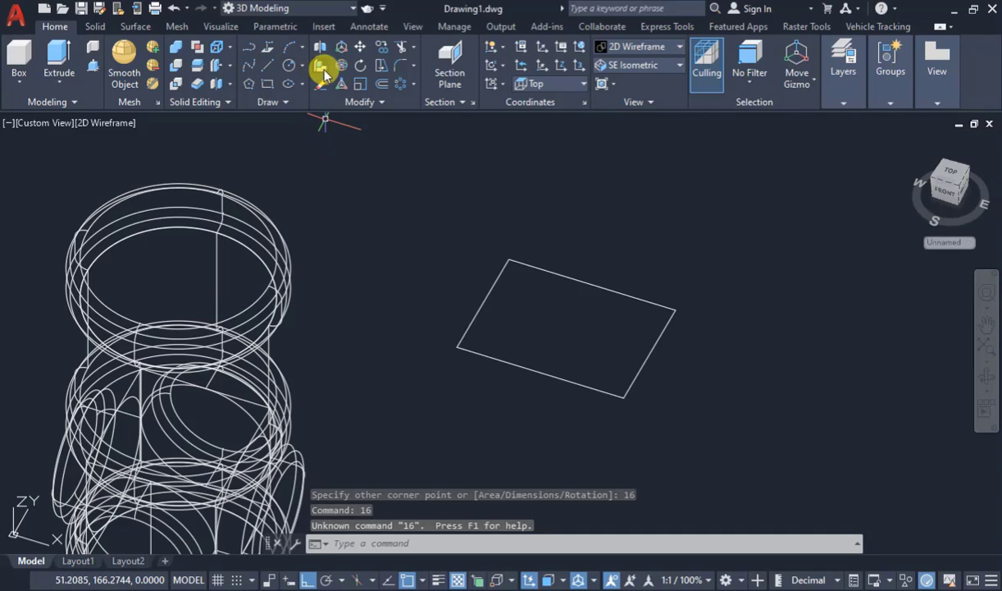
{"action": "left_click", "coordinate": [360, 47]}
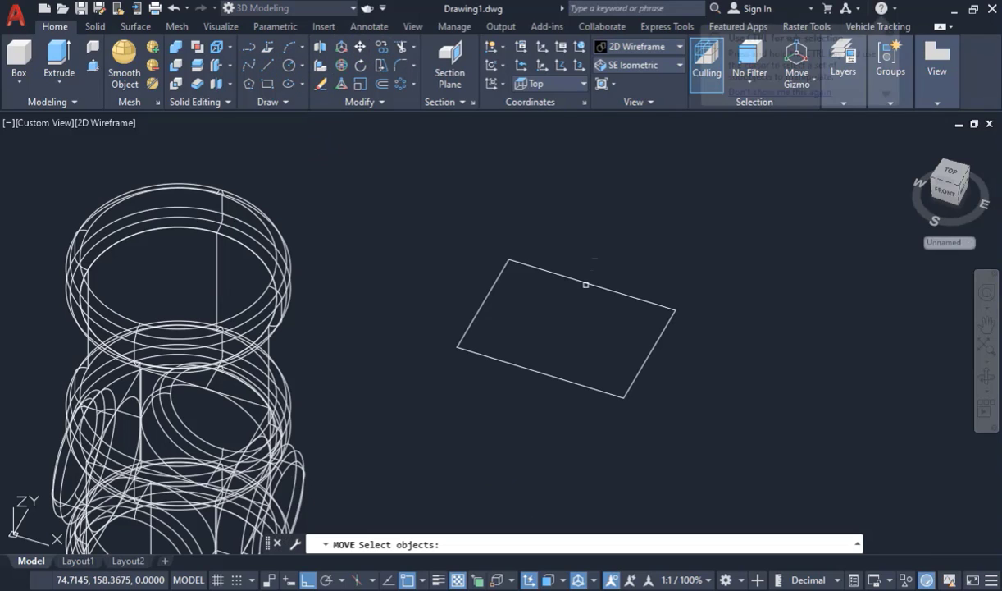
{"action": "left_click", "coordinate": [566, 328]}
{"action": "key", "text": "Return"}
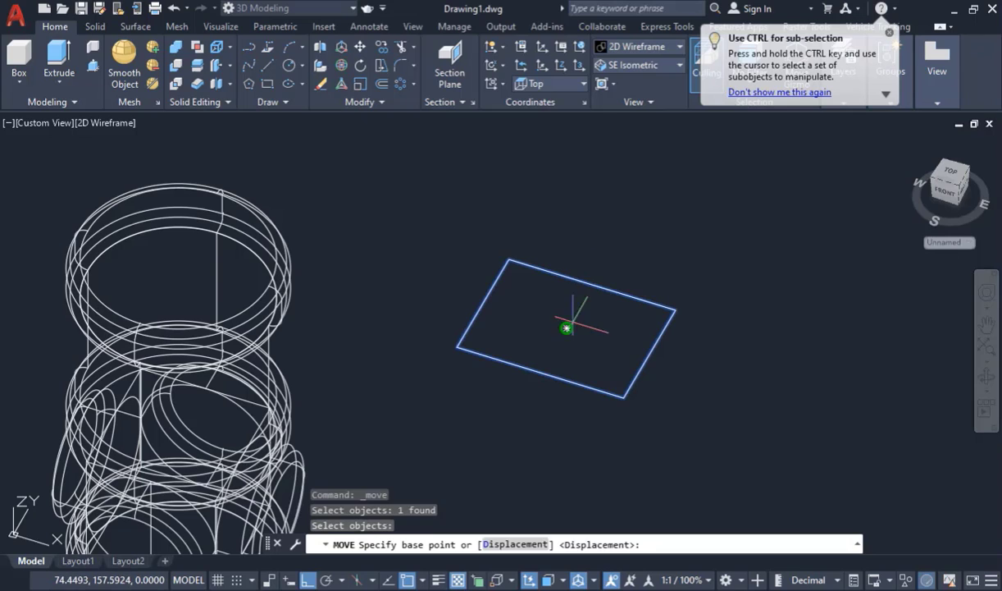
{"action": "left_click", "coordinate": [566, 327]}
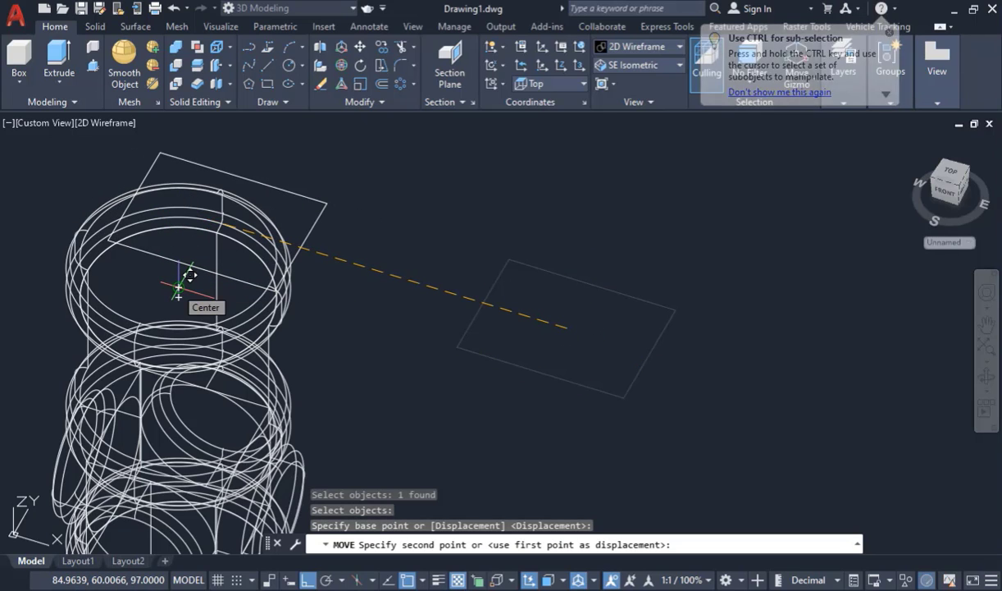
{"action": "left_click", "coordinate": [987, 378]}
{"action": "left_click_drag", "start_coordinate": [603, 379], "coordinate": [305, 198]}
{"action": "key", "text": "Escape"}
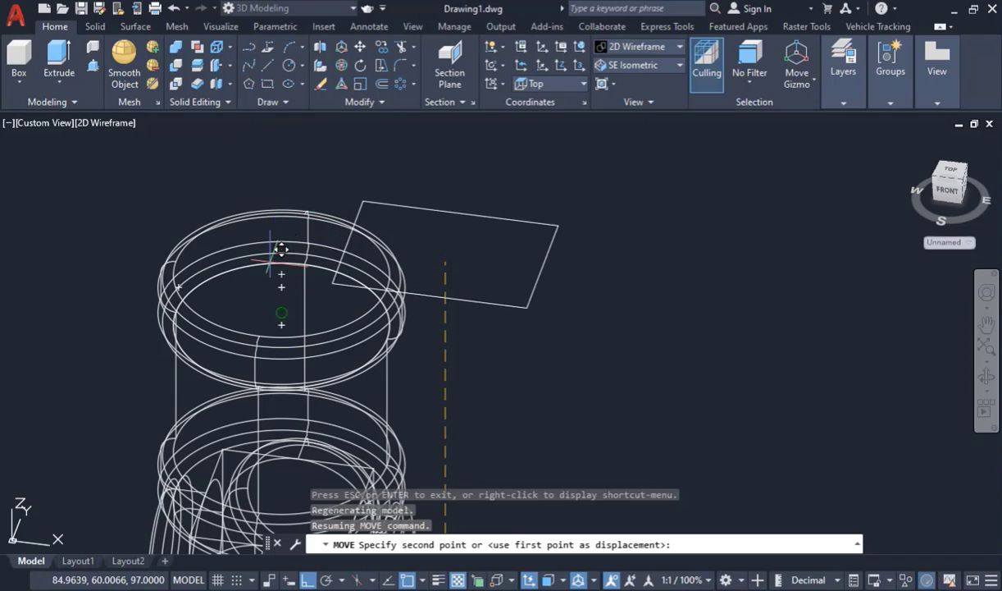
{"action": "left_click", "coordinate": [293, 260]}
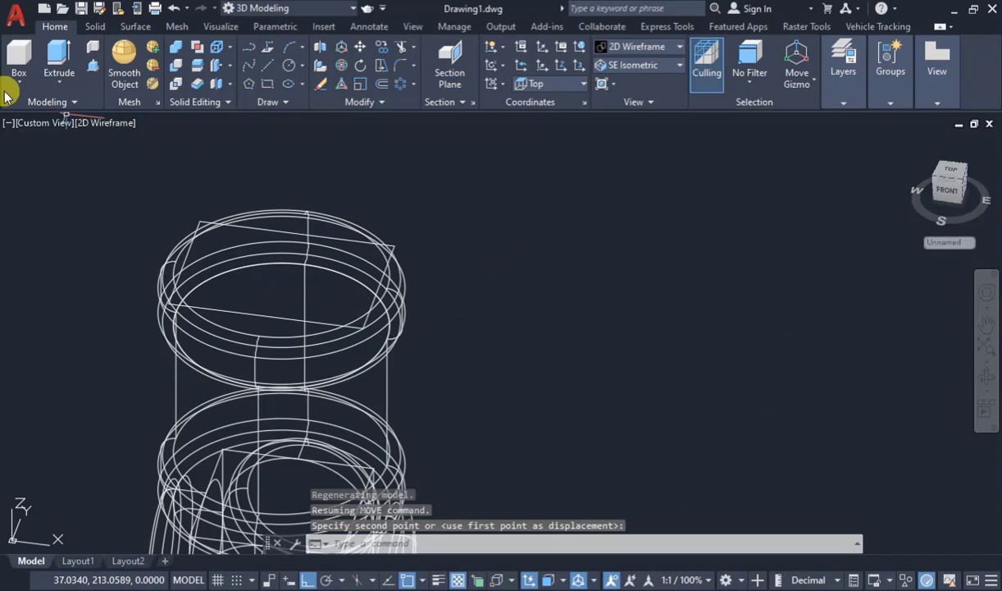
- Extrude the rectangle on the column's top upward by 20 as a solid
{"action": "left_click", "coordinate": [59, 58]}
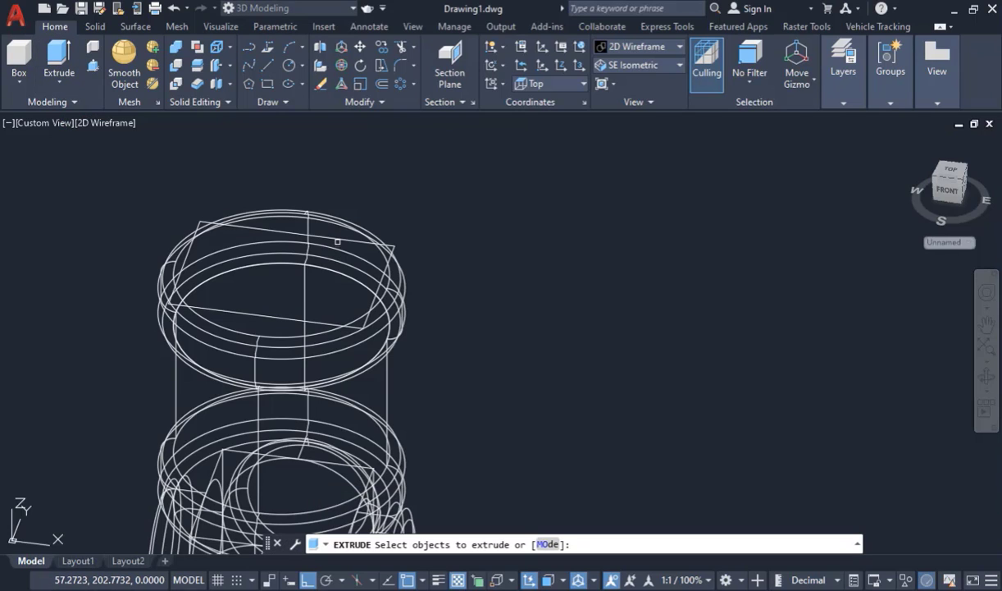
{"action": "left_click", "coordinate": [337, 238]}
{"action": "right_click", "coordinate": [336, 233]}
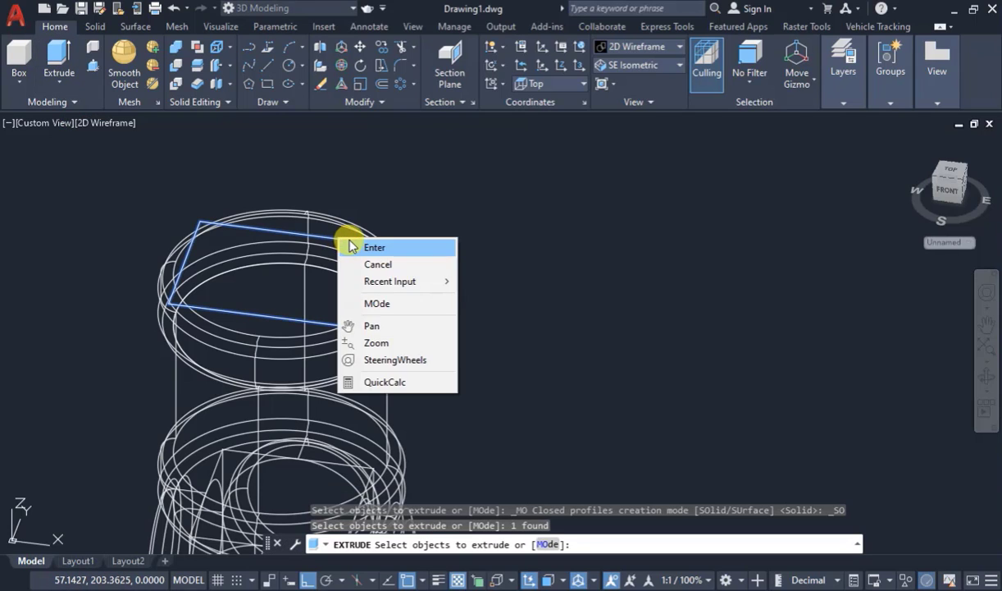
{"action": "left_click", "coordinate": [373, 246]}
{"action": "scroll", "coordinate": [289, 303], "scroll_direction": "down", "scroll_amount": 2}
{"action": "scroll", "coordinate": [288, 302], "scroll_direction": "down", "scroll_amount": 2}
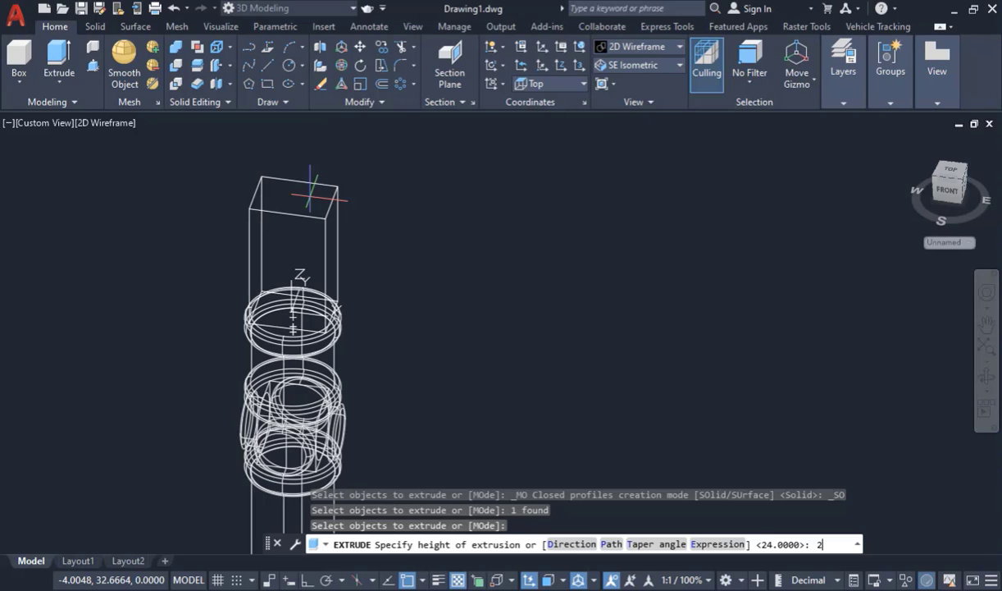
{"action": "type", "text": "20"}
{"action": "key", "text": "Return"}
{"action": "scroll", "coordinate": [347, 264], "scroll_direction": "up", "scroll_amount": 3}
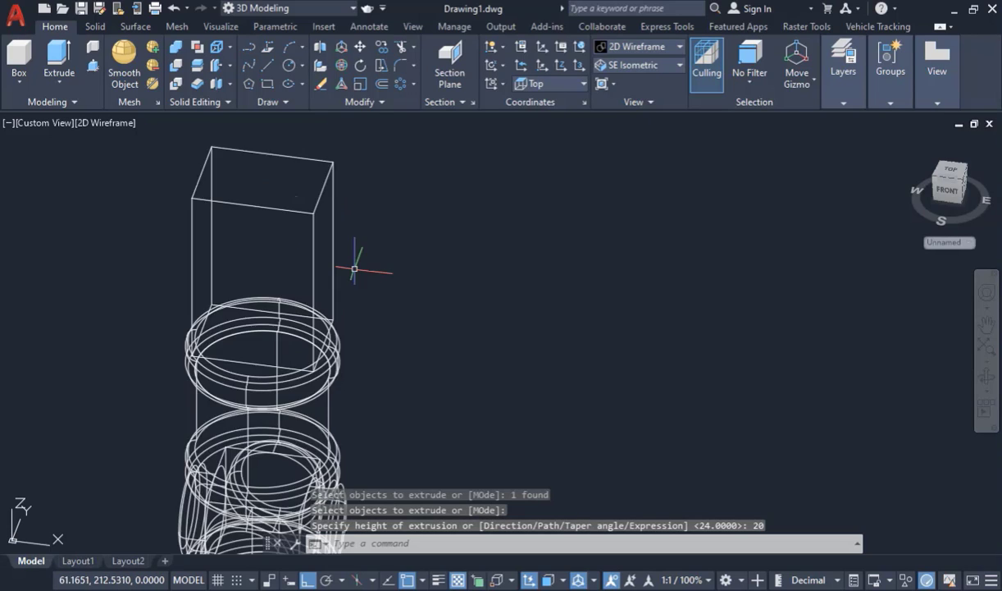
- Offset the edges of the rectangular block's right face inward with Offset Edge, using a value of 2
{"action": "scroll", "coordinate": [593, 332], "scroll_direction": "down", "scroll_amount": 4}
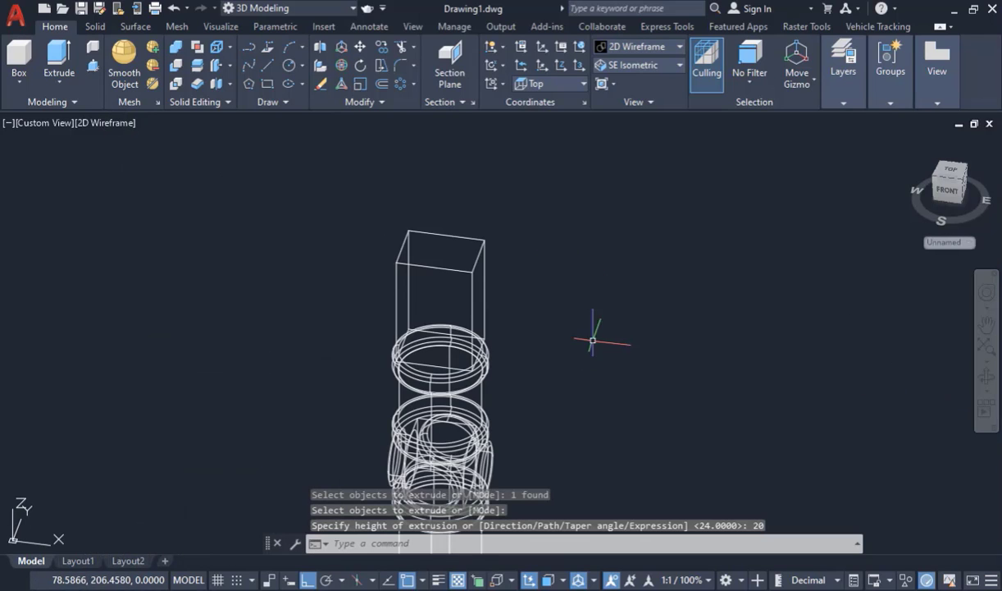
{"action": "scroll", "coordinate": [566, 298], "scroll_direction": "up", "scroll_amount": 2}
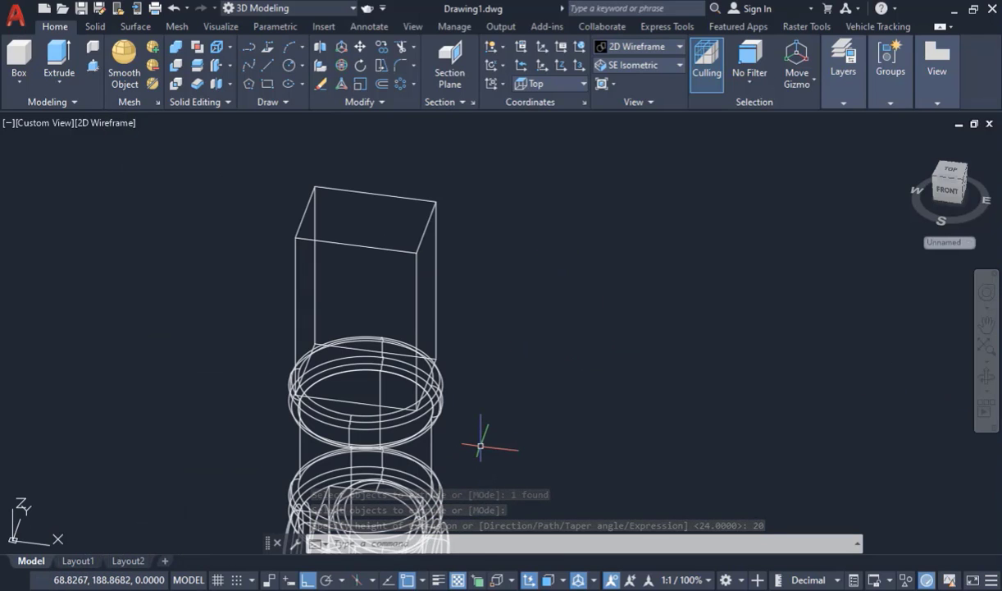
{"action": "type", "text": "of"}
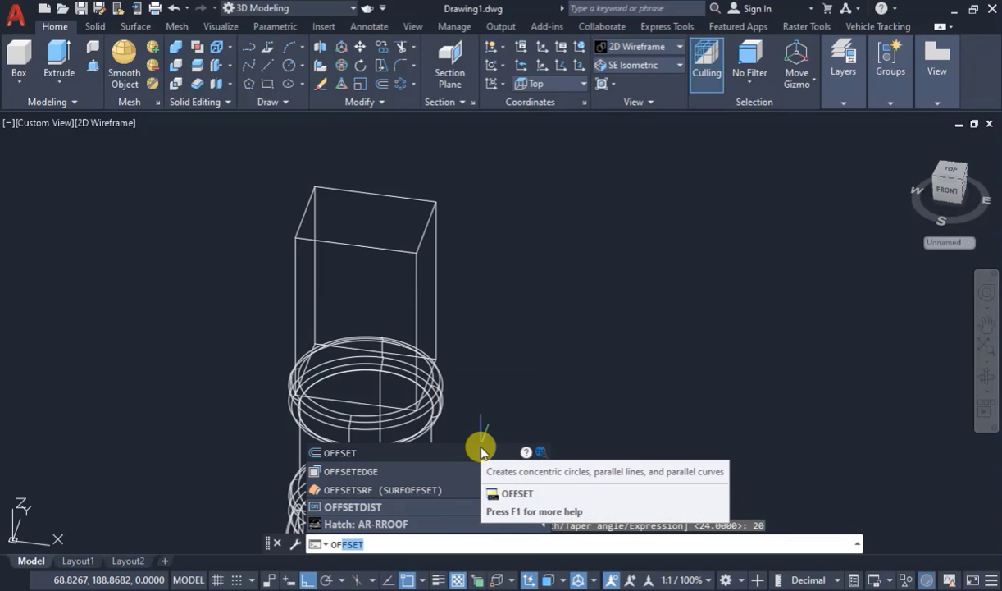
{"action": "left_click", "coordinate": [353, 471]}
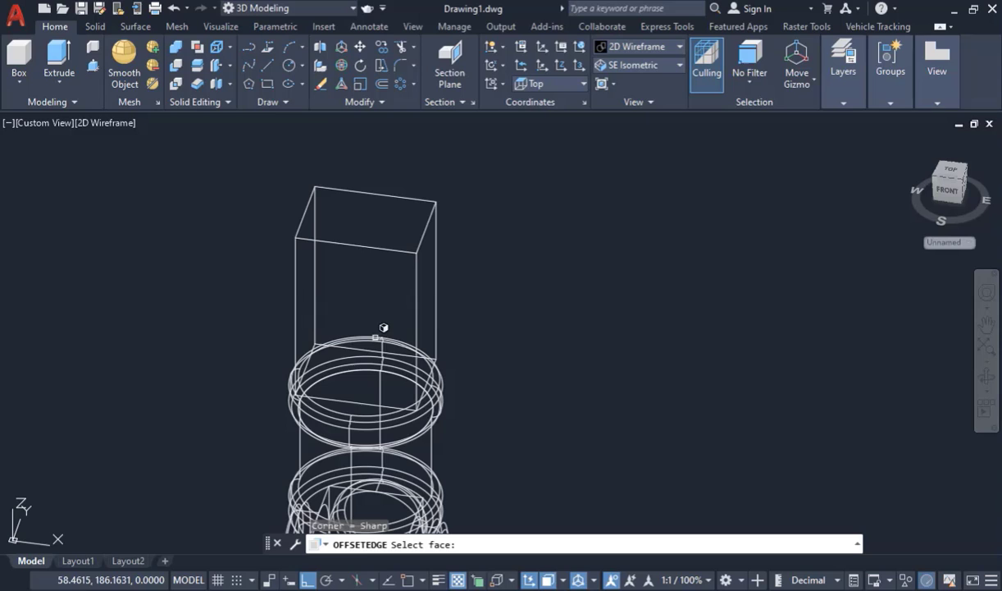
{"action": "left_click", "coordinate": [986, 376]}
{"action": "left_click_drag", "start_coordinate": [676, 369], "coordinate": [529, 256]}
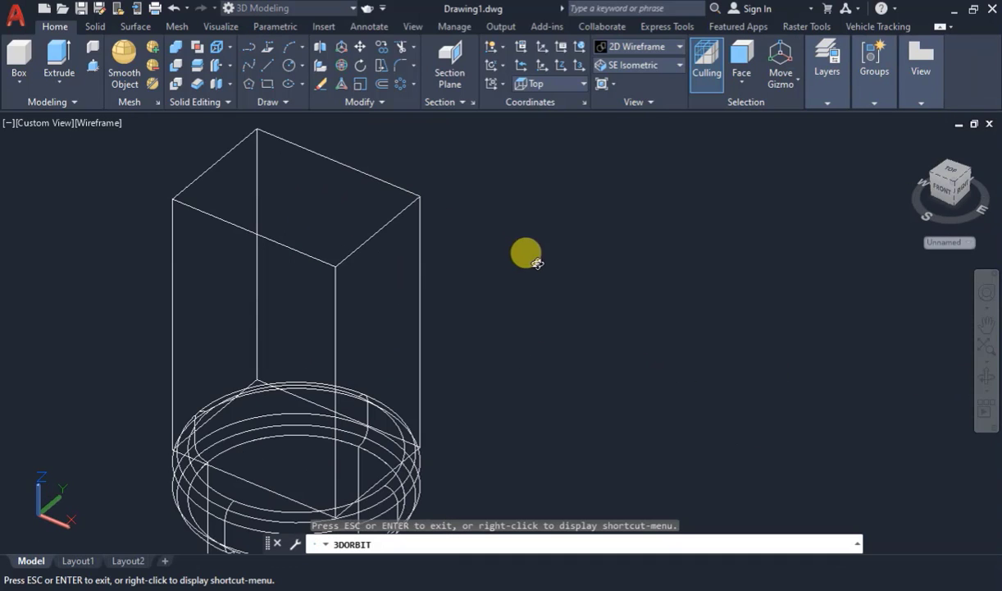
{"action": "key", "text": "Escape"}
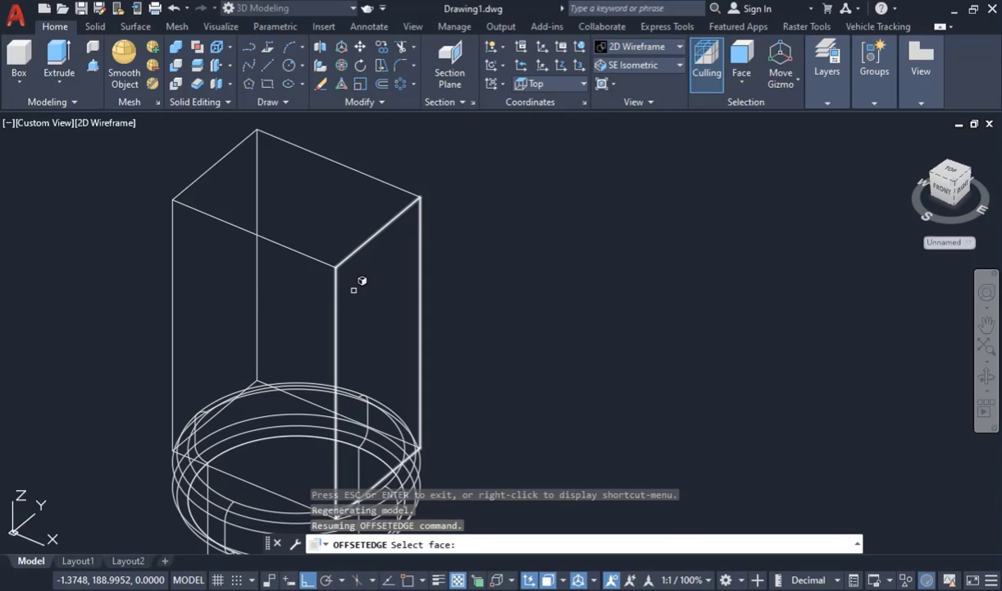
{"action": "left_click", "coordinate": [354, 290]}
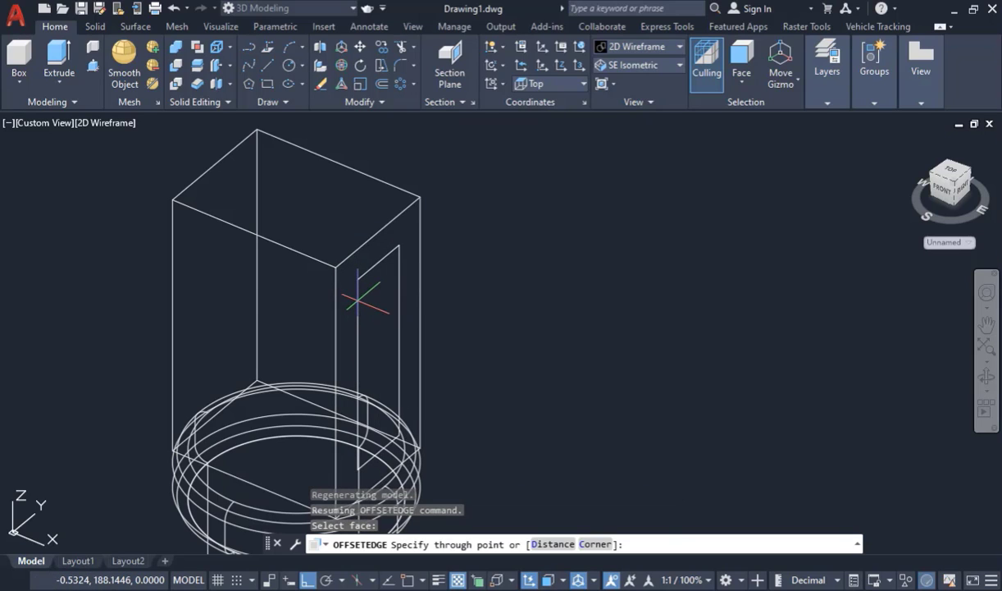
{"action": "type", "text": "2"}
{"action": "key", "text": "Return"}
{"action": "type", "text": "2"}
{"action": "left_click", "coordinate": [357, 299]}
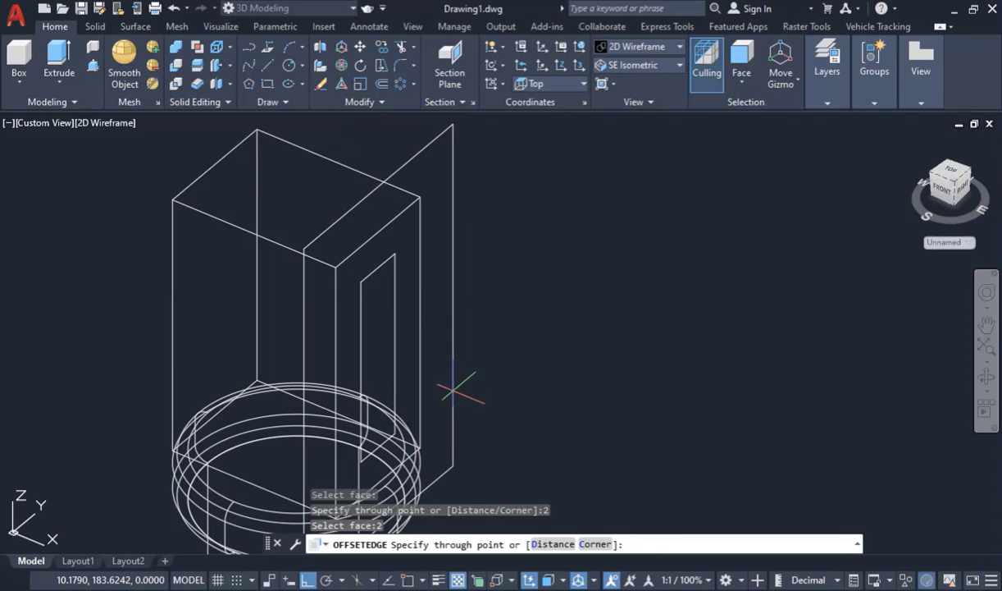
{"action": "key", "text": "Escape"}
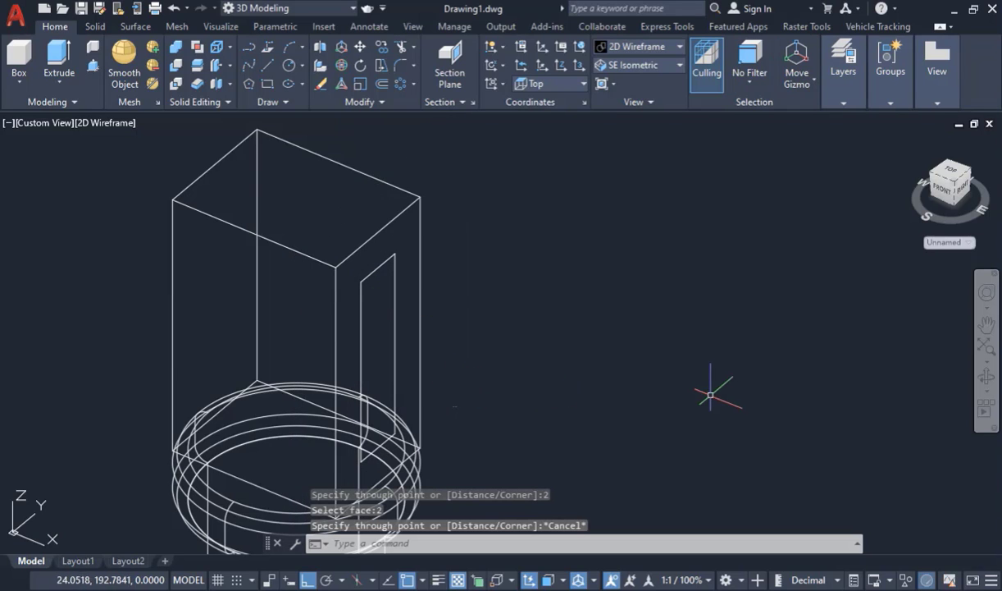
- Orbit the model to show the rectangular block's left face, opposite the offset outline
{"action": "left_click", "coordinate": [985, 376]}
{"action": "left_click_drag", "start_coordinate": [431, 369], "coordinate": [589, 351]}
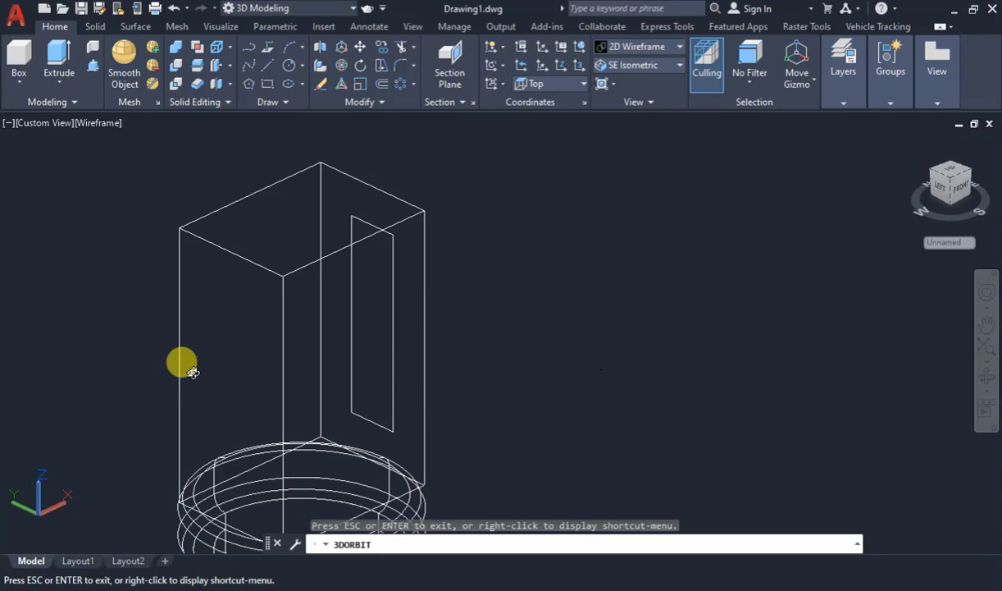
{"action": "key", "text": "Escape"}
{"action": "key", "text": "Return"}
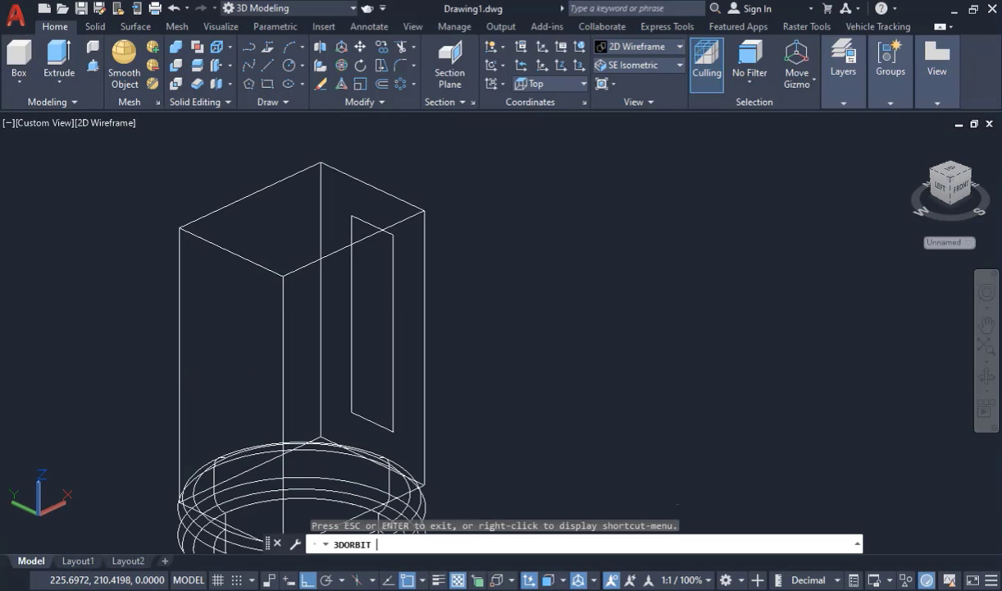
{"action": "left_click_drag", "start_coordinate": [247, 320], "coordinate": [539, 396]}
{"action": "key", "text": "Escape"}
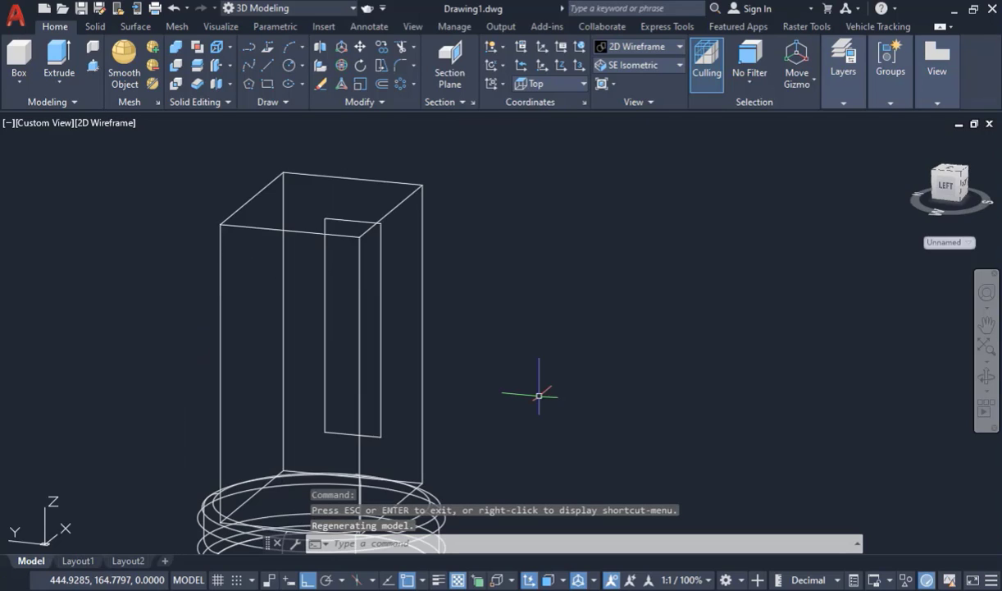
{"action": "type", "text": "O"}
{"action": "key", "text": "Return"}
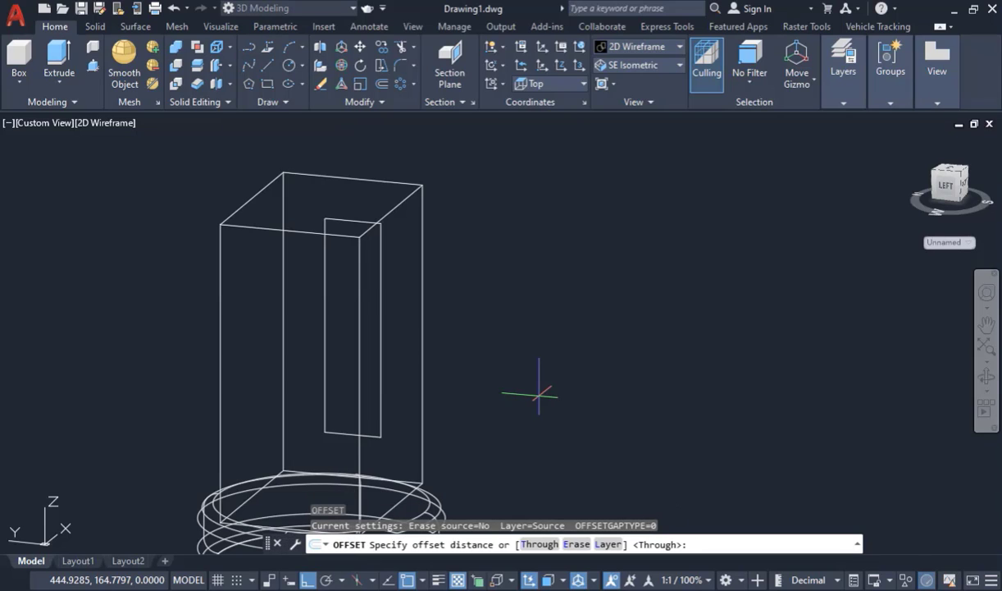
{"action": "key", "text": "Escape"}
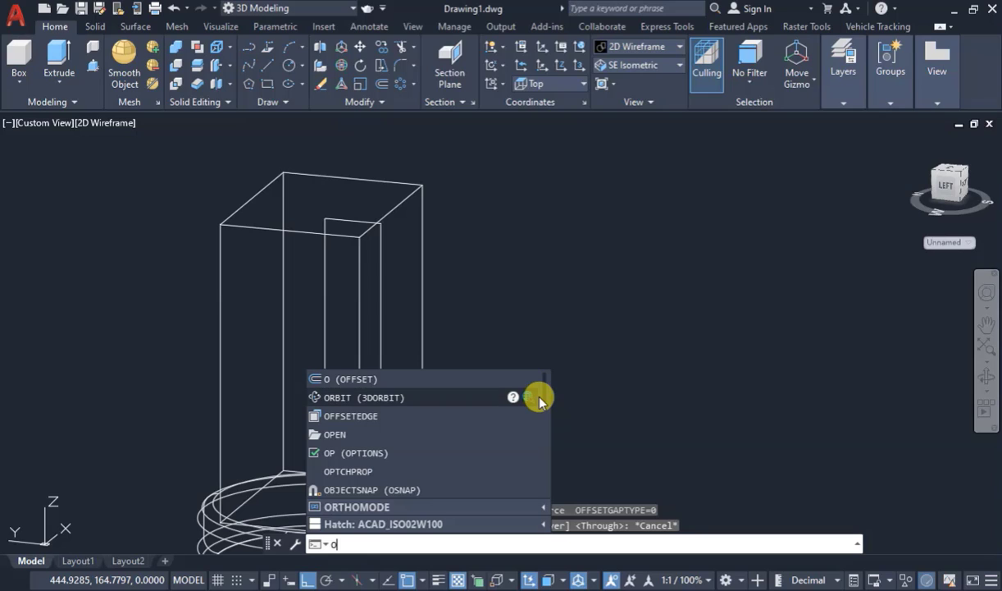
- Offset the edges of the rectangular block's left face inward with Offset Edge, using a value of 2
{"action": "key", "text": "Down"}
{"action": "key", "text": "Down"}
{"action": "key", "text": "Return"}
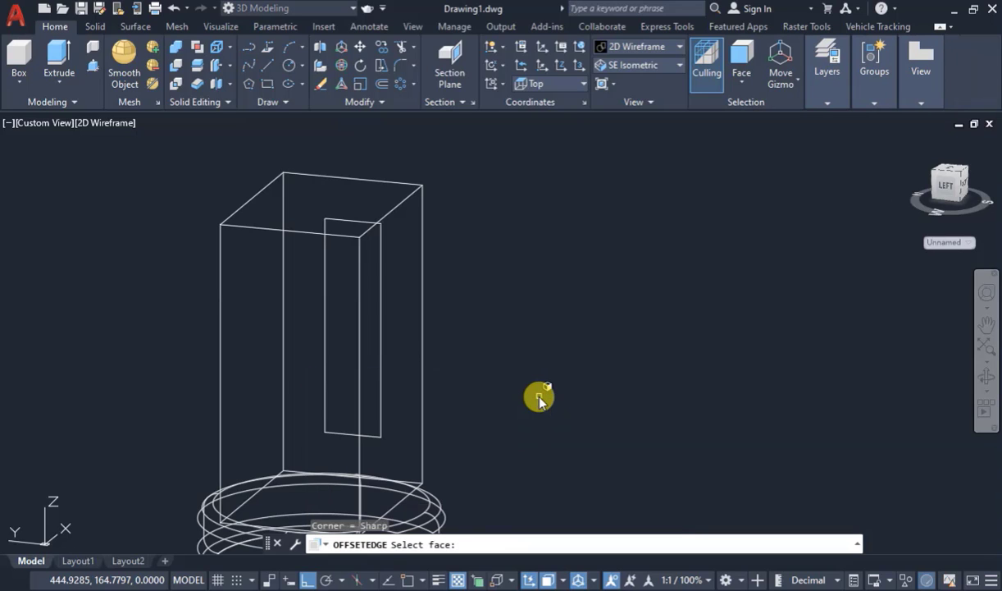
{"action": "left_click", "coordinate": [307, 371]}
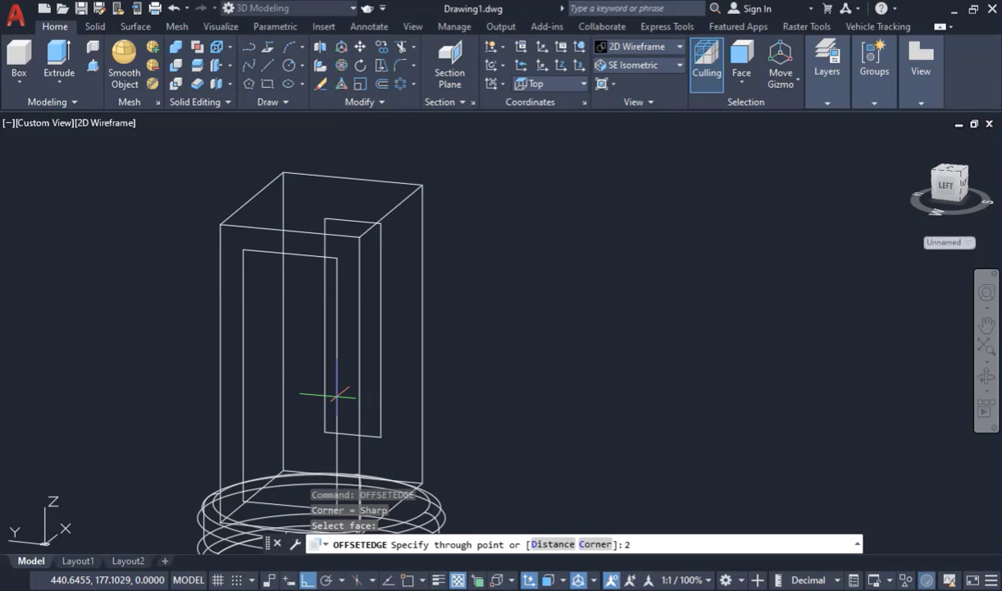
{"action": "type", "text": "2"}
{"action": "key", "text": "Return"}
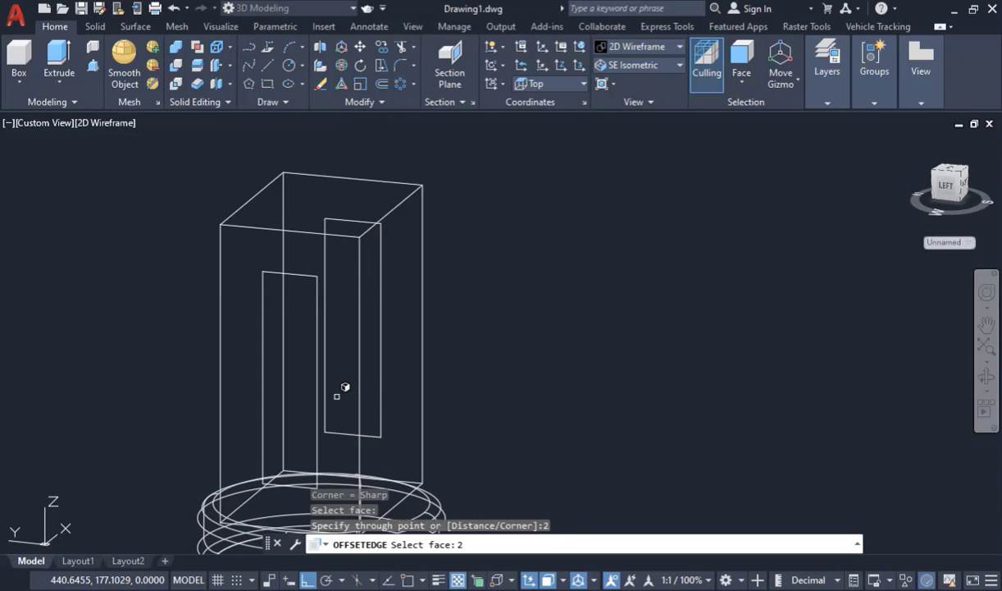
{"action": "type", "text": "2"}
{"action": "key", "text": "Return"}
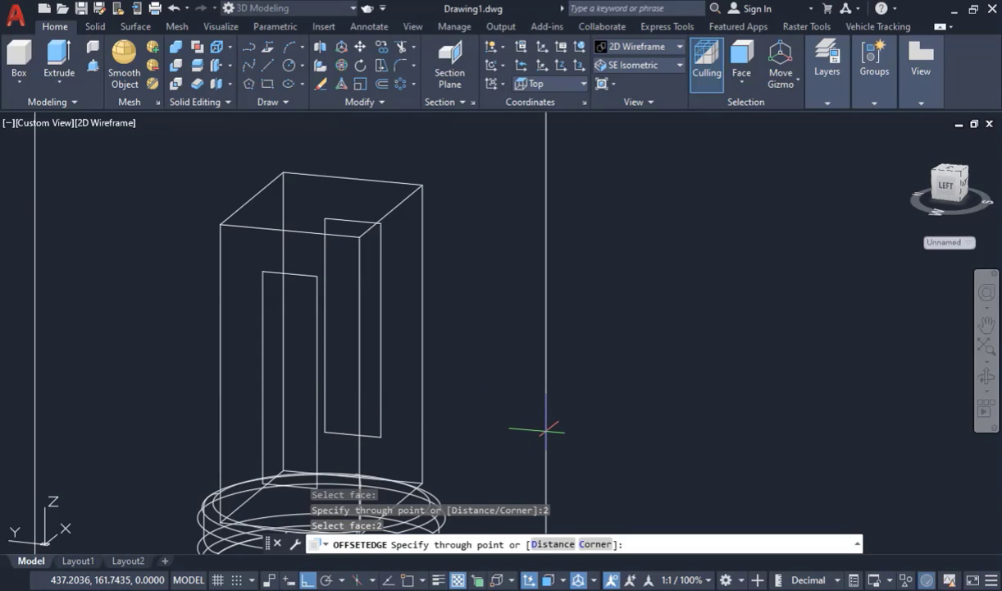
{"action": "key", "text": "Escape"}
- Orbit back to the block's front and undo the Presspull of the two offset outlines
{"action": "left_click", "coordinate": [987, 377]}
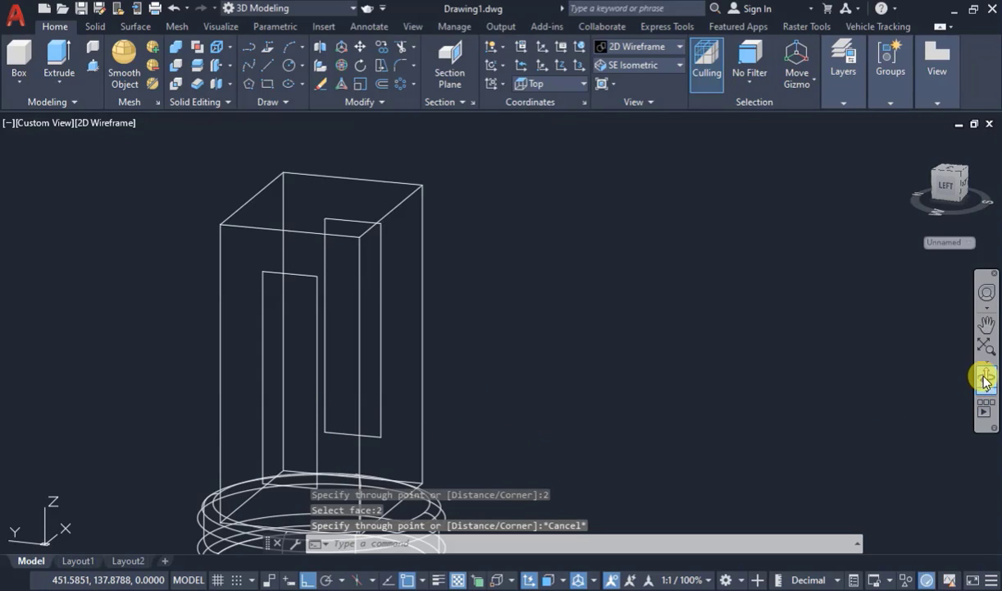
{"action": "left_click_drag", "start_coordinate": [667, 381], "coordinate": [423, 386]}
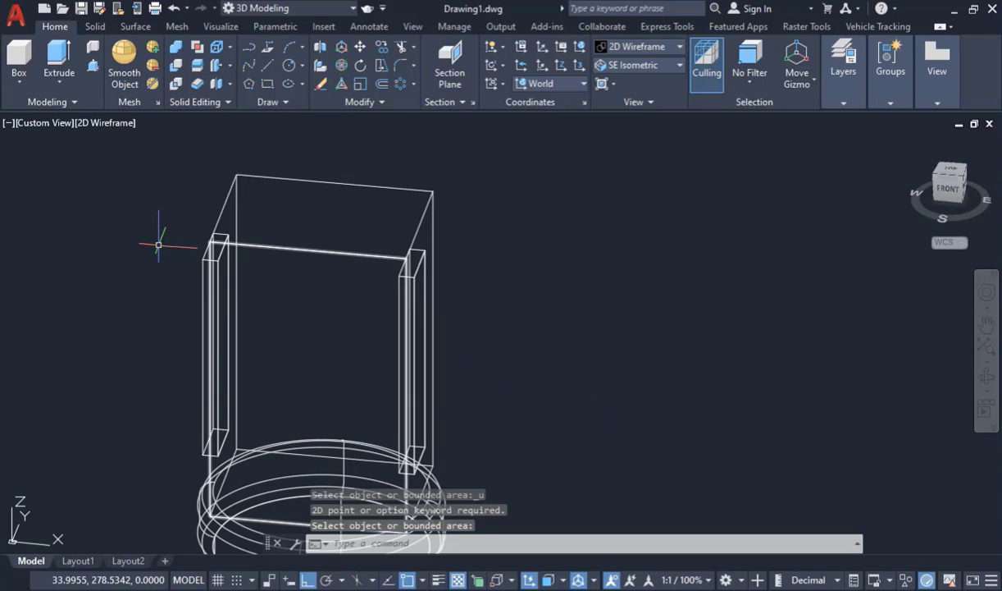
{"action": "key", "text": "ctrl+z"}
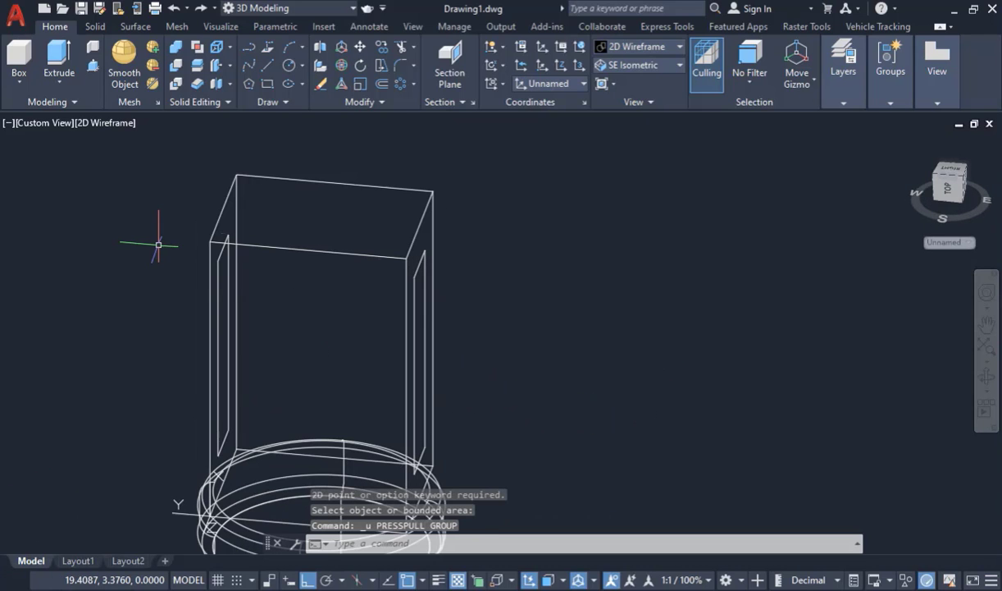
- Presspull the offset outline on the block's left face into the block with a height of -1
{"action": "left_click", "coordinate": [92, 65]}
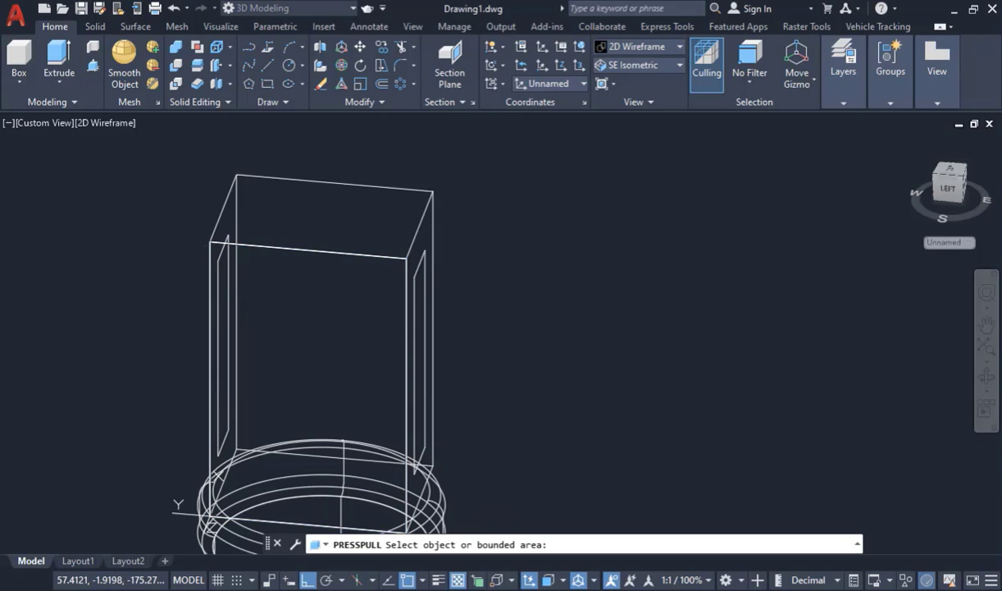
{"action": "left_click", "coordinate": [227, 238]}
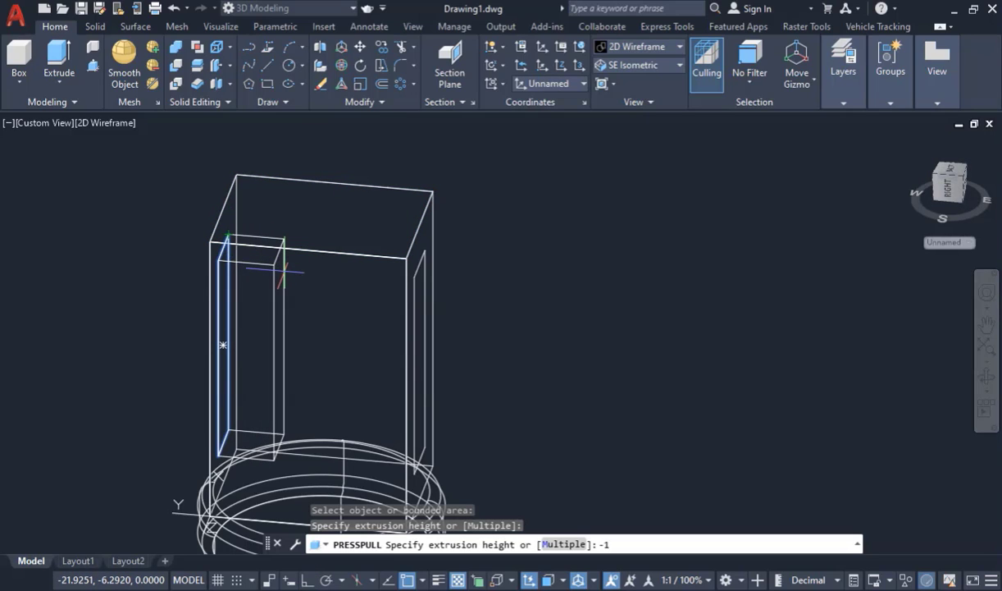
{"action": "type", "text": "-1"}
{"action": "key", "text": "Return"}
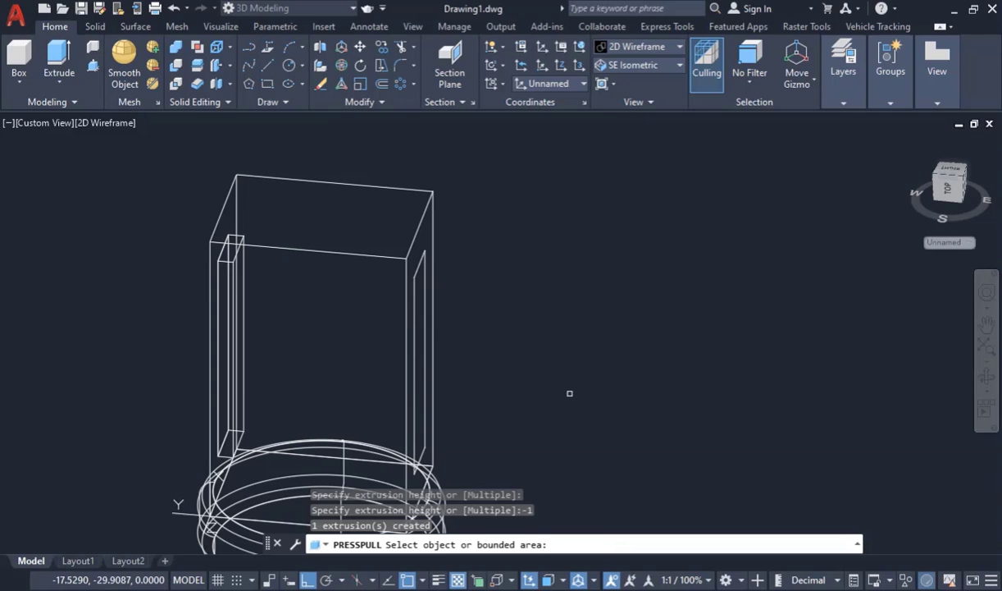
- Presspull the offset outline on the block's right face into the block with a height of -1
{"action": "left_click", "coordinate": [989, 378]}
{"action": "left_click_drag", "start_coordinate": [661, 376], "coordinate": [646, 403]}
{"action": "key", "text": "Escape"}
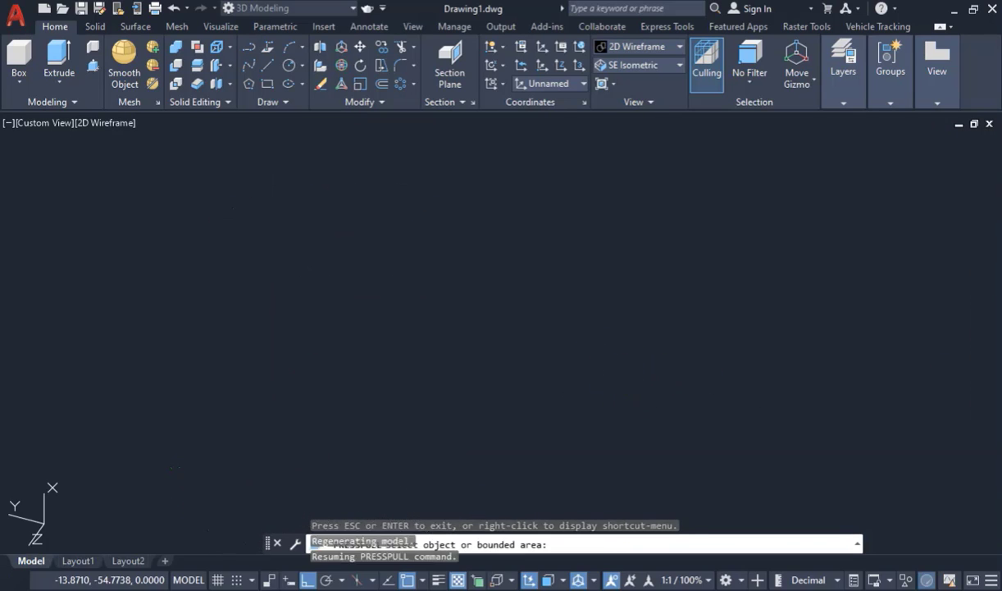
{"action": "left_click", "coordinate": [421, 376]}
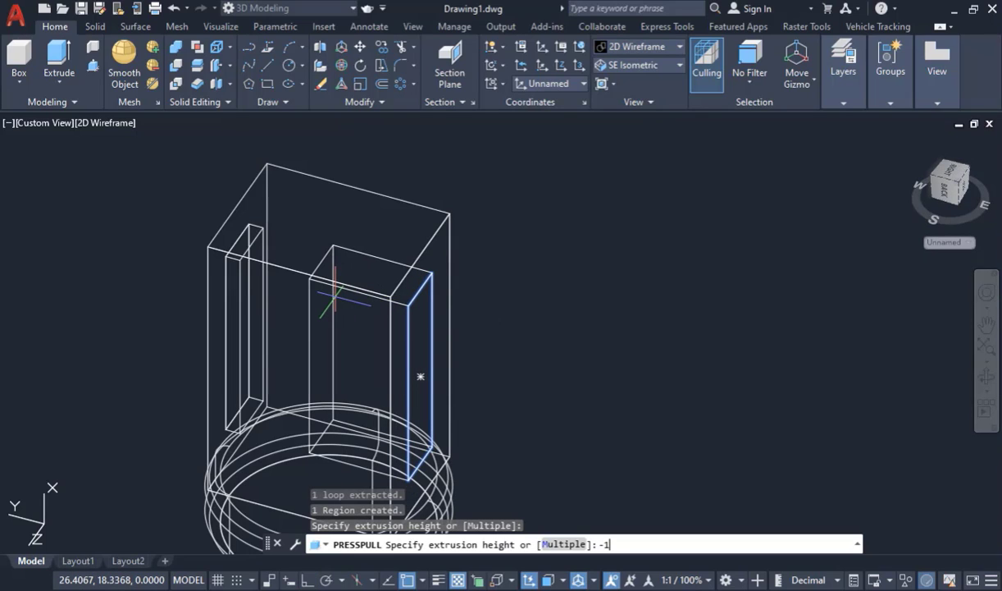
{"action": "key", "text": "Return"}
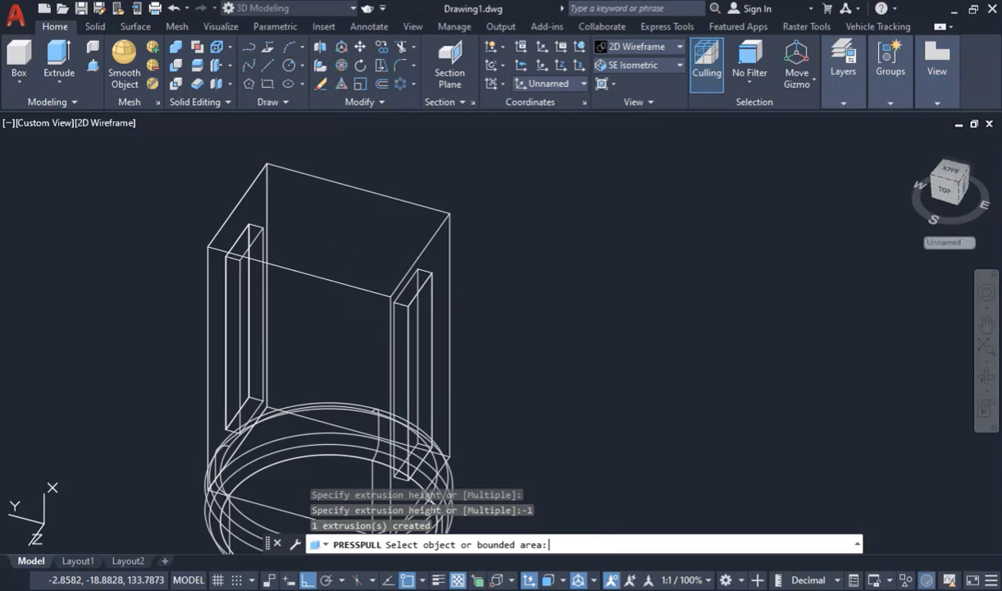
{"action": "key", "text": "Return"}
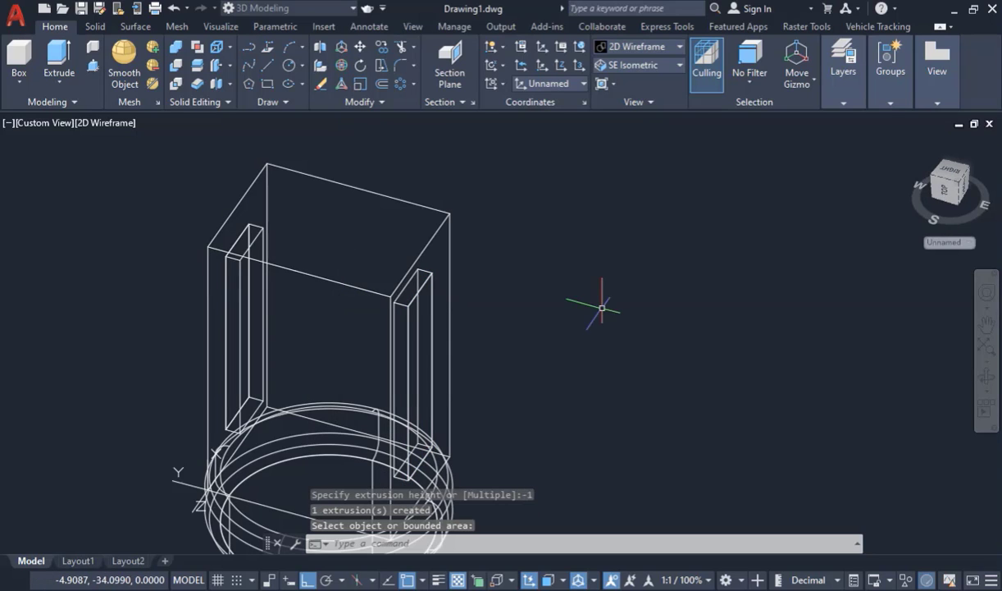
- Subtract the recessed panel shapes in the right and left side faces from the rectangular top block
{"action": "scroll", "coordinate": [490, 314], "scroll_direction": "up", "scroll_amount": 5}
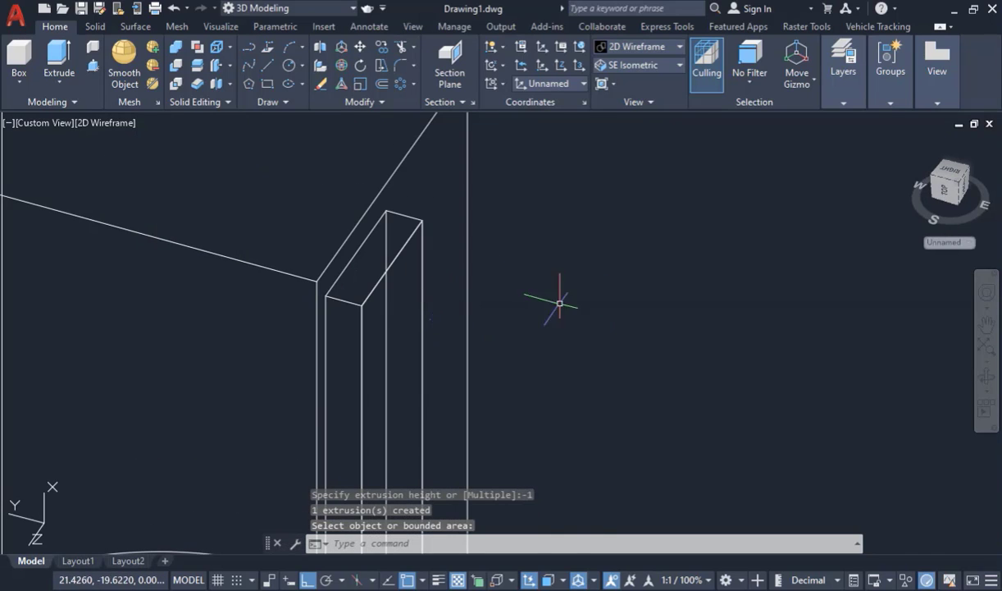
{"action": "scroll", "coordinate": [902, 328], "scroll_direction": "down", "scroll_amount": 3}
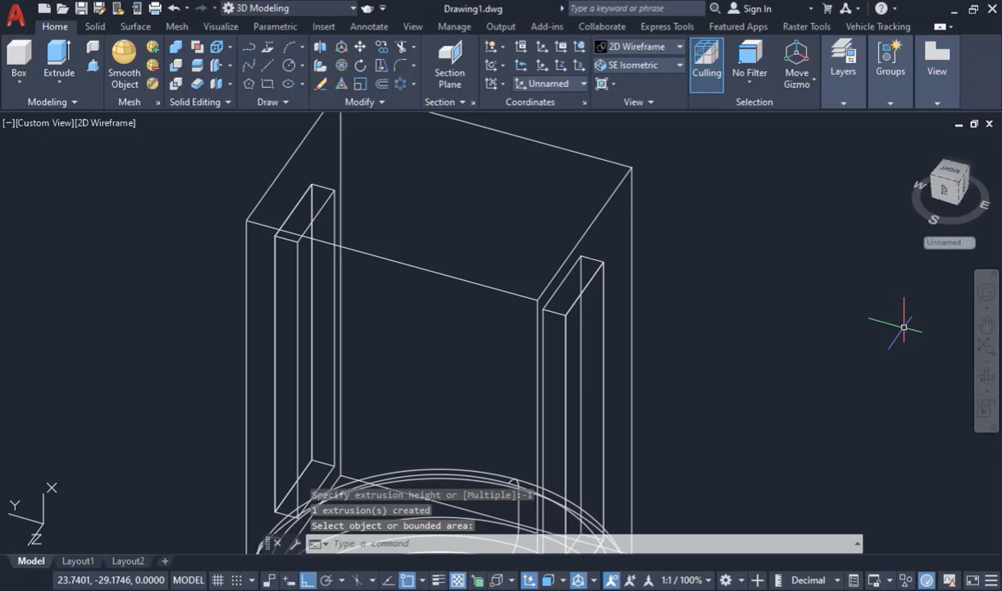
{"action": "left_click", "coordinate": [987, 376]}
{"action": "mouse_move", "coordinate": [714, 369]}
{"action": "left_mouse_down"}
{"action": "mouse_move", "coordinate": [765, 353]}
{"action": "mouse_move", "coordinate": [704, 368]}
{"action": "left_mouse_up"}
{"action": "key", "text": "Escape"}
{"action": "scroll", "coordinate": [476, 191], "scroll_direction": "down", "scroll_amount": 4}
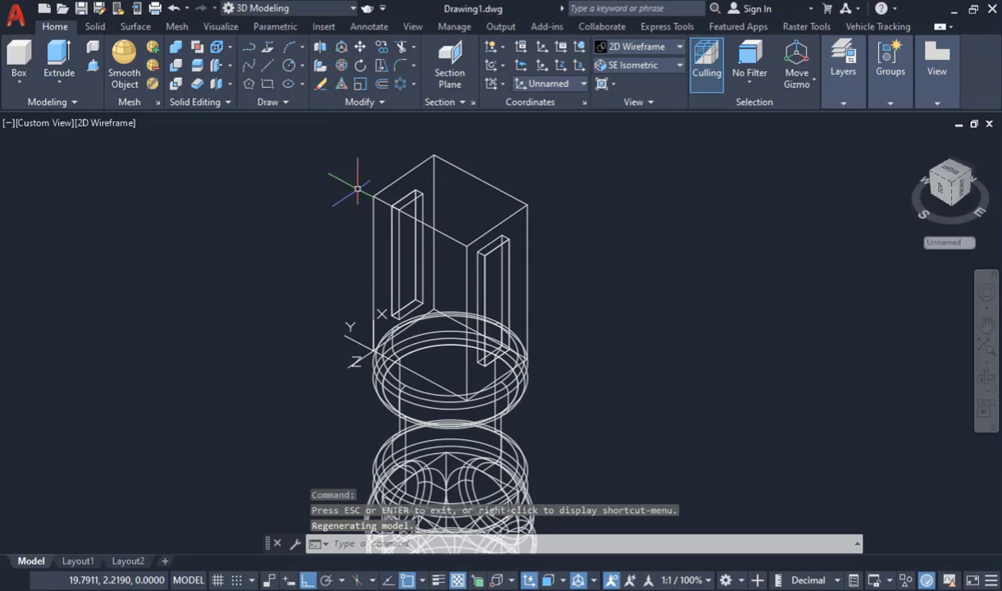
{"action": "left_click", "coordinate": [176, 65]}
{"action": "left_click", "coordinate": [525, 201]}
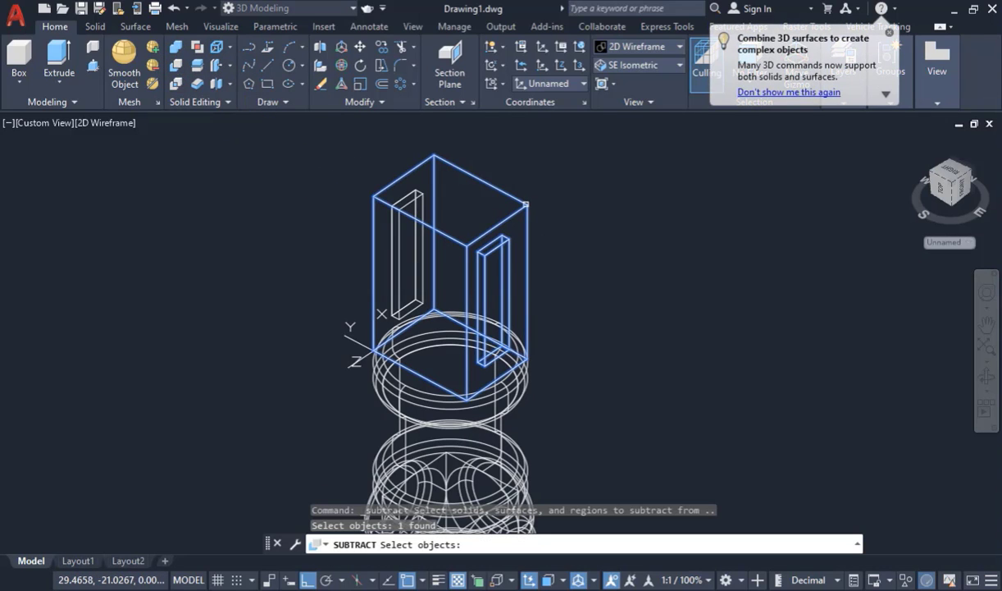
{"action": "key", "text": "Return"}
{"action": "left_click", "coordinate": [490, 254]}
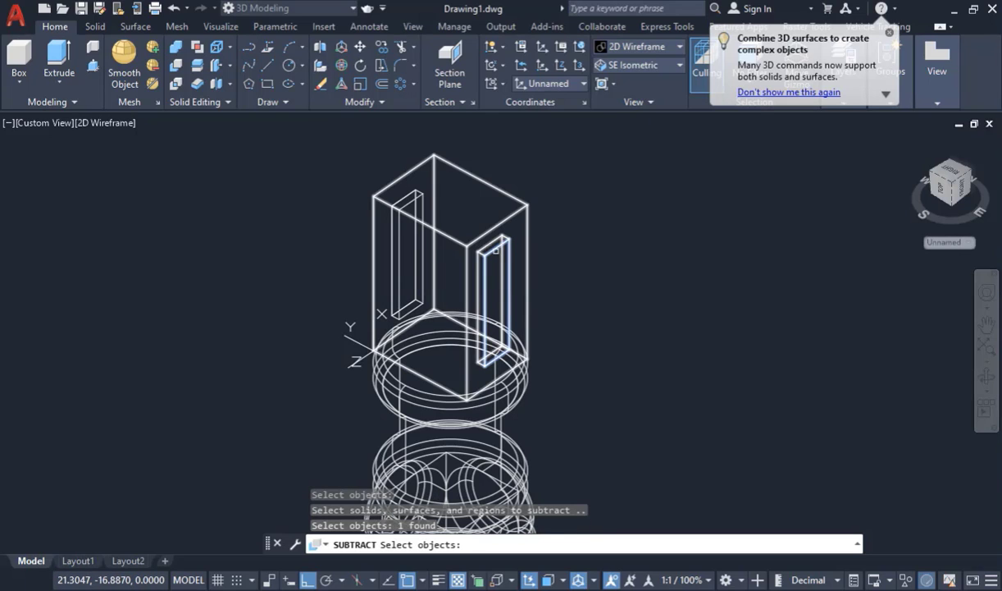
{"action": "scroll", "coordinate": [495, 250], "scroll_direction": "up", "scroll_amount": 5}
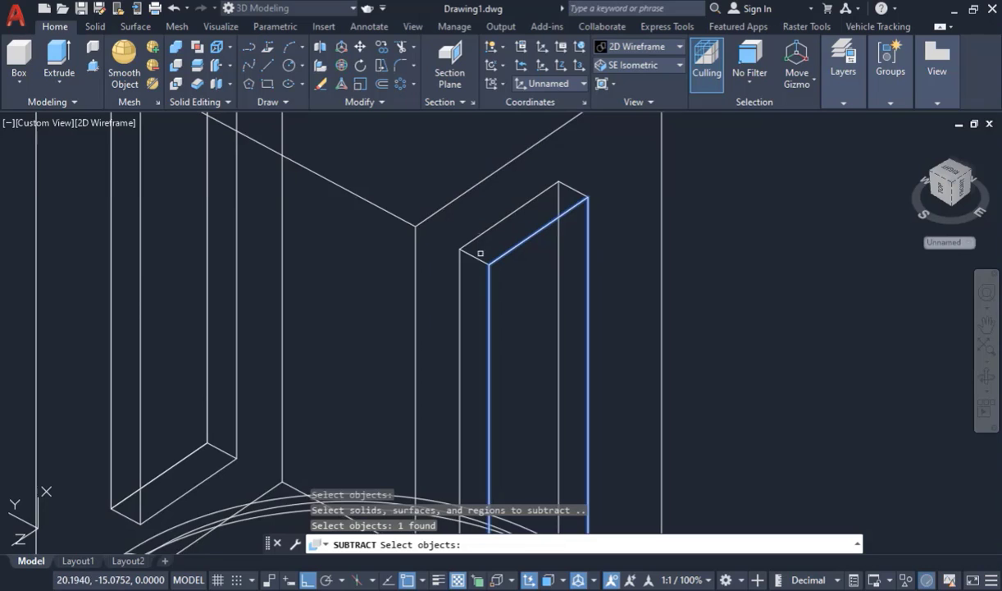
{"action": "scroll", "coordinate": [481, 253], "scroll_direction": "down", "scroll_amount": 4}
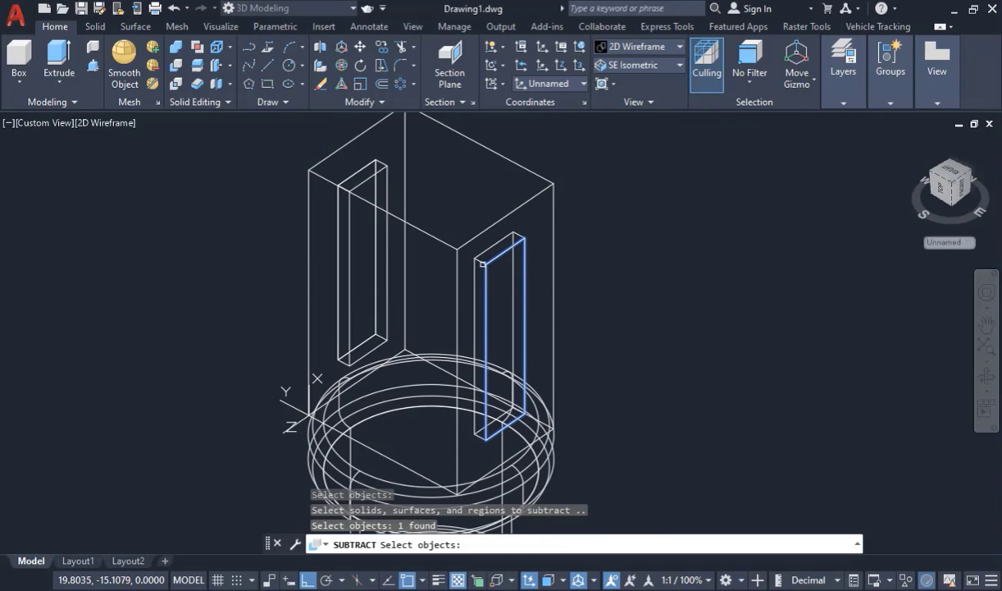
{"action": "left_click", "coordinate": [375, 174]}
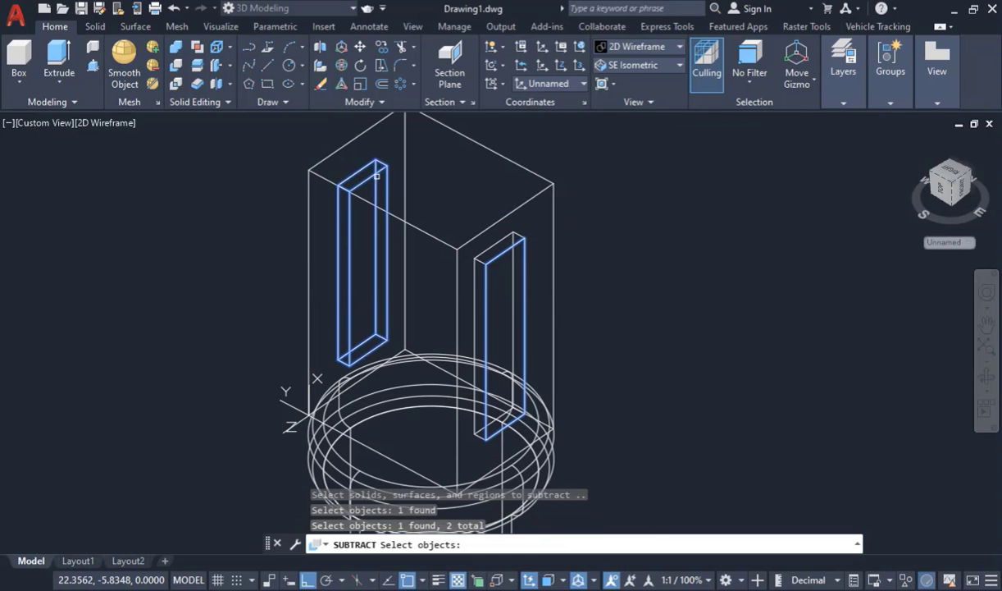
{"action": "key", "text": "Return"}
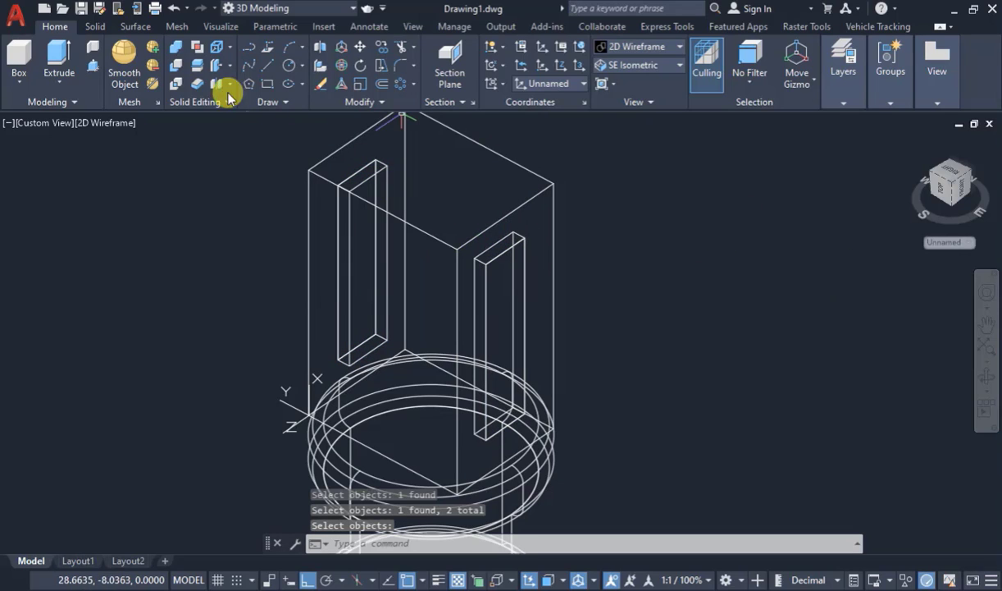
- Set the visual style to Shaded and orbit around the column to examine the recessed side panels
{"action": "left_click", "coordinate": [95, 123]}
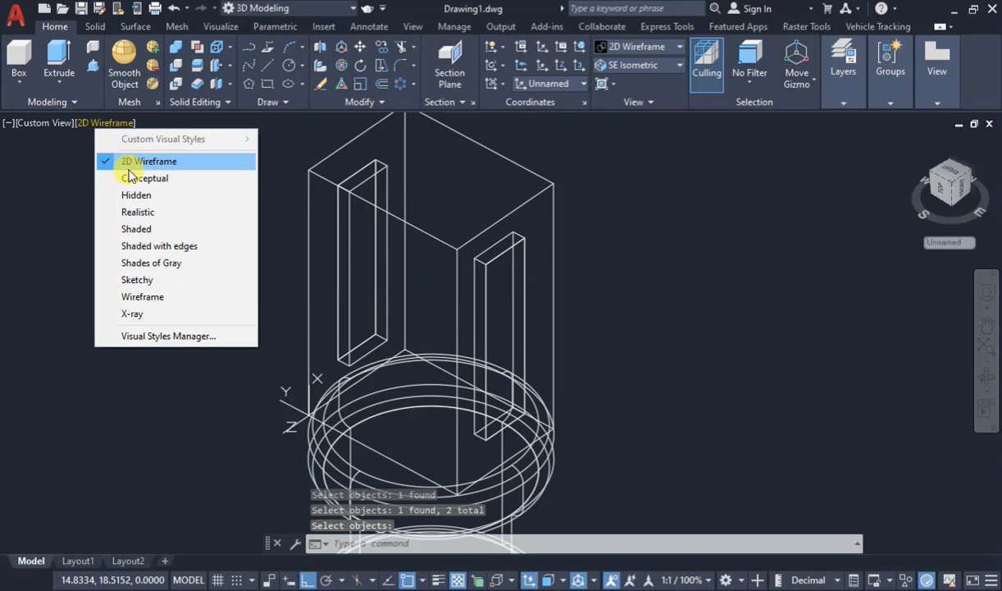
{"action": "left_click", "coordinate": [137, 230]}
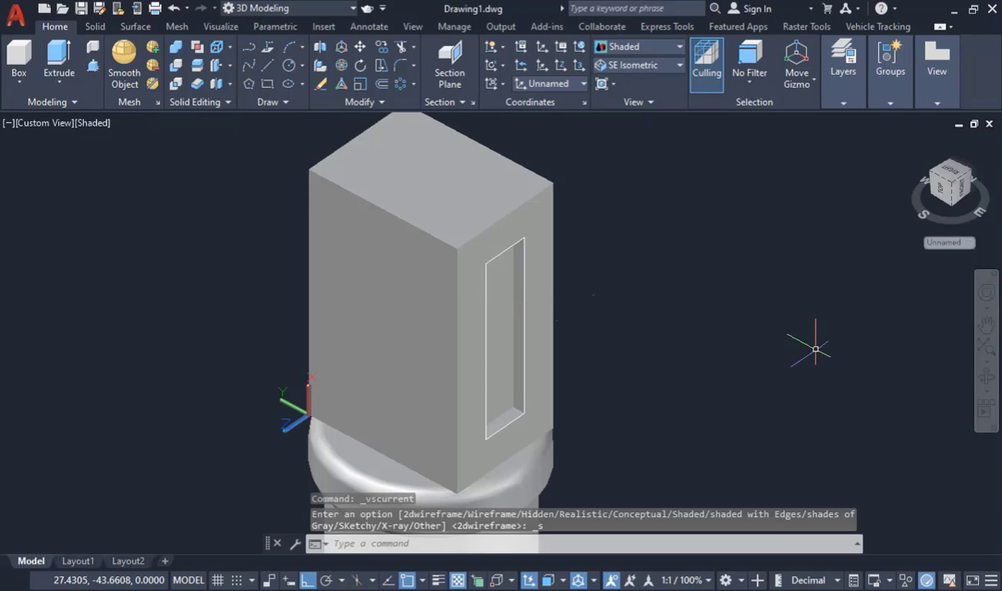
{"action": "left_click", "coordinate": [987, 375]}
{"action": "left_click_drag", "start_coordinate": [611, 374], "coordinate": [432, 269]}
{"action": "scroll", "coordinate": [432, 268], "scroll_direction": "up", "scroll_amount": 2}
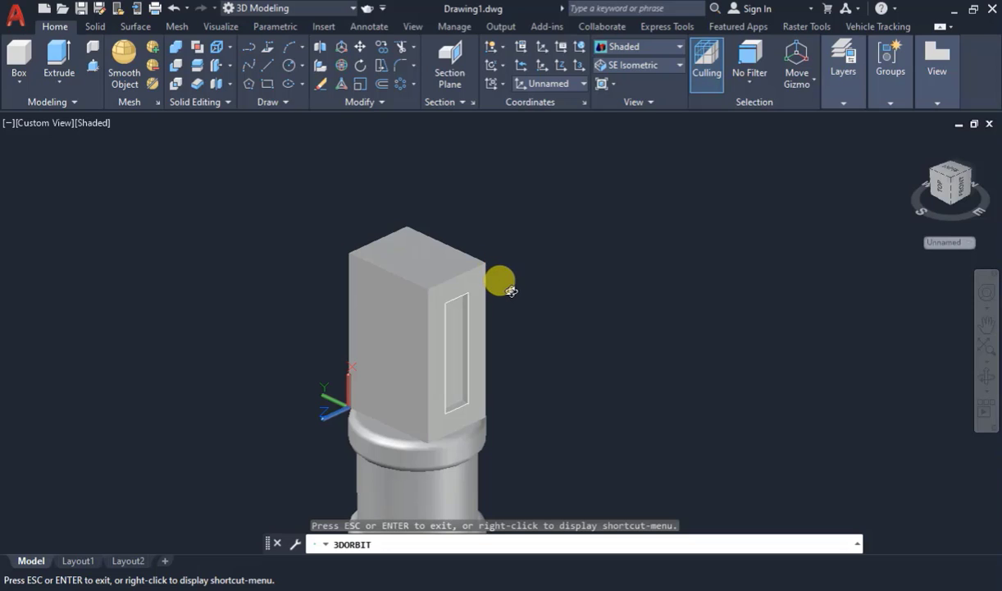
{"action": "left_click_drag", "start_coordinate": [532, 403], "coordinate": [593, 354]}
{"action": "key", "text": "Escape"}
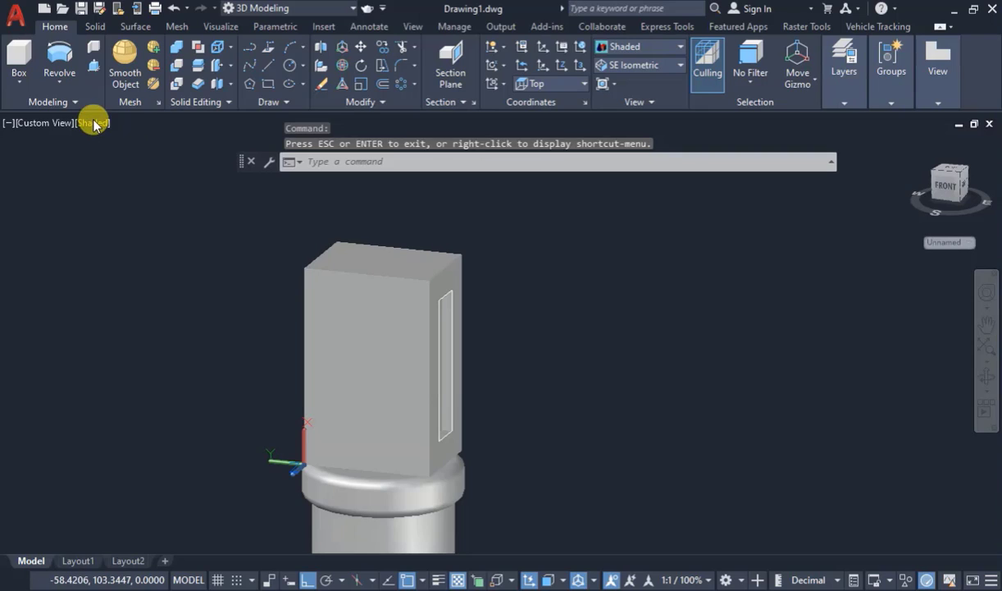
- Set the visual style to 2D Wireframe and orbit from the Top view to an oblique view of the block's top face
{"action": "left_click", "coordinate": [94, 124]}
{"action": "left_click", "coordinate": [138, 163]}
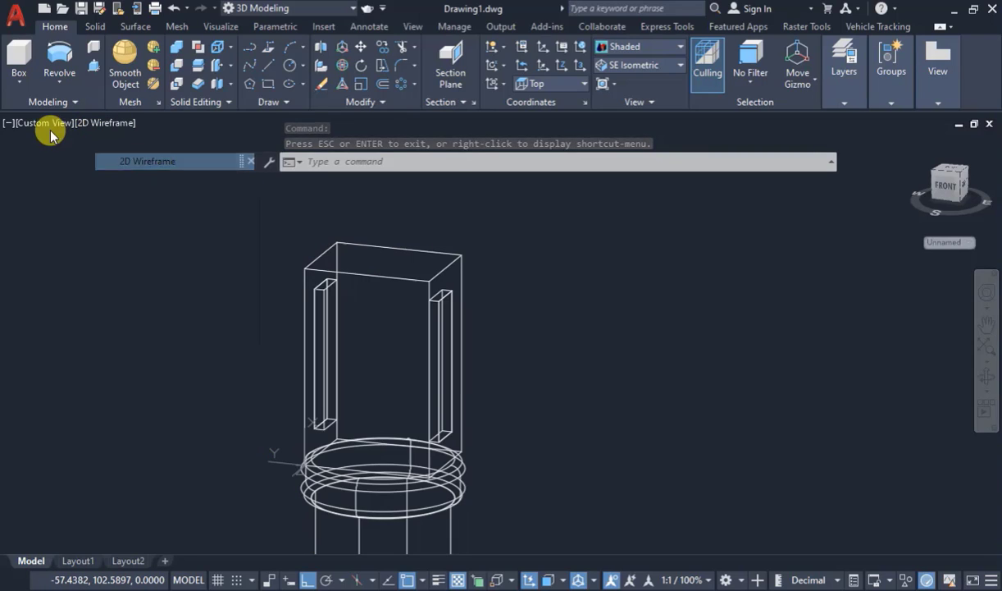
{"action": "left_click", "coordinate": [59, 124]}
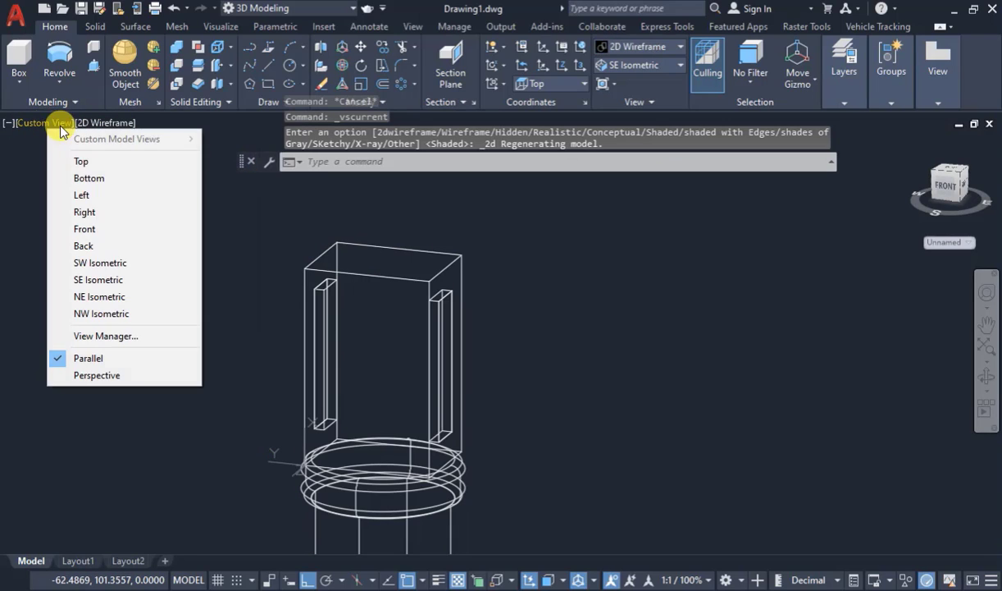
{"action": "left_click", "coordinate": [94, 162]}
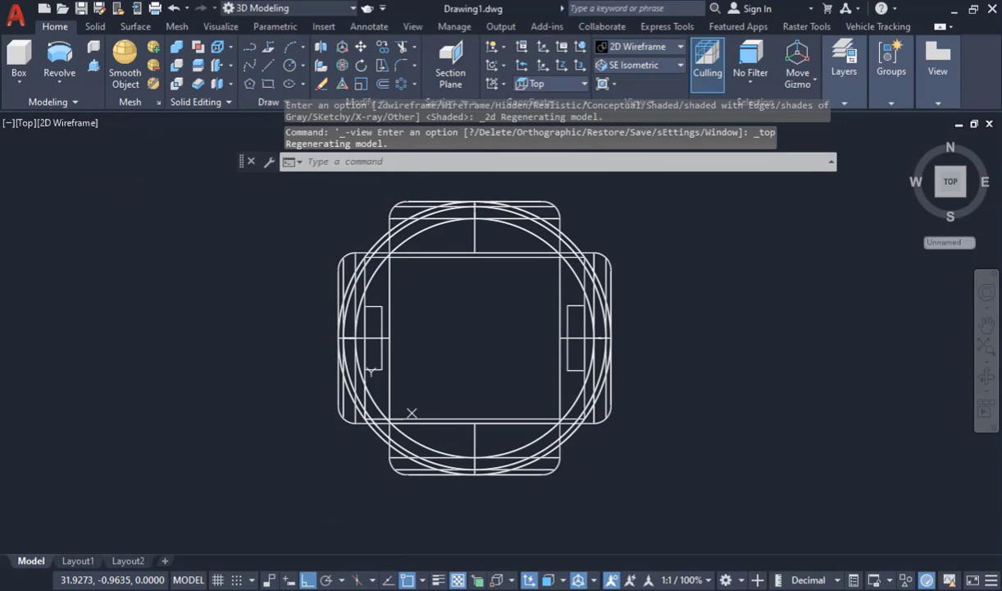
{"action": "left_click", "coordinate": [987, 377]}
{"action": "left_click_drag", "start_coordinate": [588, 458], "coordinate": [513, 264]}
{"action": "key", "text": "Escape"}
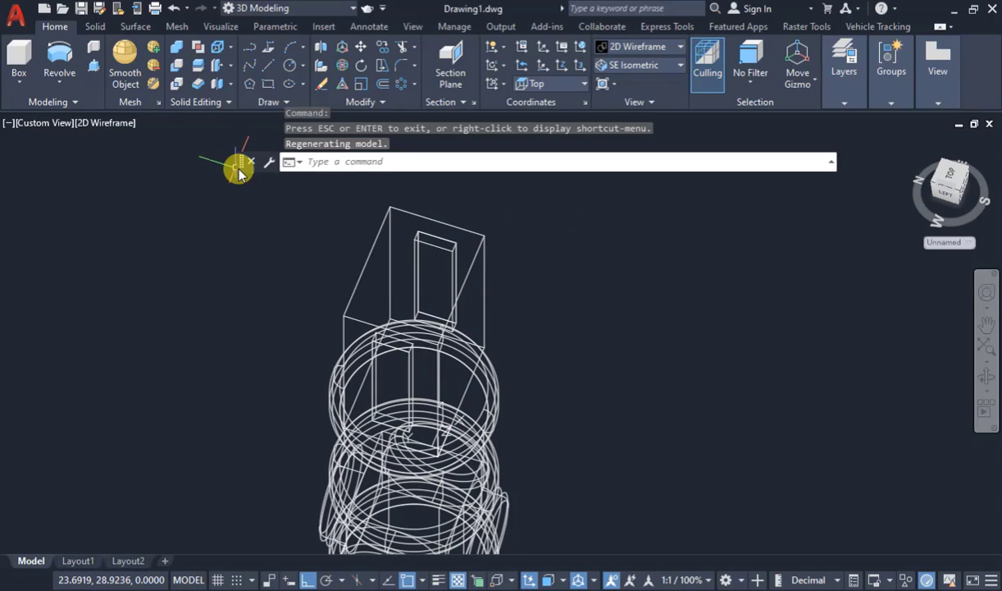
- Move the command line clear of the model and offset the block's top face edges inward by 1 with Offset Edge
{"action": "left_click_drag", "start_coordinate": [242, 164], "coordinate": [261, 538]}
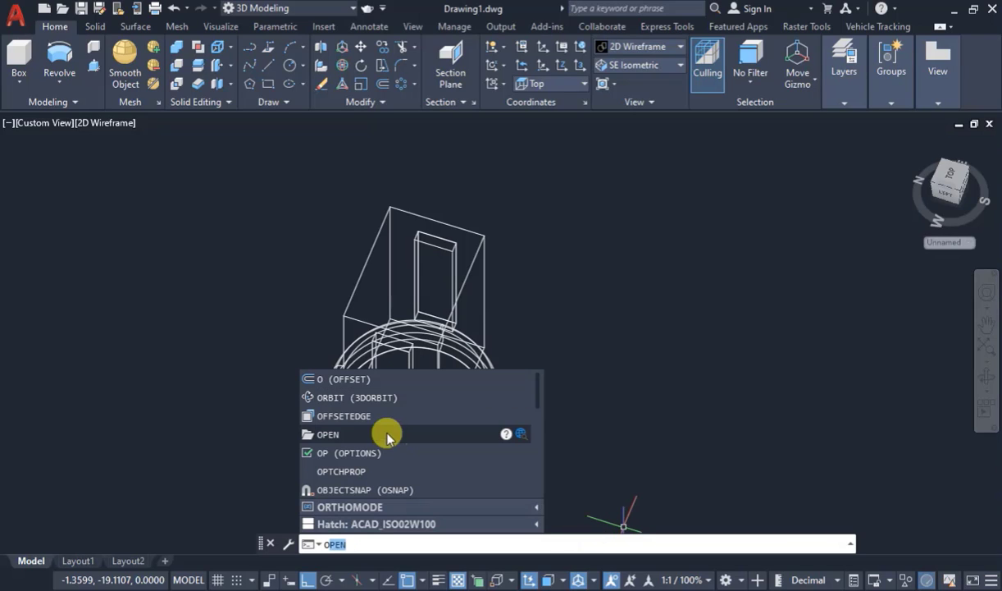
{"action": "left_click", "coordinate": [371, 417]}
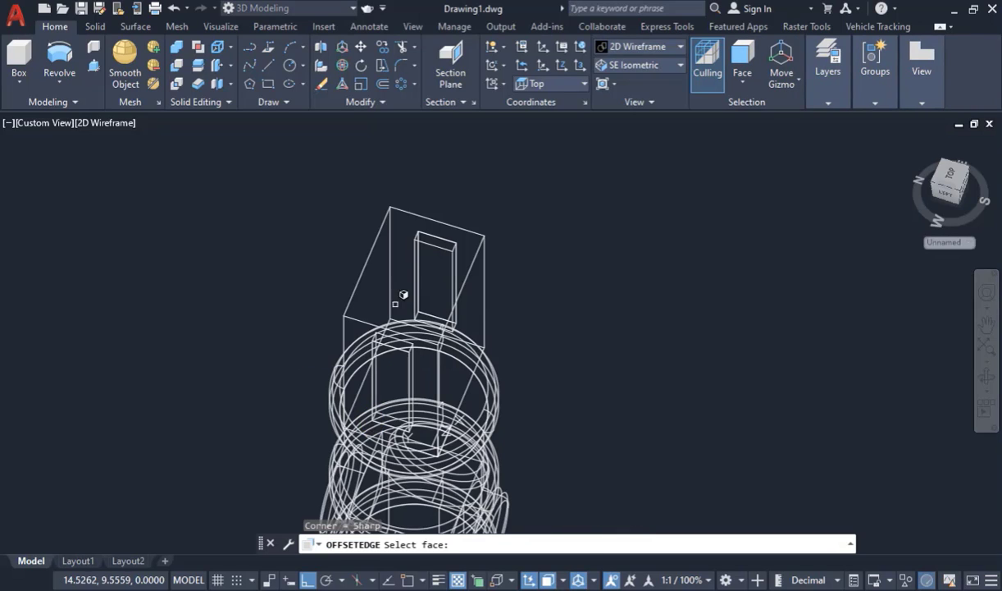
{"action": "left_click", "coordinate": [392, 246]}
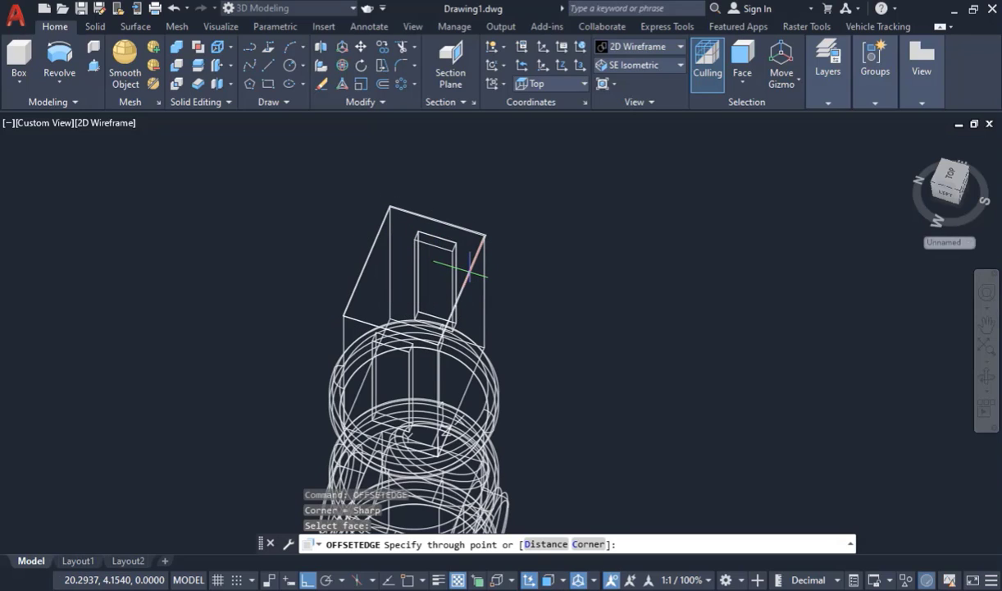
{"action": "type", "text": "d"}
{"action": "key", "text": "Return"}
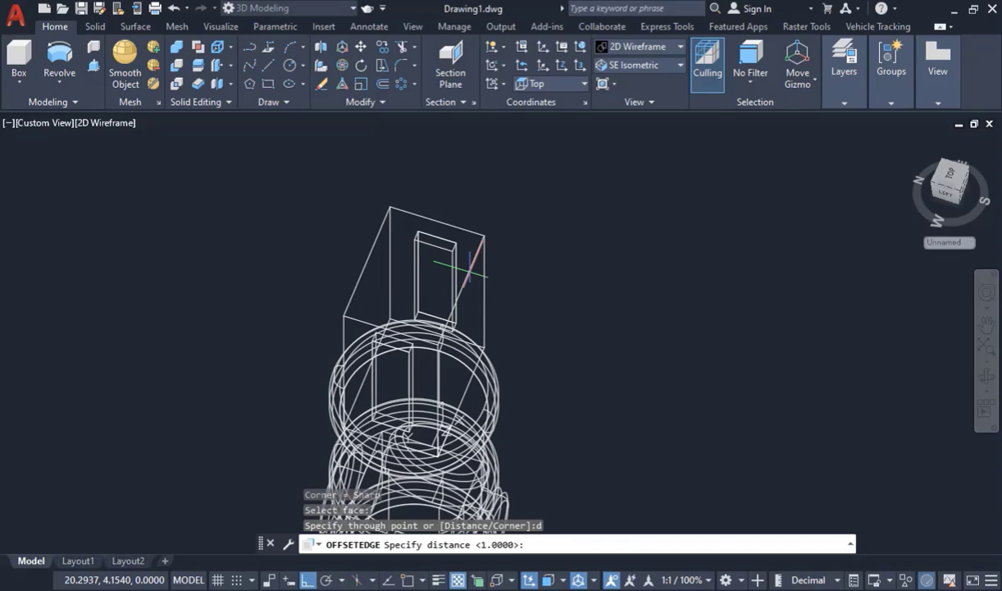
{"action": "key", "text": "Return"}
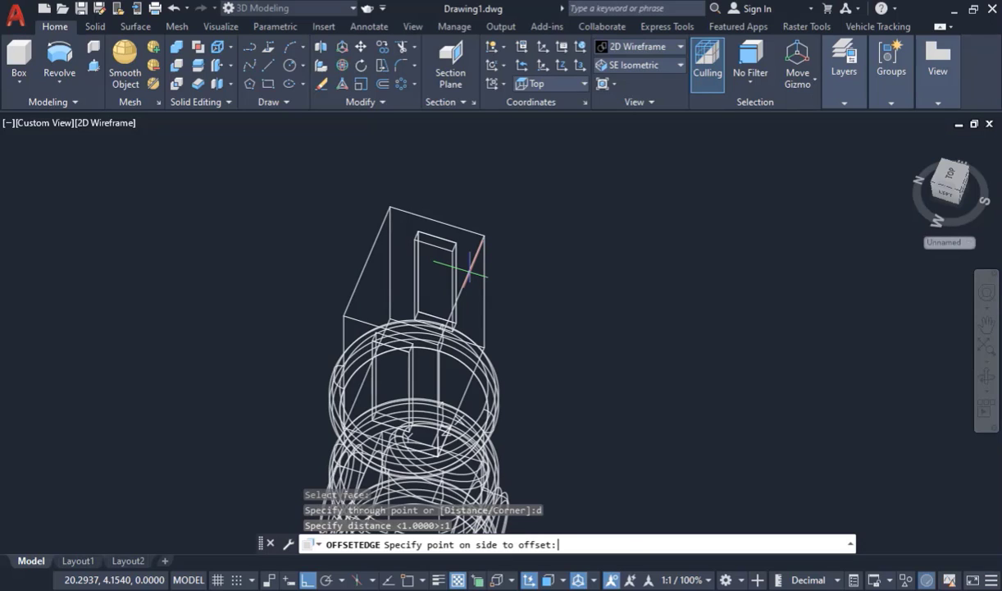
{"action": "key", "text": "Return"}
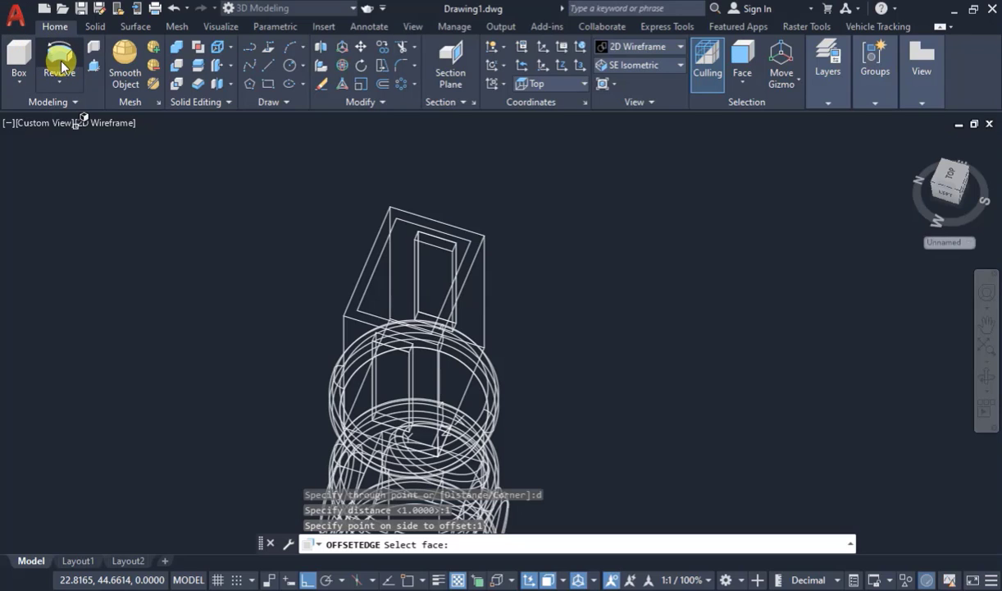
- Extrude the offset outline on the block's top face to a height of 1
{"action": "left_click", "coordinate": [61, 87]}
{"action": "left_click", "coordinate": [67, 109]}
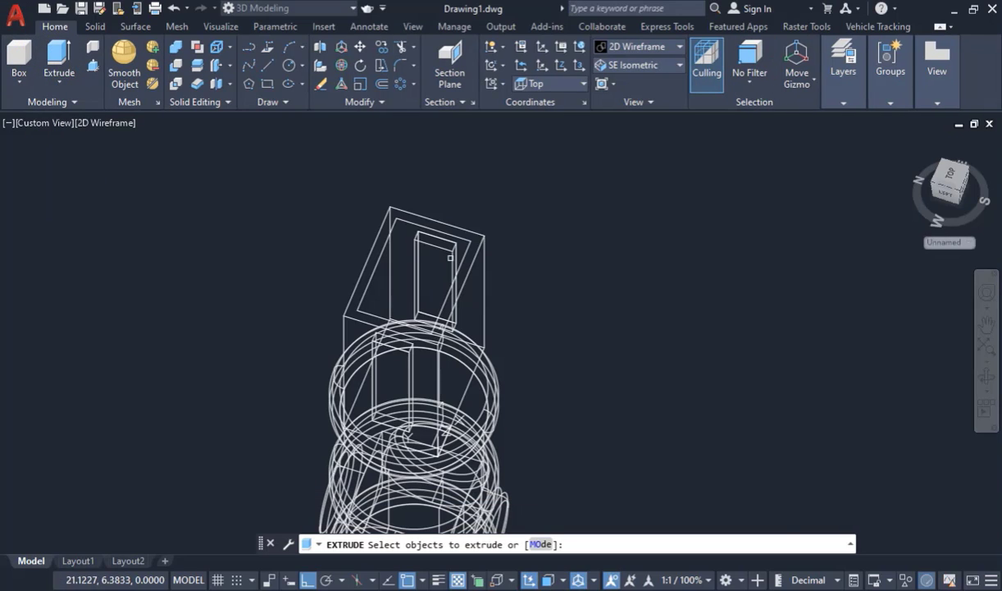
{"action": "left_click", "coordinate": [388, 239]}
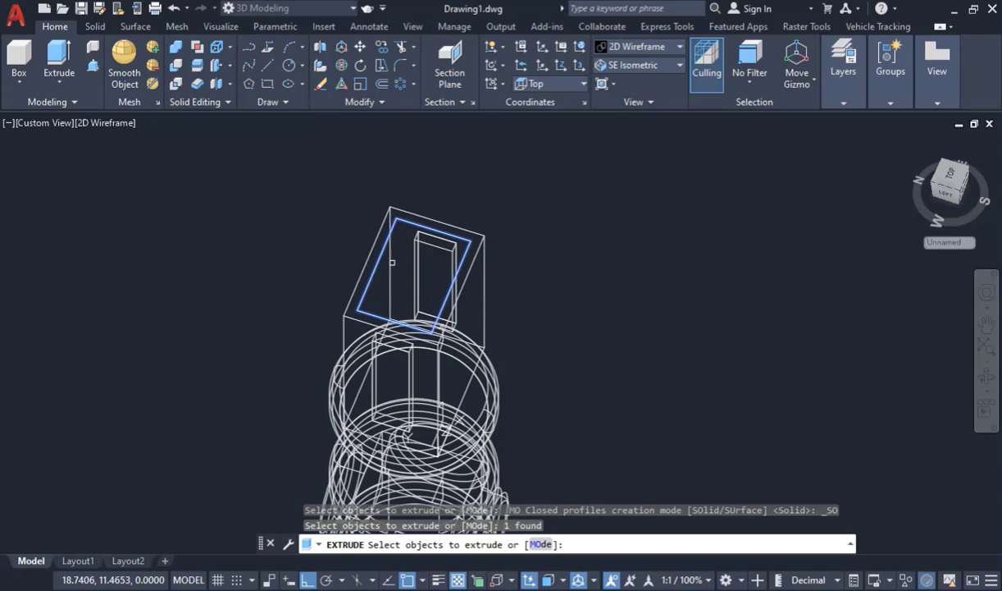
{"action": "right_click", "coordinate": [415, 276]}
{"action": "left_click", "coordinate": [418, 275]}
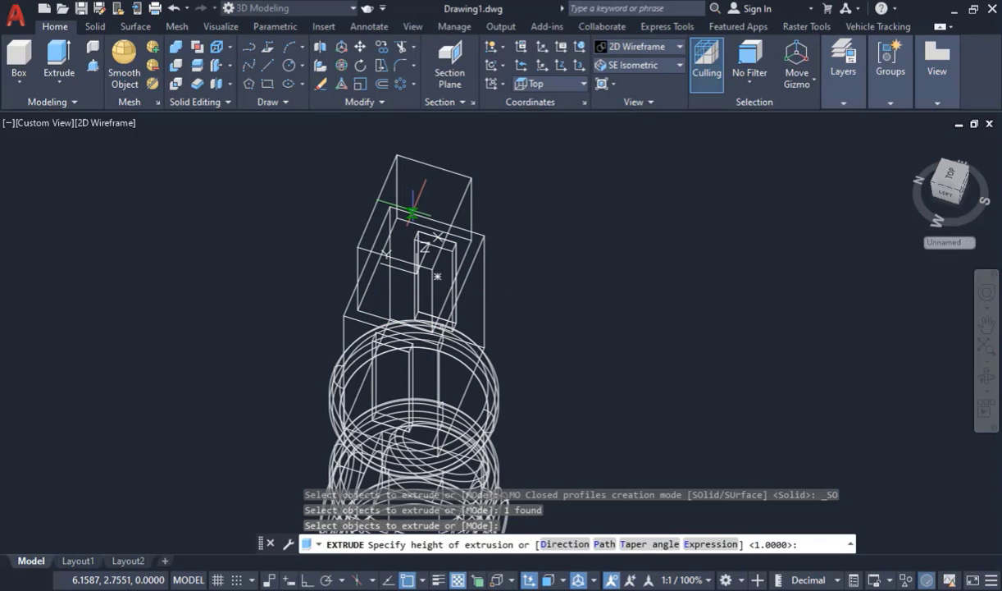
{"action": "key", "text": "Return"}
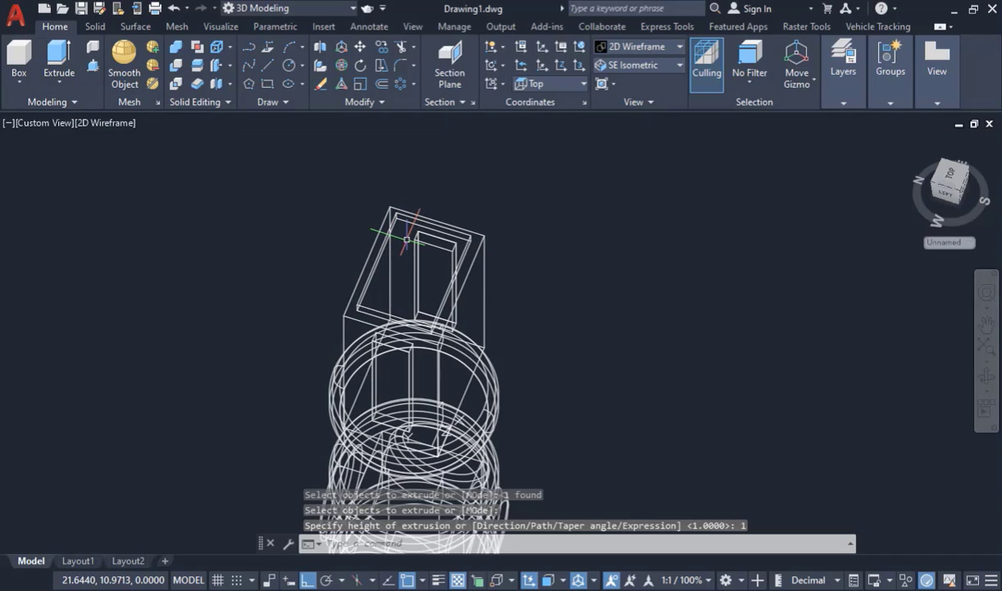
{"action": "type", "text": "o"}
{"action": "key", "text": "Return"}
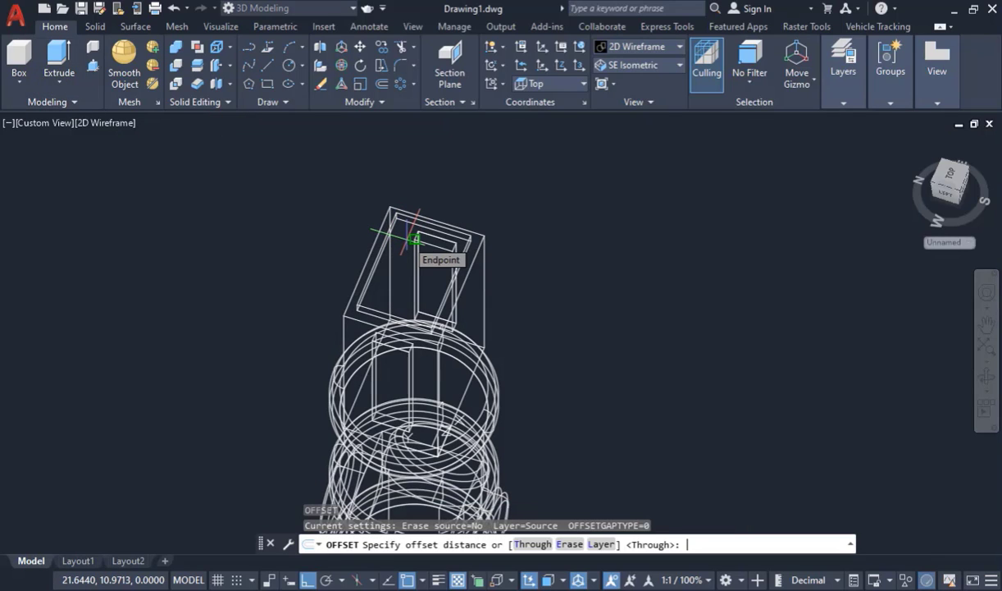
{"action": "key", "text": "Escape"}
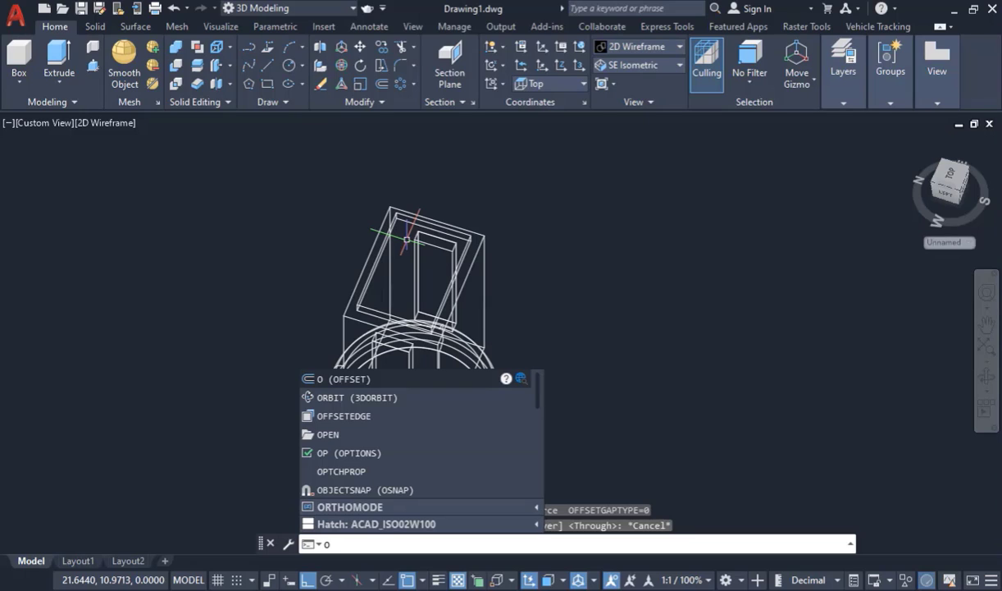
- Offset the edges of the new slab's top face inward by a distance of 1 with Offset Edge
{"action": "left_click", "coordinate": [369, 415]}
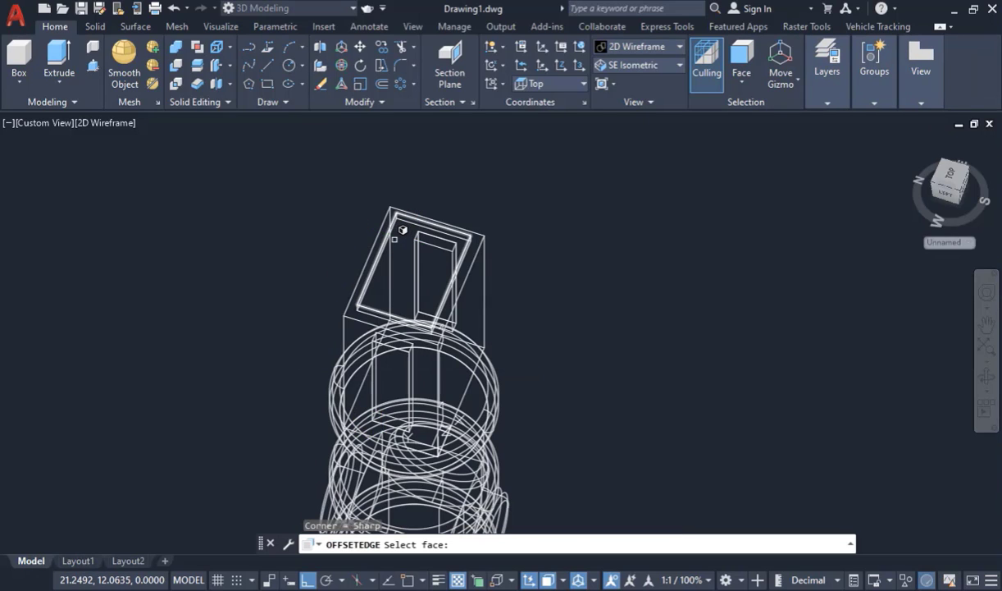
{"action": "left_click", "coordinate": [394, 238]}
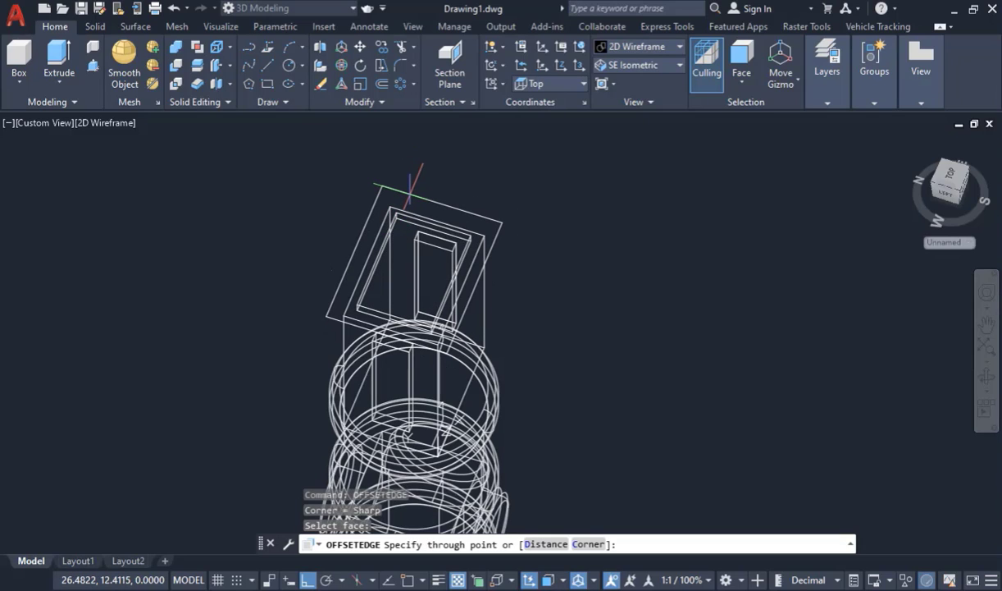
{"action": "type", "text": "d"}
{"action": "key", "text": "Return"}
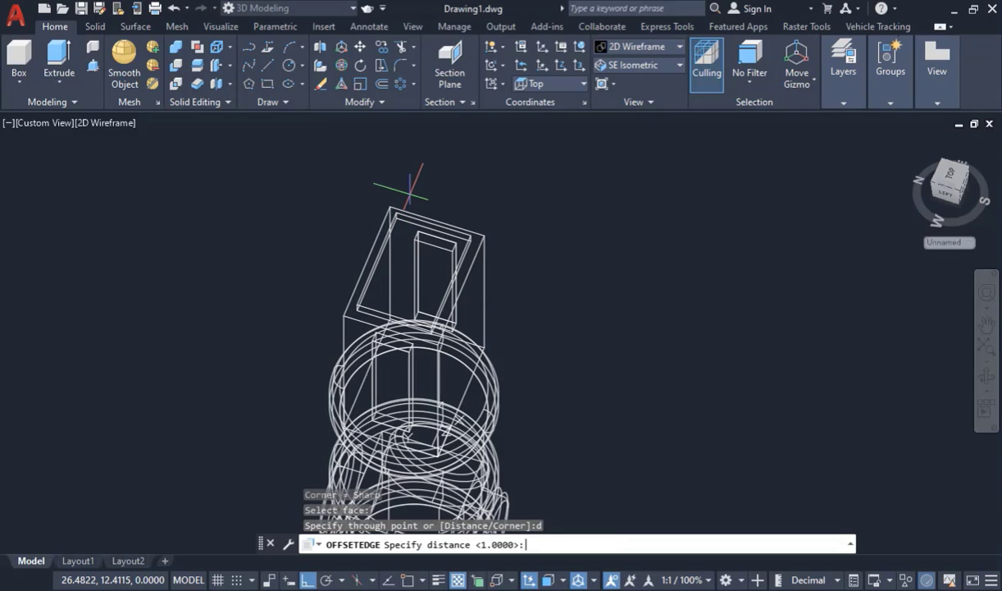
{"action": "key", "text": "Return"}
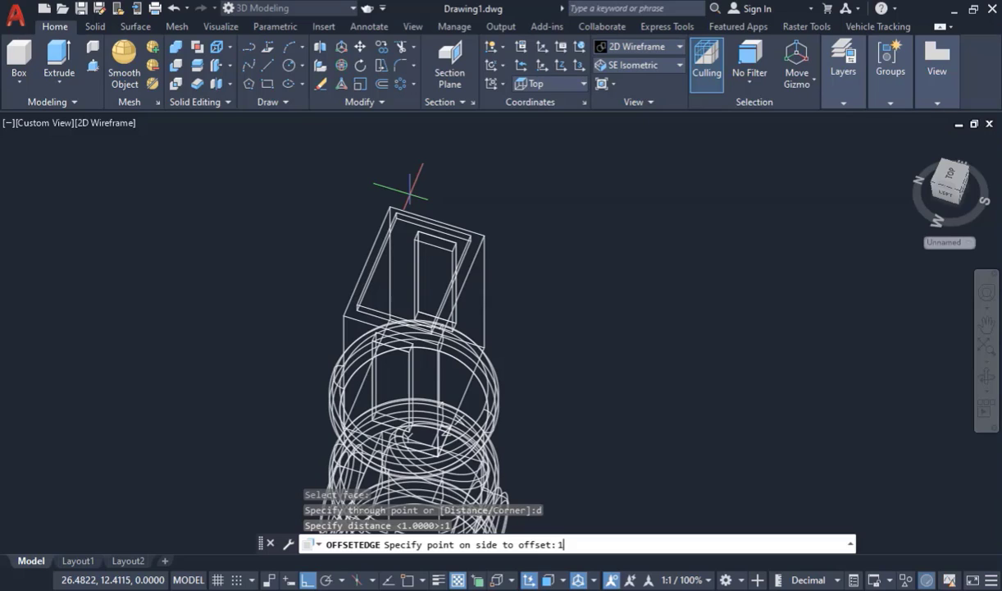
{"action": "key", "text": "Return"}
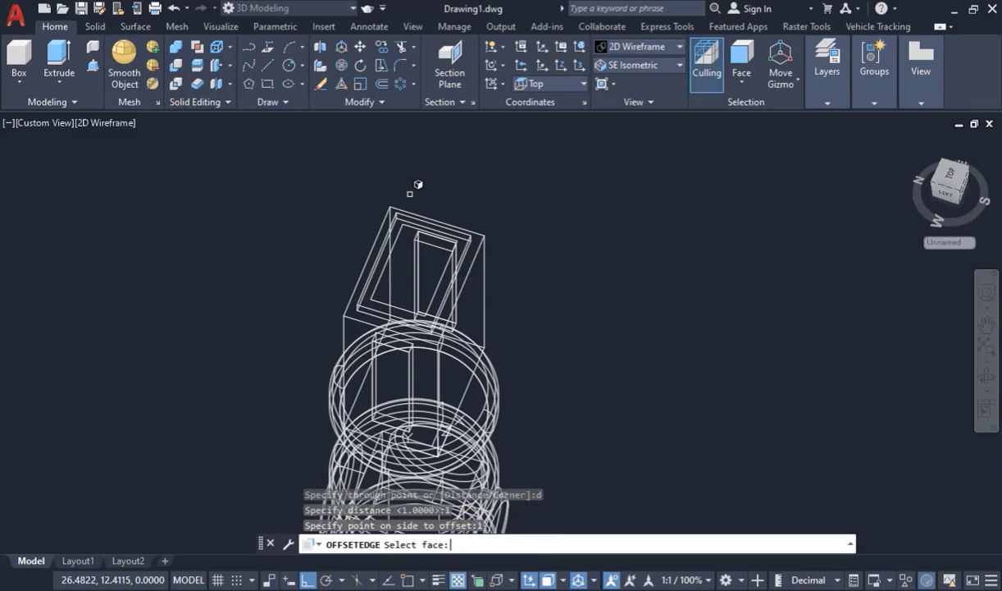
- Extrude the inner offset outline on the new slab's top face to a height of 1
{"action": "left_click", "coordinate": [53, 64]}
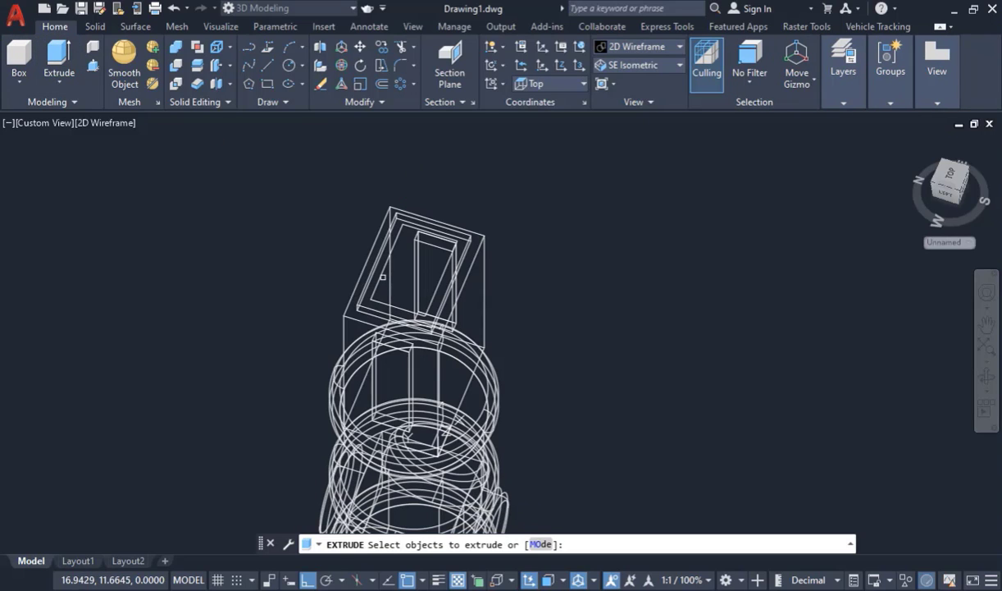
{"action": "left_click", "coordinate": [382, 276]}
{"action": "right_click", "coordinate": [387, 277]}
{"action": "left_click", "coordinate": [407, 286]}
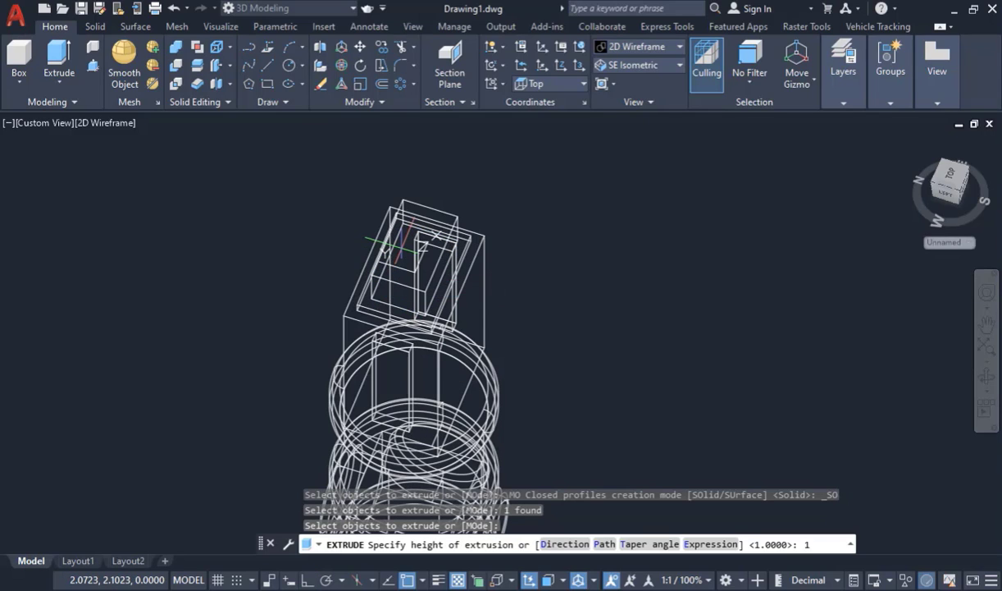
{"action": "key", "text": "Return"}
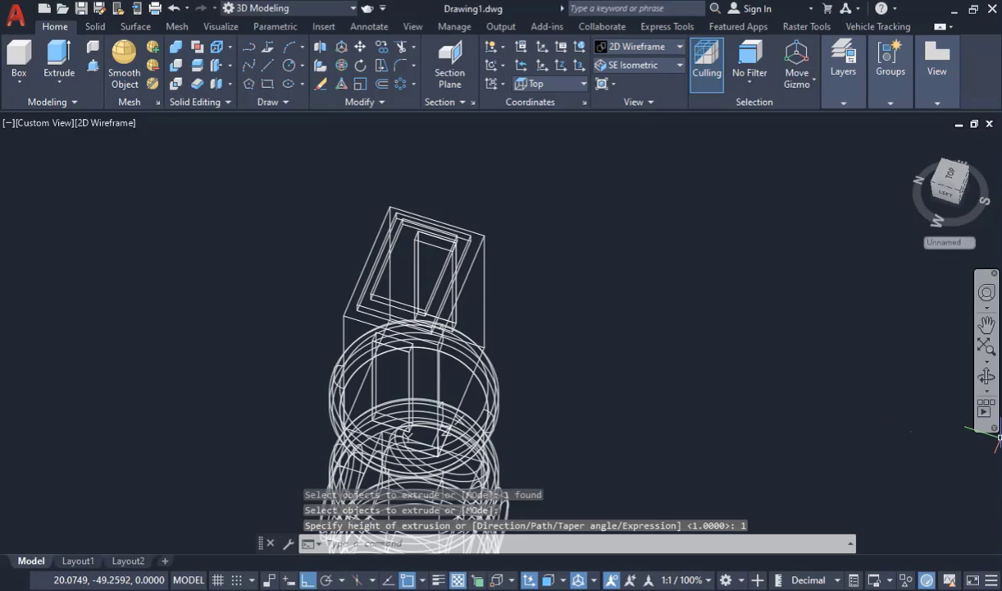
- Draw a closed right triangle of lines rising 9 from the midpoint of the top slab's back edge and based on half that edge
{"action": "left_click", "coordinate": [989, 379]}
{"action": "left_click_drag", "start_coordinate": [624, 395], "coordinate": [384, 303]}
{"action": "key", "text": "Escape"}
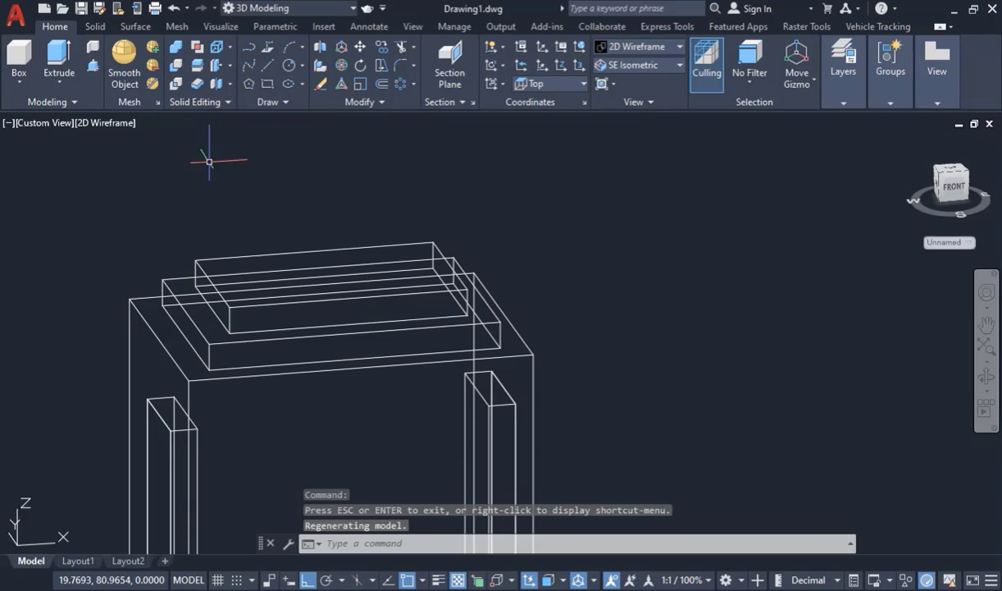
{"action": "left_click", "coordinate": [268, 65]}
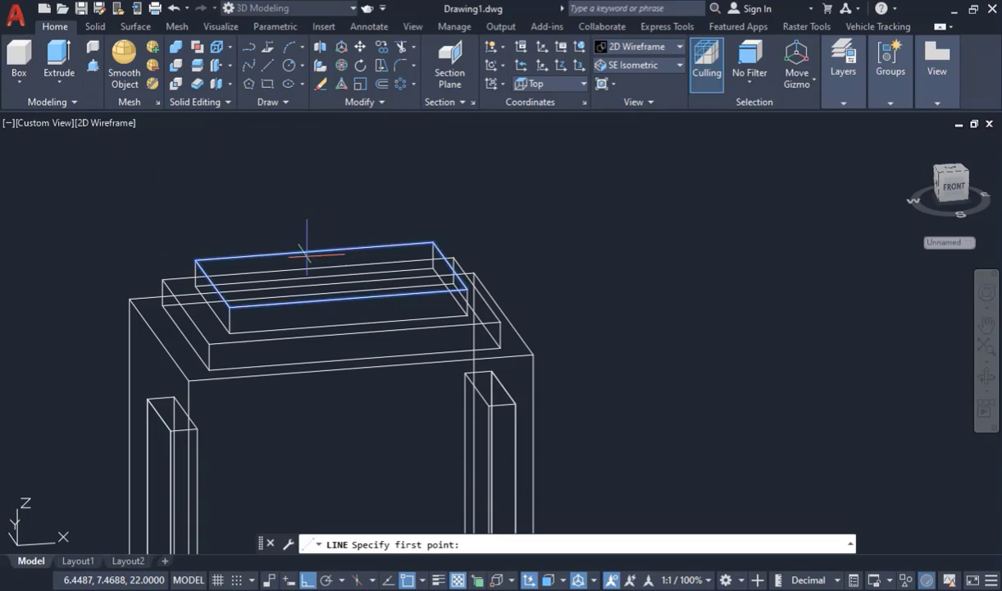
{"action": "left_click", "coordinate": [313, 250]}
{"action": "scroll", "coordinate": [305, 131], "scroll_direction": "down", "scroll_amount": 3}
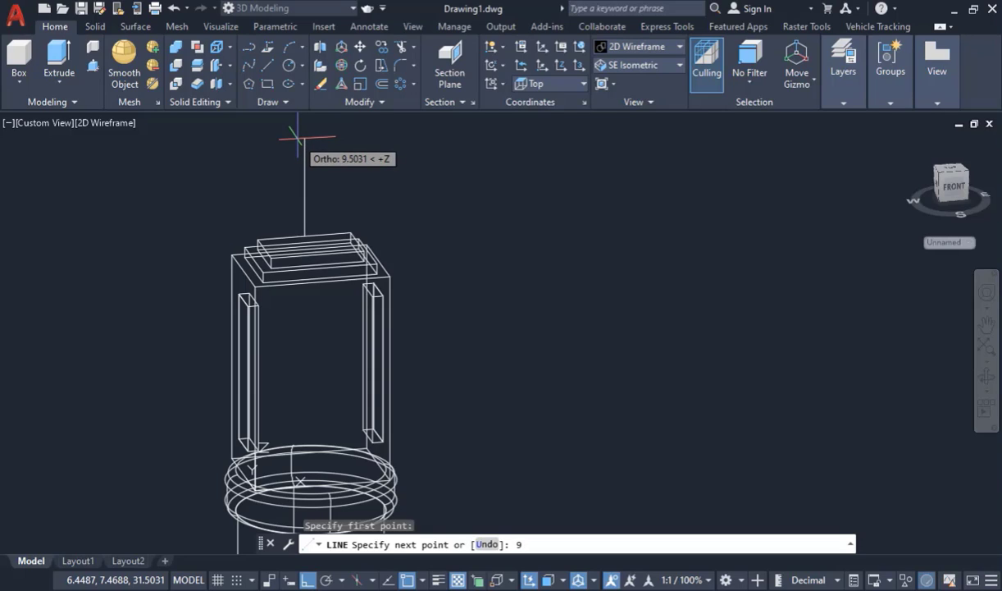
{"action": "type", "text": "9"}
{"action": "key", "text": "Return"}
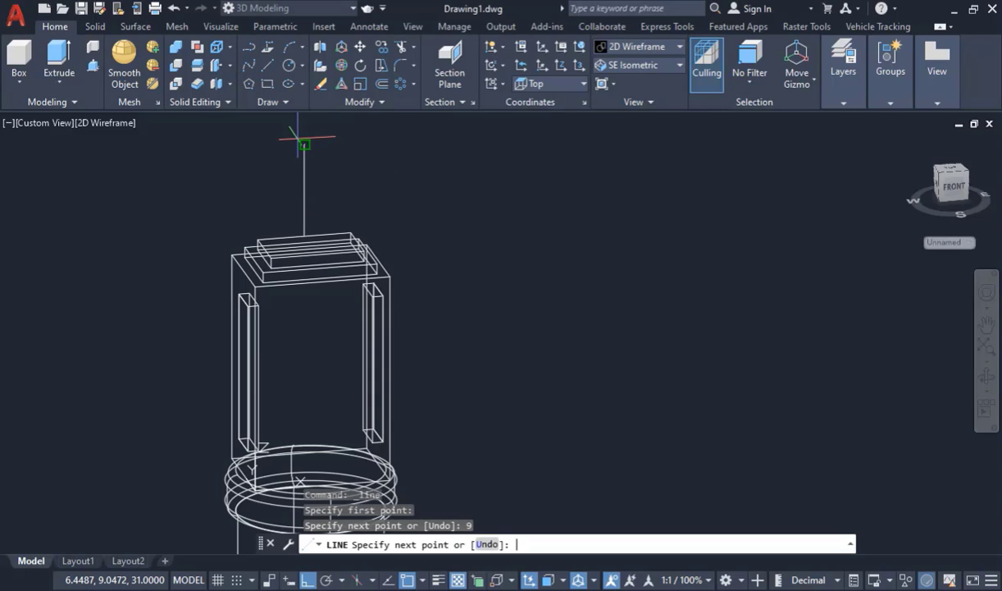
{"action": "left_click", "coordinate": [350, 234]}
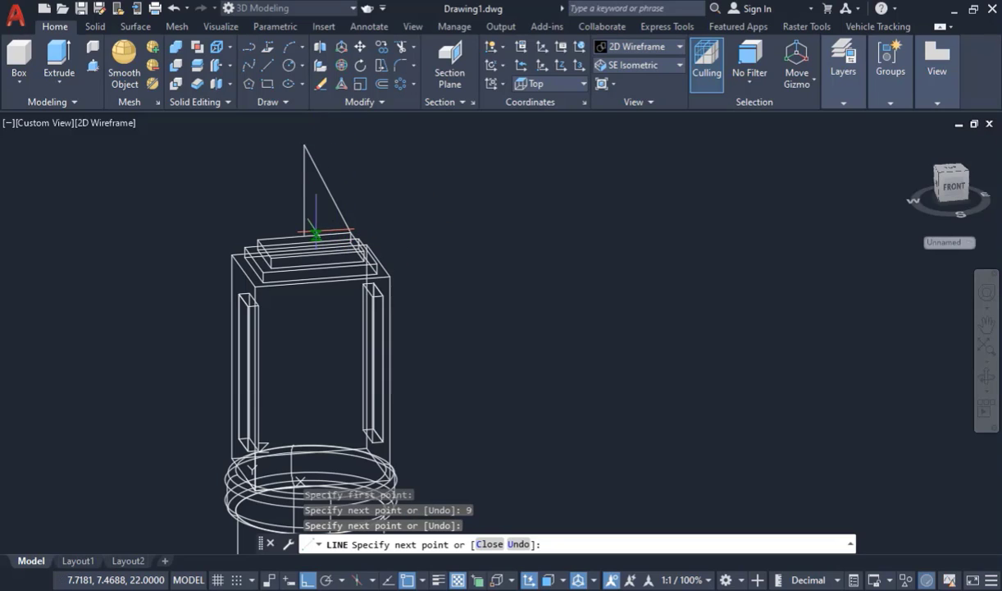
{"action": "left_click", "coordinate": [303, 235]}
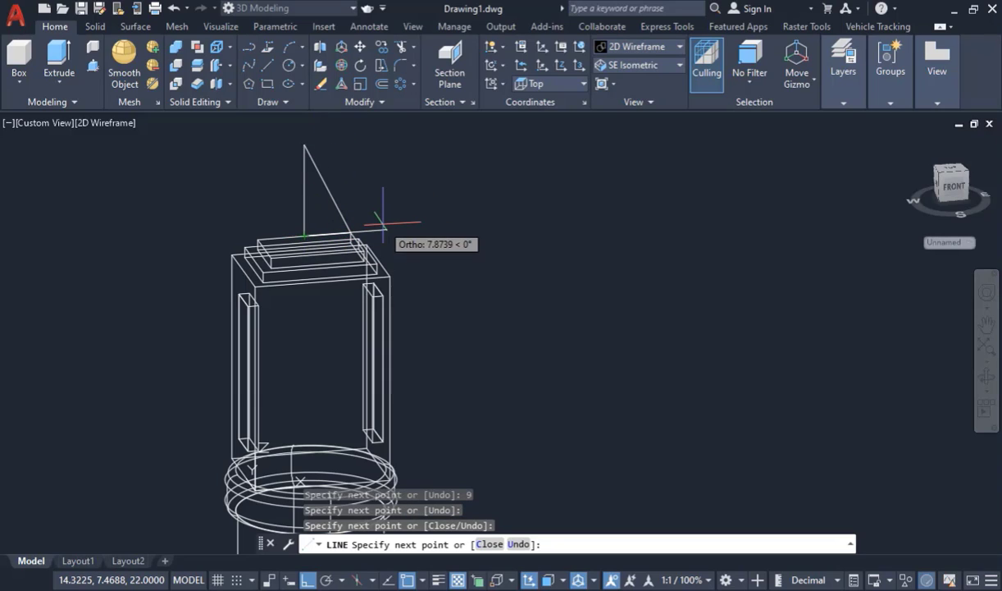
{"action": "key", "text": "Escape"}
- Move the three triangle lines off the top slab to the empty space beside the column
{"action": "left_click", "coordinate": [269, 133]}
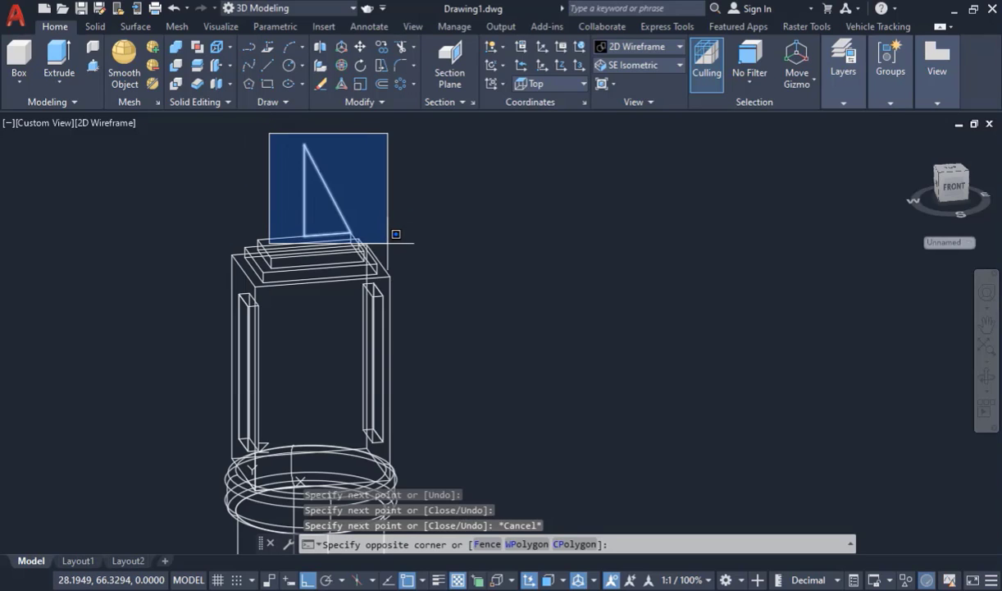
{"action": "left_click", "coordinate": [388, 242]}
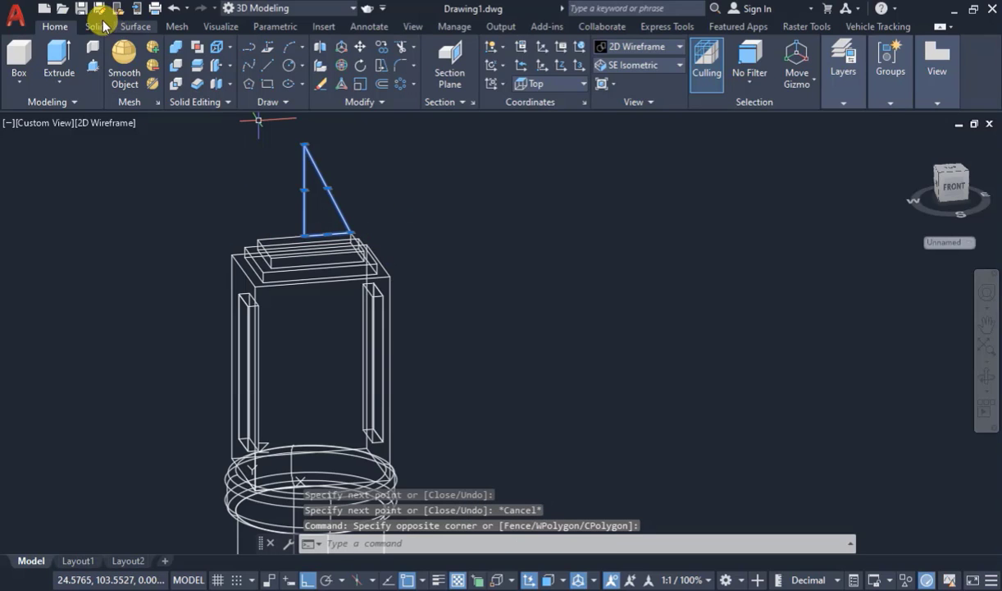
{"action": "left_click", "coordinate": [361, 47]}
{"action": "left_click", "coordinate": [329, 221]}
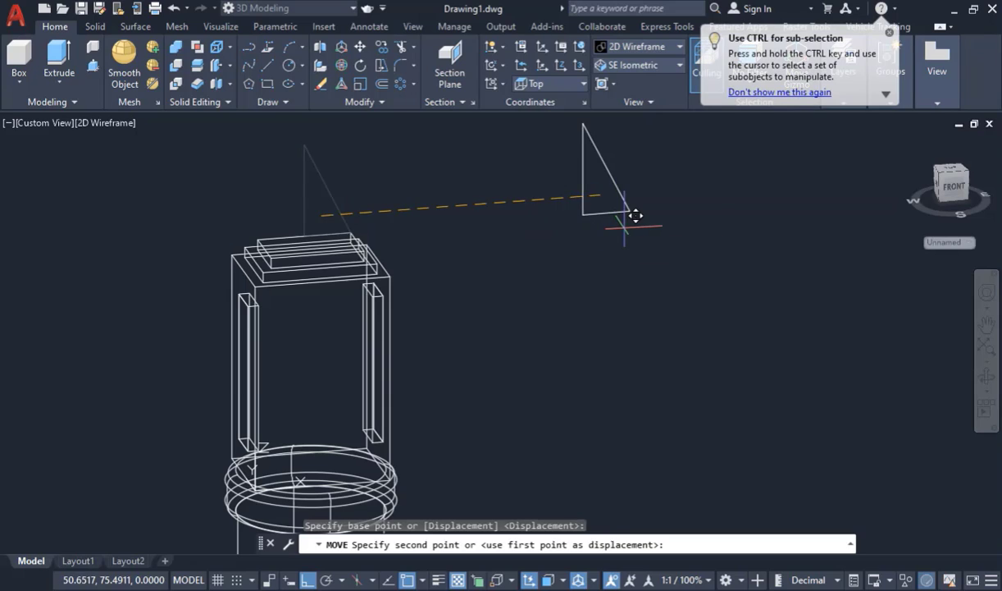
{"action": "left_click", "coordinate": [624, 209]}
- Join the triangle's sloping line and base line into one polyline, leaving out the vertical line
{"action": "scroll", "coordinate": [515, 350], "scroll_direction": "up", "scroll_amount": 4}
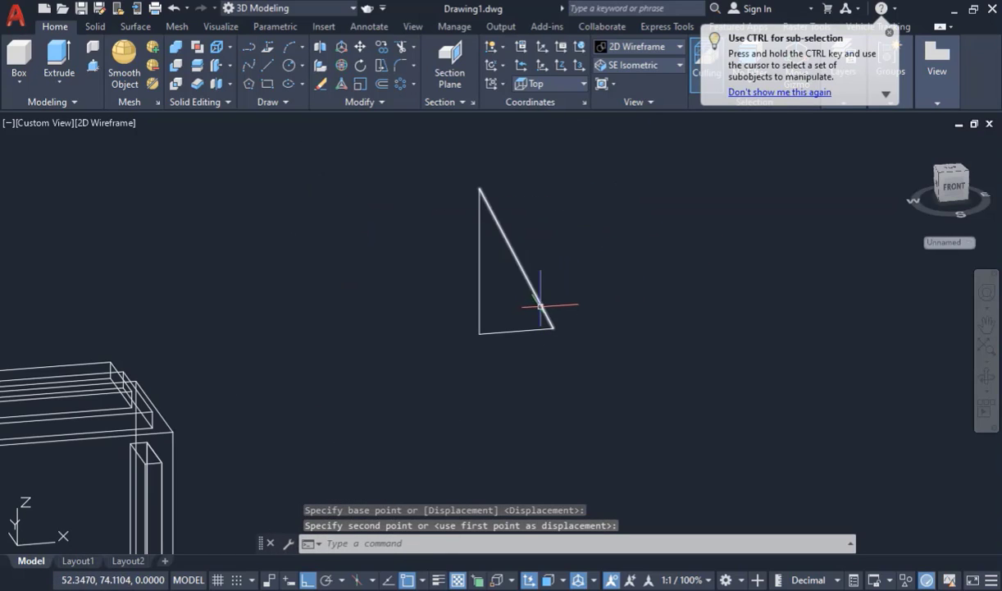
{"action": "key", "text": "Escape"}
{"action": "left_click_drag", "start_coordinate": [536, 345], "coordinate": [500, 207]}
{"action": "type", "text": "j"}
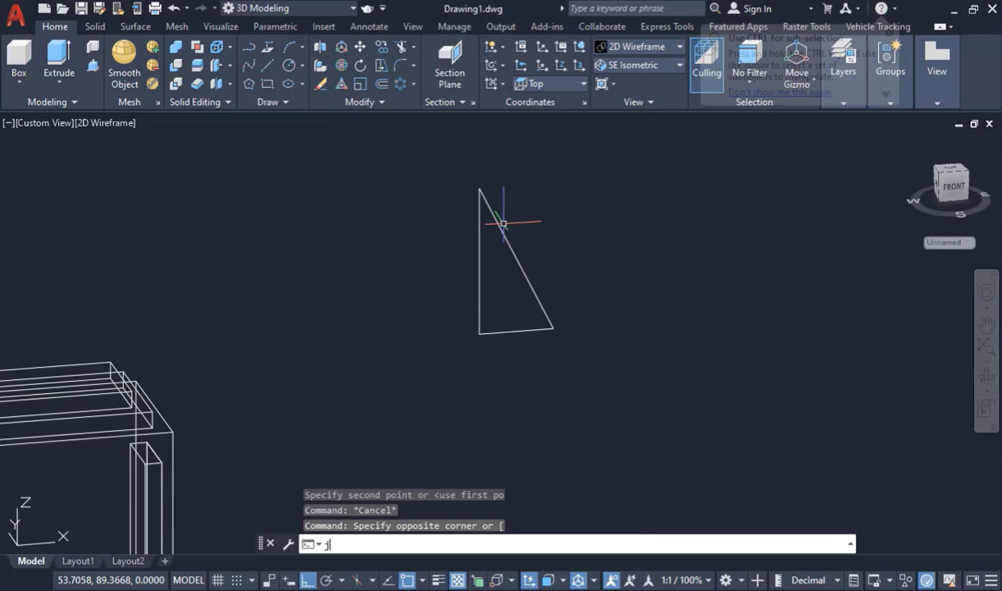
{"action": "key", "text": "Return"}
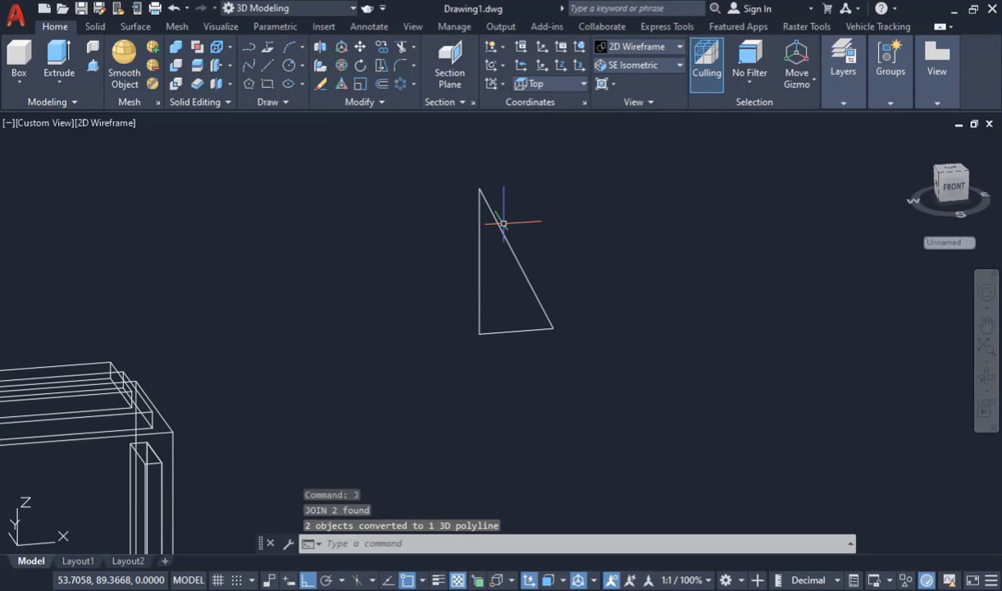
- Revolve the joined profile 360 degrees around the triangle's vertical line to form a cone
{"action": "left_click", "coordinate": [59, 82]}
{"action": "left_click", "coordinate": [67, 177]}
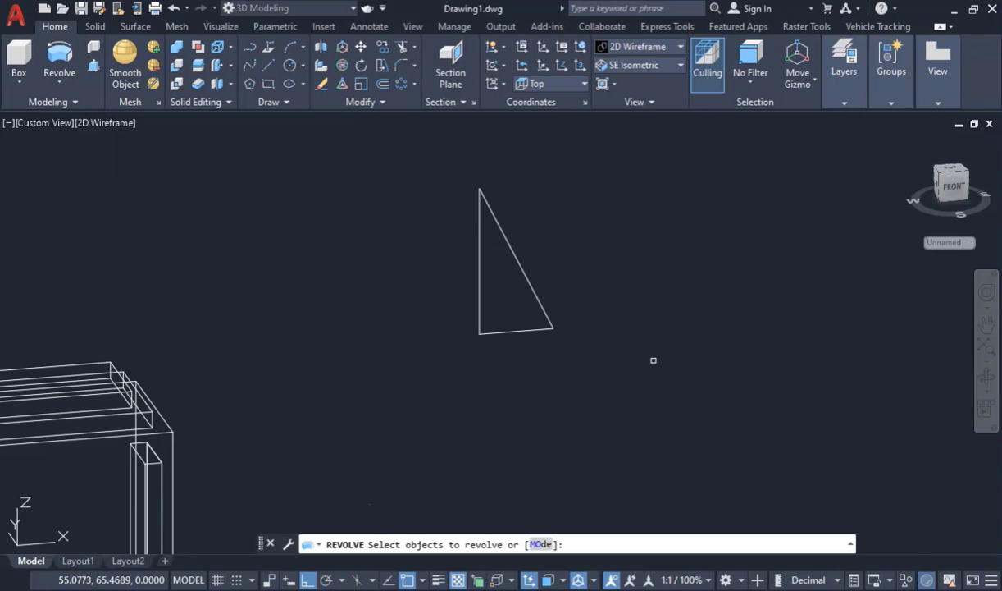
{"action": "left_click", "coordinate": [522, 329]}
{"action": "right_click", "coordinate": [521, 335]}
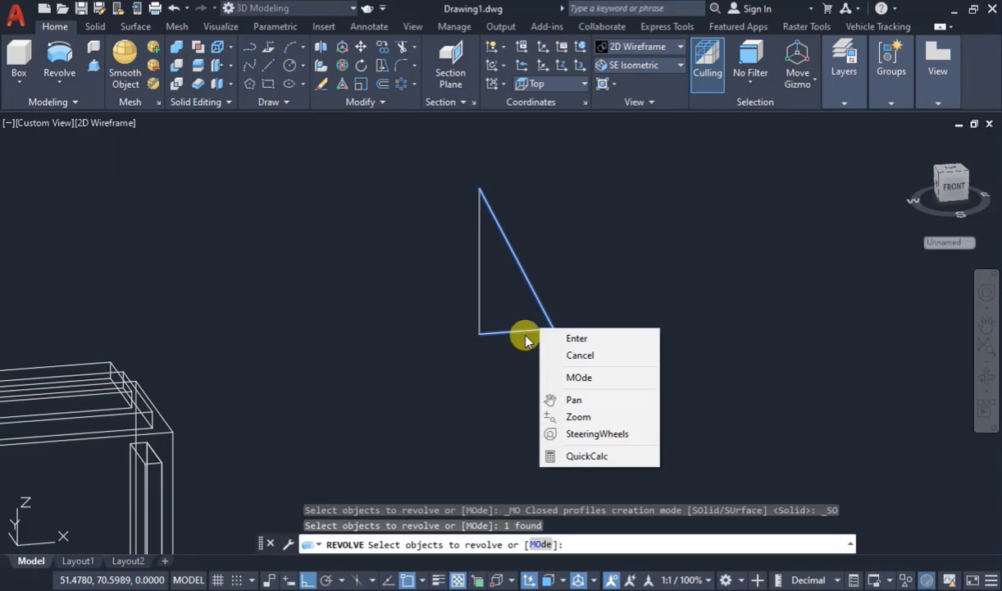
{"action": "left_click", "coordinate": [548, 337]}
{"action": "left_click", "coordinate": [480, 333]}
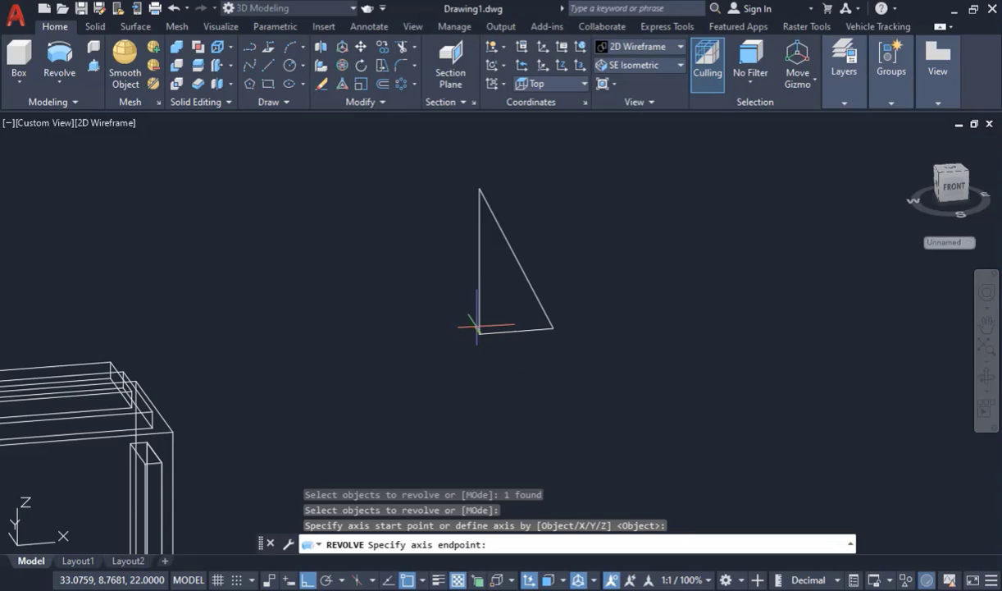
{"action": "left_click", "coordinate": [480, 189]}
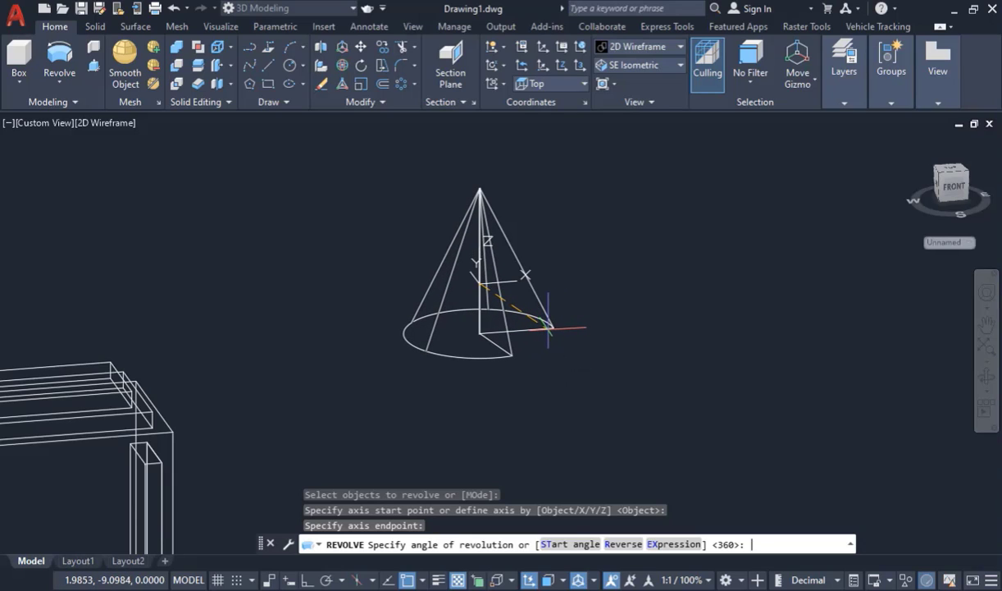
{"action": "key", "text": "Return"}
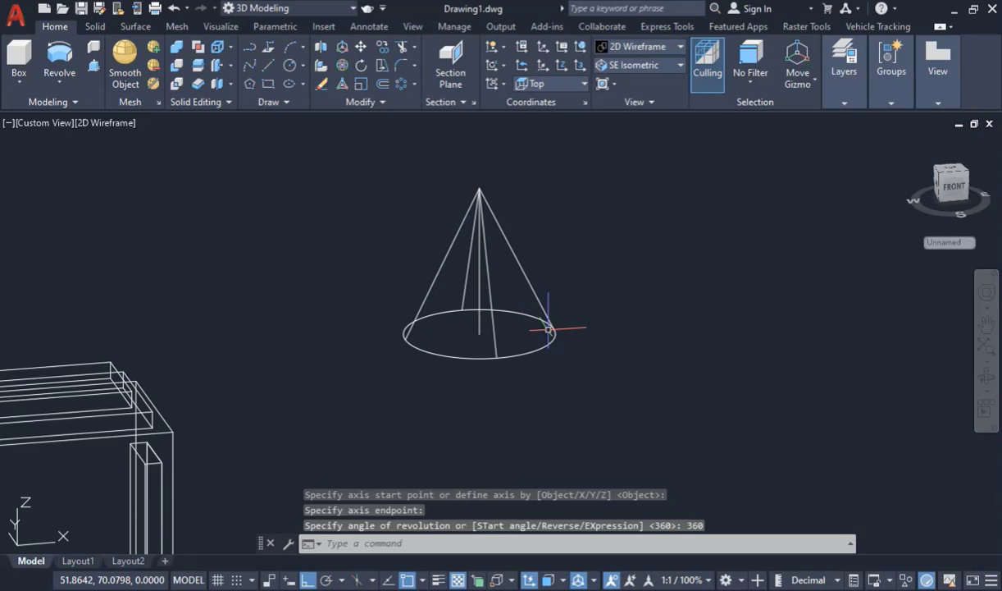
- Select the cone together with the vertical line along its axis
{"action": "scroll", "coordinate": [666, 320], "scroll_direction": "down", "scroll_amount": 5}
{"action": "scroll", "coordinate": [549, 332], "scroll_direction": "up", "scroll_amount": 5}
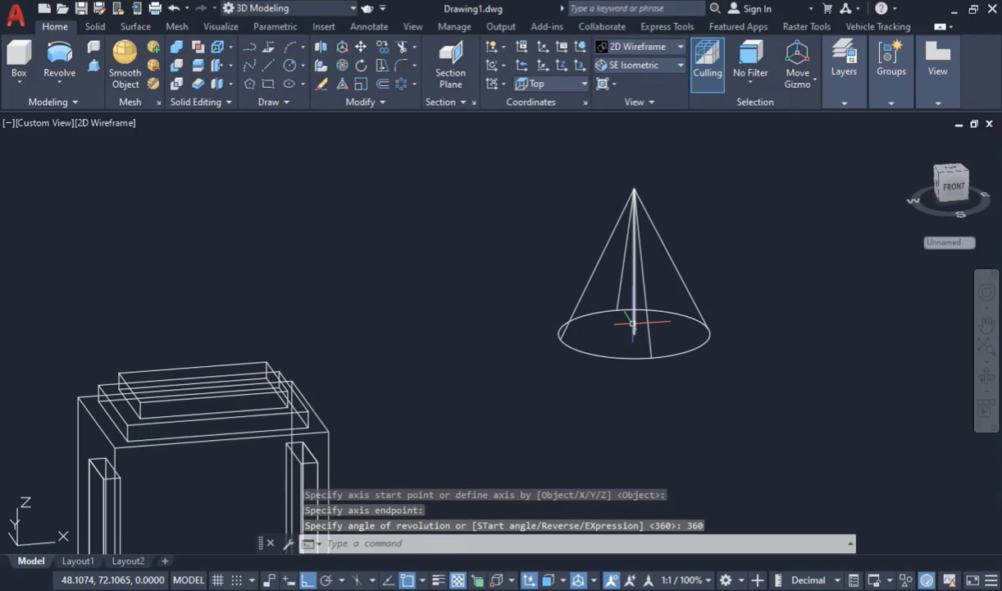
{"action": "left_click", "coordinate": [632, 324]}
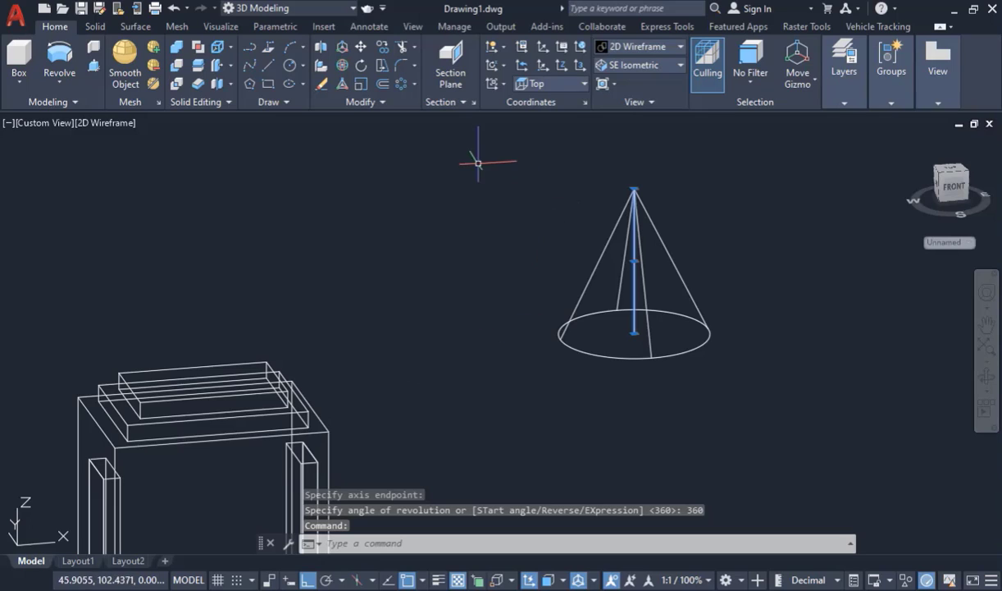
{"action": "left_click", "coordinate": [478, 162]}
{"action": "left_click", "coordinate": [791, 417]}
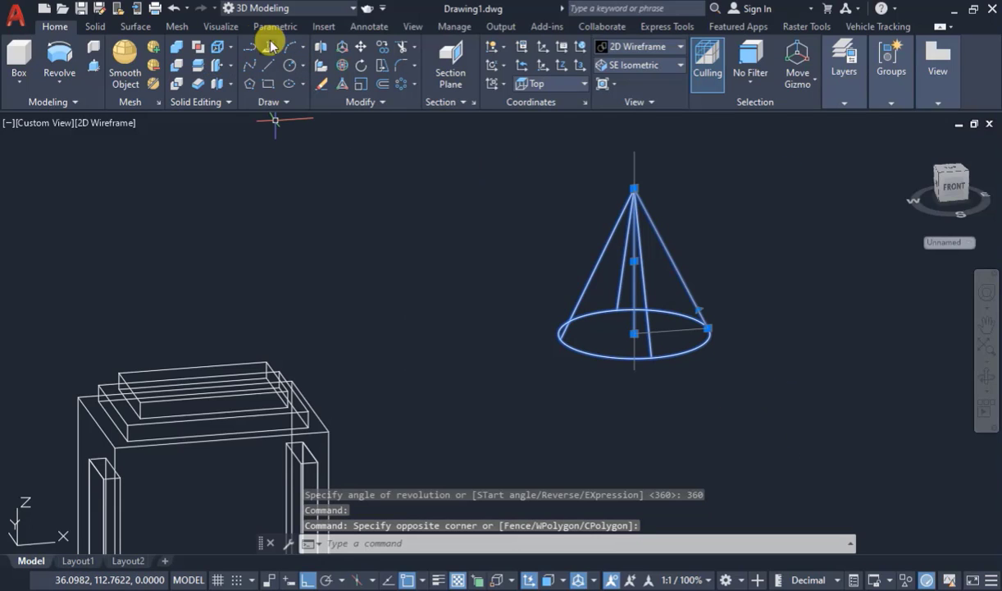
{"action": "left_click", "coordinate": [360, 48]}
{"action": "scroll", "coordinate": [315, 402], "scroll_direction": "up", "scroll_amount": 2}
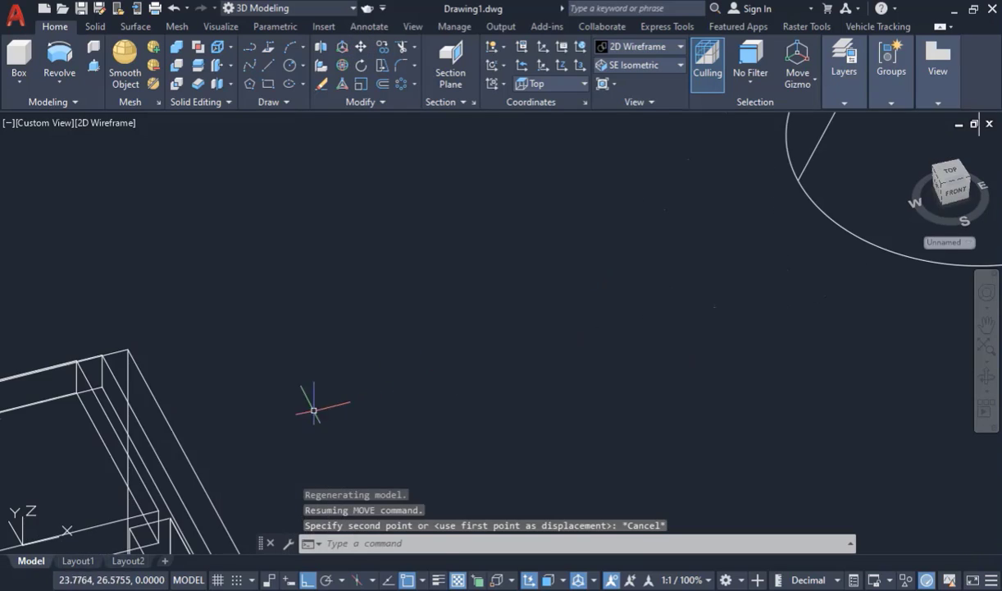
{"action": "scroll", "coordinate": [894, 233], "scroll_direction": "down", "scroll_amount": 4}
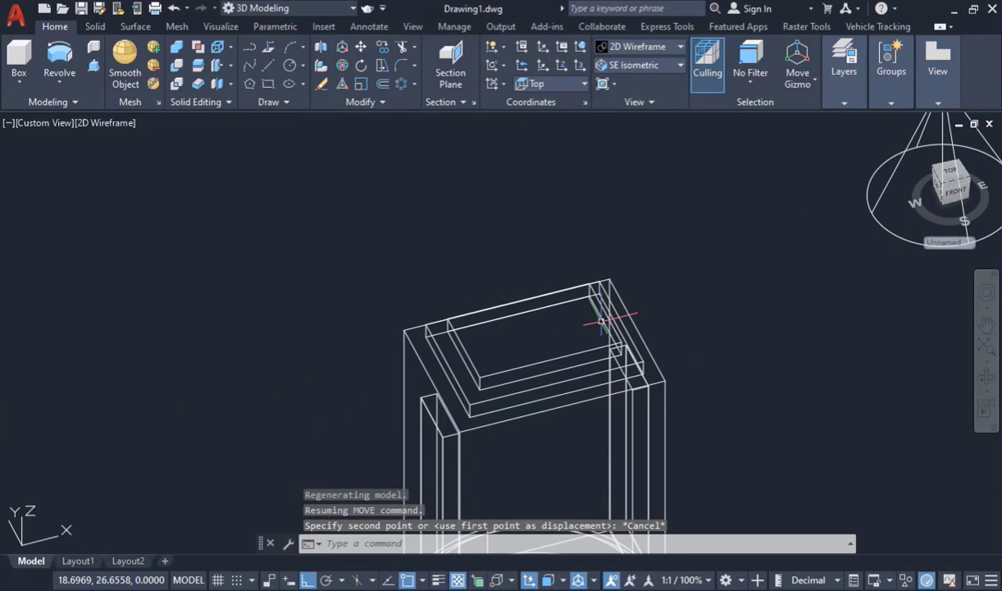
- Draw a helper line across the uppermost rectangular block, joining the midpoints of its two short edges
{"action": "scroll", "coordinate": [602, 320], "scroll_direction": "up", "scroll_amount": 2}
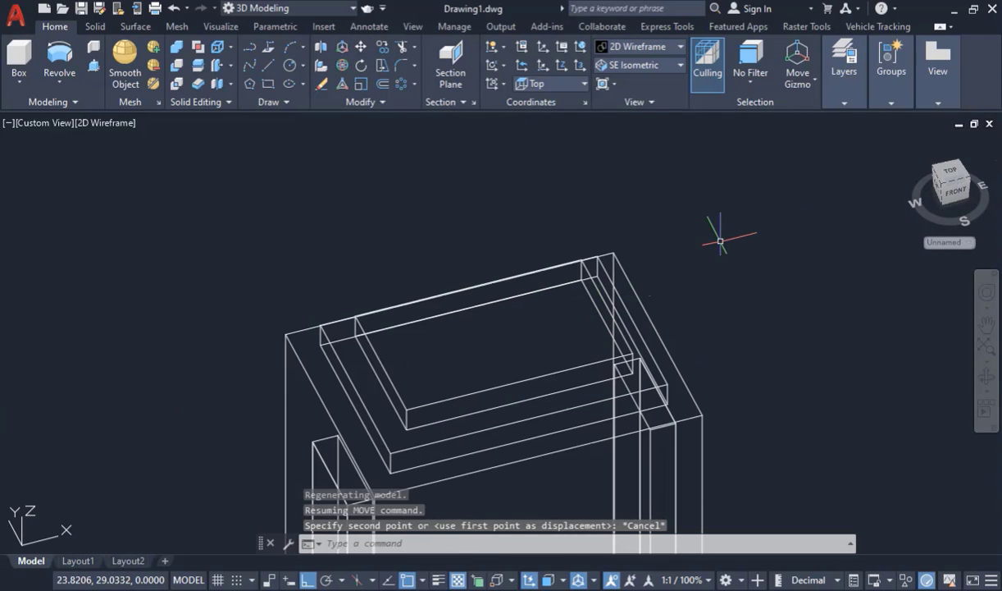
{"action": "left_click", "coordinate": [982, 376]}
{"action": "left_click_drag", "start_coordinate": [870, 380], "coordinate": [849, 379]}
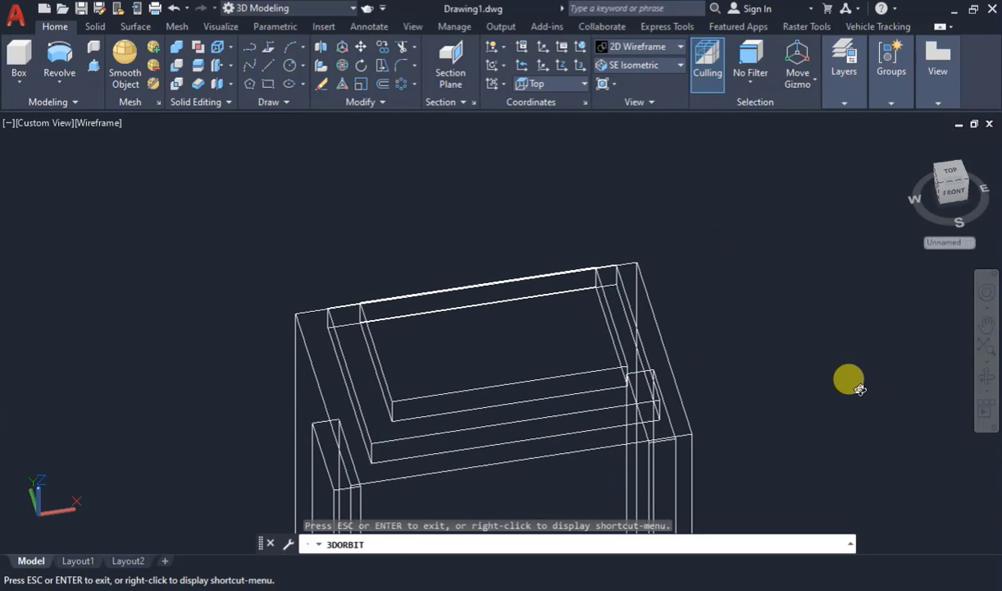
{"action": "left_click", "coordinate": [270, 65]}
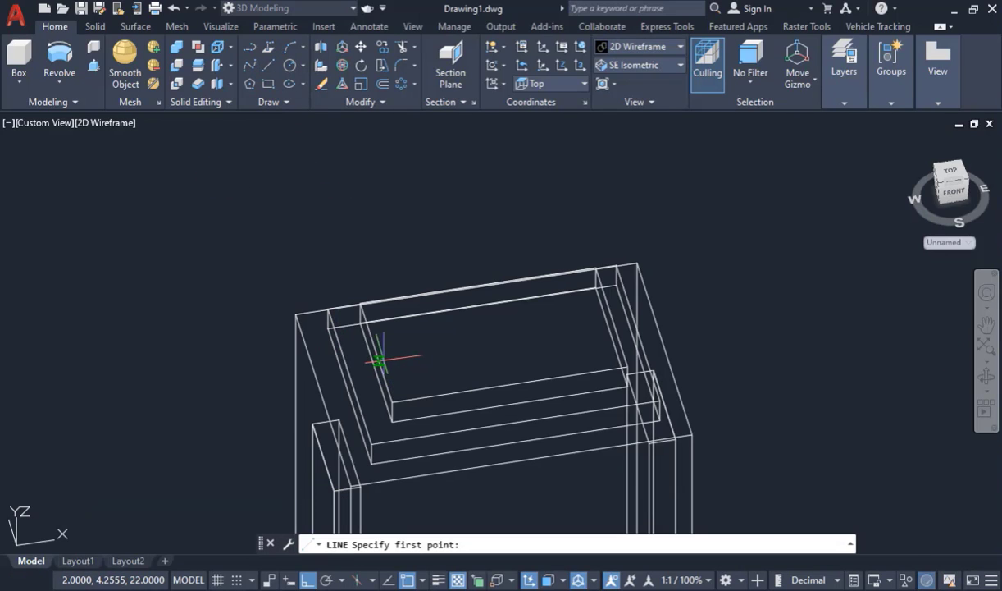
{"action": "left_click", "coordinate": [375, 353]}
{"action": "left_click", "coordinate": [611, 317]}
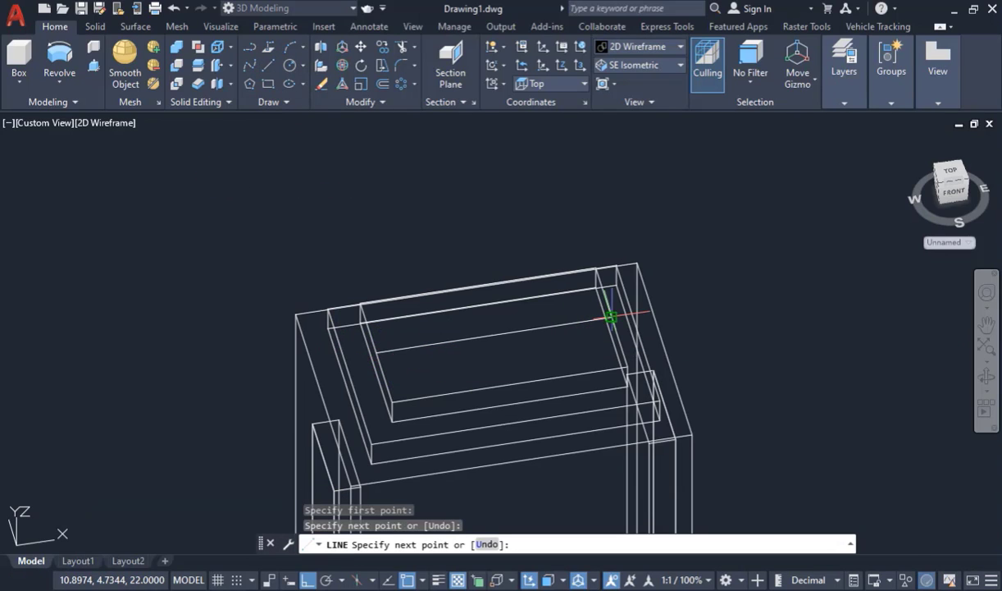
{"action": "key", "text": "Escape"}
- Move the cone and its axis line from the centre of the cone's base to the midpoint of the helper line on the uppermost block
{"action": "scroll", "coordinate": [452, 295], "scroll_direction": "down", "scroll_amount": 4}
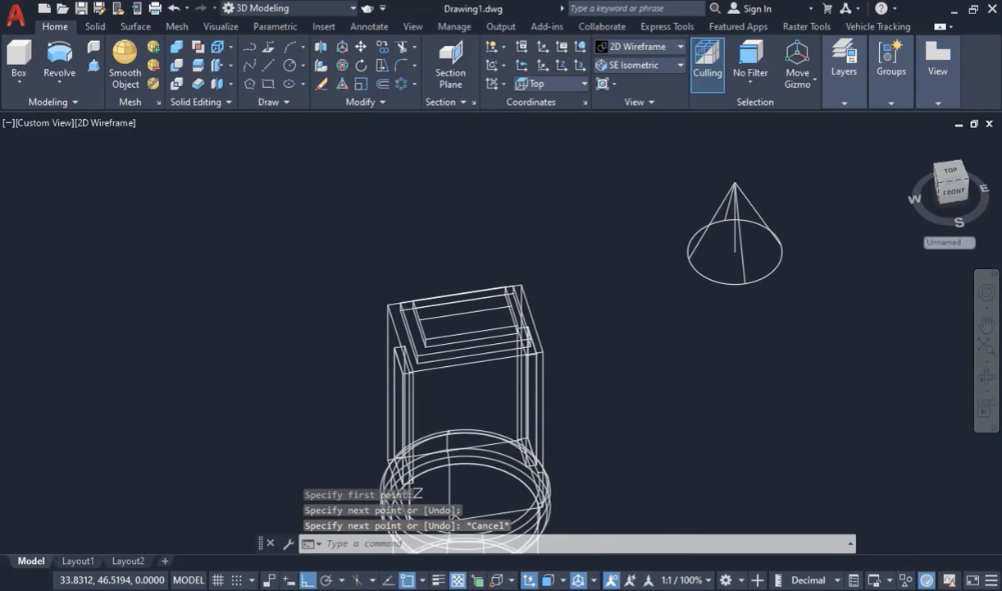
{"action": "left_click_drag", "start_coordinate": [623, 138], "coordinate": [794, 331]}
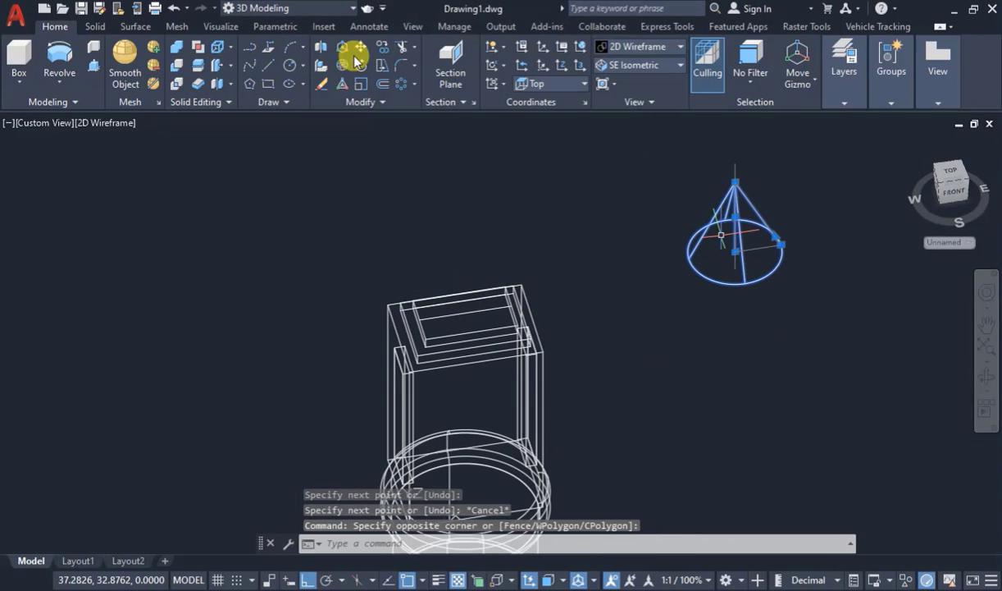
{"action": "type", "text": "m"}
{"action": "key", "text": "Return"}
{"action": "left_click", "coordinate": [737, 246]}
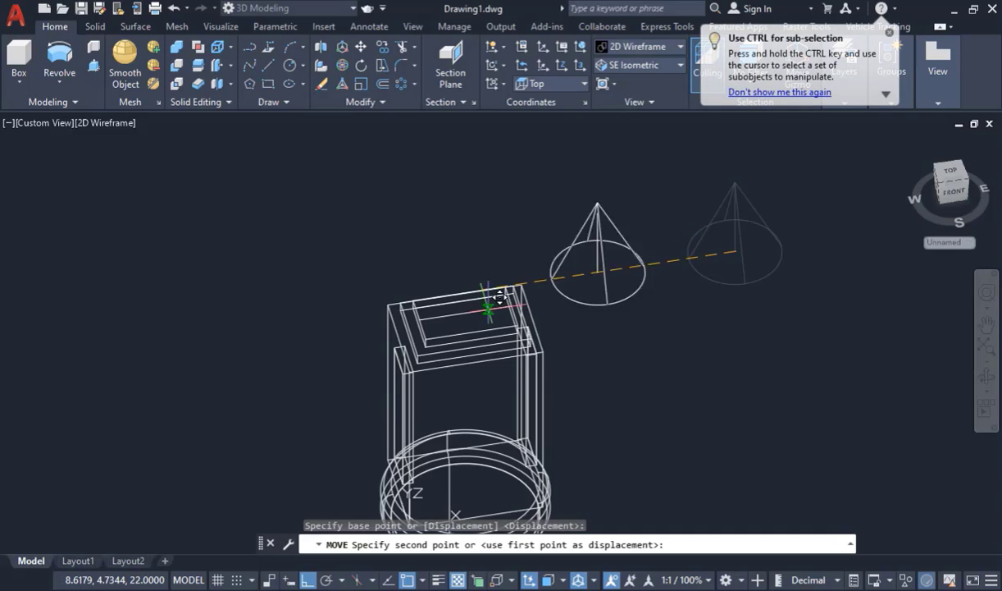
{"action": "scroll", "coordinate": [484, 300], "scroll_direction": "up", "scroll_amount": 3}
{"action": "scroll", "coordinate": [490, 303], "scroll_direction": "up", "scroll_amount": 2}
{"action": "left_click", "coordinate": [455, 323]}
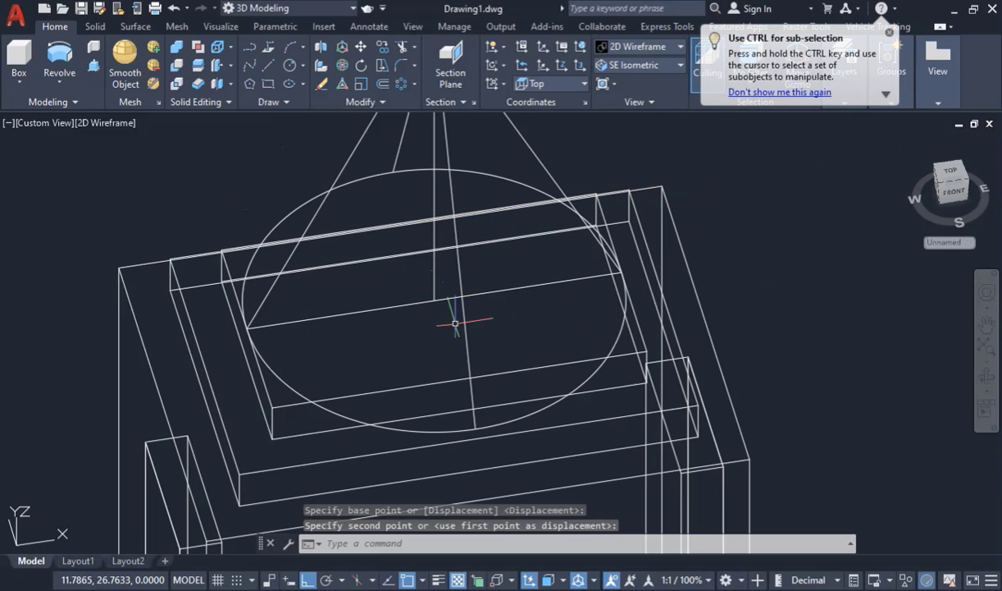
- Erase the helper line across the uppermost block and the vertical axis line inside the cone
{"action": "scroll", "coordinate": [550, 331], "scroll_direction": "down", "scroll_amount": 4}
{"action": "key", "text": "Escape"}
{"action": "left_click", "coordinate": [538, 293]}
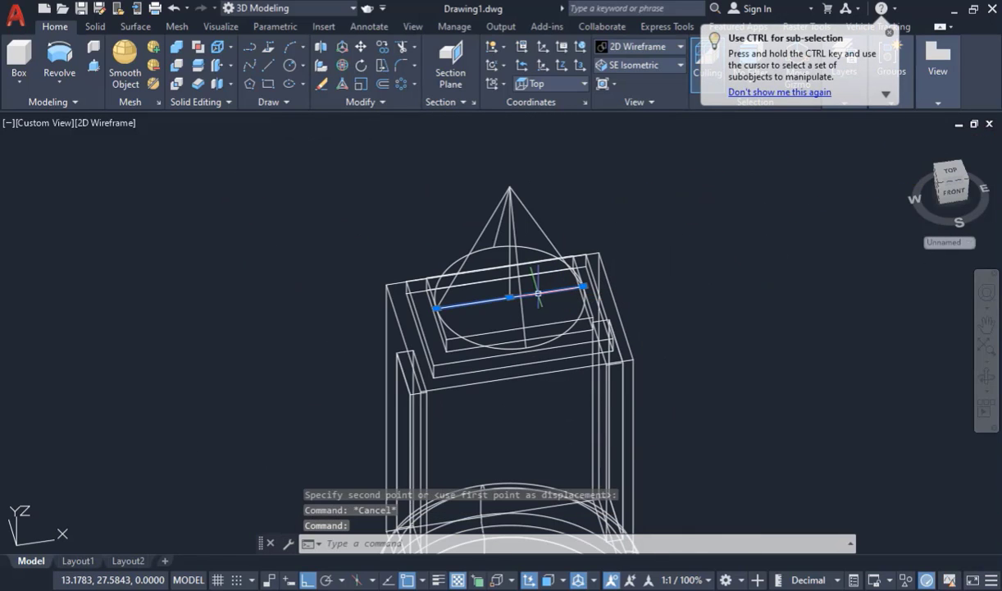
{"action": "key", "text": "Delete"}
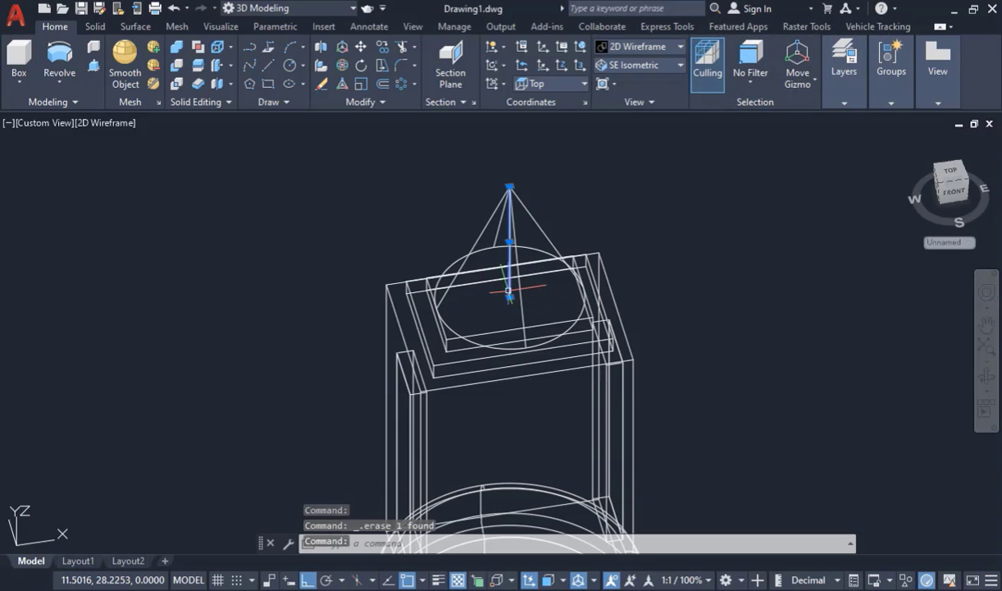
- Show the whole tower from the side and set the viewport to the Front view
{"action": "scroll", "coordinate": [460, 261], "scroll_direction": "down", "scroll_amount": 2}
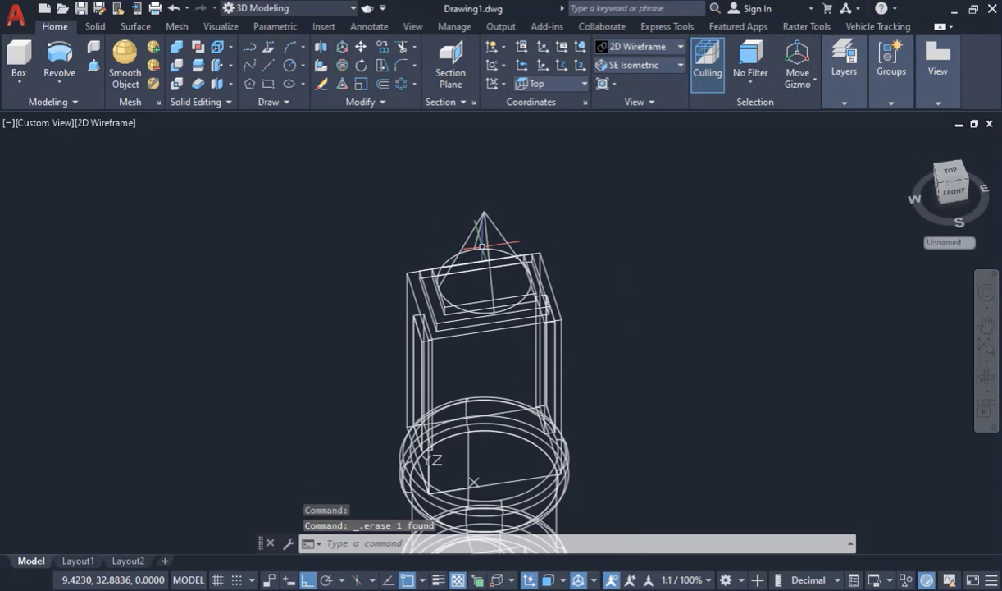
{"action": "left_click", "coordinate": [988, 385]}
{"action": "left_click_drag", "start_coordinate": [768, 396], "coordinate": [556, 303]}
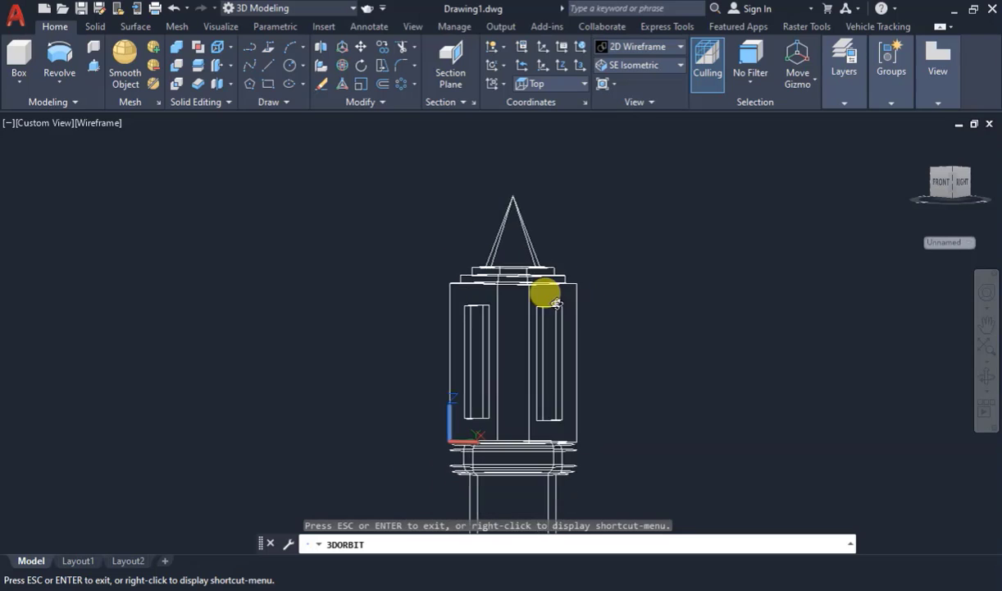
{"action": "scroll", "coordinate": [331, 228], "scroll_direction": "down", "scroll_amount": 5}
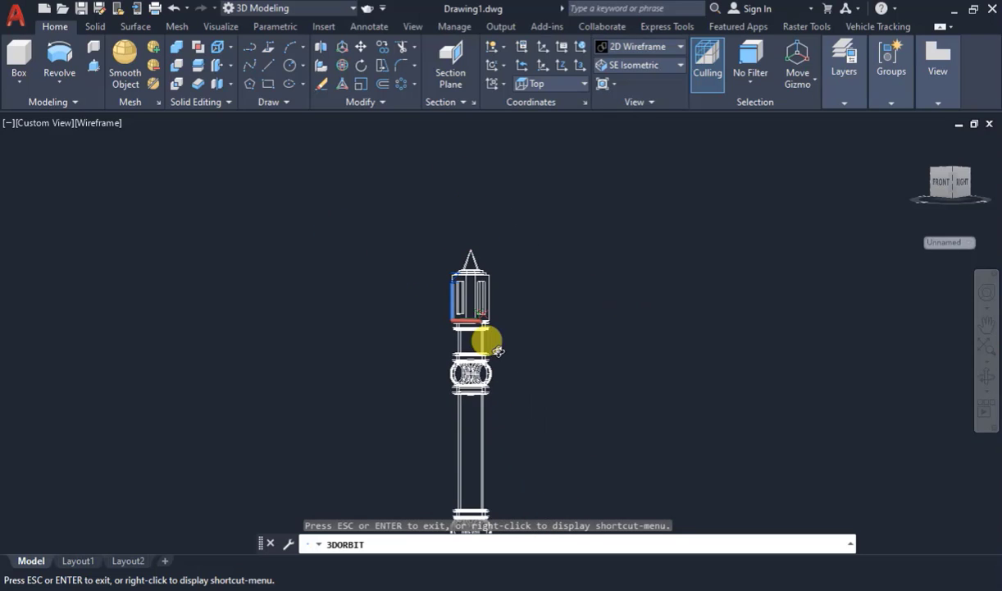
{"action": "scroll", "coordinate": [484, 287], "scroll_direction": "down", "scroll_amount": 2}
{"action": "key", "text": "Escape"}
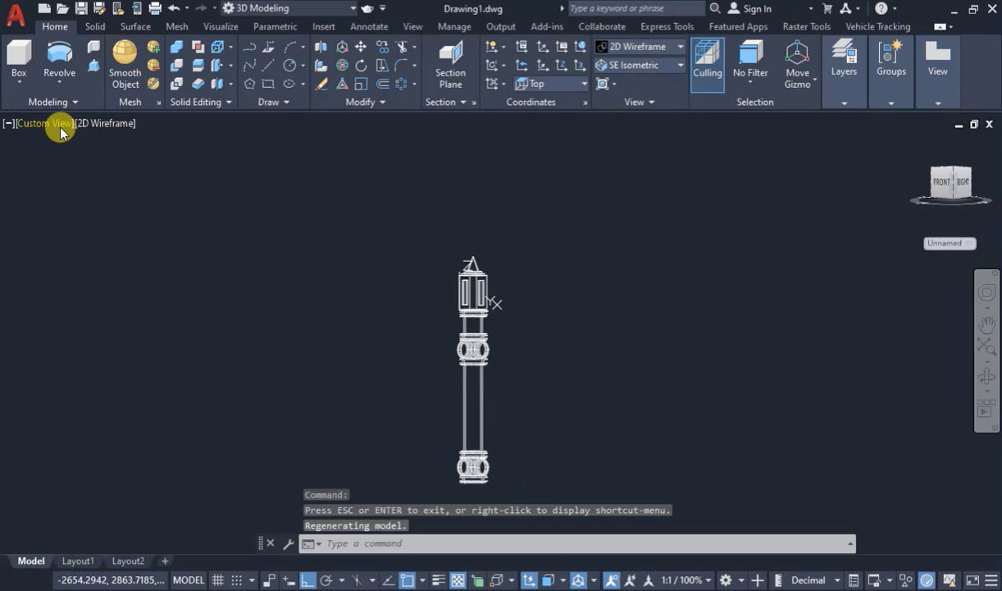
{"action": "left_click", "coordinate": [61, 125]}
{"action": "left_click", "coordinate": [98, 229]}
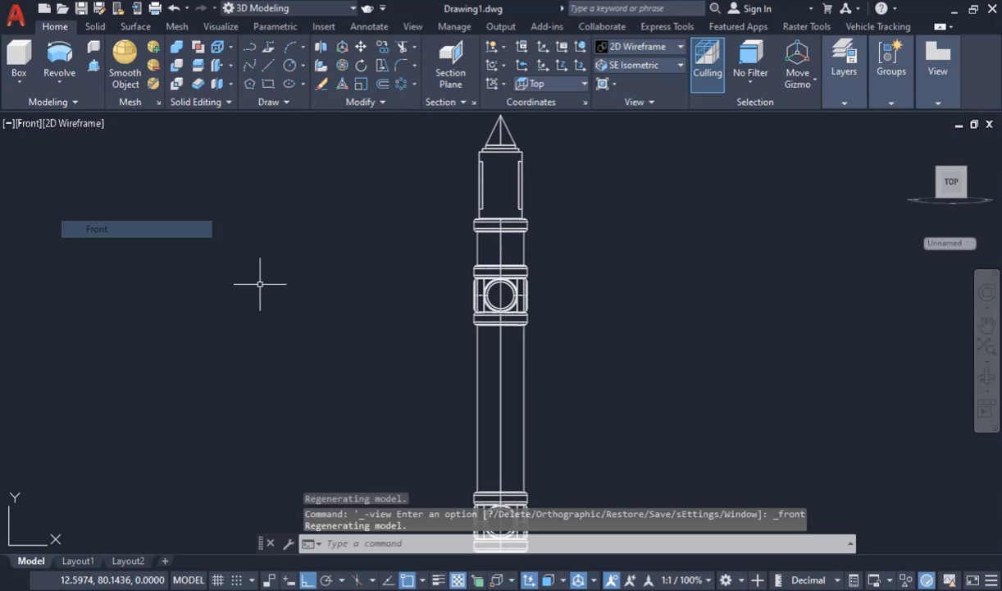
- Examine the tower's front elevation from the cone down to the lower clock-shaped section and base
{"action": "scroll", "coordinate": [356, 181], "scroll_direction": "down", "scroll_amount": 4}
{"action": "scroll", "coordinate": [428, 174], "scroll_direction": "up", "scroll_amount": 6}
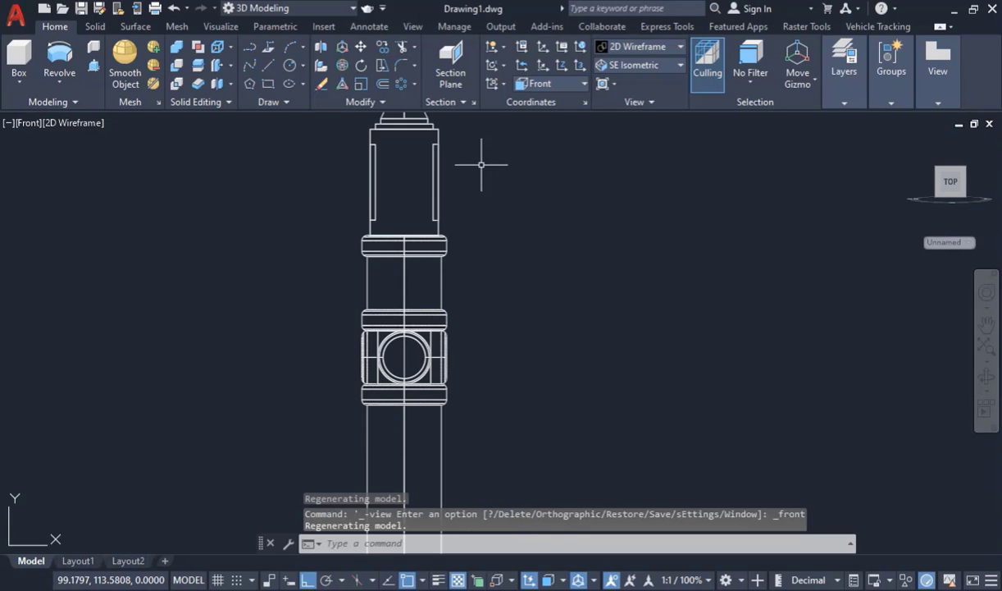
{"action": "scroll", "coordinate": [475, 208], "scroll_direction": "down", "scroll_amount": 4}
{"action": "scroll", "coordinate": [399, 206], "scroll_direction": "up", "scroll_amount": 5}
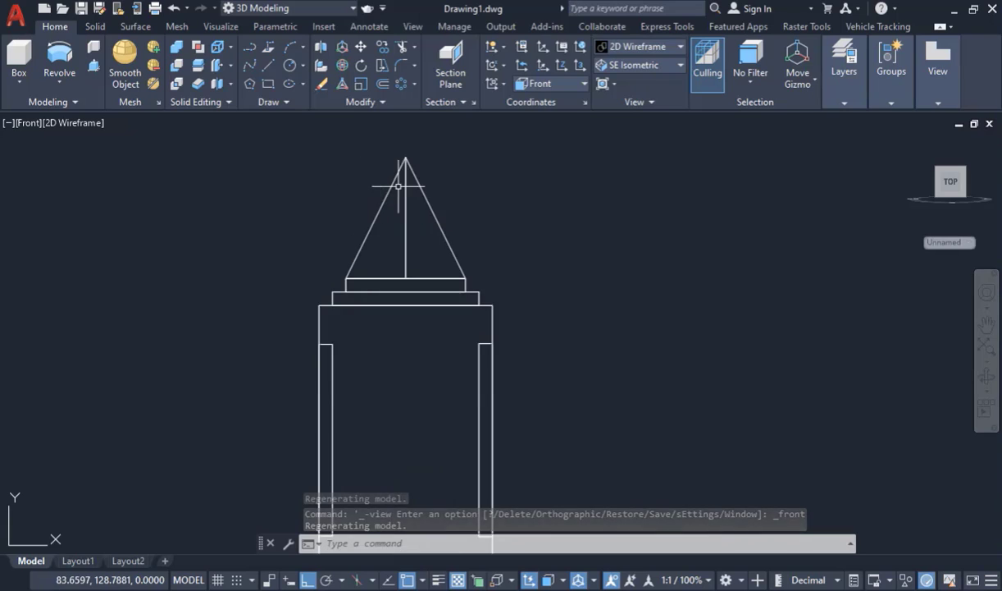
{"action": "scroll", "coordinate": [457, 180], "scroll_direction": "down", "scroll_amount": 5}
{"action": "scroll", "coordinate": [458, 180], "scroll_direction": "down", "scroll_amount": 4}
{"action": "scroll", "coordinate": [456, 190], "scroll_direction": "up", "scroll_amount": 5}
{"action": "scroll", "coordinate": [474, 264], "scroll_direction": "down", "scroll_amount": 4}
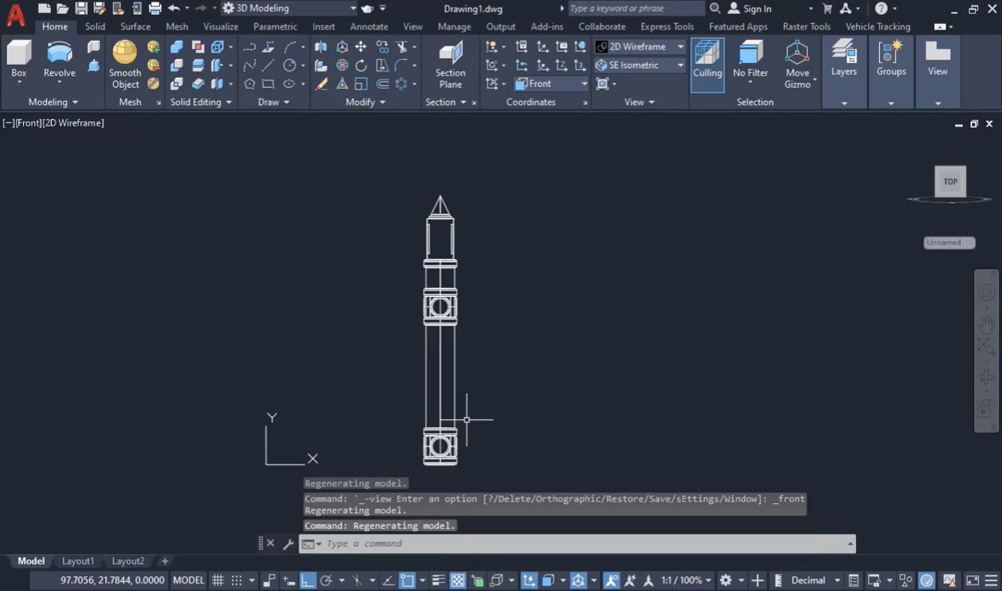
{"action": "scroll", "coordinate": [466, 213], "scroll_direction": "up", "scroll_amount": 3}
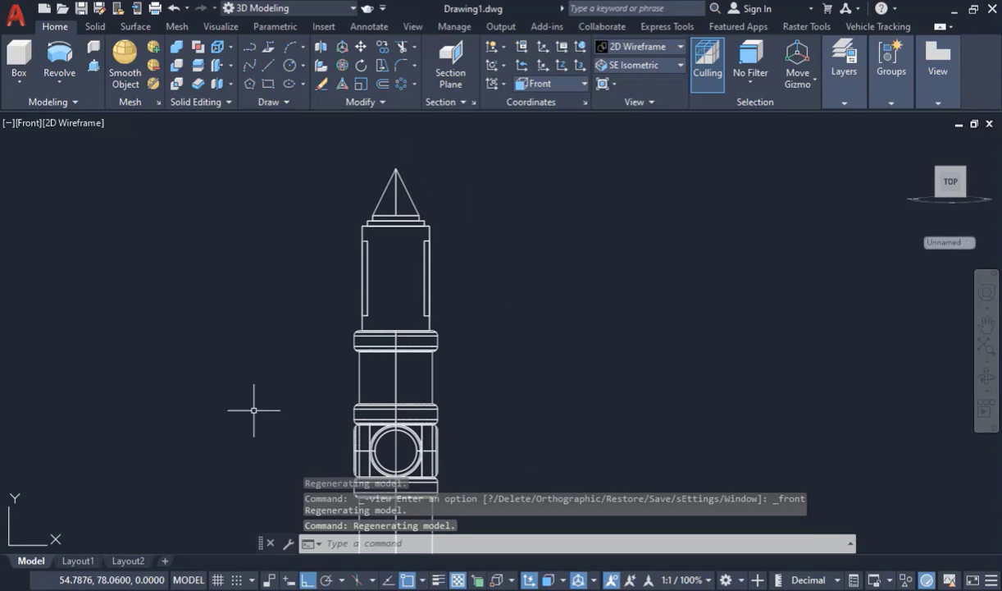
- Turn the tower to an oblique 3D view and display it in the Shaded visual style
{"action": "left_click", "coordinate": [986, 376]}
{"action": "left_click_drag", "start_coordinate": [628, 382], "coordinate": [574, 393]}
{"action": "right_click", "coordinate": [68, 126]}
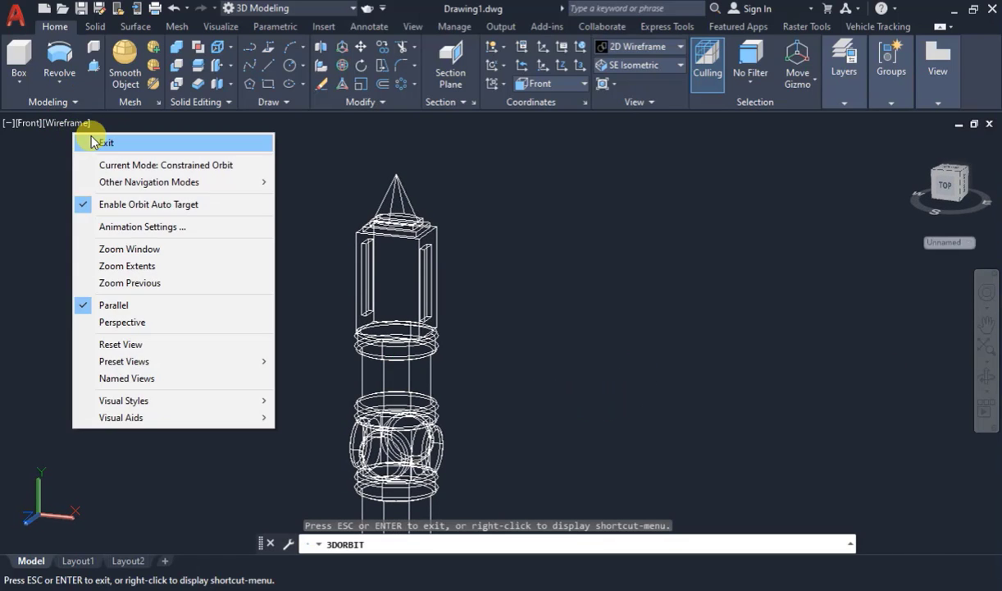
{"action": "left_click", "coordinate": [86, 139]}
{"action": "left_click", "coordinate": [97, 123]}
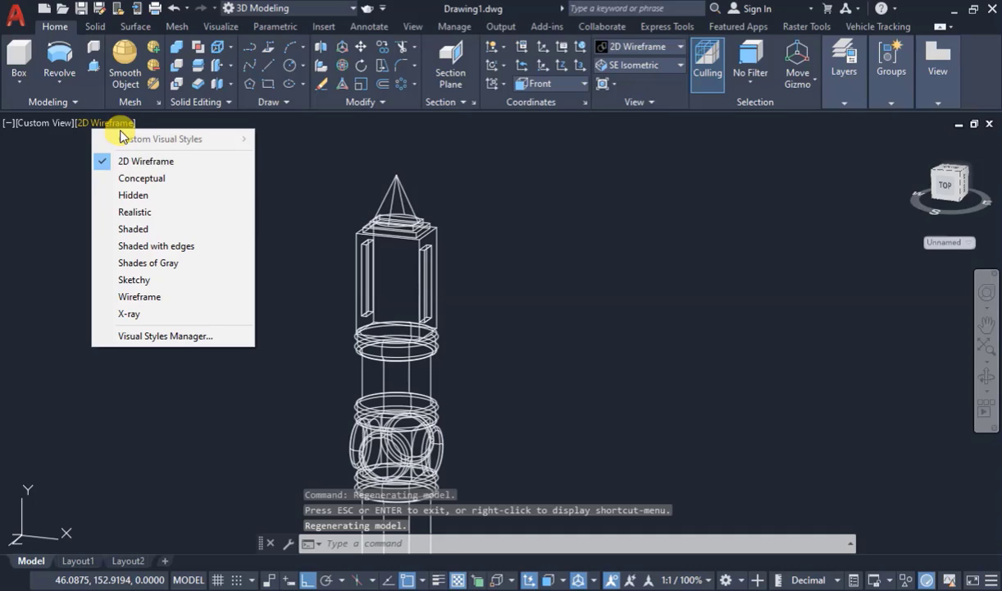
{"action": "left_click", "coordinate": [134, 230]}
- Inspect the shaded tower from several sides, checking the cone, stepped blocks, side recesses and circular faces
{"action": "scroll", "coordinate": [490, 220], "scroll_direction": "down", "scroll_amount": 2}
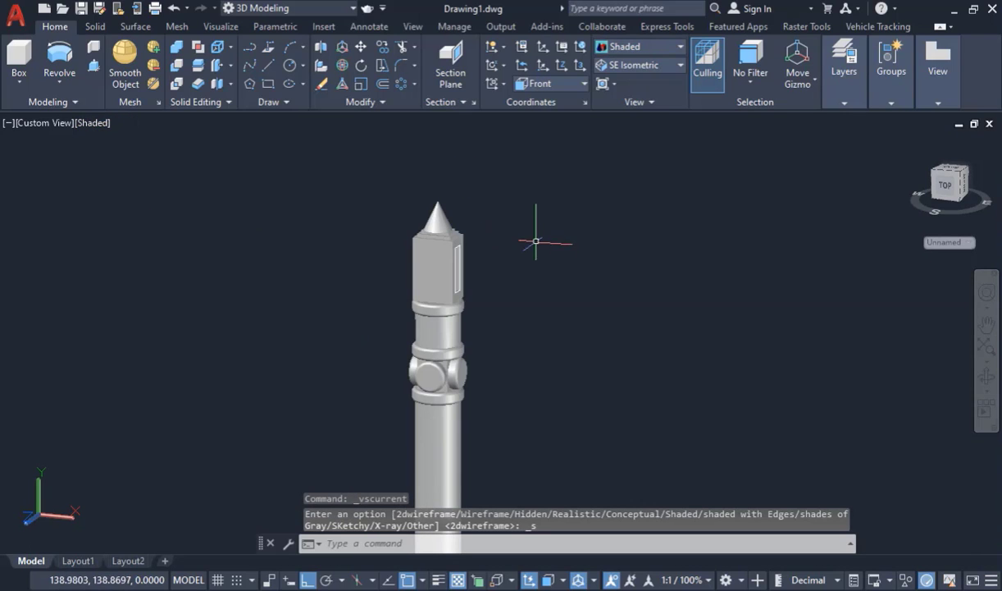
{"action": "scroll", "coordinate": [443, 230], "scroll_direction": "up", "scroll_amount": 5}
{"action": "scroll", "coordinate": [460, 246], "scroll_direction": "down", "scroll_amount": 5}
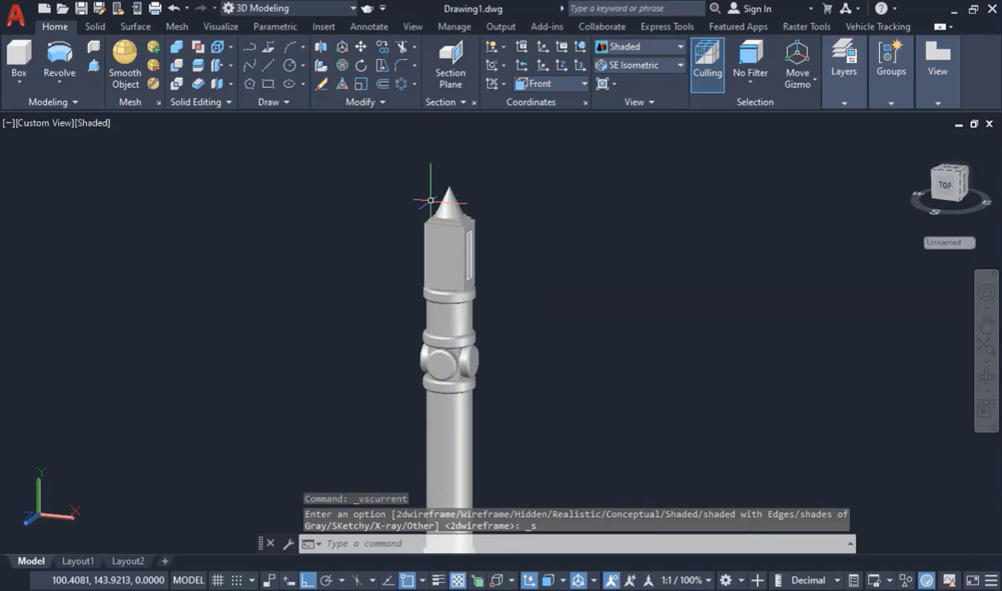
{"action": "left_click", "coordinate": [987, 380]}
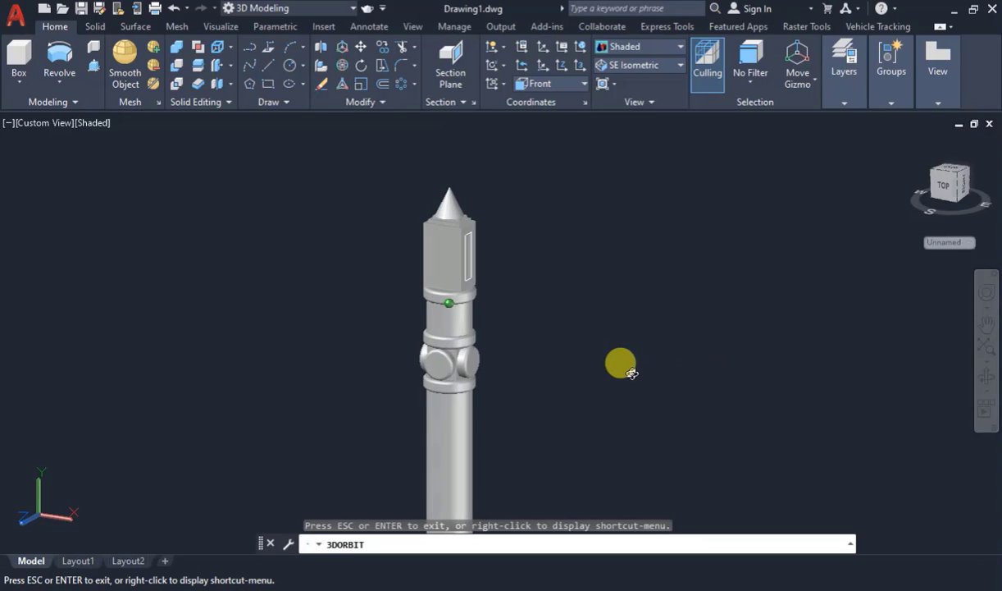
{"action": "left_click_drag", "start_coordinate": [622, 365], "coordinate": [544, 276]}
{"action": "key", "text": "Escape"}
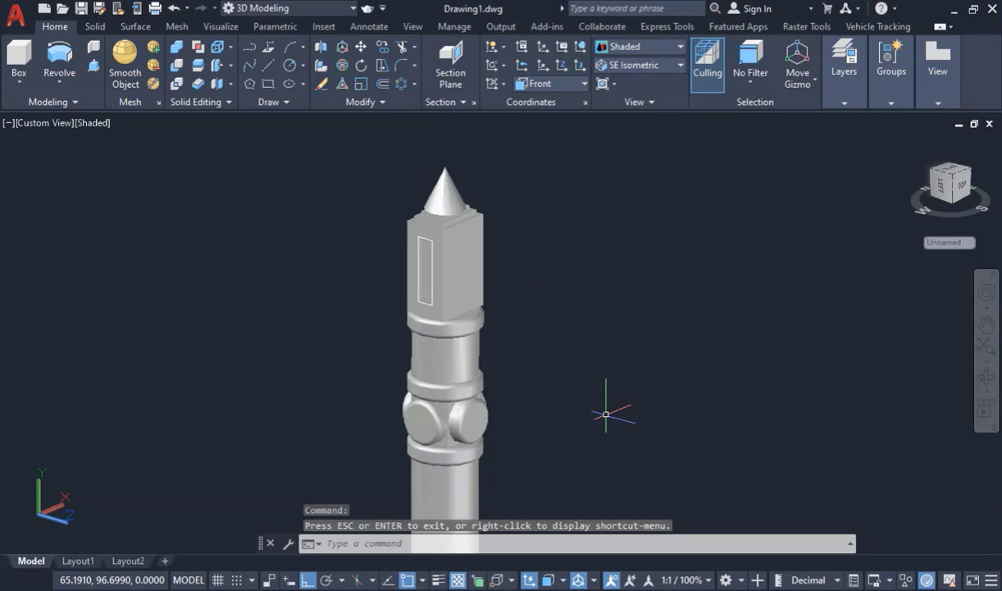
{"action": "left_click", "coordinate": [985, 385]}
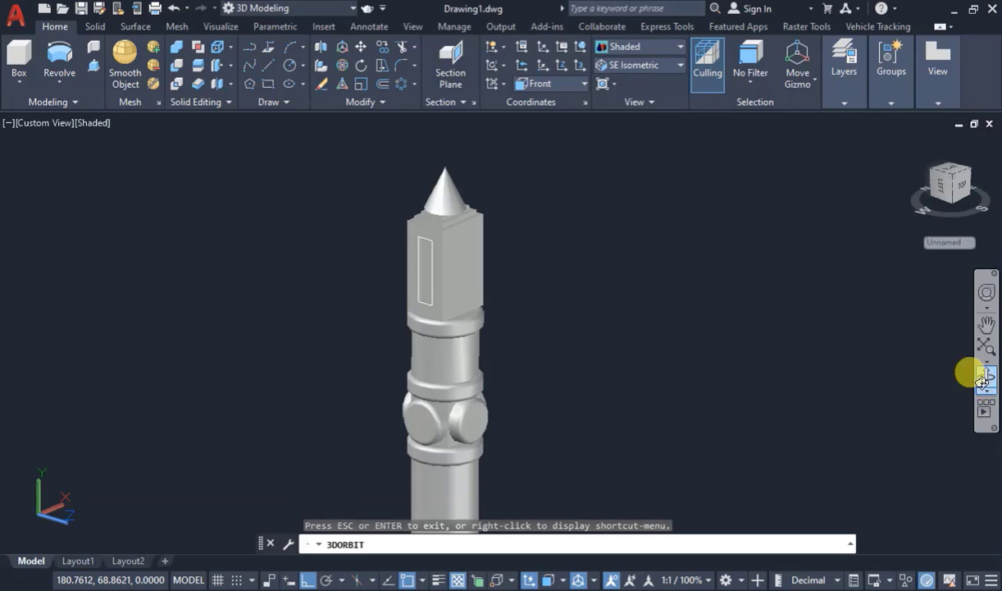
{"action": "scroll", "coordinate": [321, 320], "scroll_direction": "down", "scroll_amount": 1}
{"action": "scroll", "coordinate": [420, 315], "scroll_direction": "down", "scroll_amount": 1}
{"action": "scroll", "coordinate": [529, 315], "scroll_direction": "down", "scroll_amount": 1}
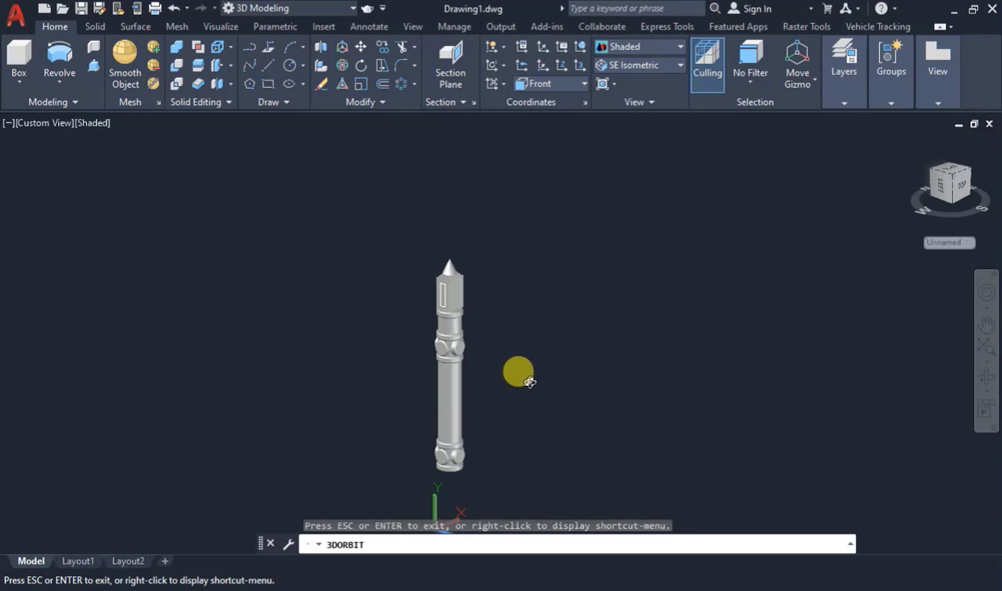
{"action": "key", "text": "Escape"}
{"action": "scroll", "coordinate": [452, 352], "scroll_direction": "up", "scroll_amount": 1}
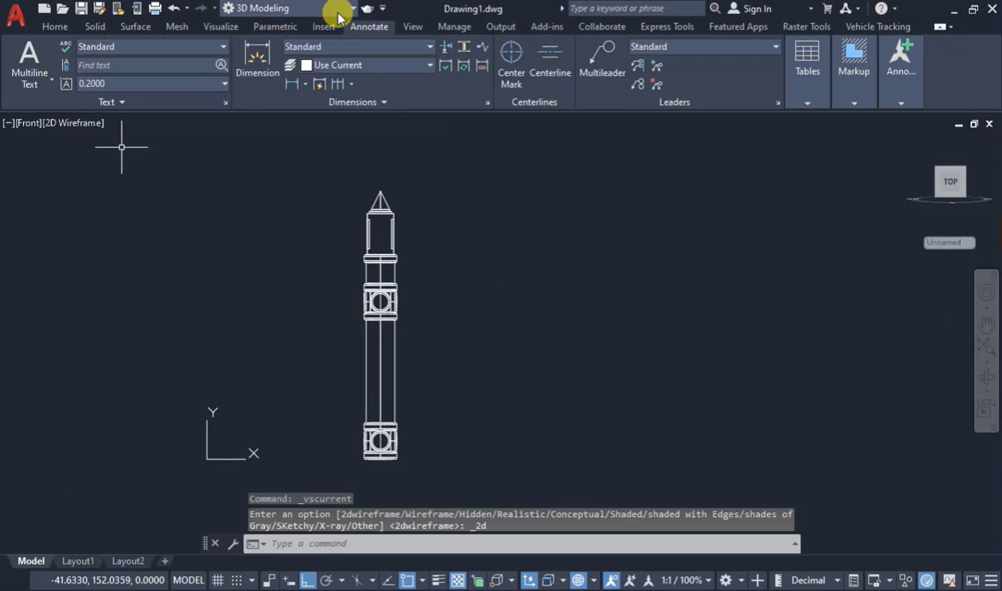
- Switch the workspace to Drafting & Annotation and set the viewport to the Top view
{"action": "left_click", "coordinate": [333, 10]}
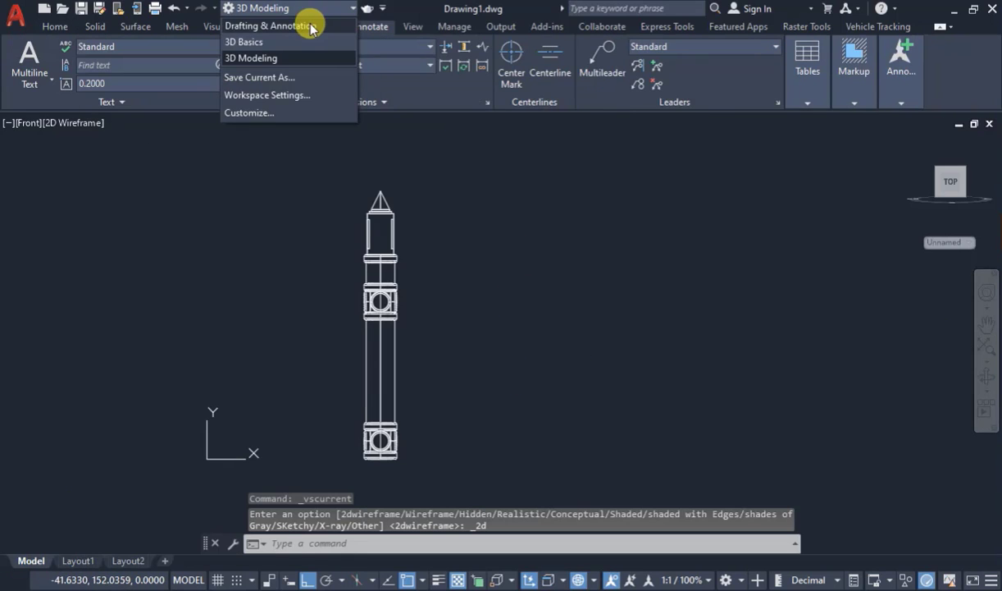
{"action": "left_click", "coordinate": [270, 21]}
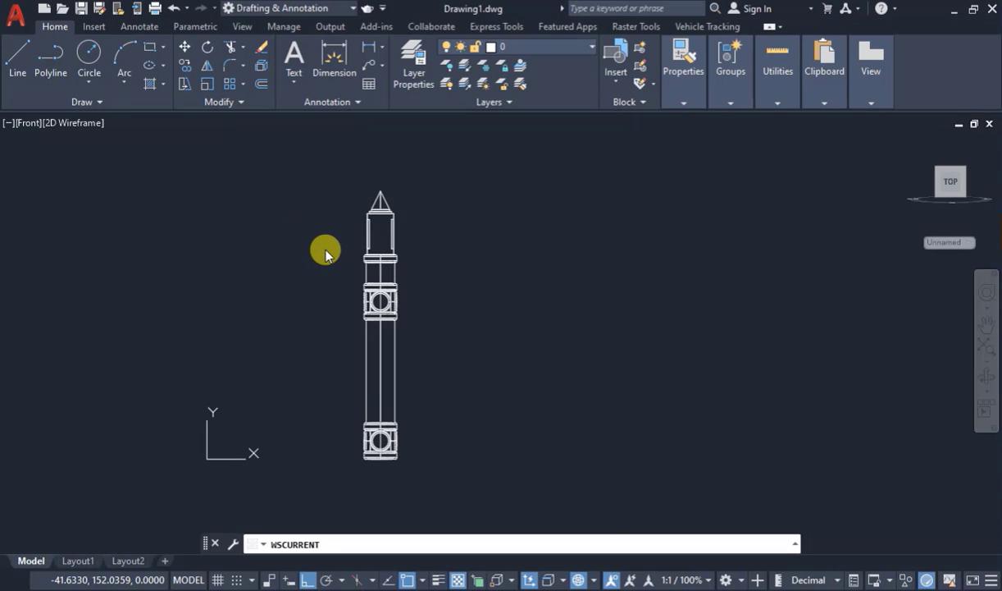
{"action": "left_click", "coordinate": [37, 123]}
{"action": "left_click", "coordinate": [62, 158]}
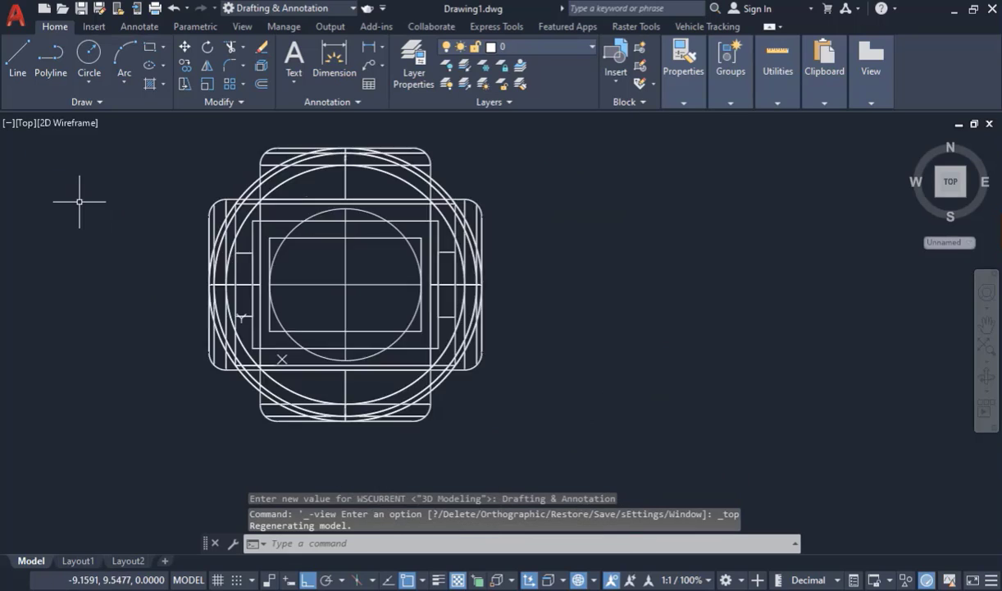
- Draw a 20-unit vertical line running downward in the empty space east of the tower
{"action": "left_click", "coordinate": [17, 51]}
{"action": "left_click", "coordinate": [478, 235]}
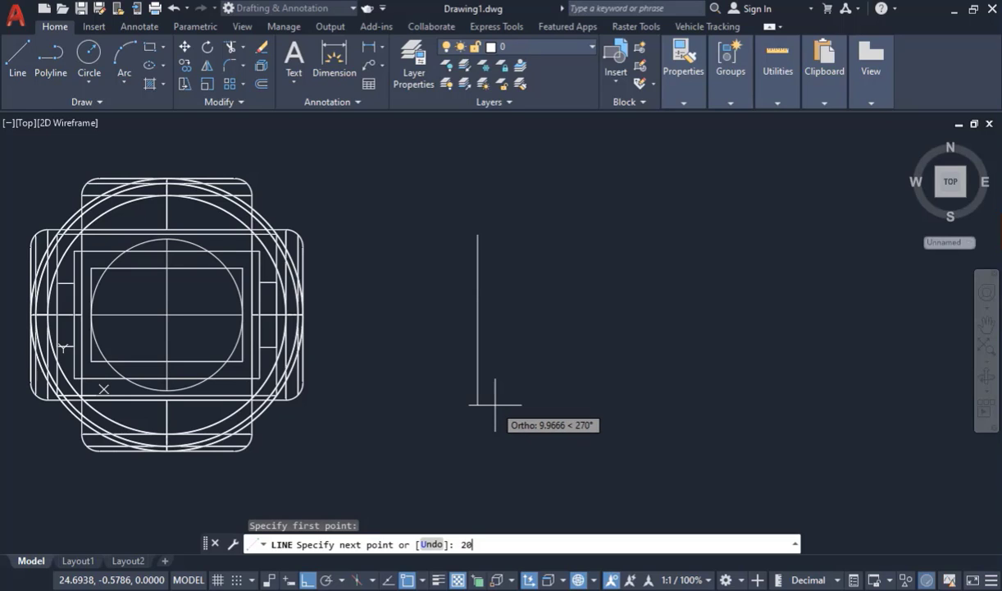
{"action": "type", "text": "20"}
{"action": "key", "text": "Return"}
{"action": "scroll", "coordinate": [474, 337], "scroll_direction": "down", "scroll_amount": 2}
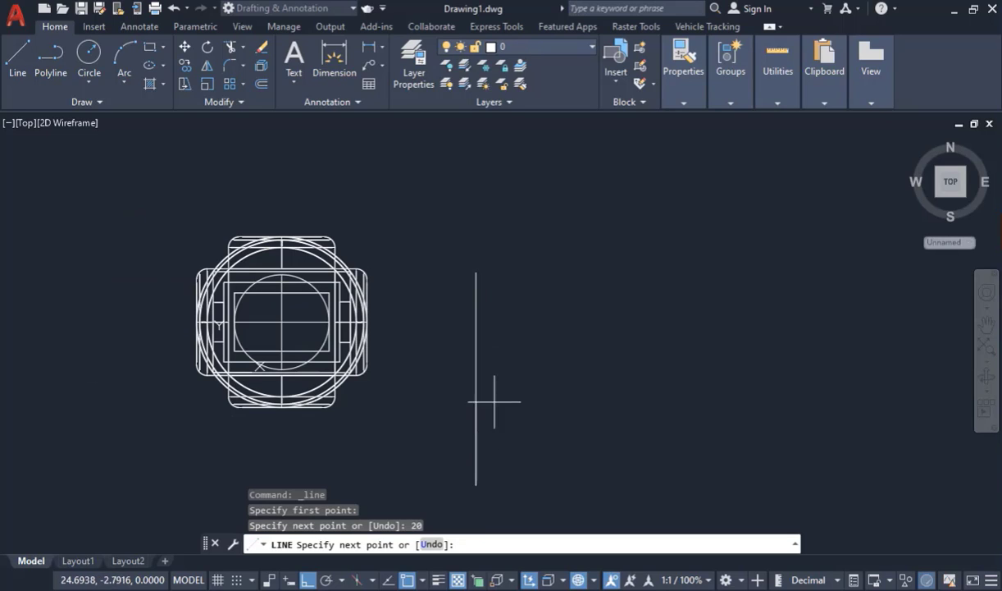
{"action": "key", "text": "Escape"}
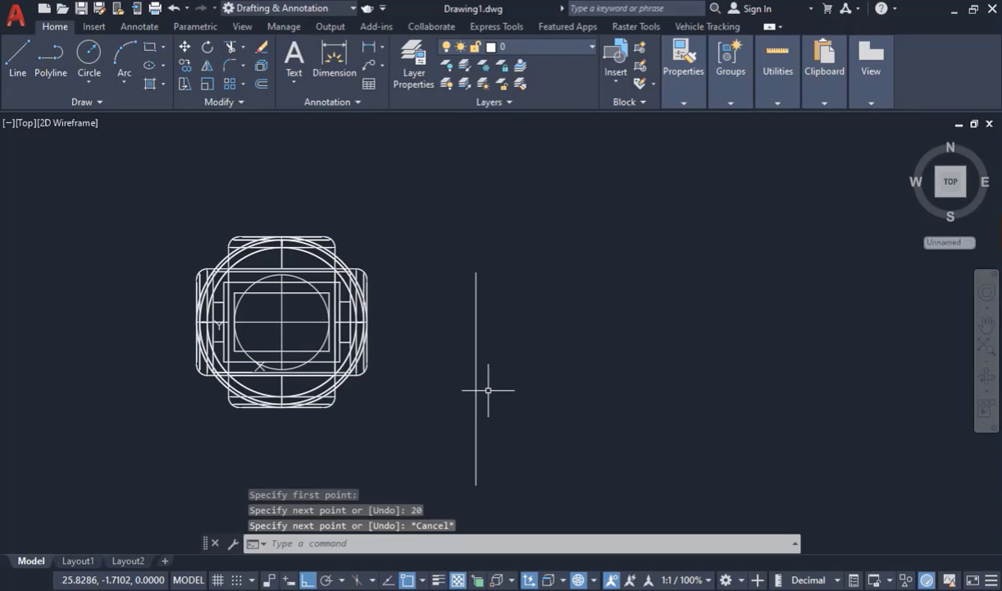
- Draw a 30-unit horizontal line eastward from the midpoint of the vertical line
{"action": "left_click", "coordinate": [17, 55]}
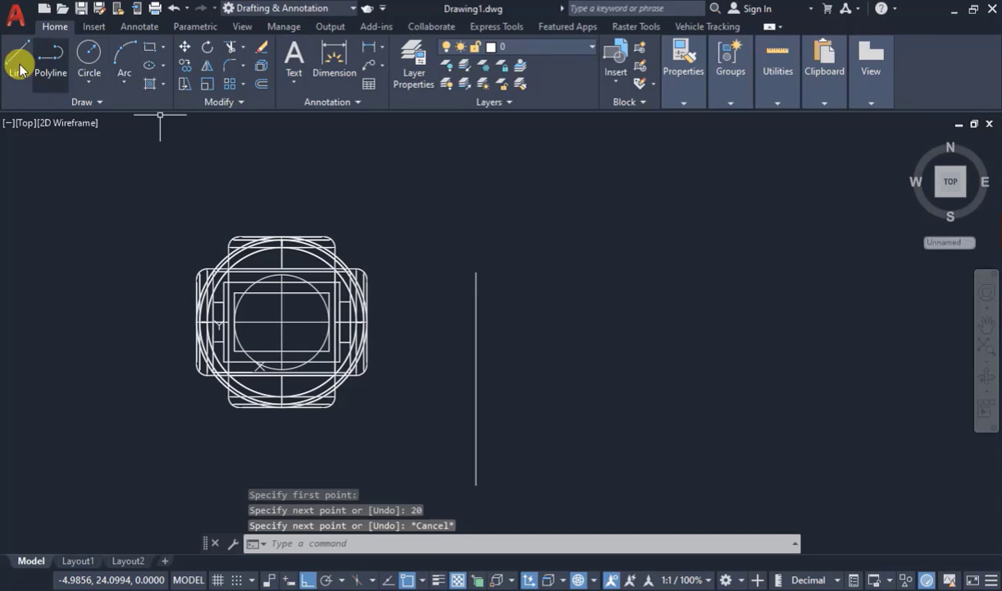
{"action": "left_click", "coordinate": [475, 379]}
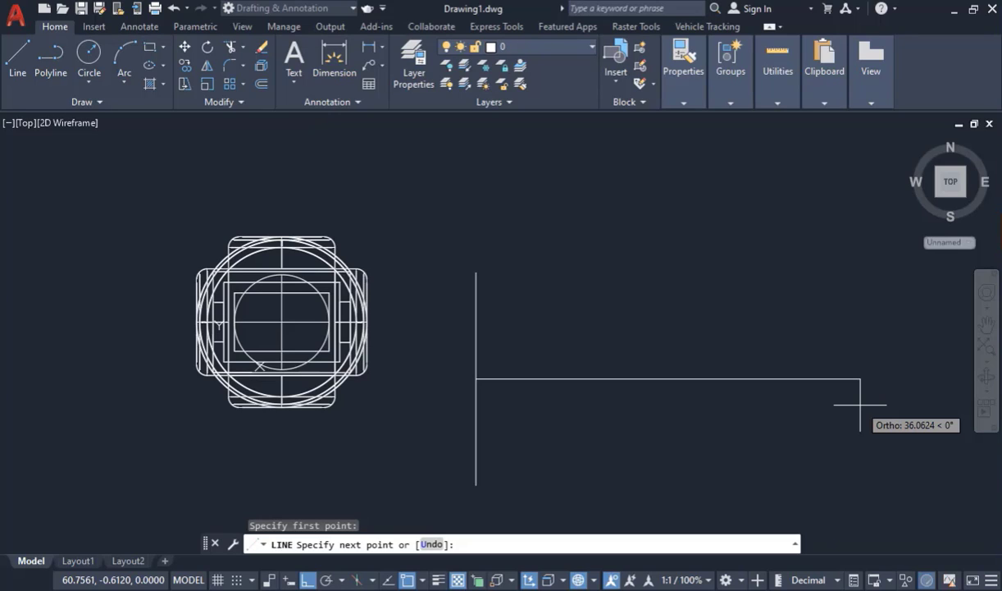
{"action": "type", "text": "30"}
{"action": "key", "text": "Return"}
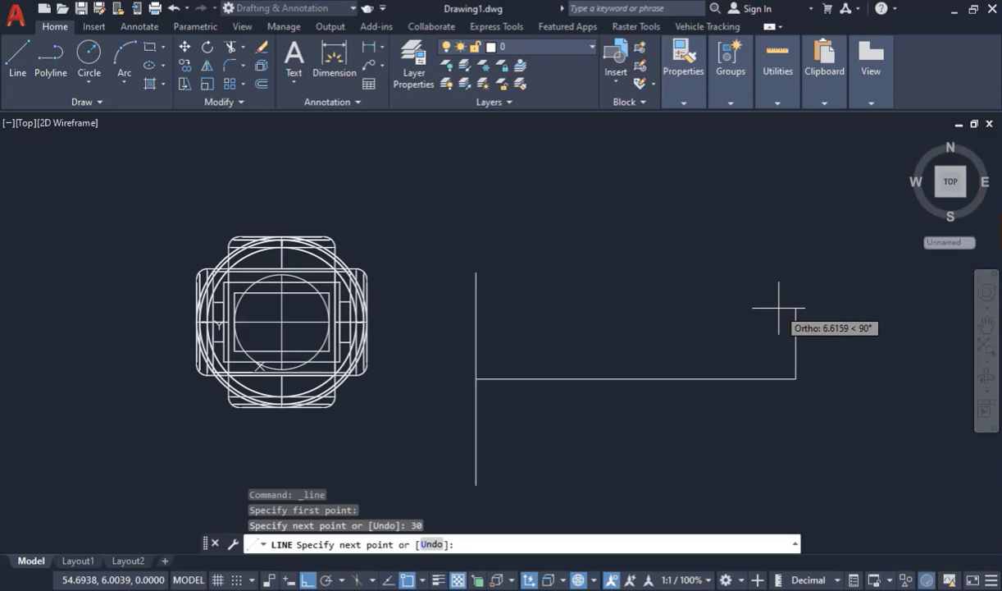
{"action": "key", "text": "Escape"}
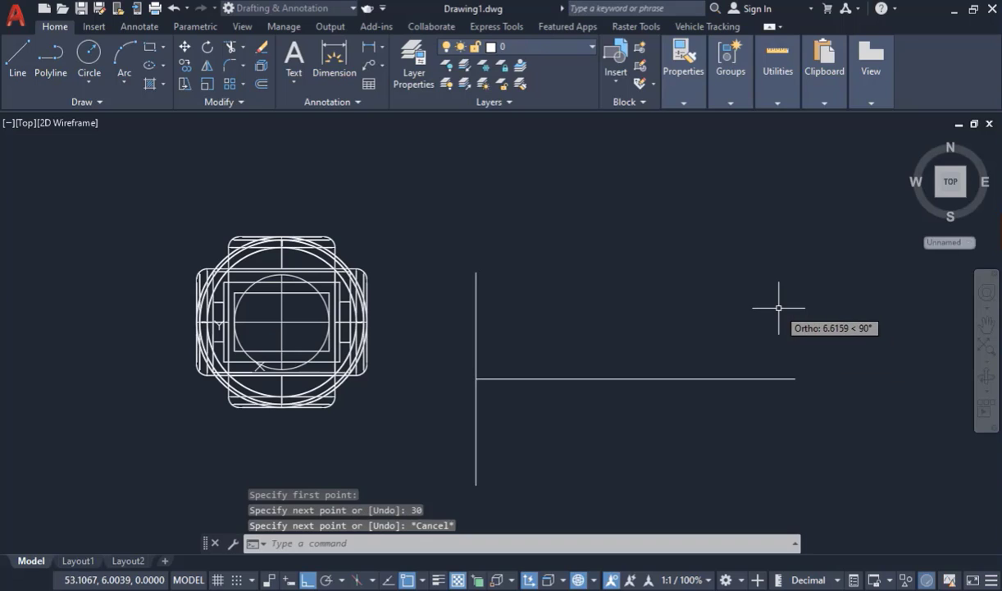
- Draw connected lines from the vertical line's midpoint, 10 units east along the horizontal line and 20 units straight up
{"action": "left_click", "coordinate": [20, 55]}
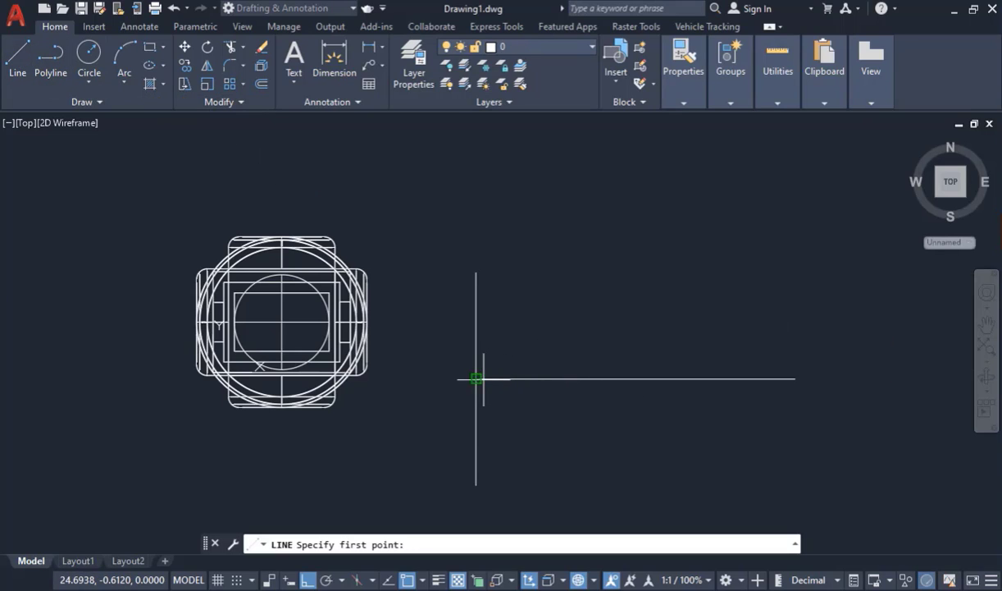
{"action": "left_click", "coordinate": [475, 379]}
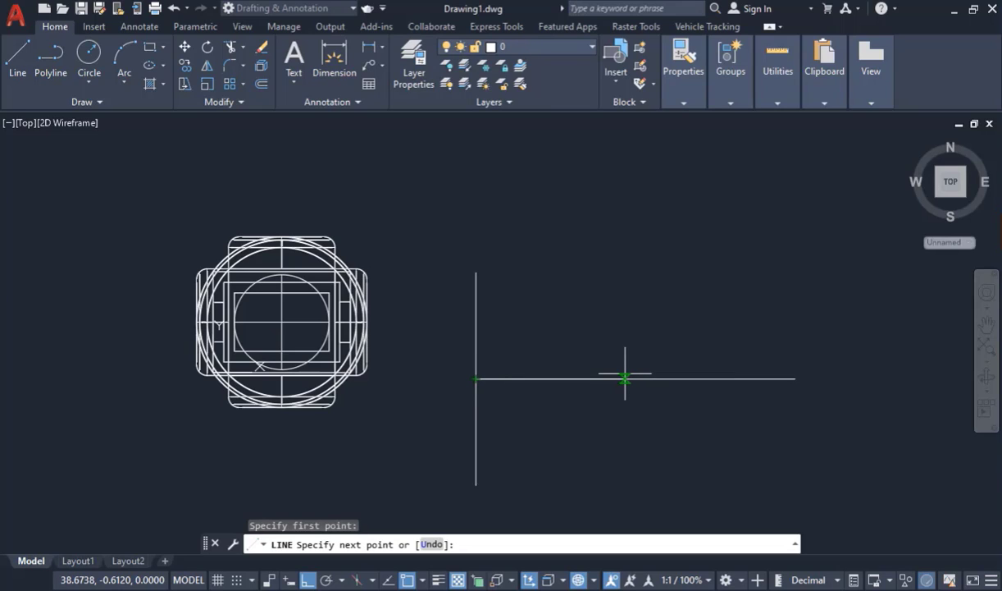
{"action": "type", "text": "10"}
{"action": "key", "text": "Return"}
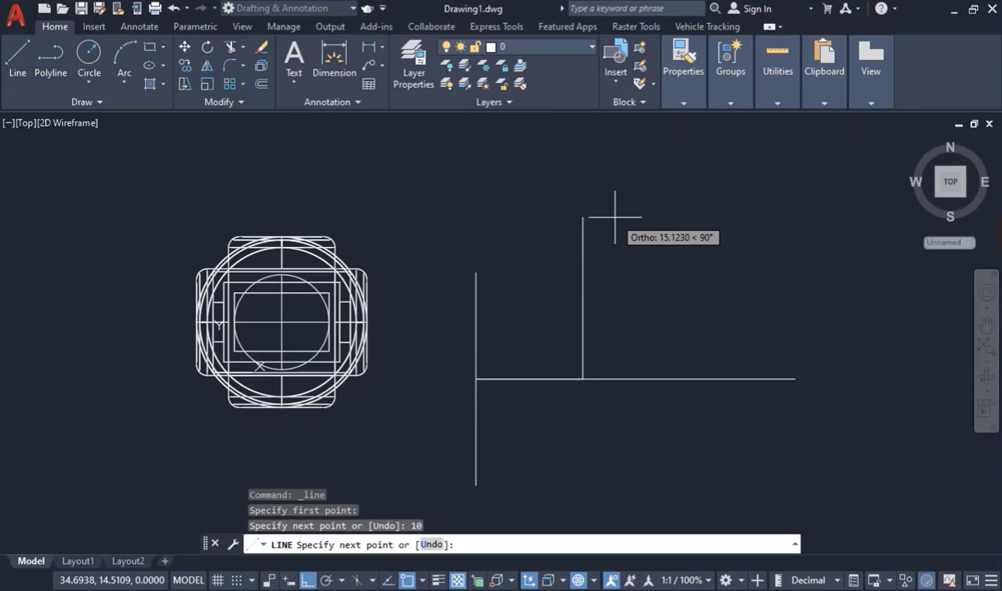
{"action": "type", "text": "20"}
{"action": "key", "text": "Return"}
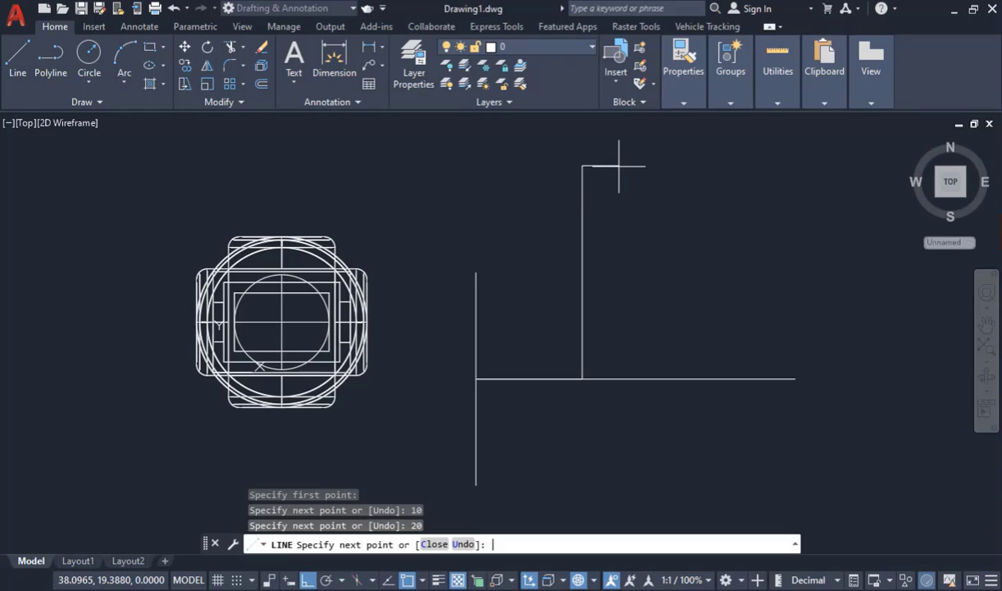
{"action": "key", "text": "Escape"}
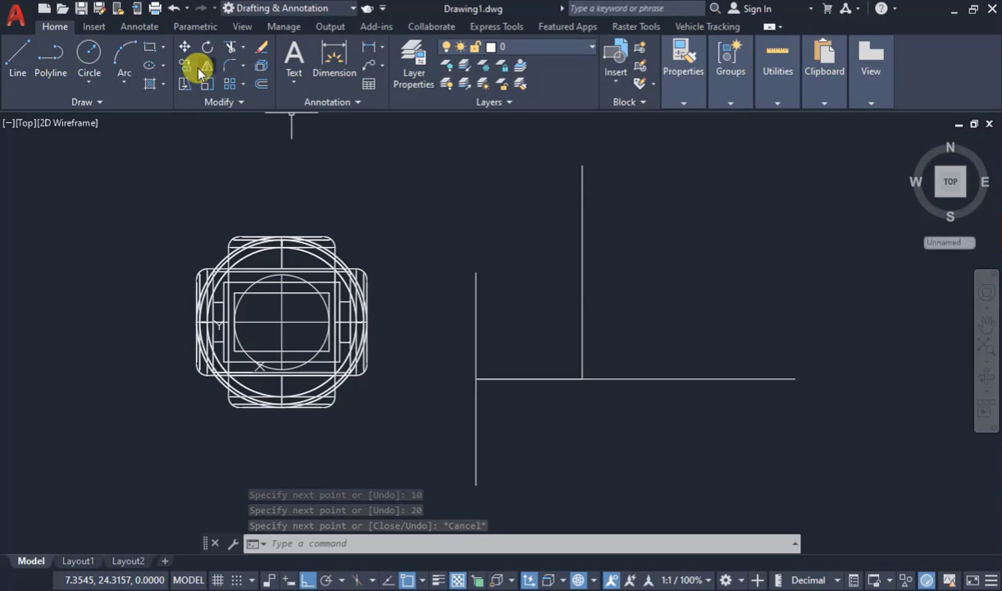
- Draw a Start, End, Radius arc from the first vertical line's upper end to the taller line's top, with radius 11
{"action": "left_click", "coordinate": [124, 85]}
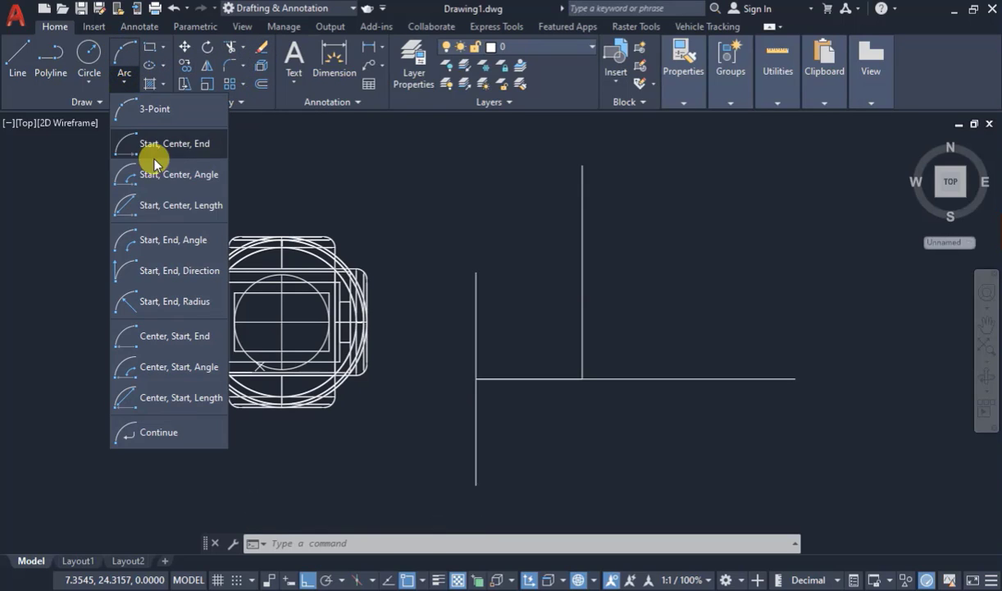
{"action": "left_click", "coordinate": [174, 303]}
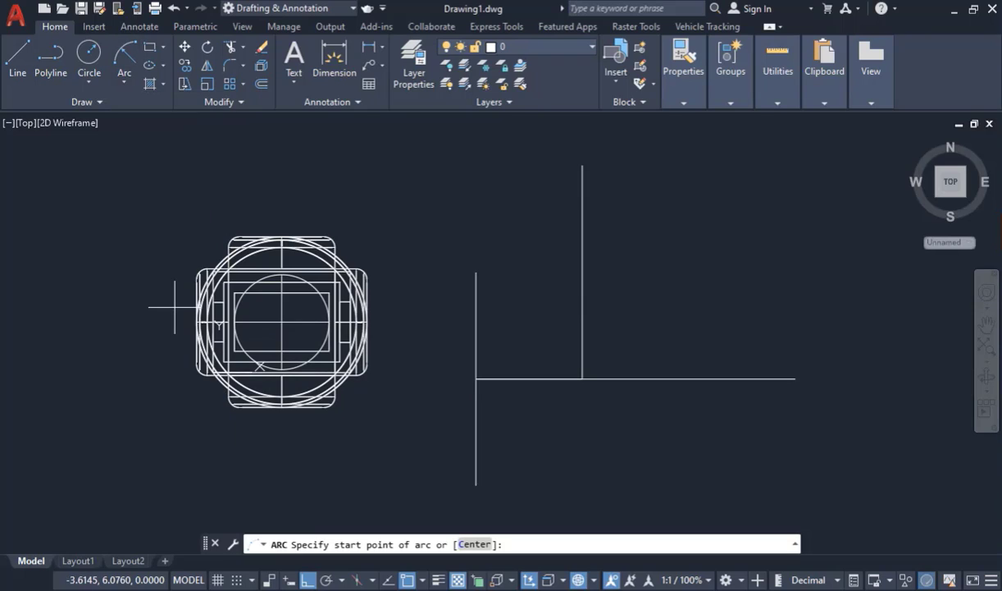
{"action": "left_click", "coordinate": [476, 271]}
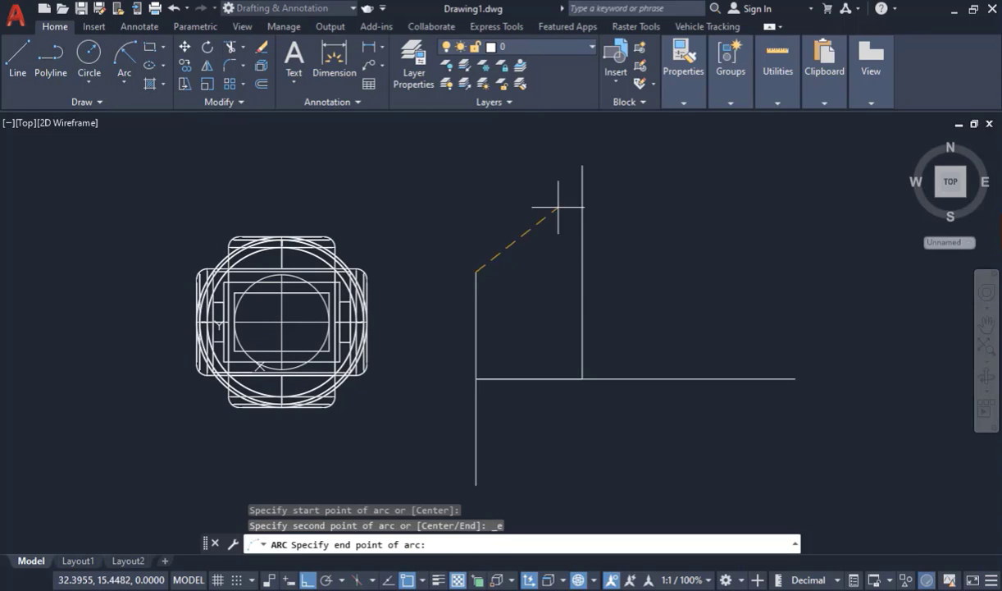
{"action": "left_click", "coordinate": [583, 166]}
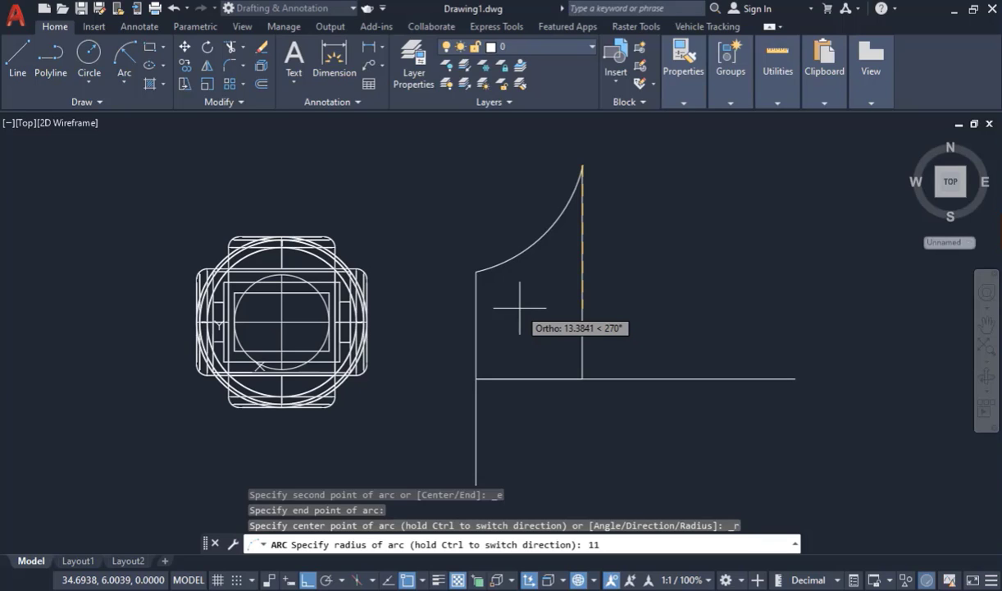
{"action": "key", "text": "Return"}
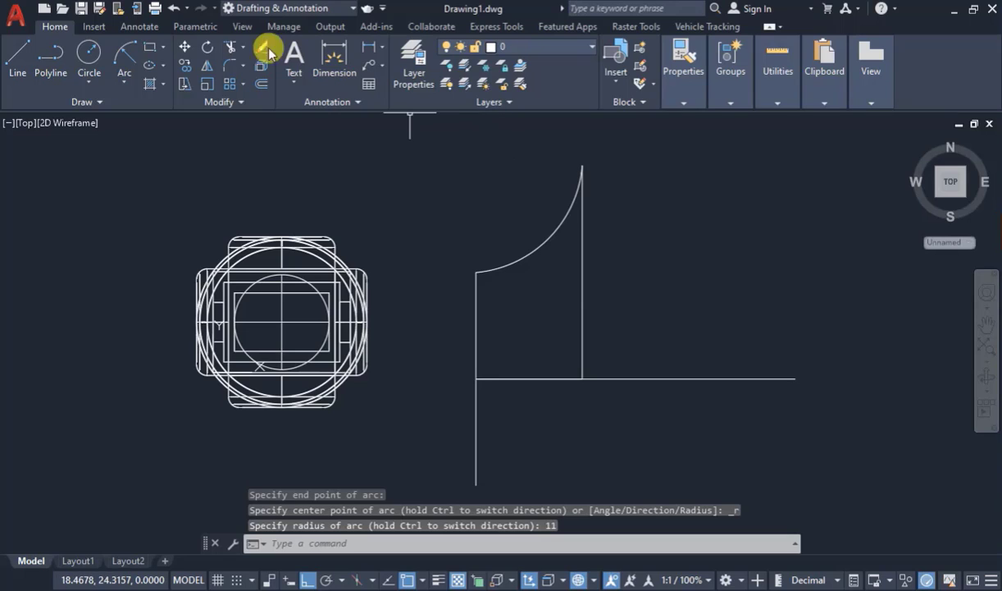
- Draw a circle centred at the foot of the taller vertical line and passing through its top end
{"action": "left_click", "coordinate": [87, 55]}
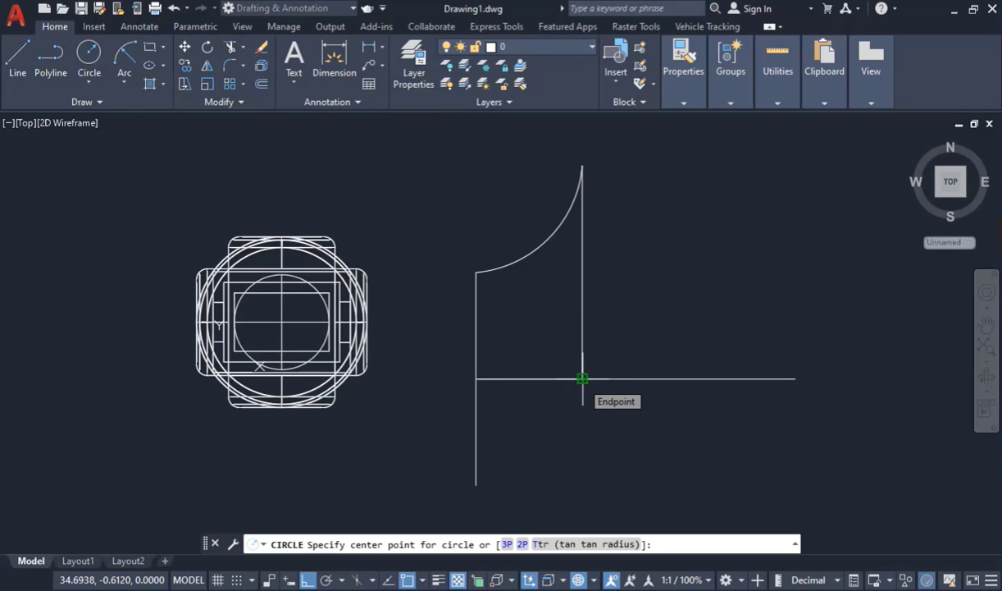
{"action": "scroll", "coordinate": [616, 338], "scroll_direction": "down", "scroll_amount": 1}
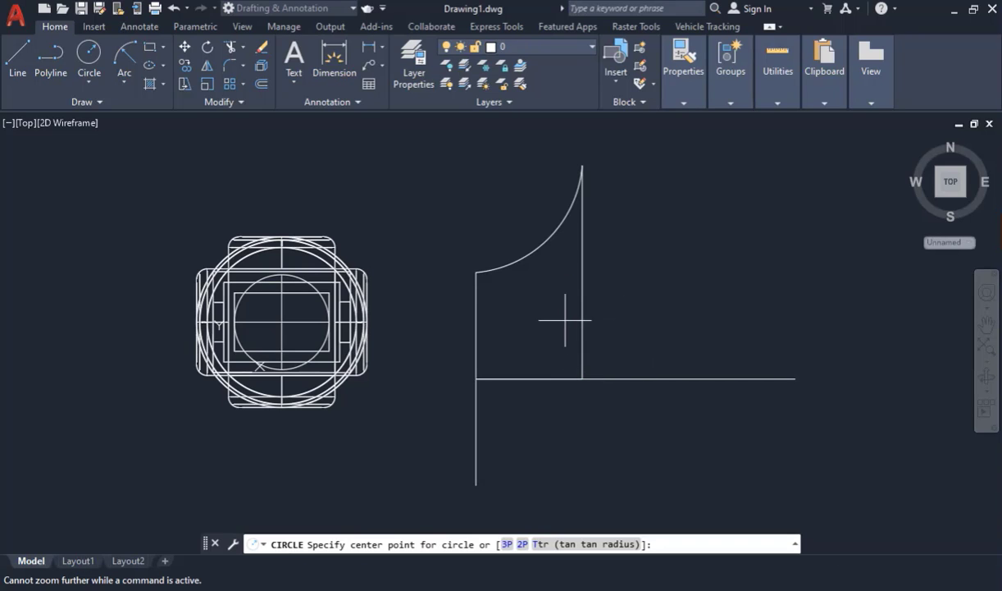
{"action": "left_click", "coordinate": [582, 378]}
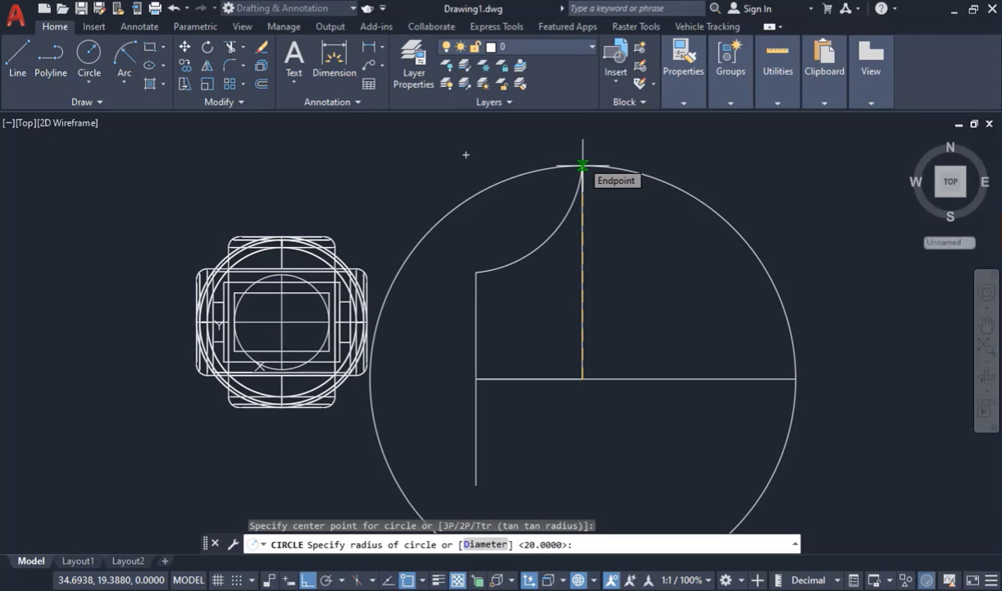
{"action": "left_click", "coordinate": [583, 166]}
{"action": "scroll", "coordinate": [615, 168], "scroll_direction": "down", "scroll_amount": 3}
{"action": "scroll", "coordinate": [670, 178], "scroll_direction": "up", "scroll_amount": 1}
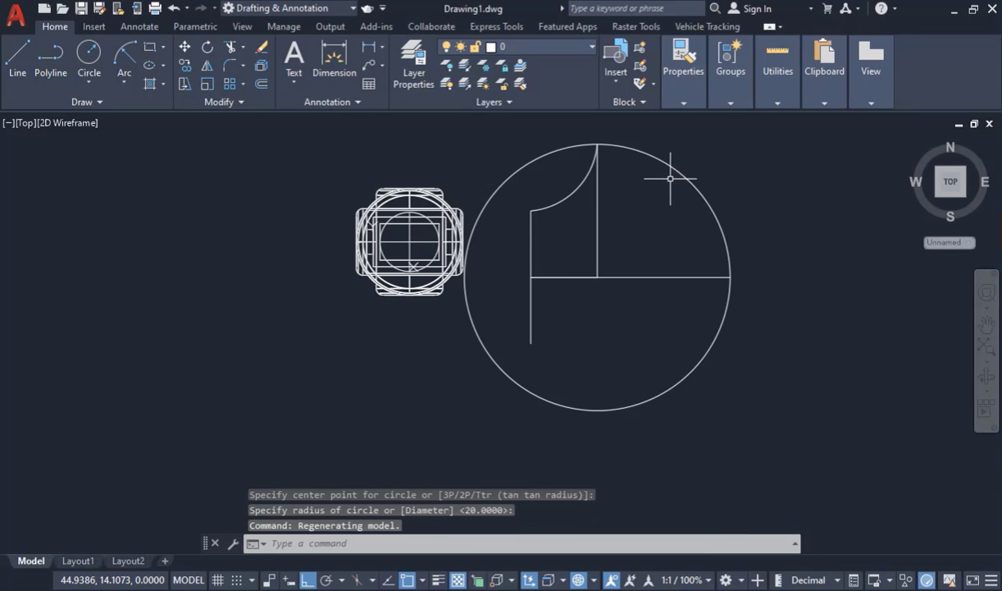
{"action": "key", "text": "Escape"}
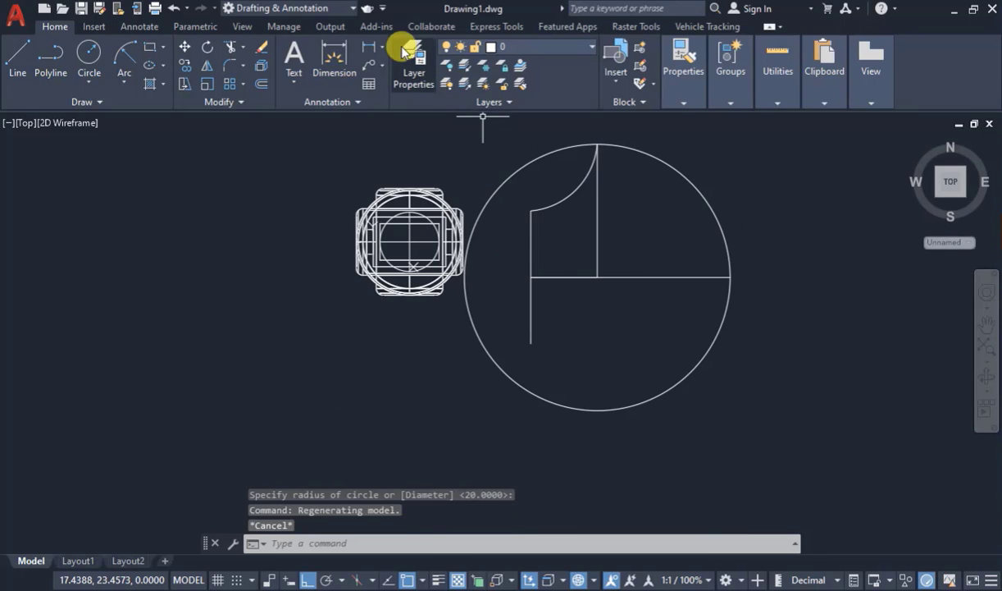
- Draw a 20-unit vertical line from the circle's centre down to its lowest point
{"action": "left_click", "coordinate": [17, 56]}
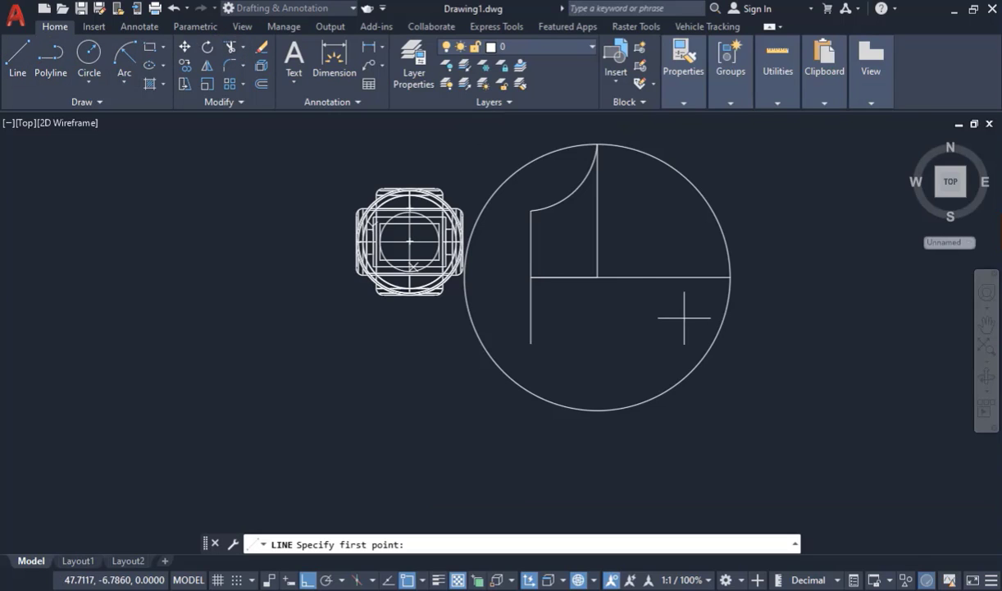
{"action": "left_click", "coordinate": [597, 278]}
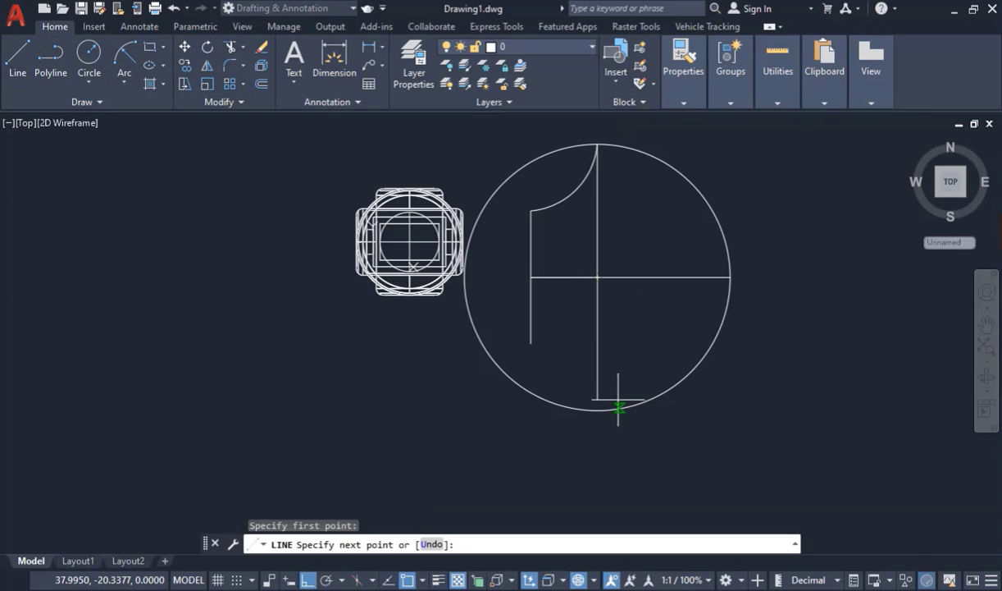
{"action": "type", "text": "20"}
{"action": "key", "text": "Return"}
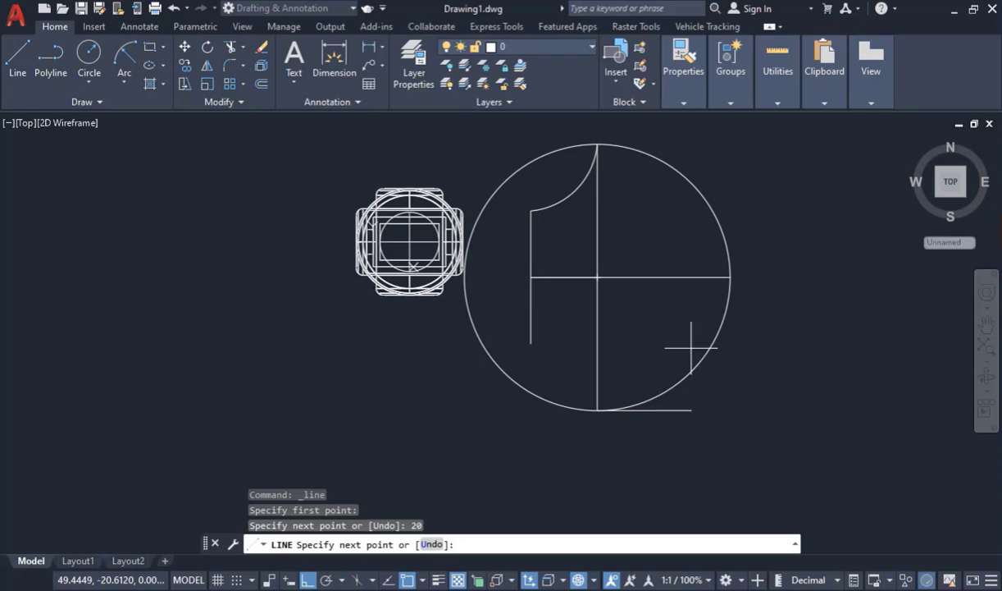
{"action": "key", "text": "Escape"}
- Undo the wrong arc and draw a radius 11 arc from the circle's lowest point to the short vertical line's lower end
{"action": "key", "text": "ctrl+z"}
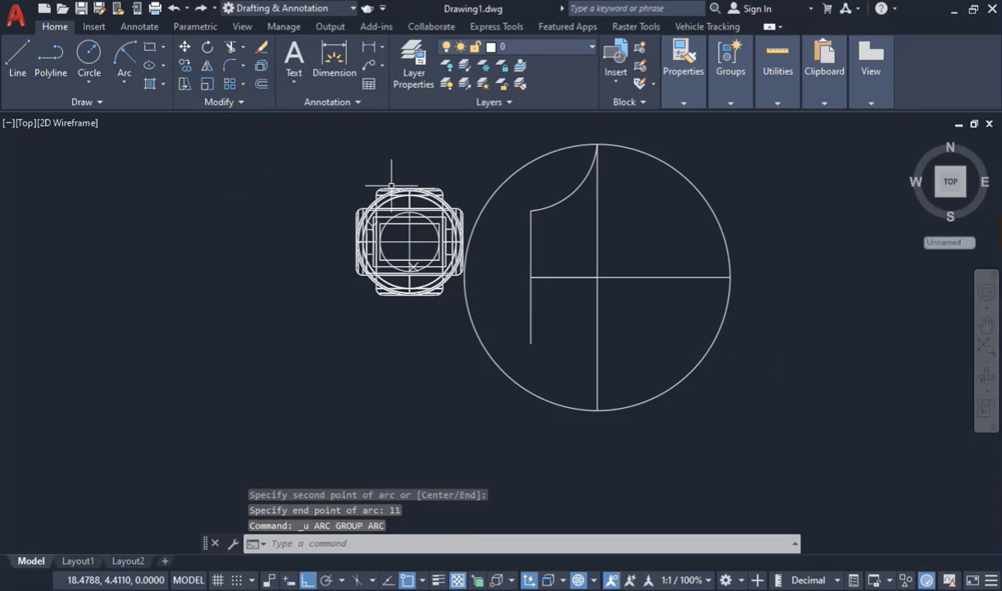
{"action": "left_click", "coordinate": [125, 53]}
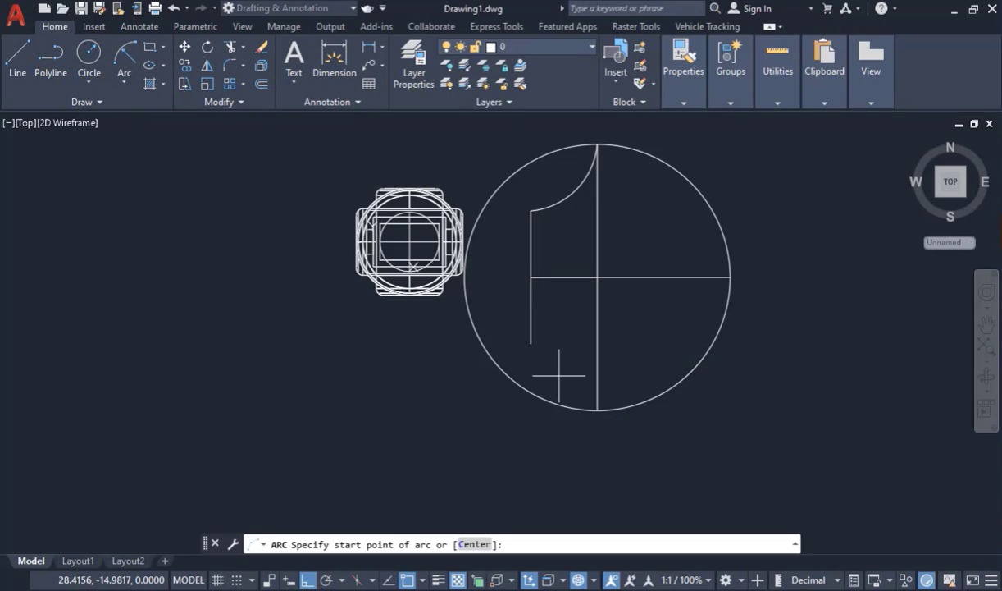
{"action": "left_click", "coordinate": [596, 409]}
{"action": "left_click", "coordinate": [531, 342]}
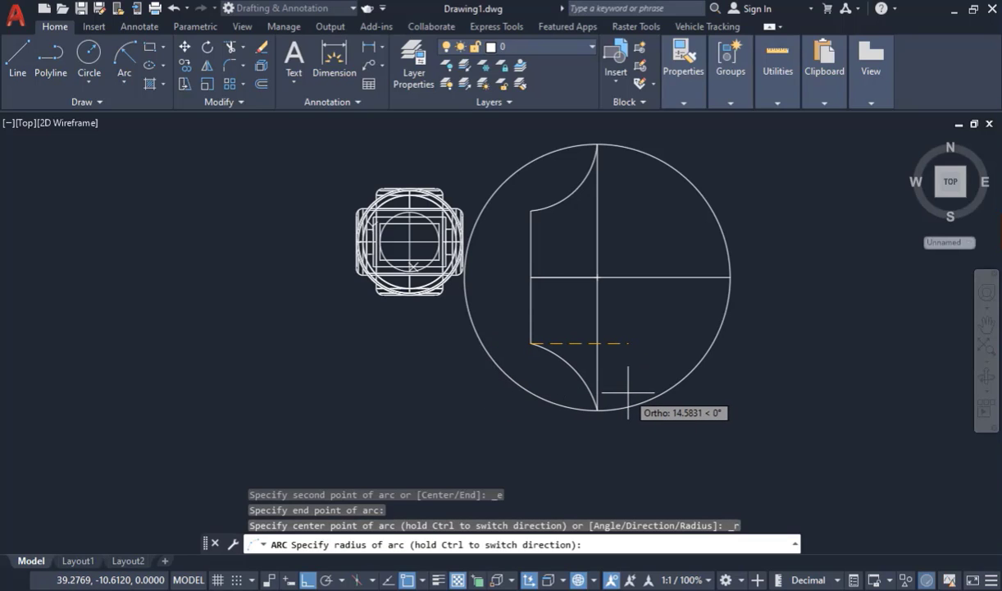
{"action": "type", "text": "11"}
{"action": "key", "text": "Return"}
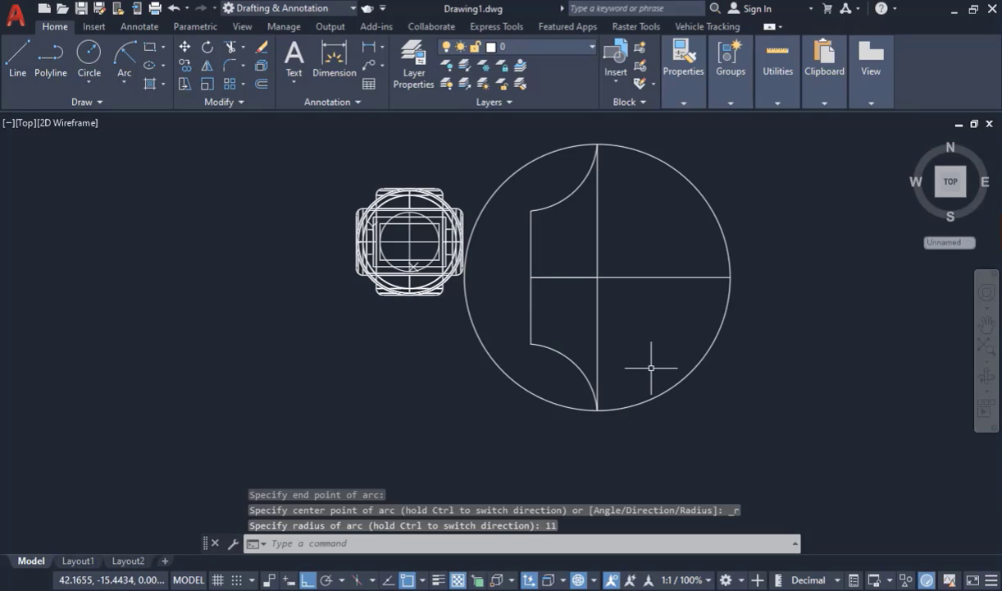
- Trim away the circle's western portion outside the arcs and erase the construction lines inside the profile
{"action": "left_click", "coordinate": [232, 48]}
{"action": "left_click", "coordinate": [493, 196]}
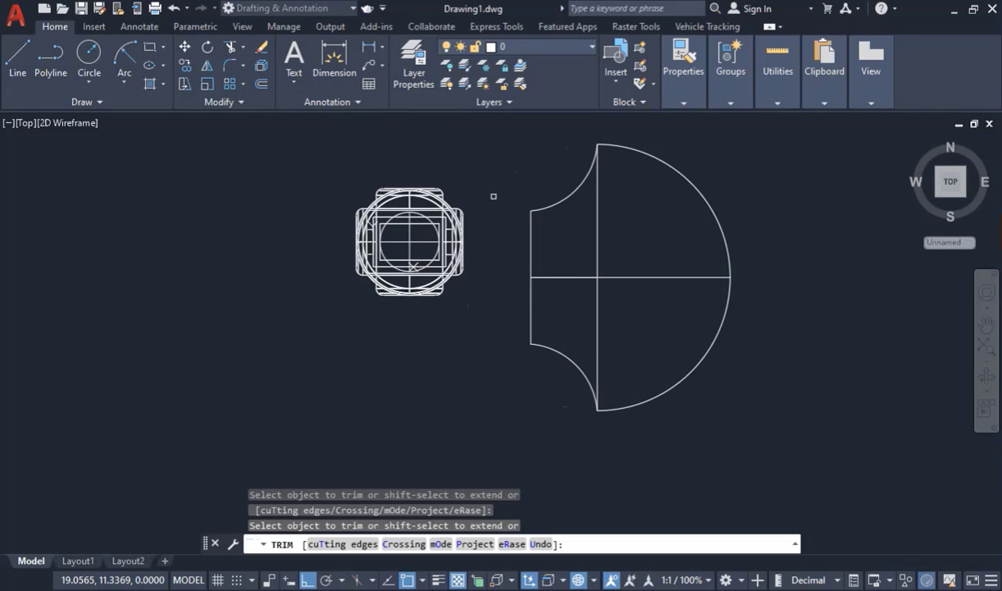
{"action": "key", "text": "Escape"}
{"action": "left_click", "coordinate": [644, 310]}
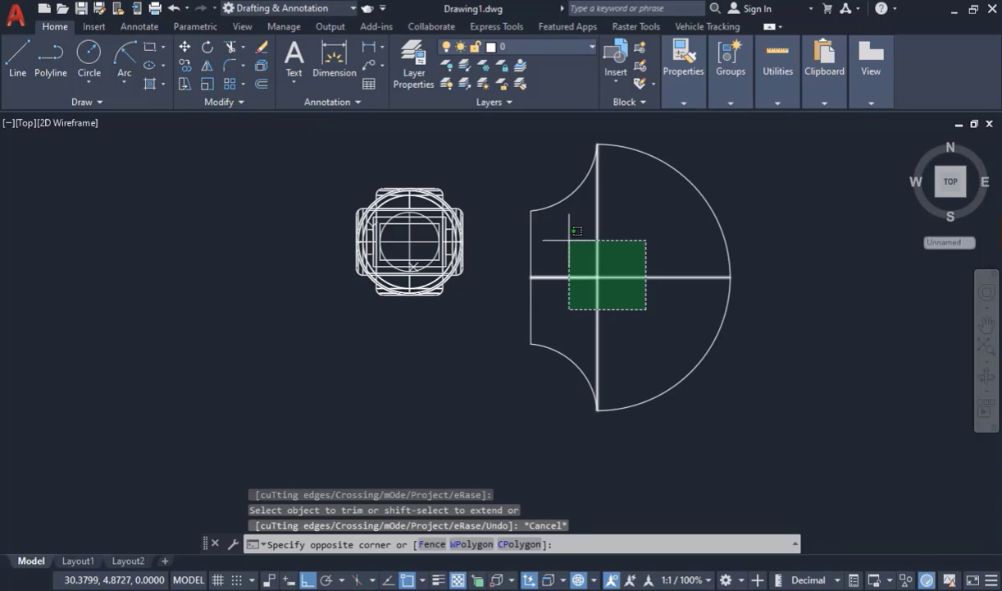
{"action": "left_click", "coordinate": [572, 237]}
{"action": "key", "text": "Delete"}
- Join the large arc, the two small arcs and the vertical line into one closed profile
{"action": "left_click", "coordinate": [853, 398]}
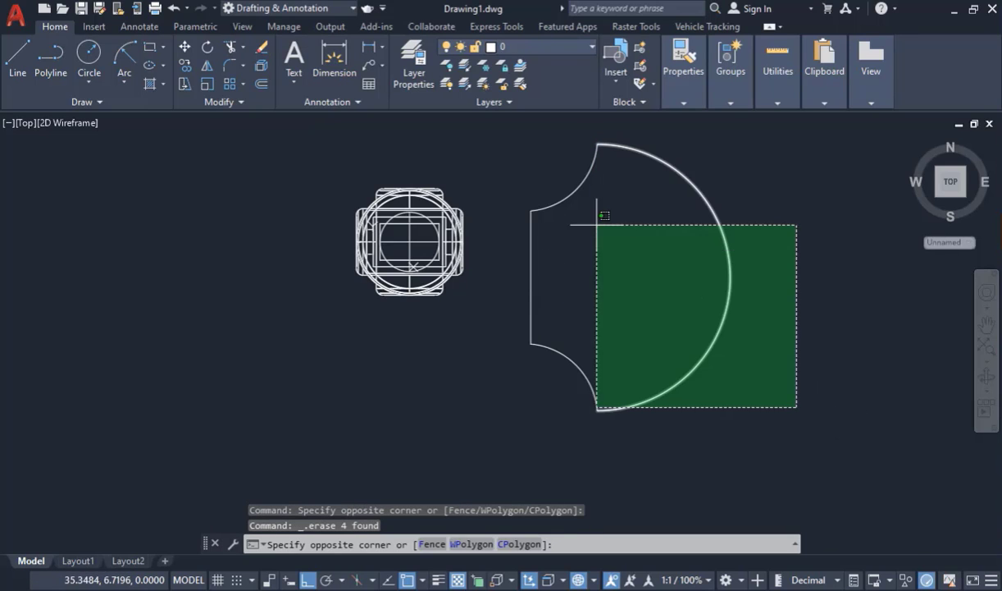
{"action": "left_click", "coordinate": [521, 166]}
{"action": "type", "text": "j"}
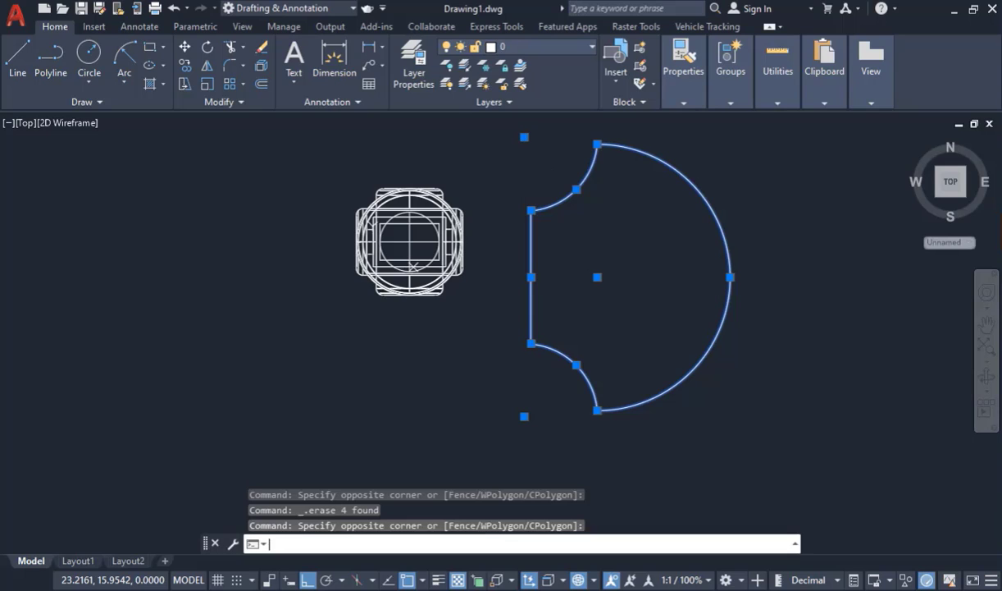
{"action": "key", "text": "Return"}
{"action": "scroll", "coordinate": [319, 410], "scroll_direction": "down", "scroll_amount": 5}
{"action": "scroll", "coordinate": [350, 416], "scroll_direction": "up", "scroll_amount": 5}
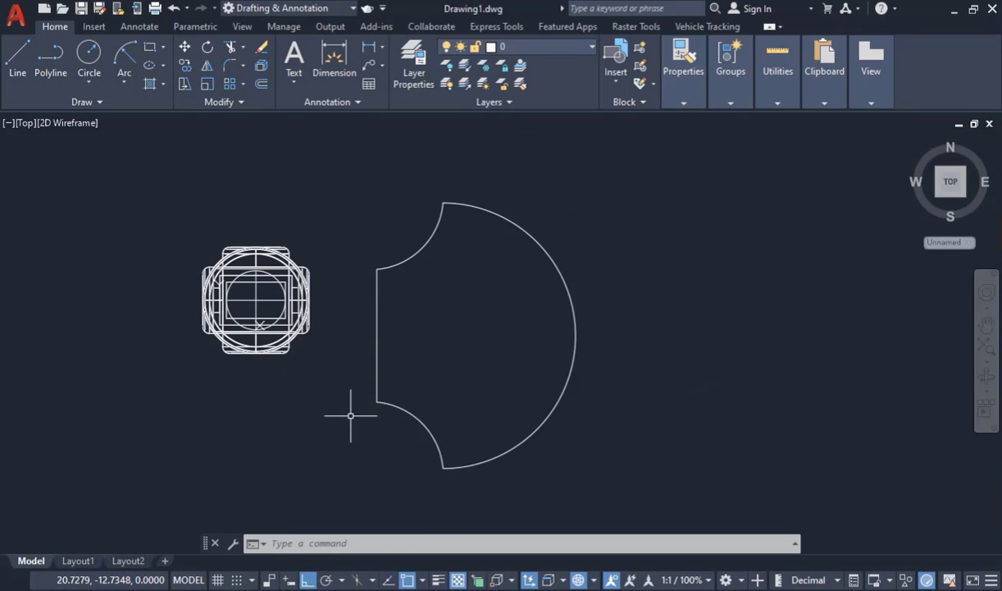
{"action": "left_click", "coordinate": [88, 123]}
{"action": "left_click", "coordinate": [88, 122]}
{"action": "left_click", "coordinate": [82, 122]}
{"action": "left_click", "coordinate": [29, 123]}
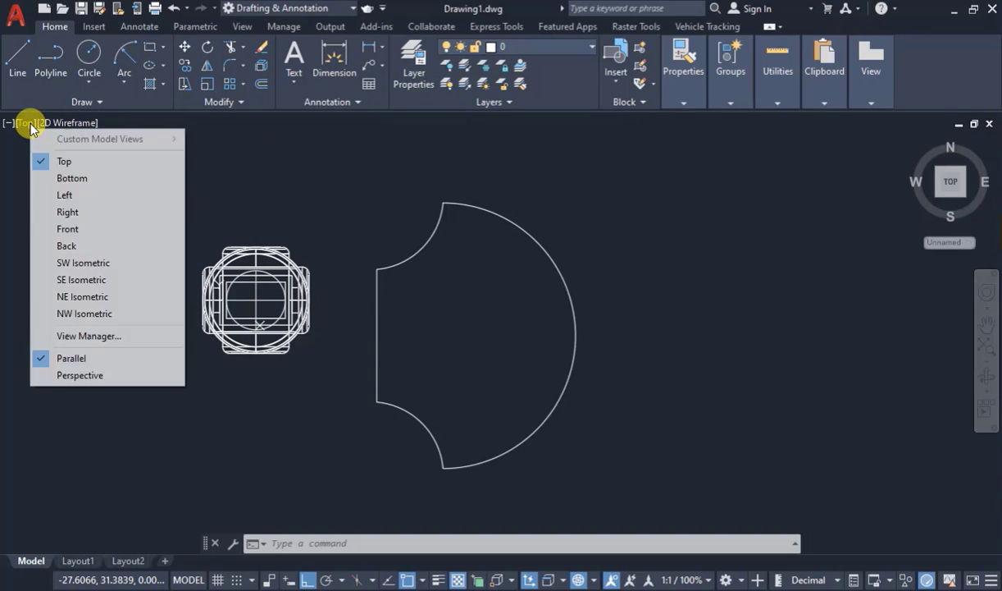
{"action": "left_click", "coordinate": [32, 123]}
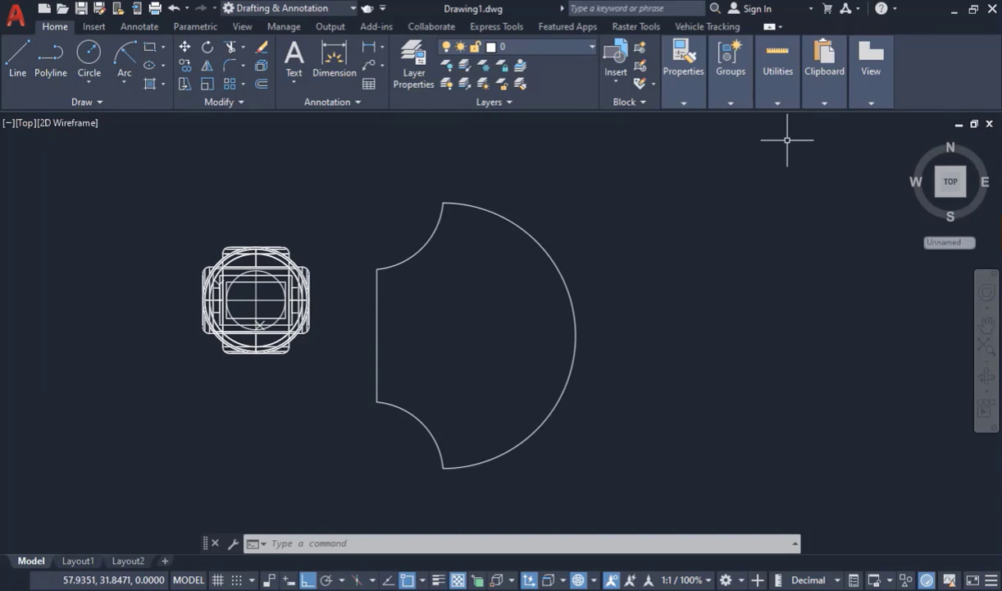
- Switch the workspace to 3D Modeling and set the viewport to the Front view
{"action": "left_click", "coordinate": [316, 8]}
{"action": "left_click", "coordinate": [252, 59]}
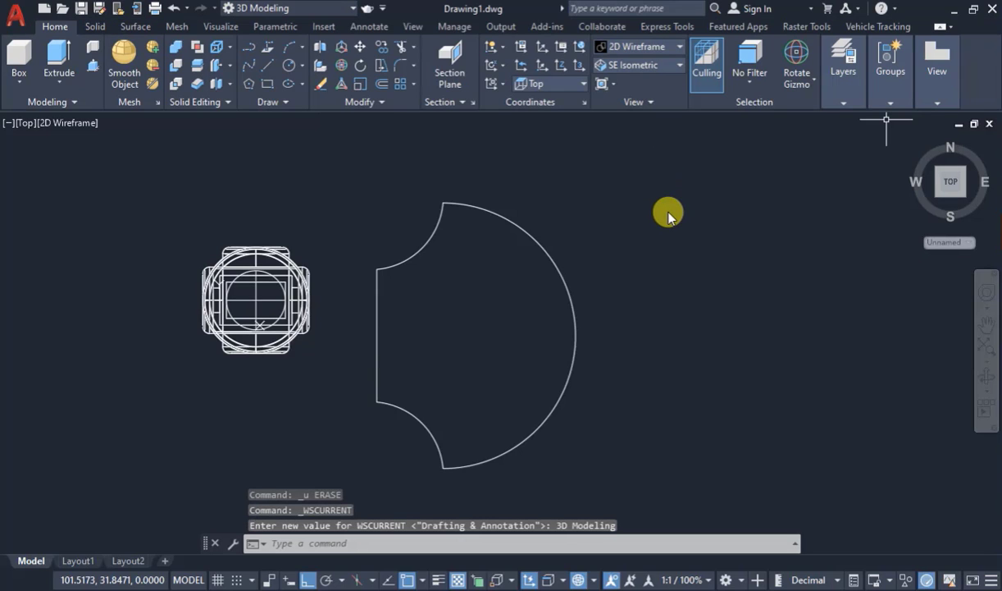
{"action": "left_click", "coordinate": [27, 123]}
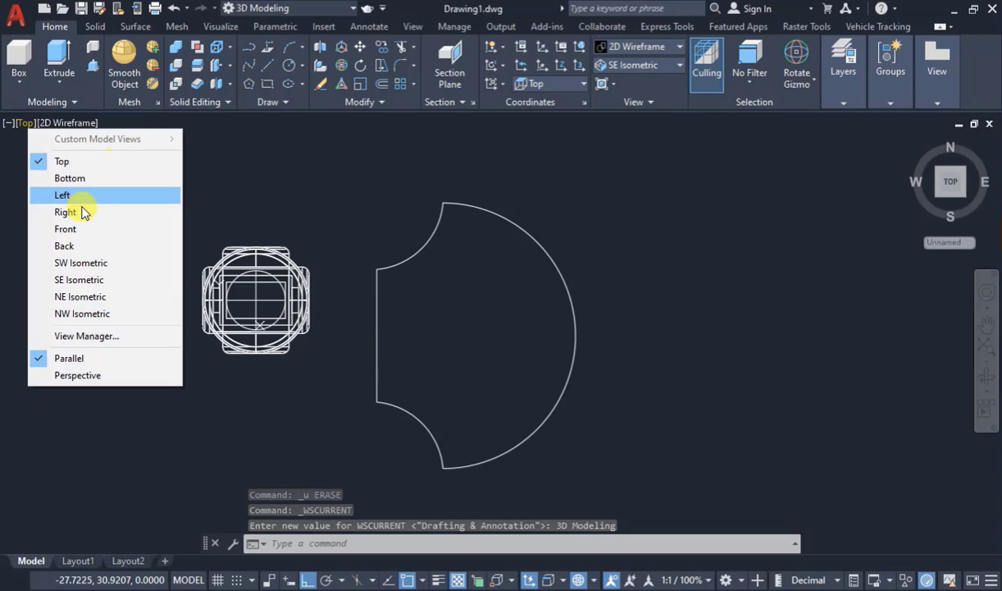
{"action": "left_click", "coordinate": [65, 229]}
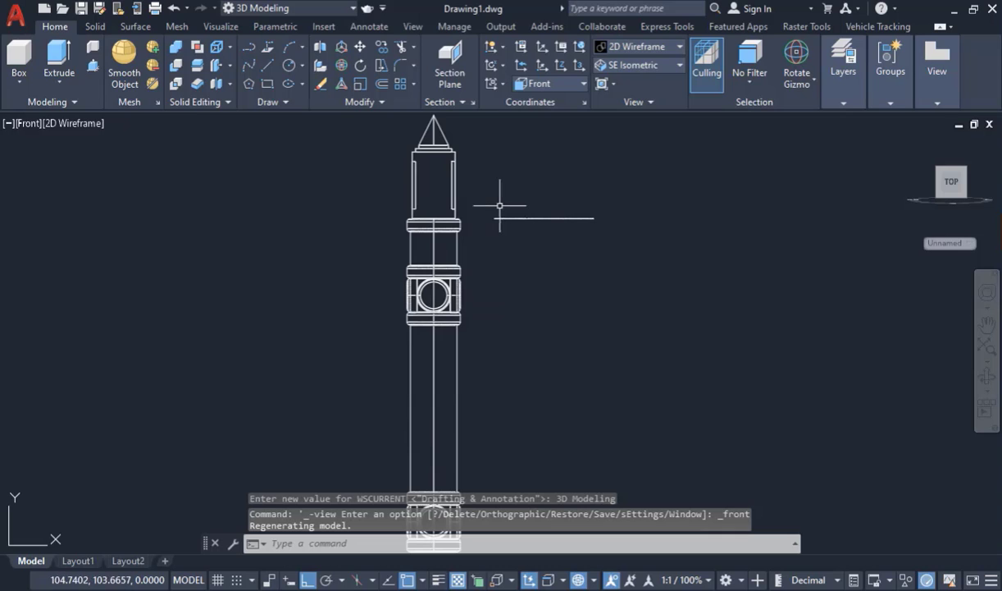
- Rotate the closed profile about the X axis with 3D Rotate so that it stands upright beside the tower
{"action": "scroll", "coordinate": [499, 206], "scroll_direction": "up", "scroll_amount": 5}
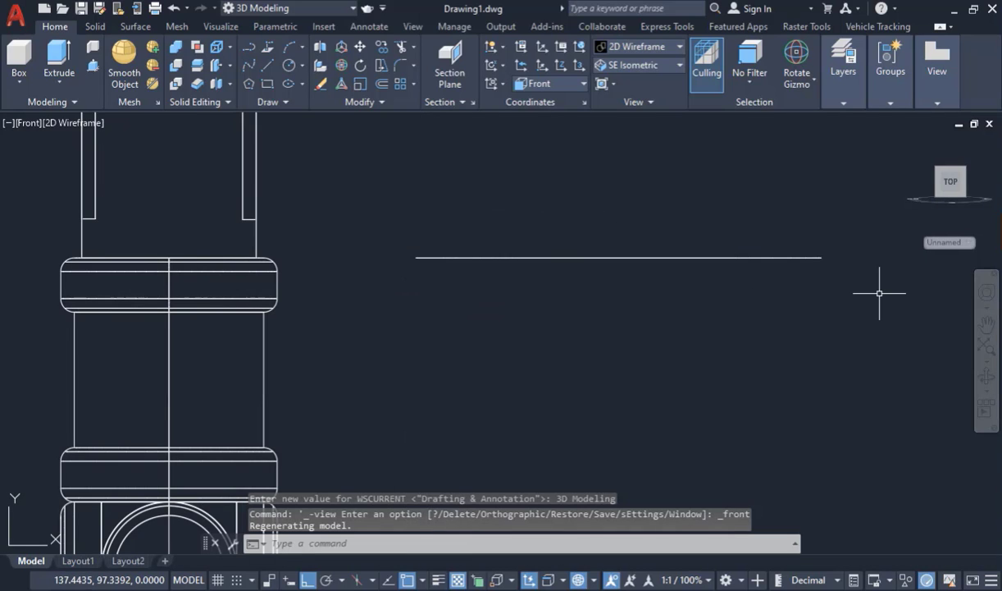
{"action": "left_click", "coordinate": [985, 375]}
{"action": "mouse_move", "coordinate": [589, 335]}
{"action": "left_mouse_down"}
{"action": "mouse_move", "coordinate": [678, 283]}
{"action": "mouse_move", "coordinate": [592, 311]}
{"action": "mouse_move", "coordinate": [561, 347]}
{"action": "mouse_move", "coordinate": [521, 345]}
{"action": "mouse_move", "coordinate": [548, 363]}
{"action": "mouse_move", "coordinate": [538, 412]}
{"action": "left_mouse_up"}
{"action": "key", "text": "Escape"}
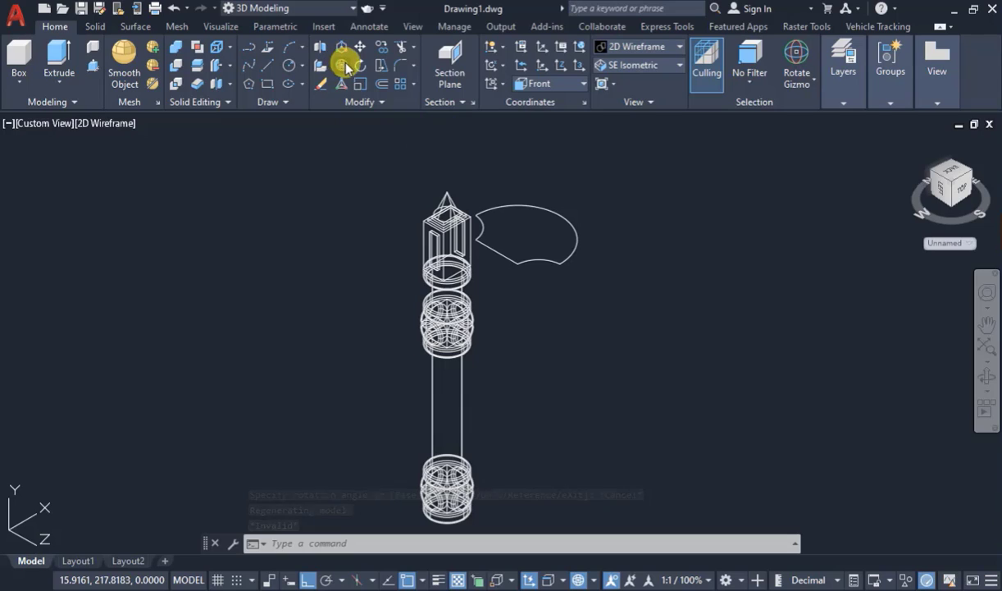
{"action": "left_click", "coordinate": [346, 68]}
{"action": "left_click", "coordinate": [577, 246]}
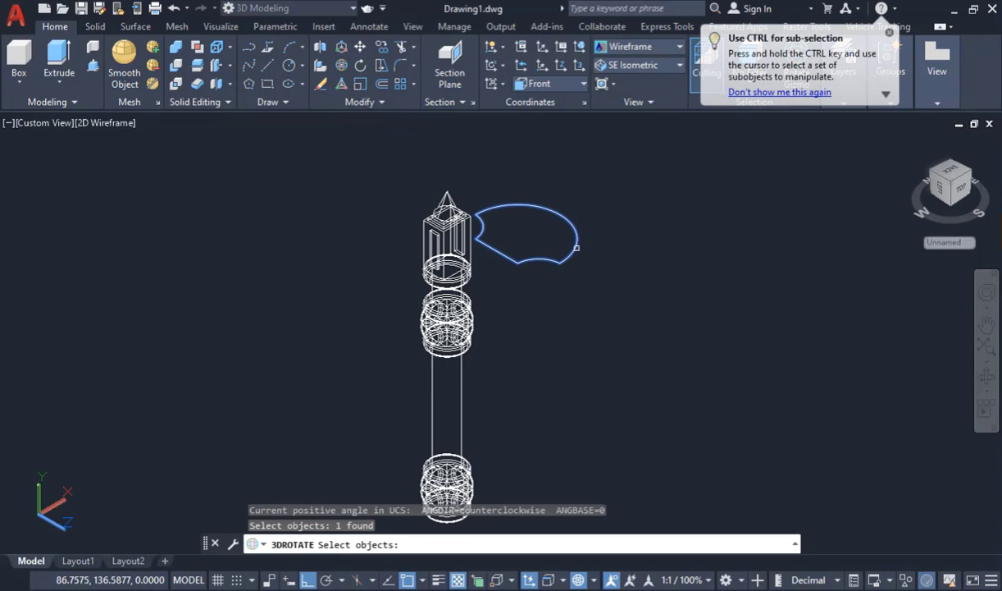
{"action": "key", "text": "Return"}
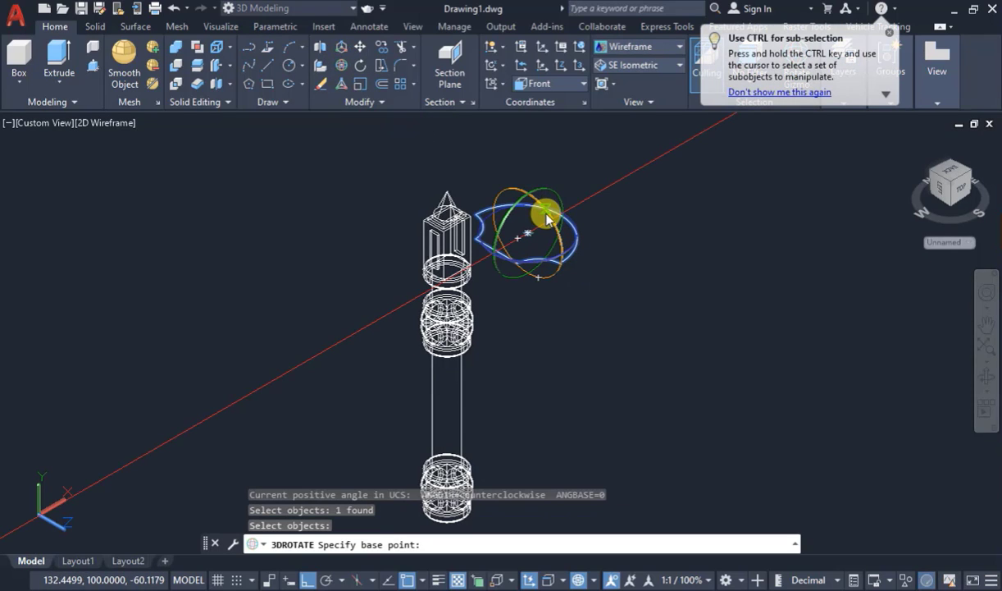
{"action": "left_click", "coordinate": [548, 217]}
{"action": "left_click", "coordinate": [542, 298]}
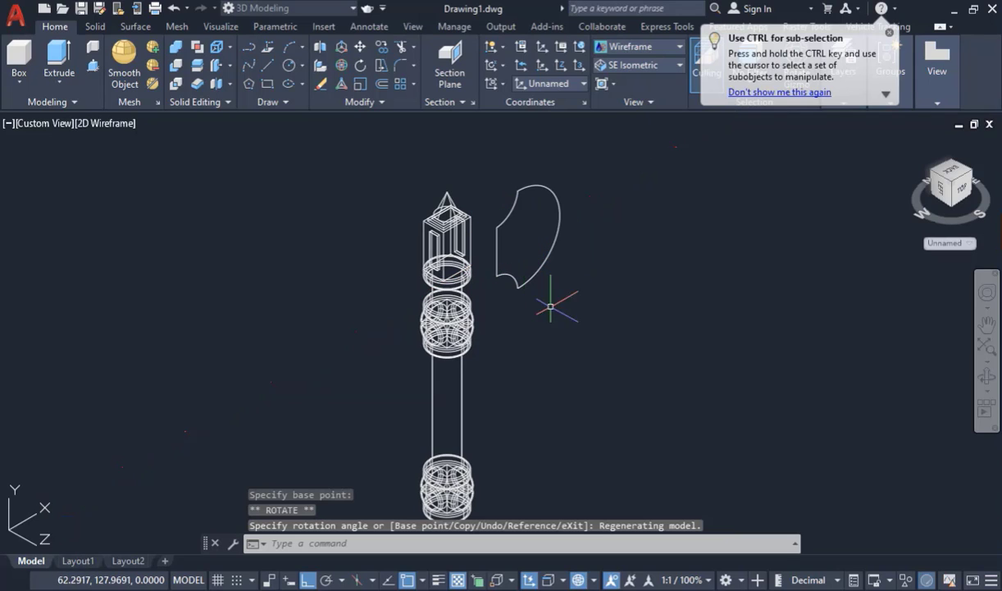
- Extrude the upright closed profile into a solid 10 units thick
{"action": "scroll", "coordinate": [586, 190], "scroll_direction": "up", "scroll_amount": 3}
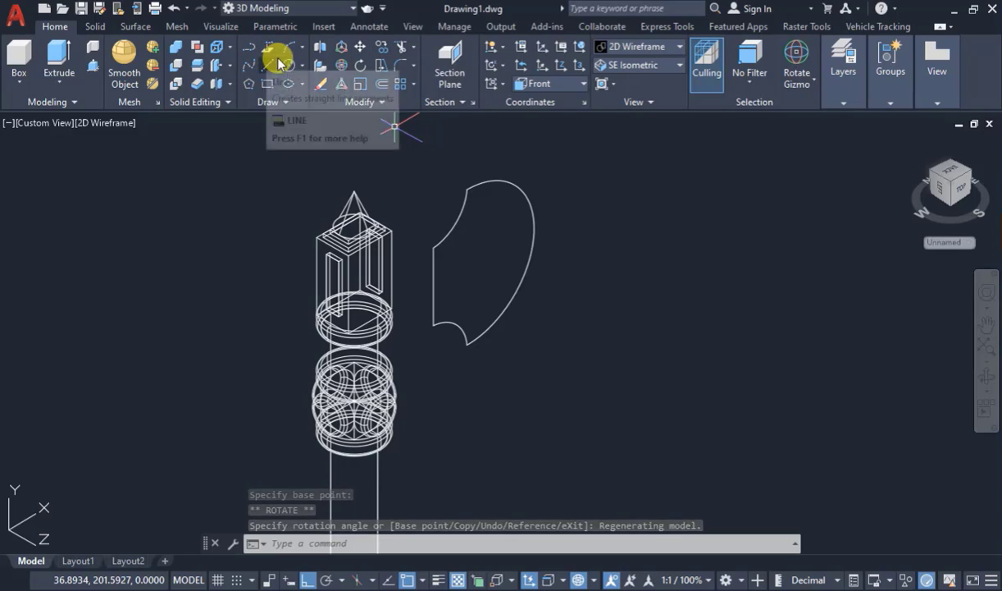
{"action": "left_click", "coordinate": [60, 58]}
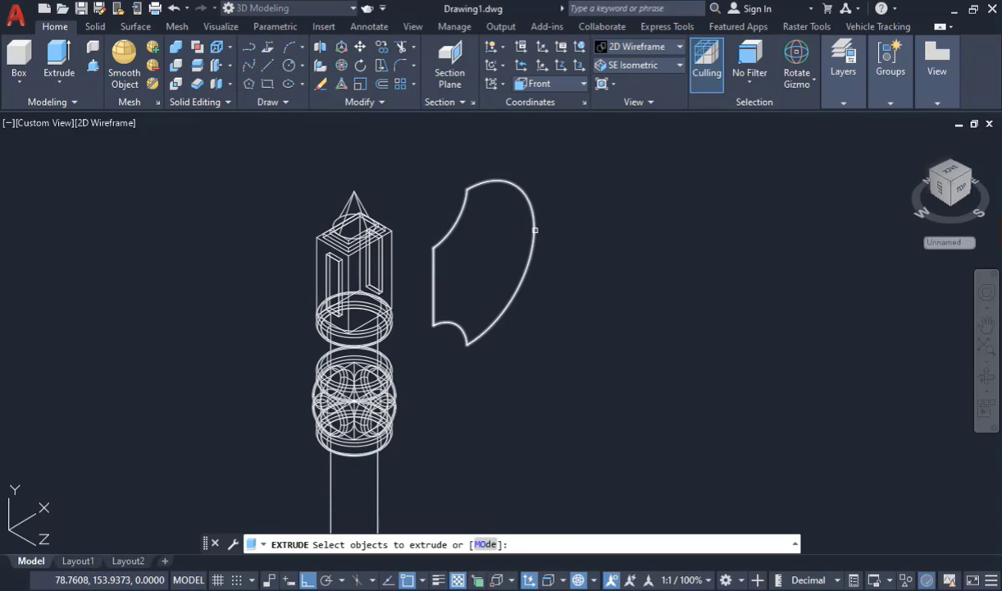
{"action": "left_click", "coordinate": [534, 234]}
{"action": "right_click", "coordinate": [536, 238]}
{"action": "left_click", "coordinate": [558, 253]}
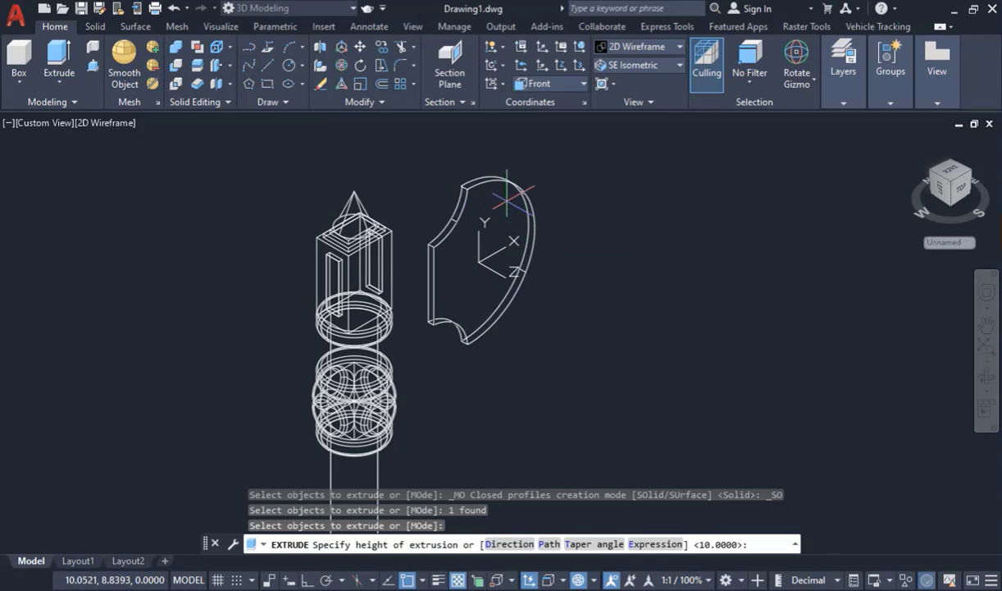
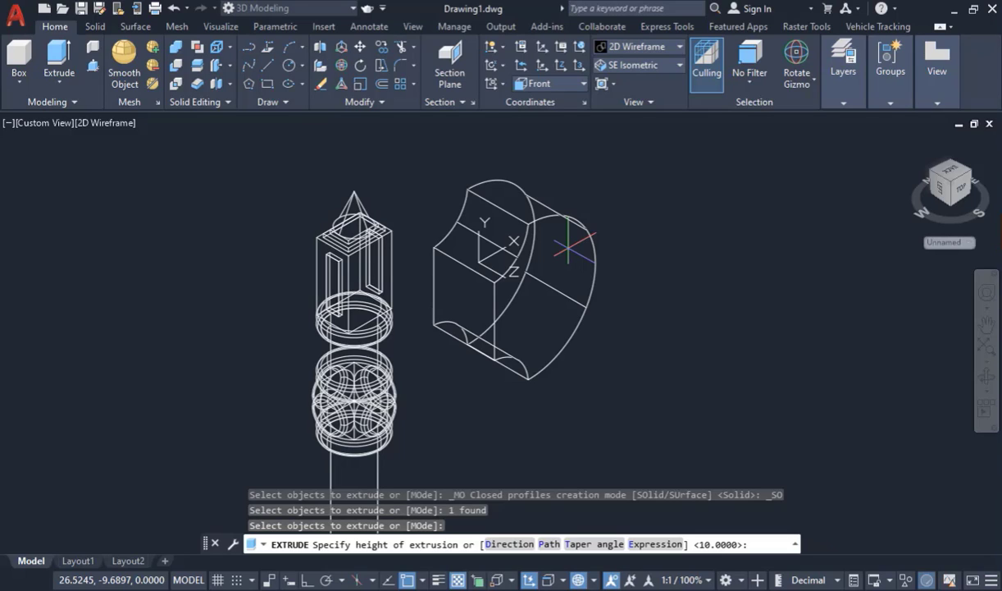
{"action": "key", "text": "Return"}
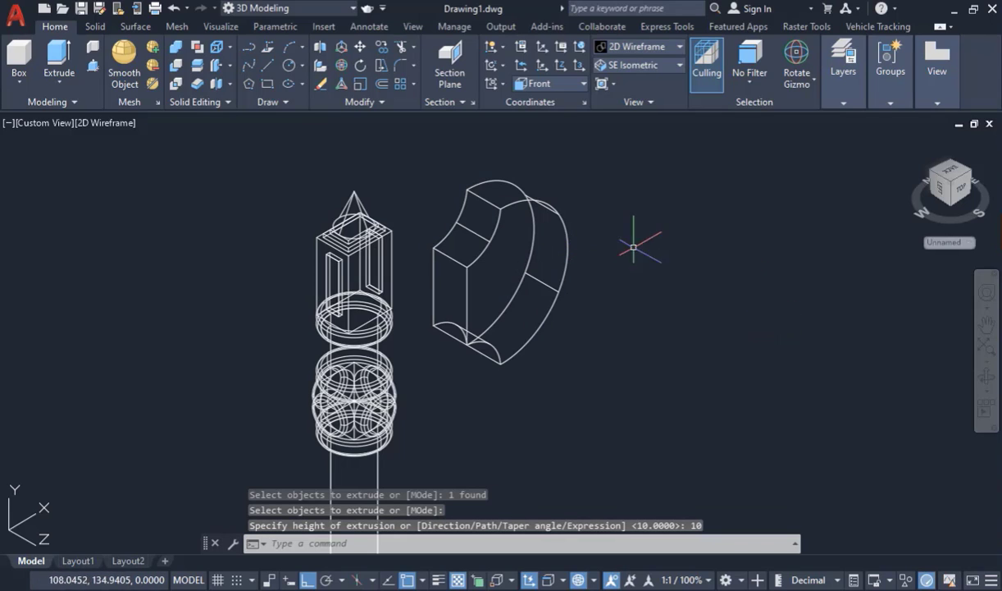
- Chamfer the rear edge of the solid's large curved face with a base surface distance of 5 and an other surface distance of 7
{"action": "left_click", "coordinate": [414, 65]}
{"action": "left_click", "coordinate": [436, 119]}
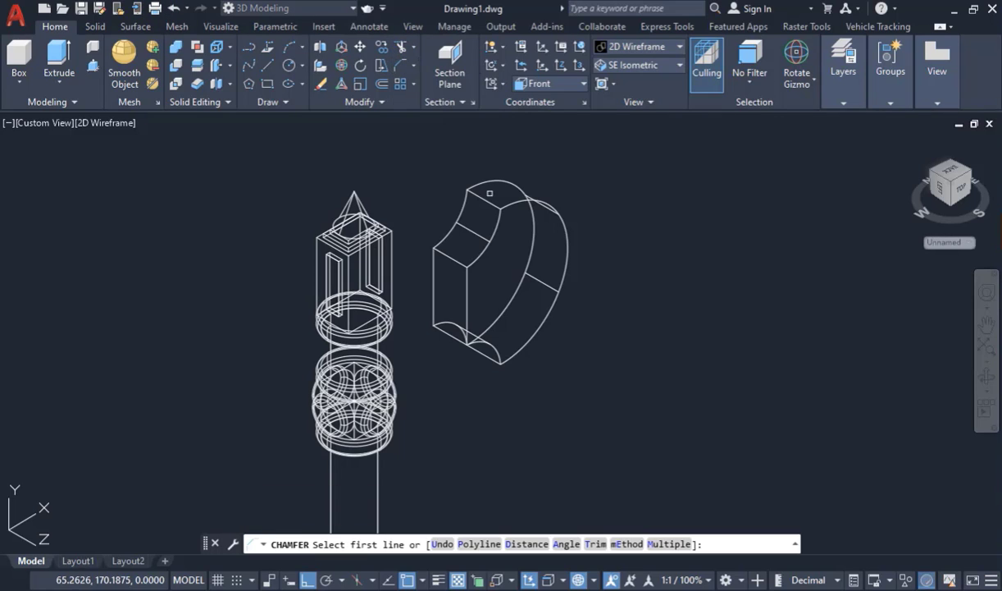
{"action": "scroll", "coordinate": [522, 244], "scroll_direction": "up", "scroll_amount": 3}
{"action": "left_click", "coordinate": [522, 243]}
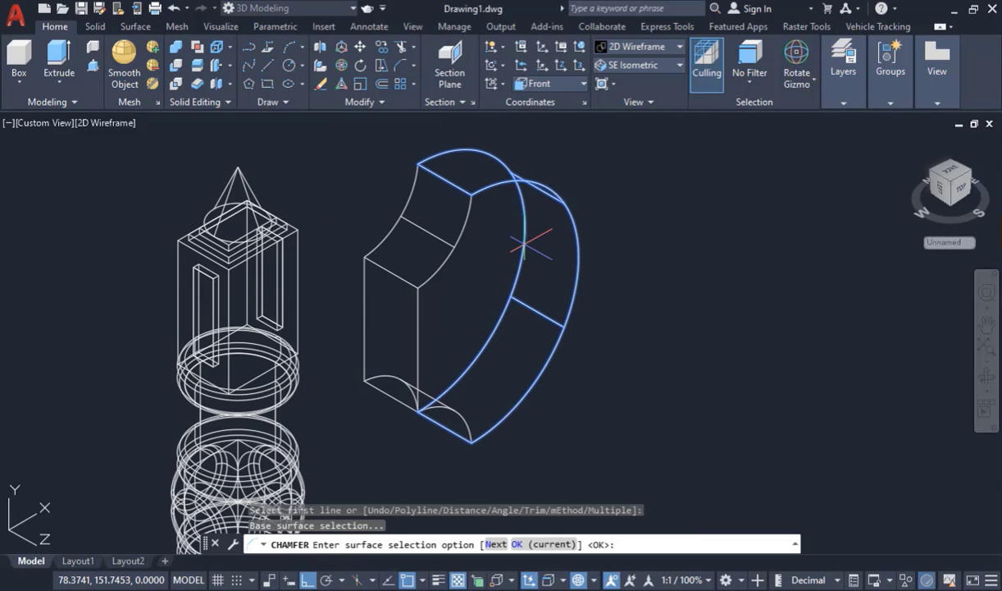
{"action": "key", "text": "Return"}
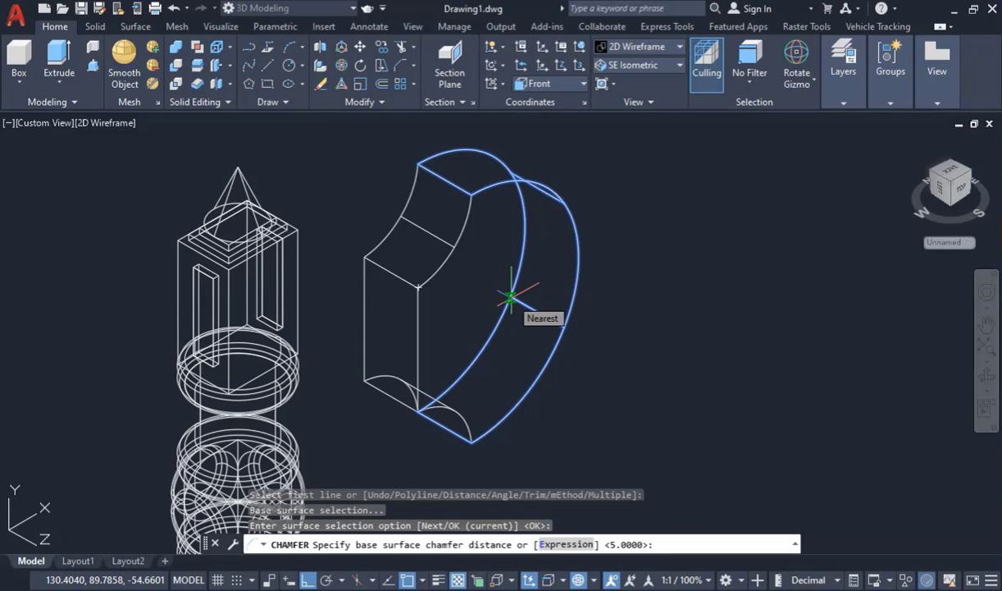
{"action": "key", "text": "Return"}
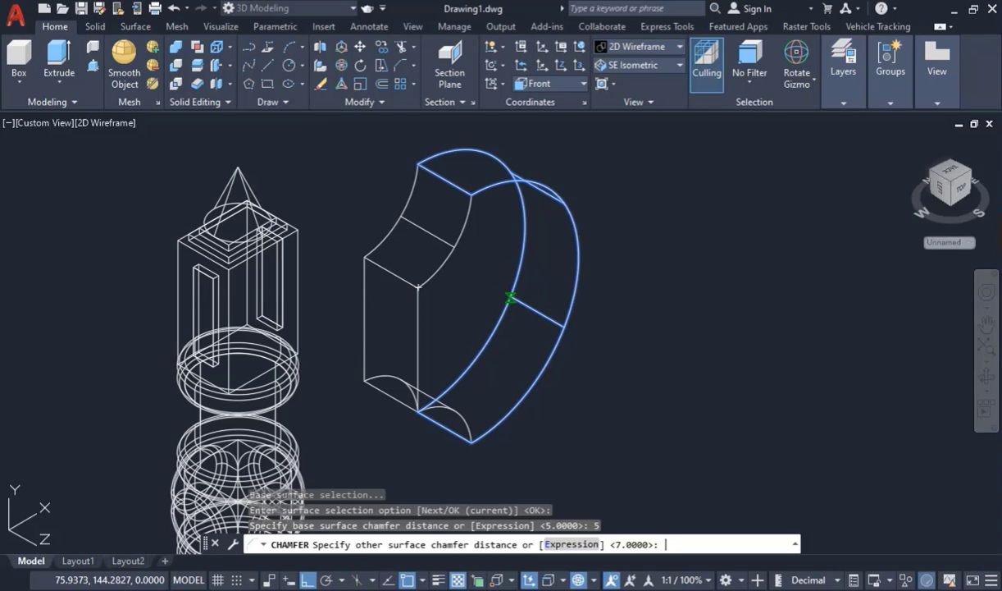
{"action": "type", "text": "7"}
{"action": "key", "text": "Return"}
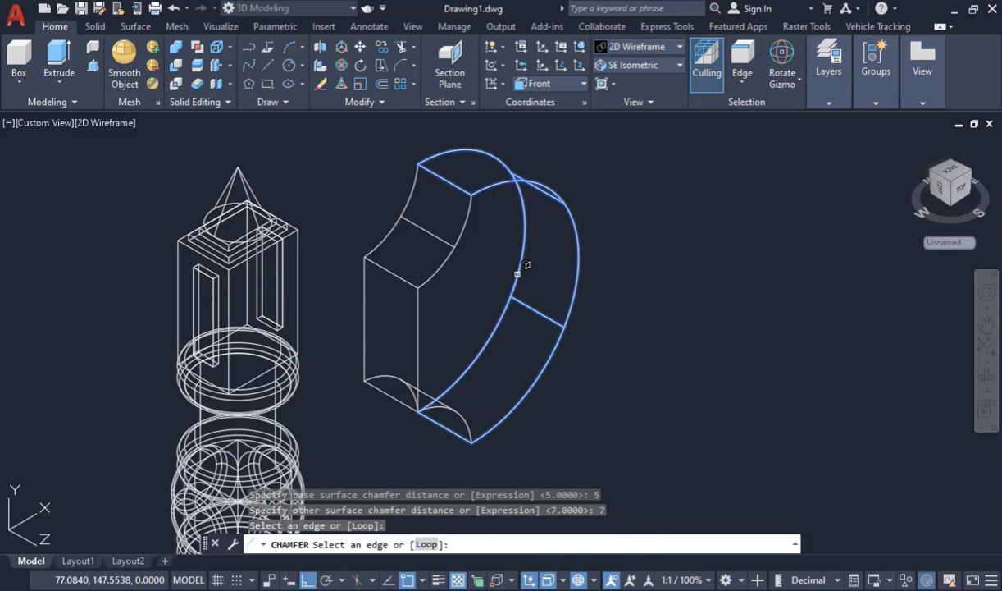
{"action": "left_click", "coordinate": [526, 265]}
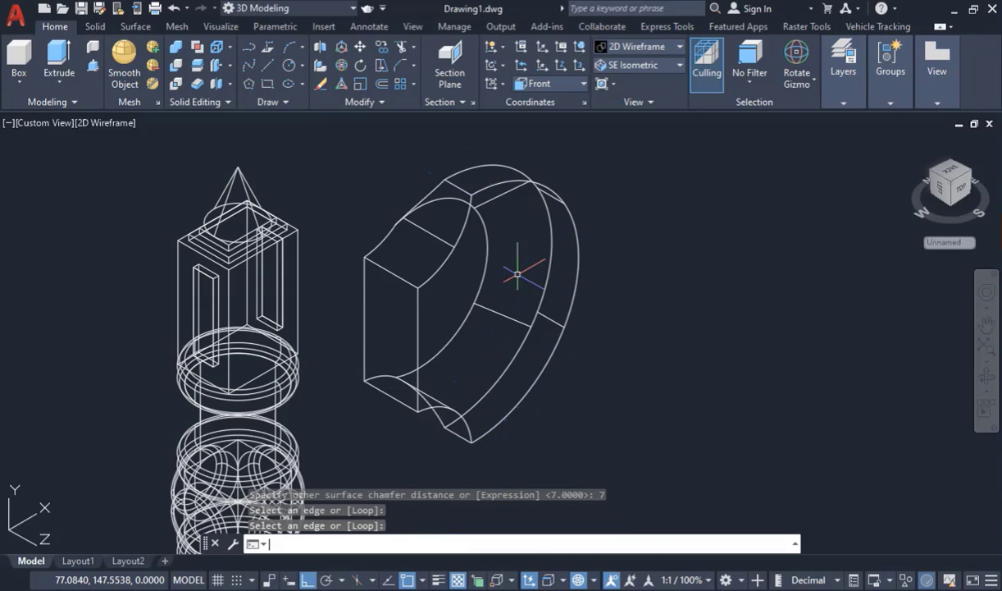
{"action": "key", "text": "Return"}
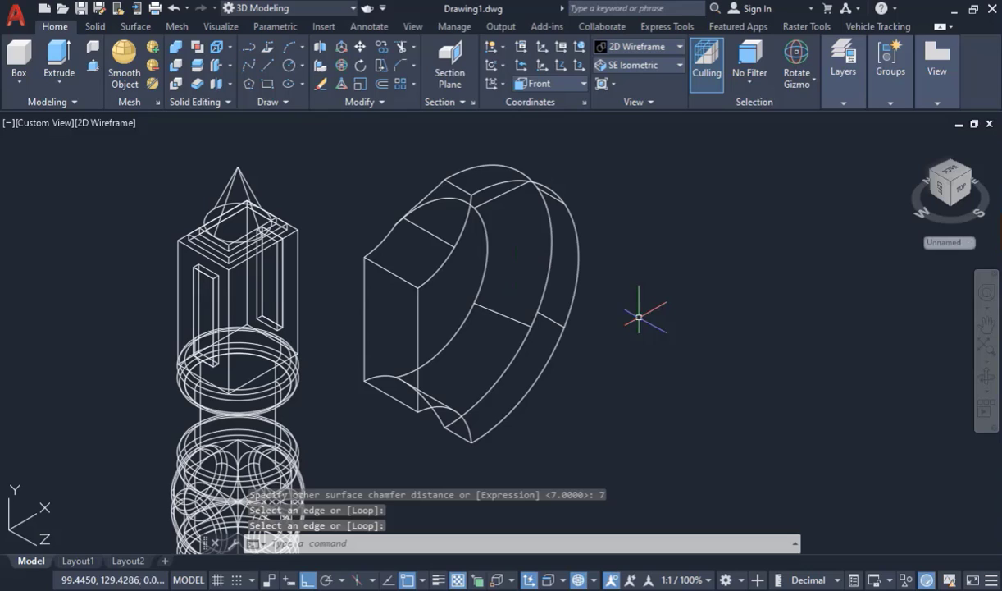
- Chamfer the front edge of the large curved face with a base surface distance of 5 and an other surface distance of 7
{"action": "left_click", "coordinate": [401, 65]}
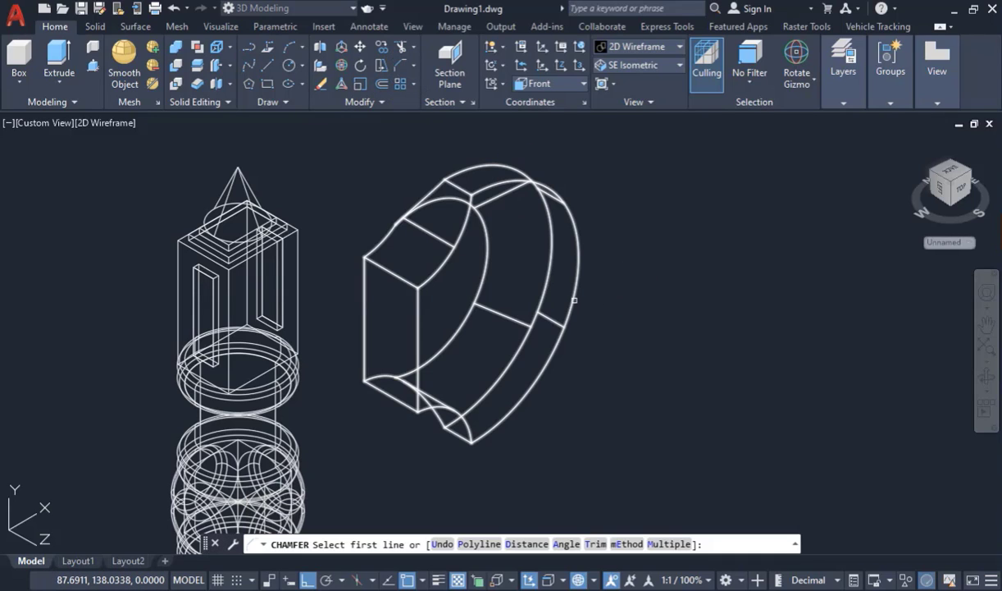
{"action": "left_click", "coordinate": [574, 300]}
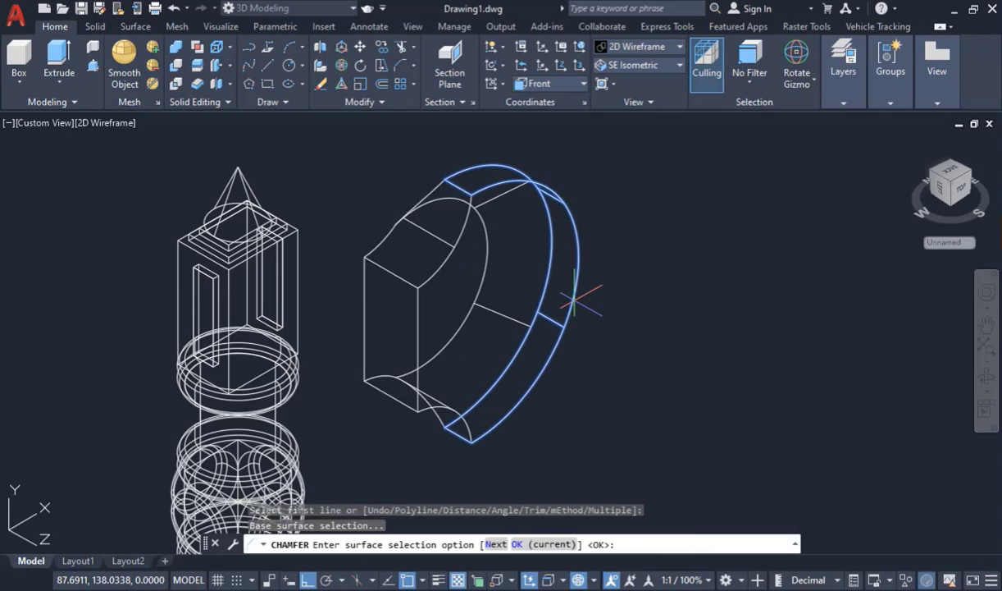
{"action": "key", "text": "Return"}
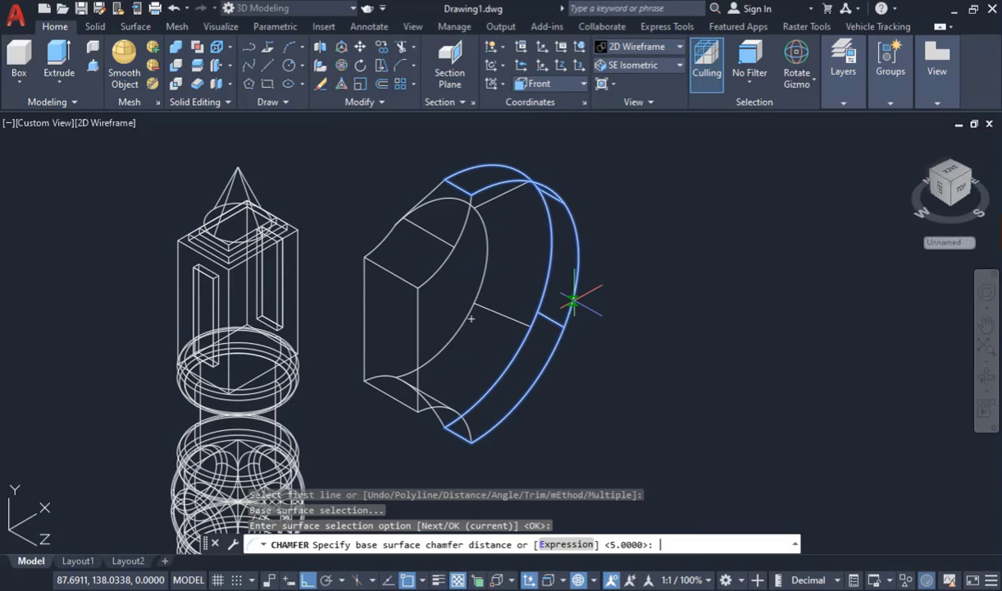
{"action": "key", "text": "Return"}
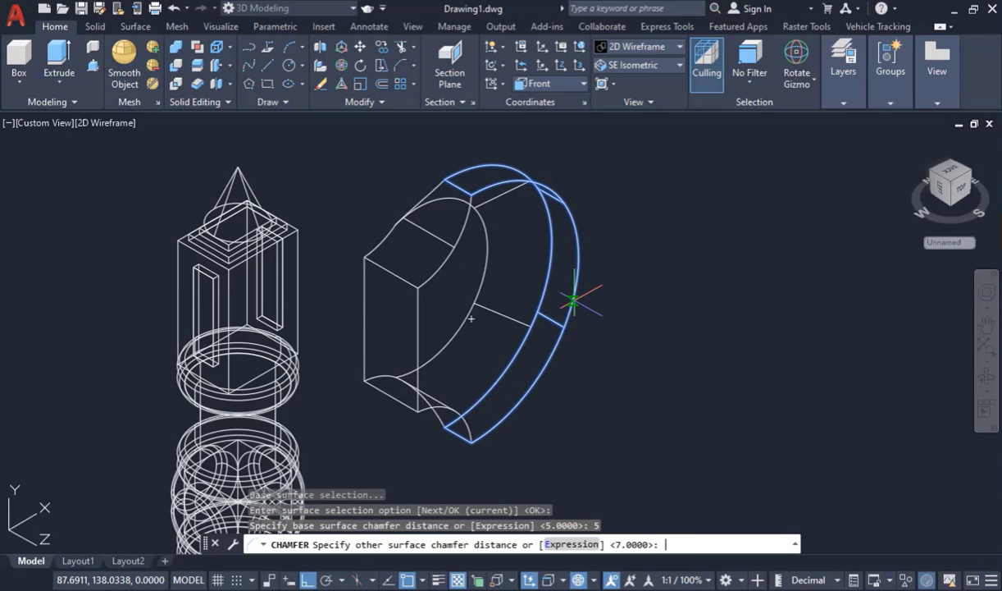
{"action": "key", "text": "Return"}
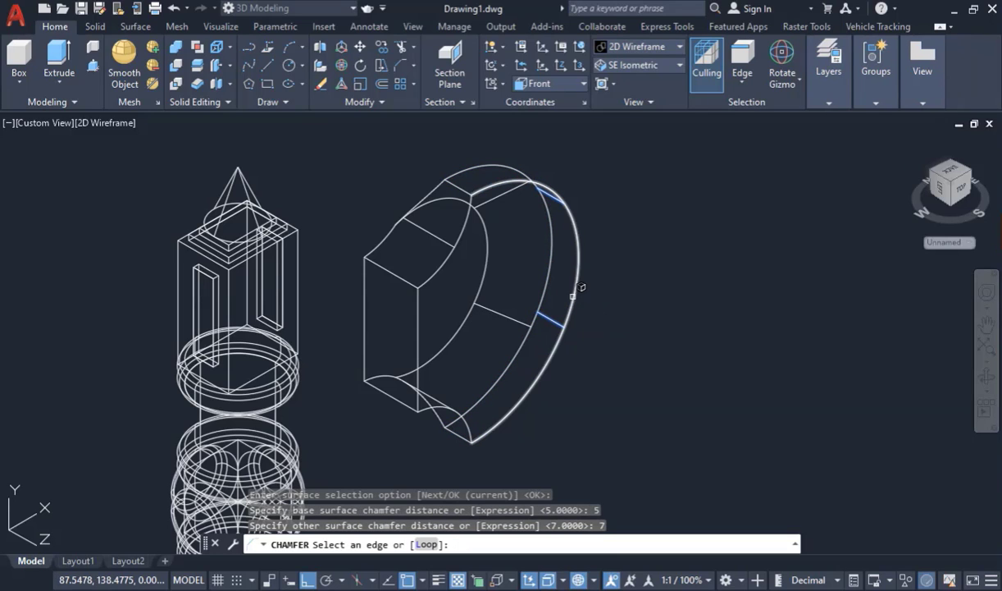
{"action": "key", "text": "Return"}
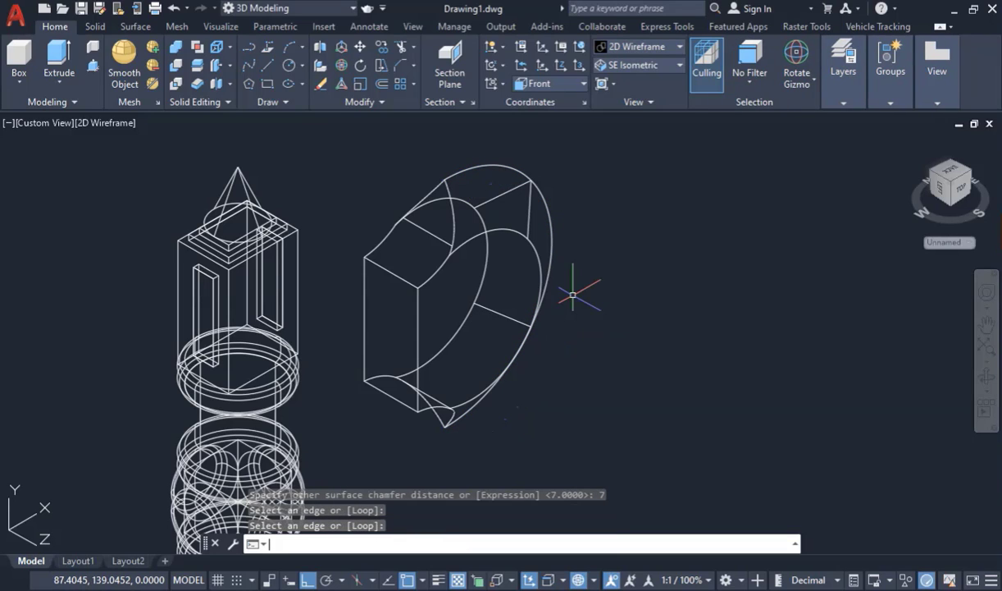
- Set the viewport to the Front view so the chamfered solid faces forward beside the tower
{"action": "scroll", "coordinate": [551, 243], "scroll_direction": "down", "scroll_amount": 2}
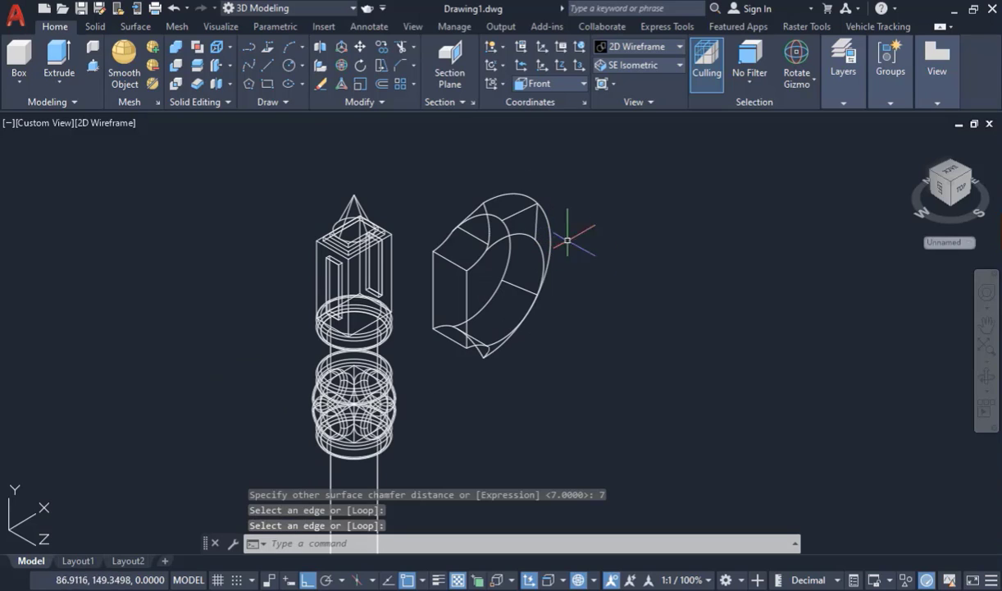
{"action": "left_click", "coordinate": [987, 377]}
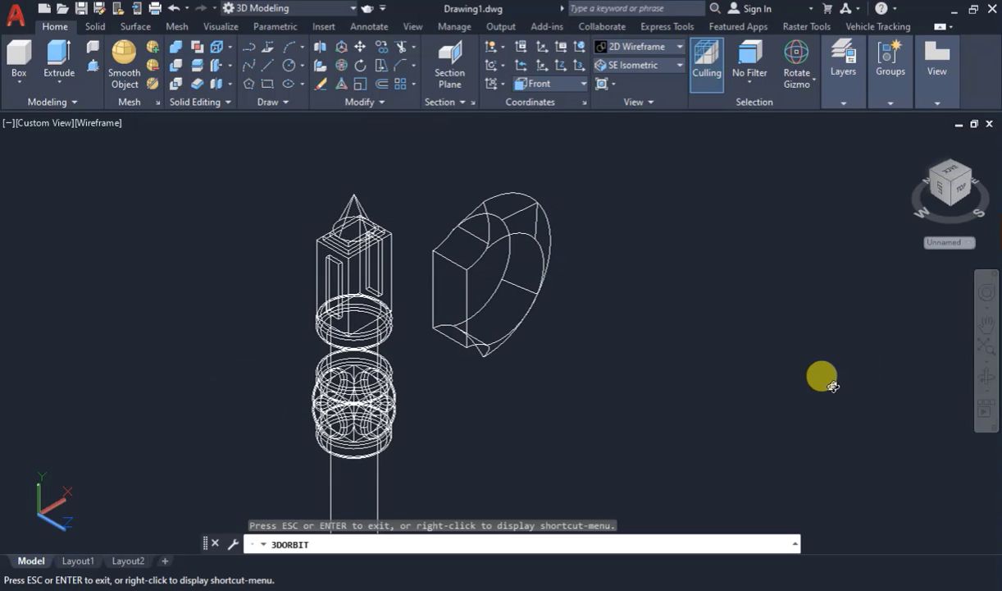
{"action": "left_click_drag", "start_coordinate": [821, 375], "coordinate": [502, 369]}
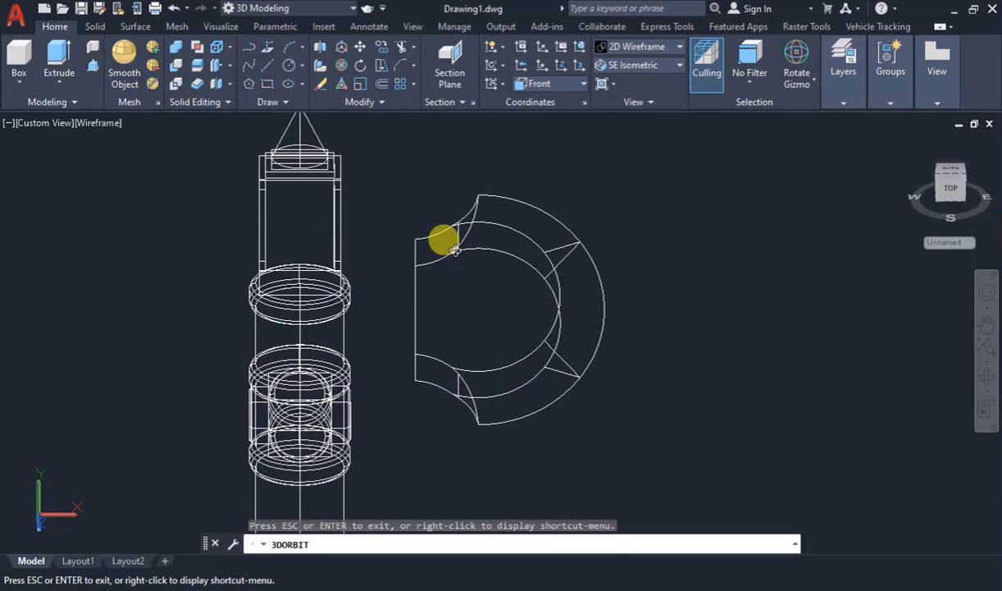
{"action": "key", "text": "Escape"}
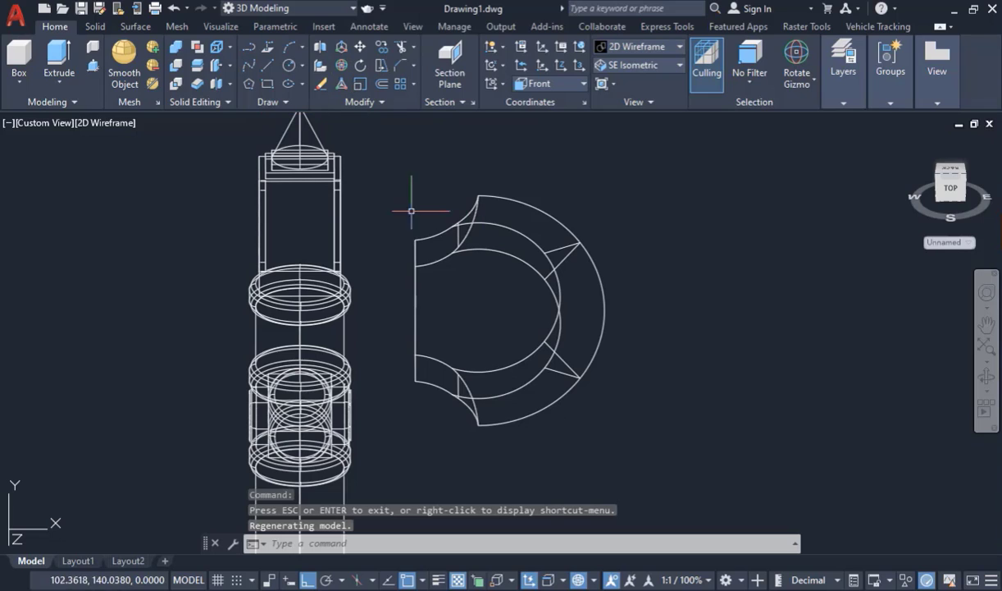
{"action": "left_click", "coordinate": [109, 123]}
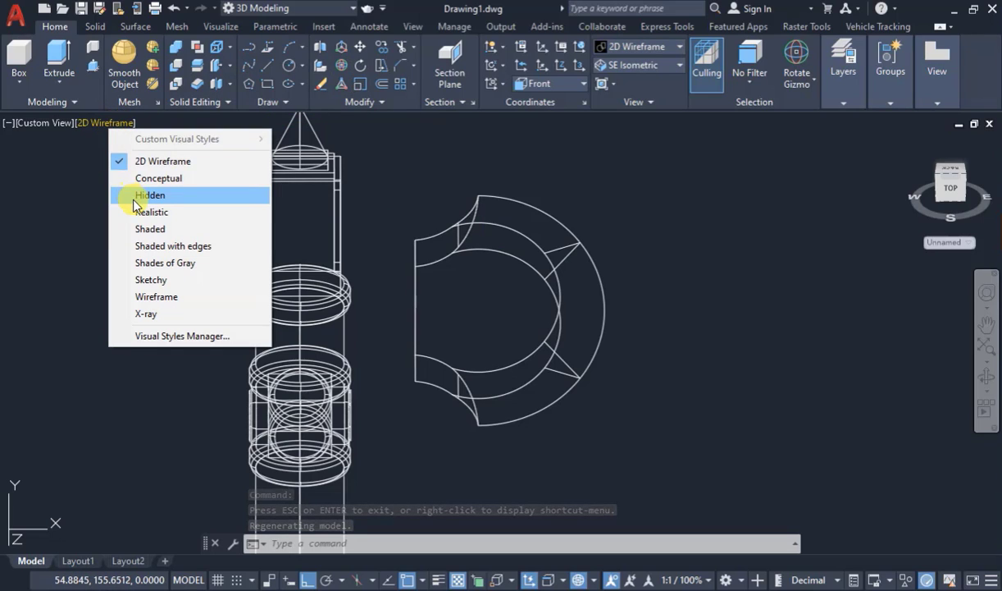
{"action": "left_click", "coordinate": [53, 158]}
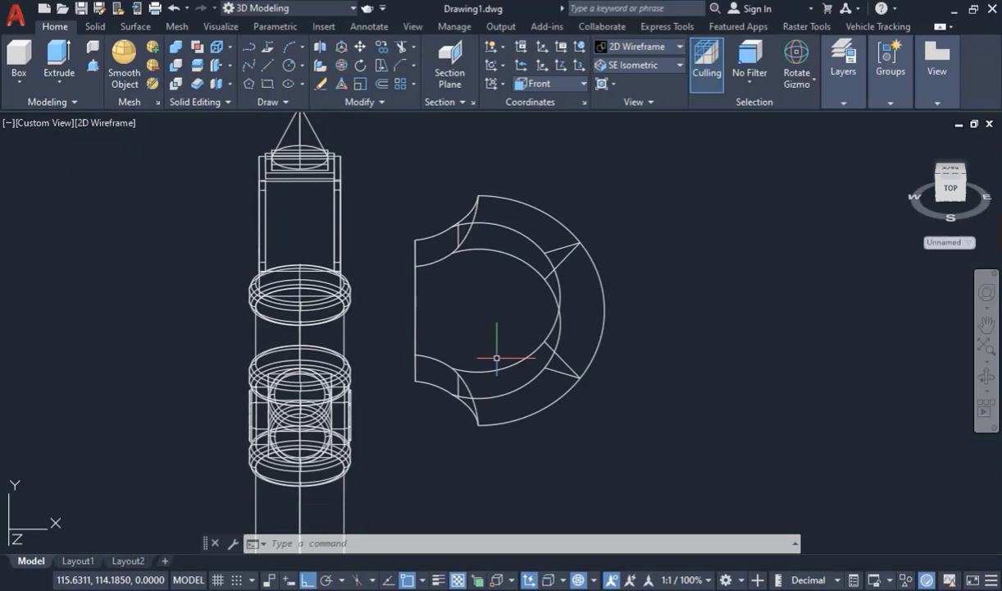
{"action": "left_click", "coordinate": [33, 125]}
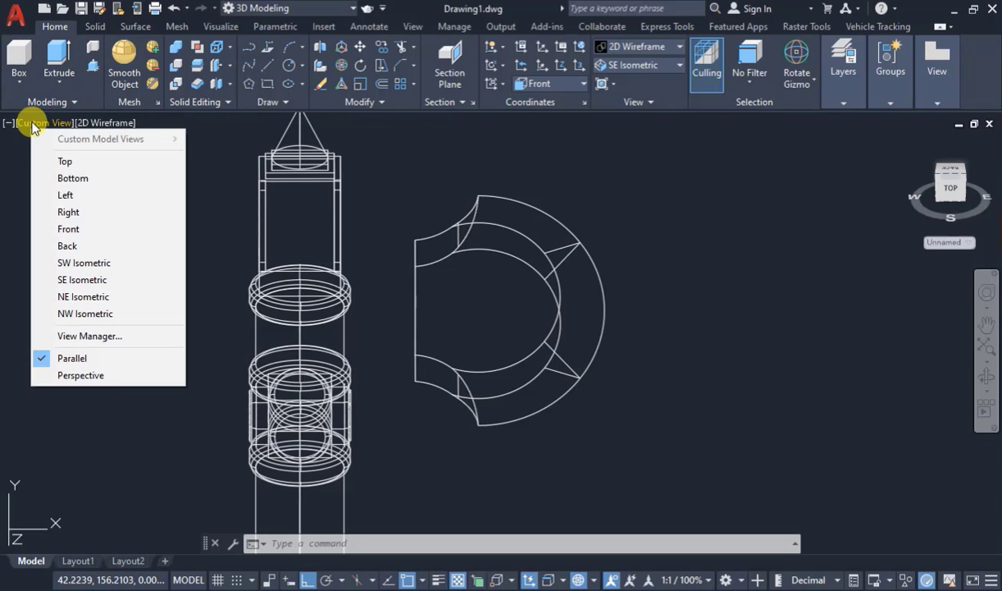
{"action": "left_click", "coordinate": [65, 230]}
{"action": "scroll", "coordinate": [514, 141], "scroll_direction": "up", "scroll_amount": 3}
{"action": "scroll", "coordinate": [493, 168], "scroll_direction": "down", "scroll_amount": 3}
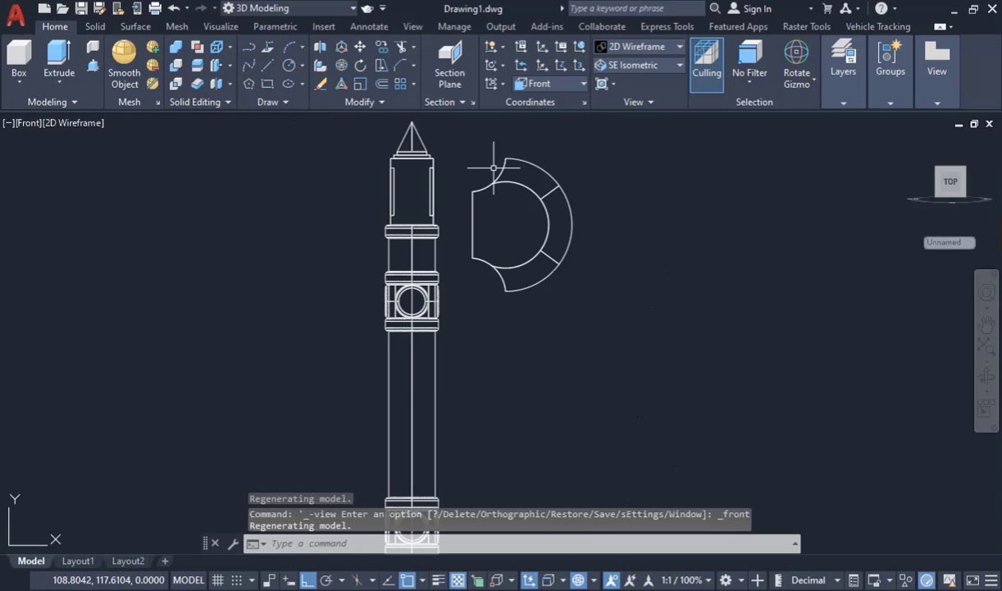
- Move the chamfered solid by its lower inner corner to the lower outer corner of the tower's square block, directly above the ring
{"action": "left_click", "coordinate": [648, 279]}
{"action": "left_click", "coordinate": [530, 224]}
{"action": "scroll", "coordinate": [518, 155], "scroll_direction": "up", "scroll_amount": 3}
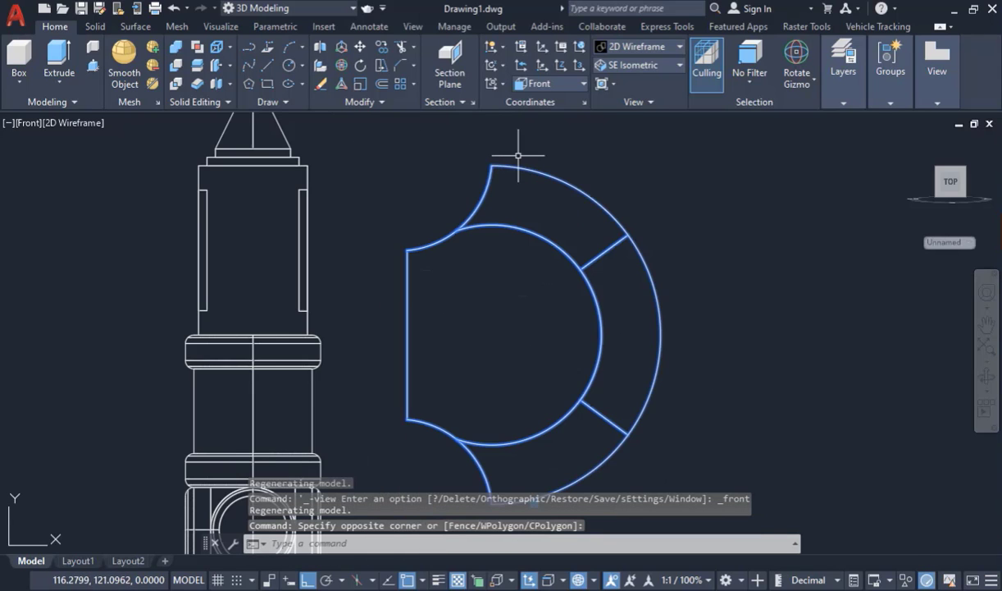
{"action": "left_click", "coordinate": [359, 50]}
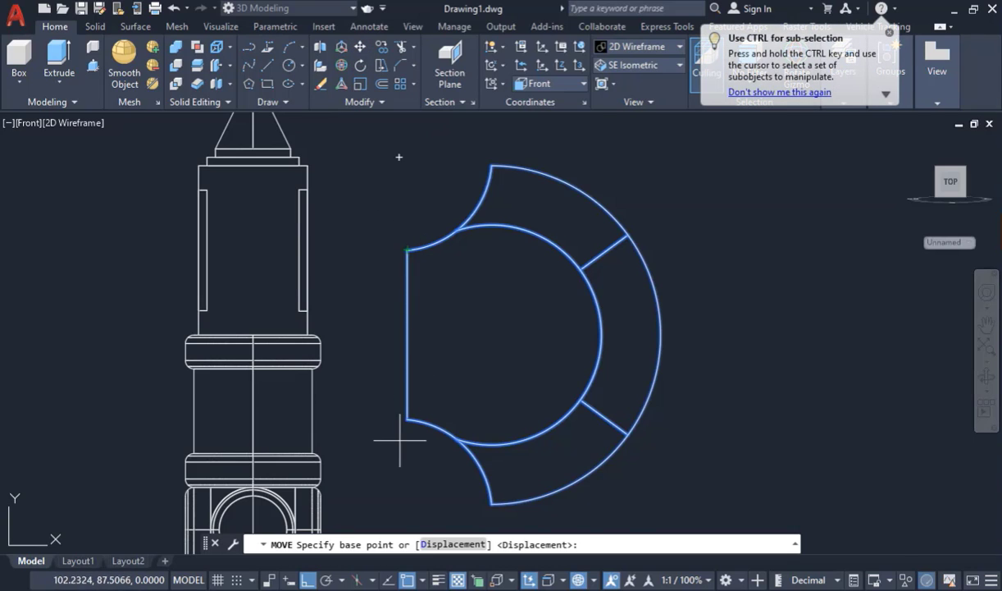
{"action": "scroll", "coordinate": [402, 438], "scroll_direction": "up", "scroll_amount": 3}
{"action": "left_click", "coordinate": [397, 397]}
{"action": "scroll", "coordinate": [381, 380], "scroll_direction": "down", "scroll_amount": 5}
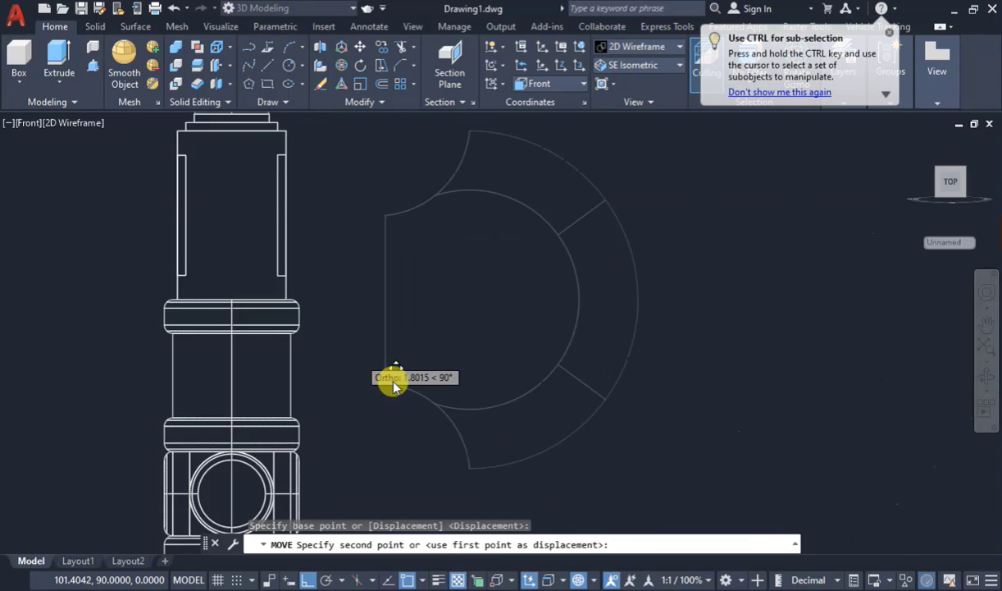
{"action": "scroll", "coordinate": [328, 312], "scroll_direction": "up", "scroll_amount": 5}
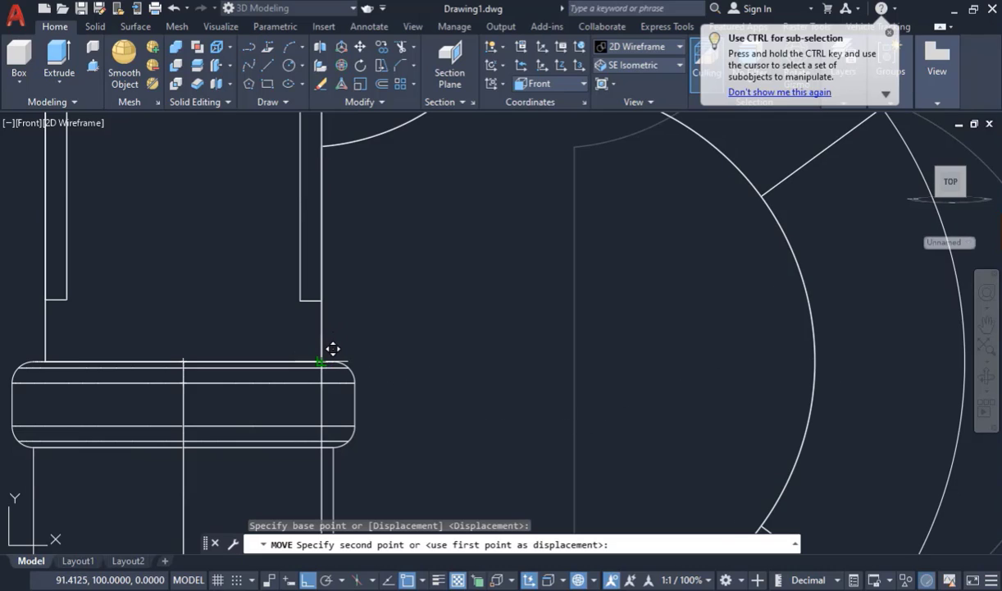
{"action": "left_click", "coordinate": [333, 349]}
{"action": "scroll", "coordinate": [361, 369], "scroll_direction": "down", "scroll_amount": 5}
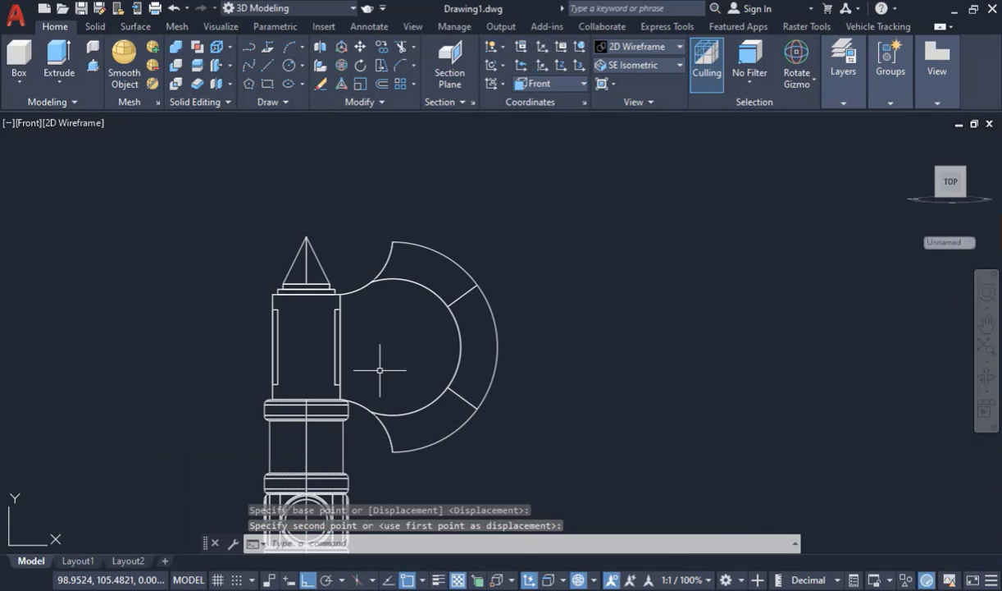
{"action": "scroll", "coordinate": [502, 340], "scroll_direction": "down", "scroll_amount": 3}
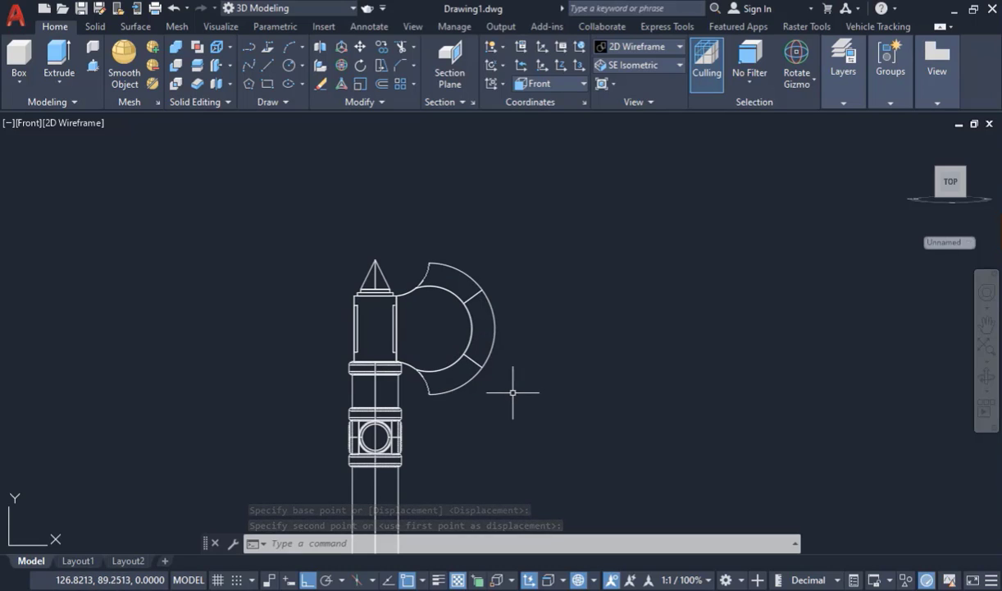
- Mirror the attached blade solid about the vertical centre line through the cone's tip, keeping the source object
{"action": "scroll", "coordinate": [481, 346], "scroll_direction": "up", "scroll_amount": 4}
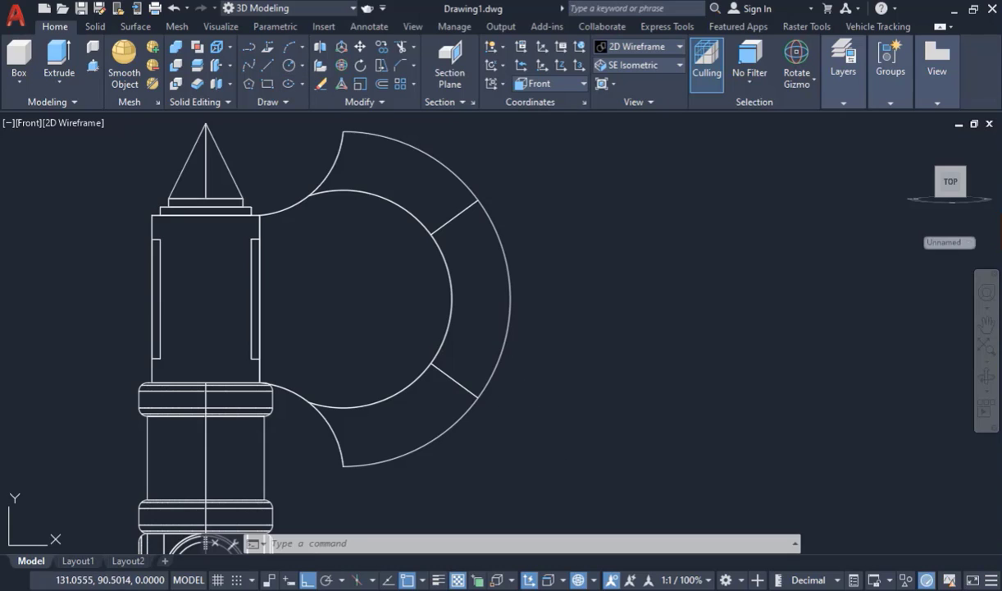
{"action": "left_click", "coordinate": [566, 447]}
{"action": "left_click", "coordinate": [391, 239]}
{"action": "scroll", "coordinate": [537, 246], "scroll_direction": "down", "scroll_amount": 3}
{"action": "scroll", "coordinate": [424, 129], "scroll_direction": "up", "scroll_amount": 1}
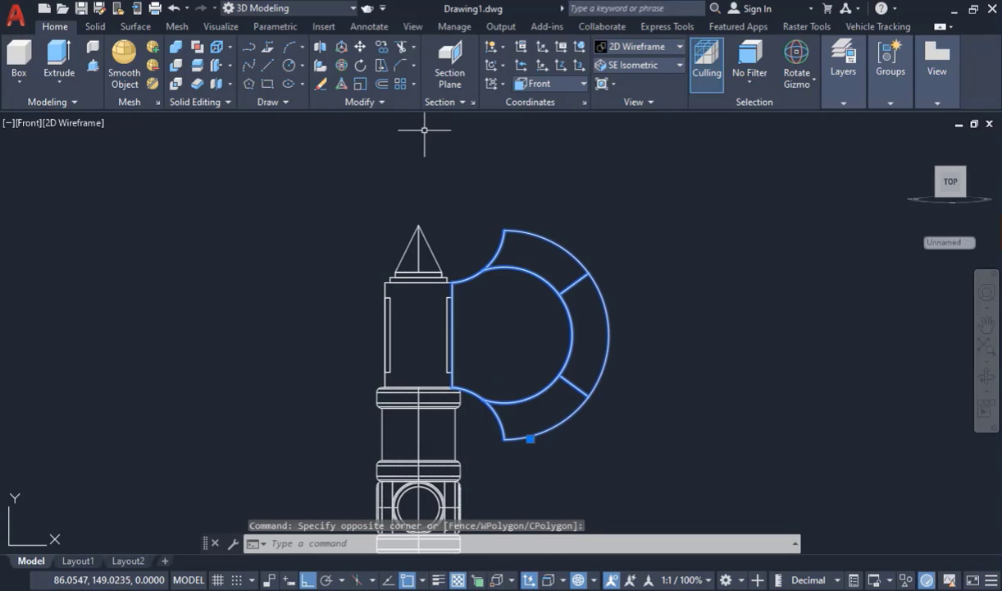
{"action": "left_click", "coordinate": [379, 103]}
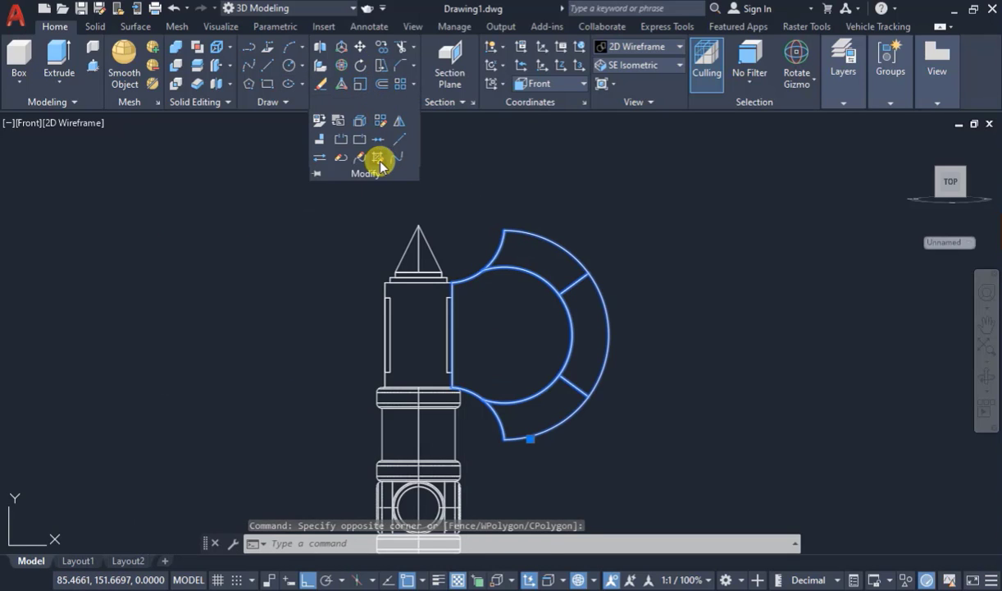
{"action": "left_click", "coordinate": [399, 134]}
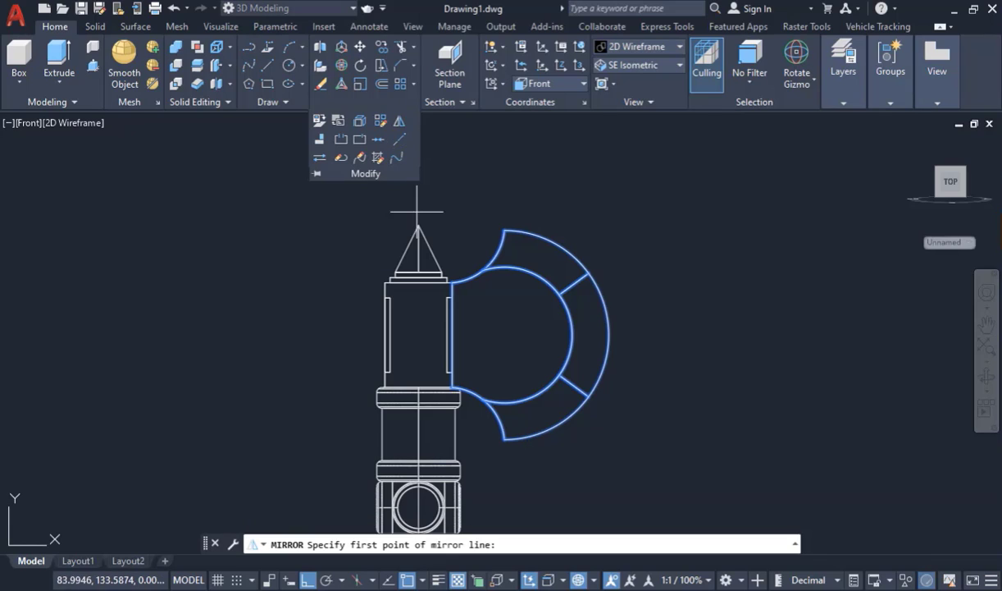
{"action": "left_click", "coordinate": [400, 122]}
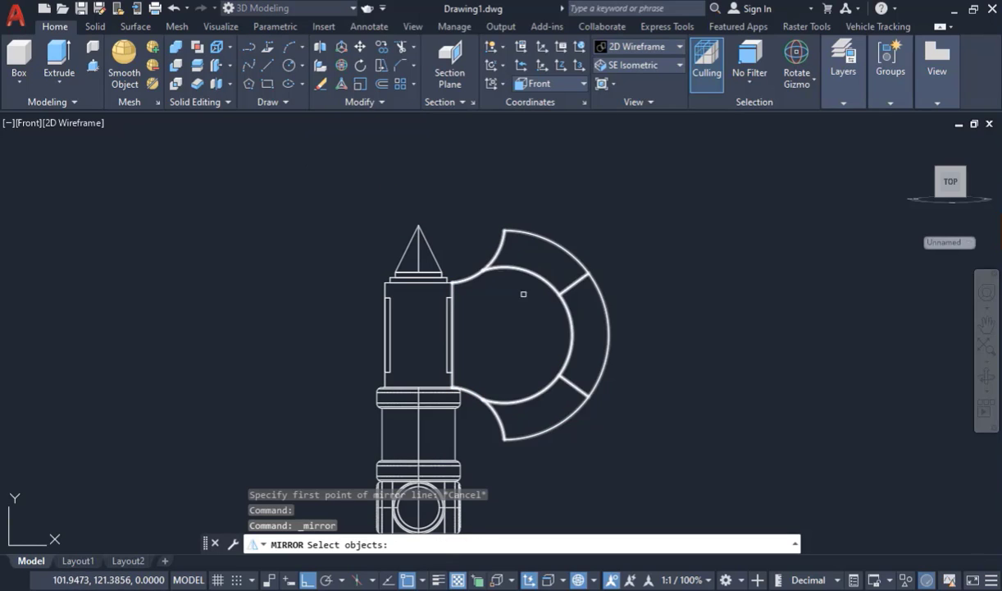
{"action": "left_click", "coordinate": [555, 374]}
{"action": "key", "text": "Return"}
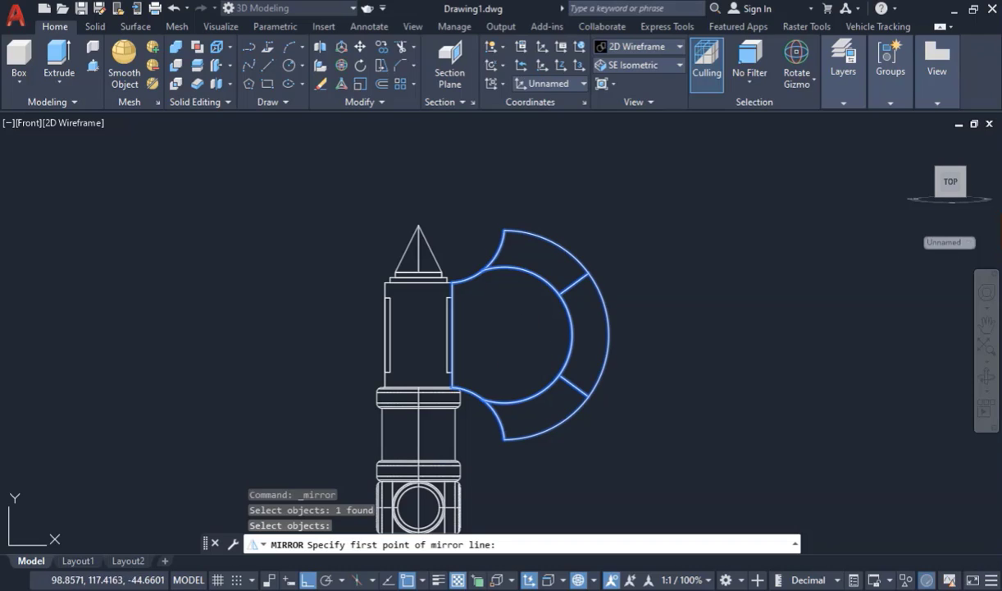
{"action": "left_click", "coordinate": [418, 224]}
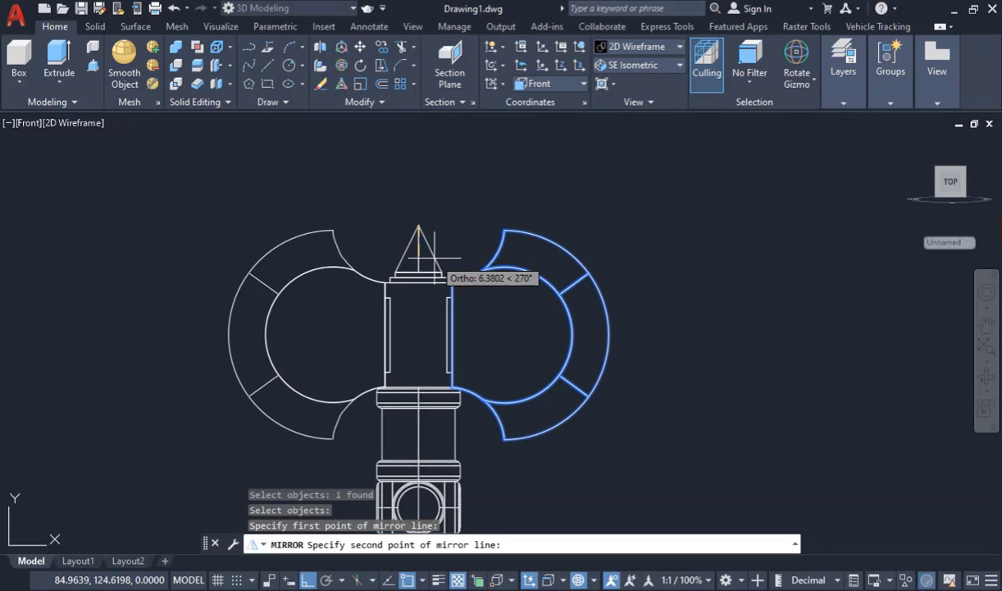
{"action": "left_click", "coordinate": [419, 346]}
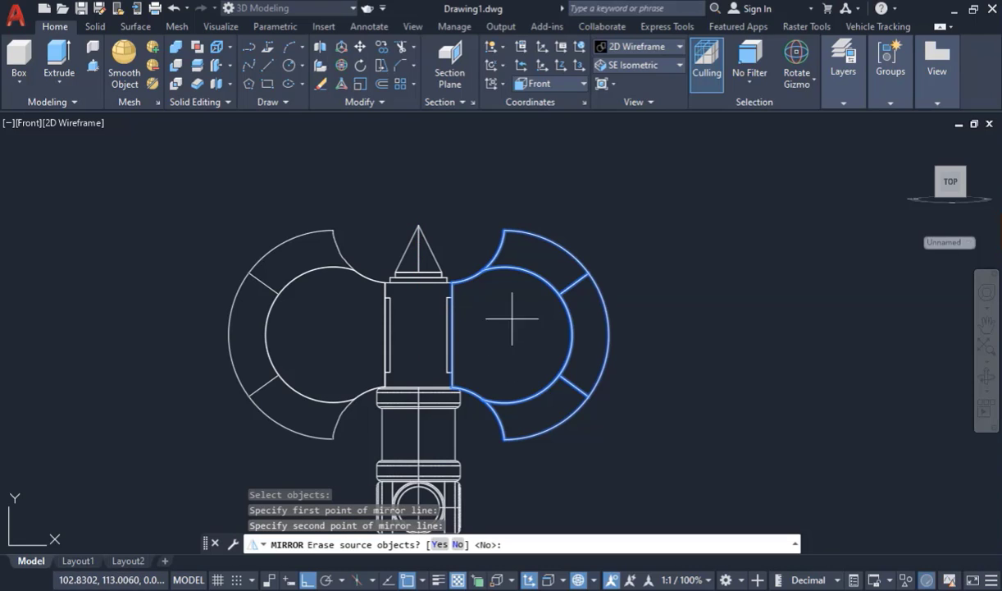
{"action": "key", "text": "Return"}
- Display the double-bladed model in the Shaded visual style
{"action": "scroll", "coordinate": [430, 186], "scroll_direction": "down", "scroll_amount": 4}
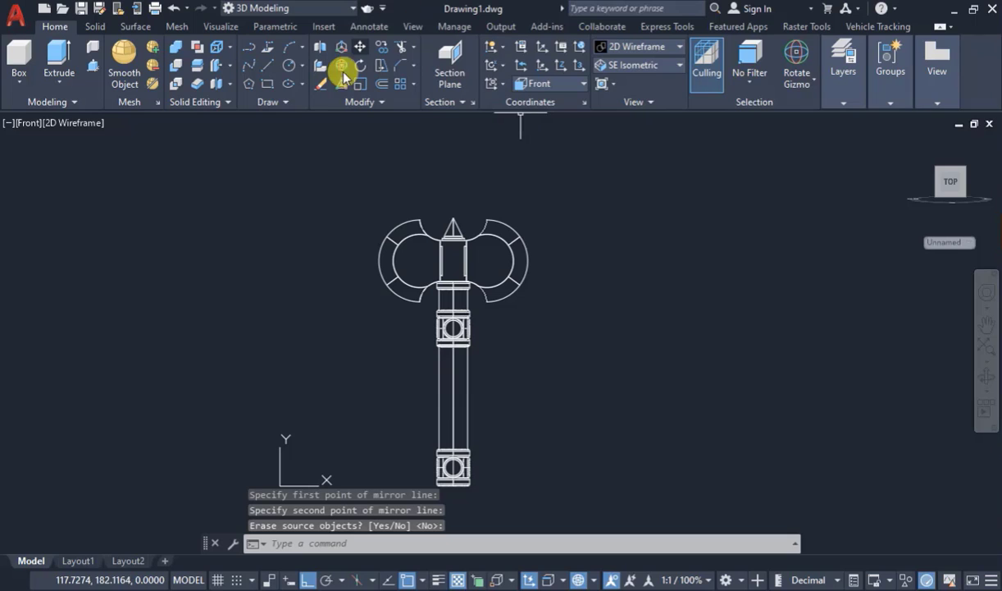
{"action": "left_click", "coordinate": [87, 122]}
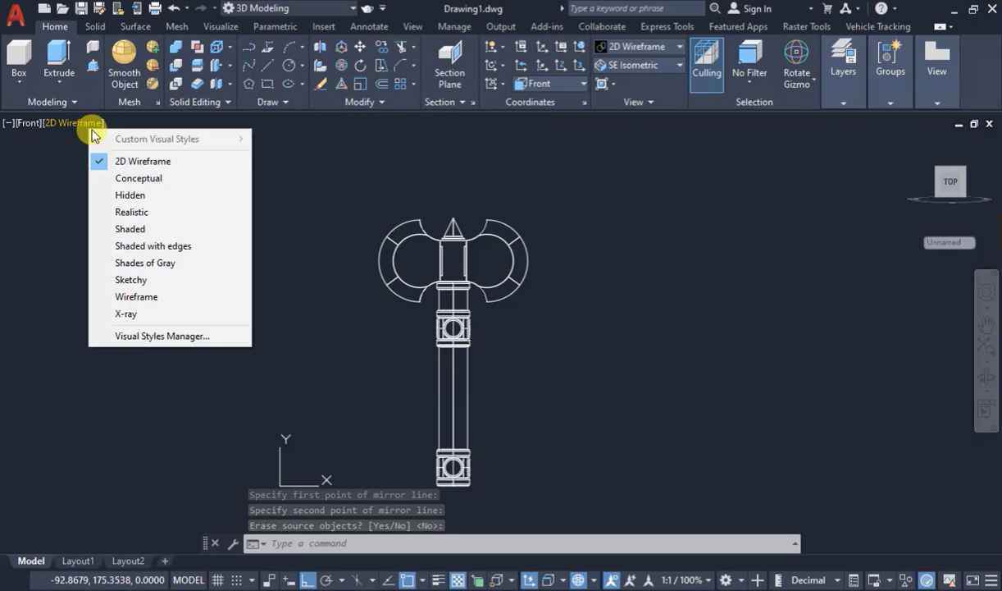
{"action": "left_click", "coordinate": [132, 230]}
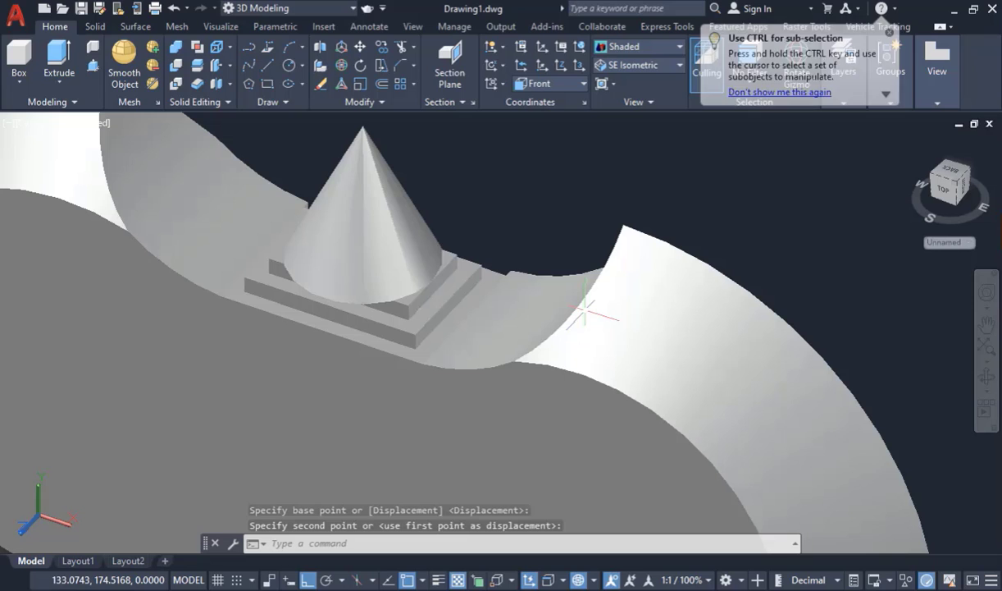
- Presspull the flat side face of one blade to the adjacent upper corner of the square block between the blades
{"action": "left_click", "coordinate": [987, 403]}
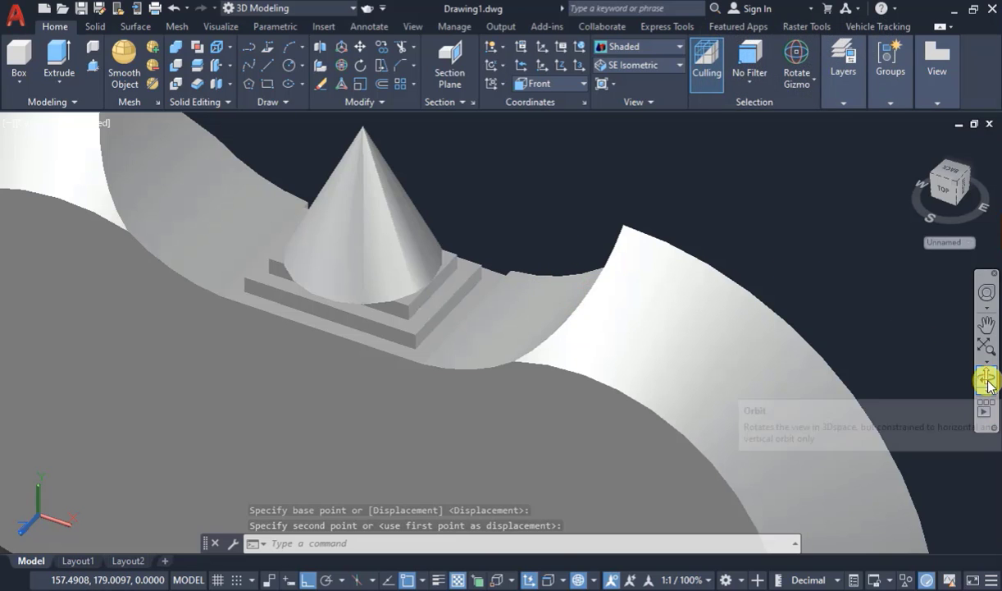
{"action": "left_click", "coordinate": [775, 367]}
{"action": "left_click_drag", "start_coordinate": [775, 367], "coordinate": [707, 445]}
{"action": "scroll", "coordinate": [537, 239], "scroll_direction": "down", "scroll_amount": 5}
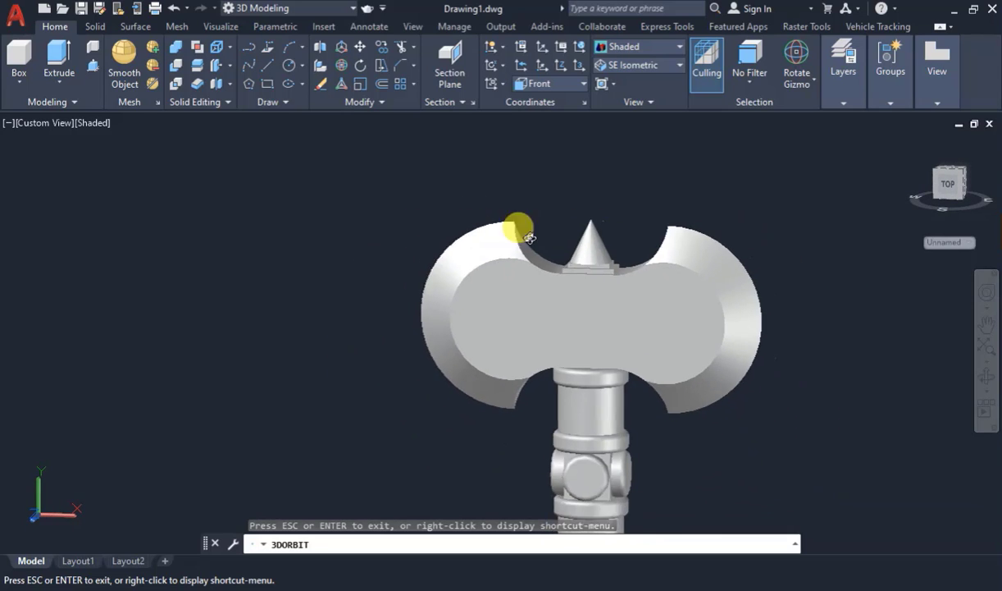
{"action": "left_click_drag", "start_coordinate": [479, 226], "coordinate": [483, 247]}
{"action": "key", "text": "Escape"}
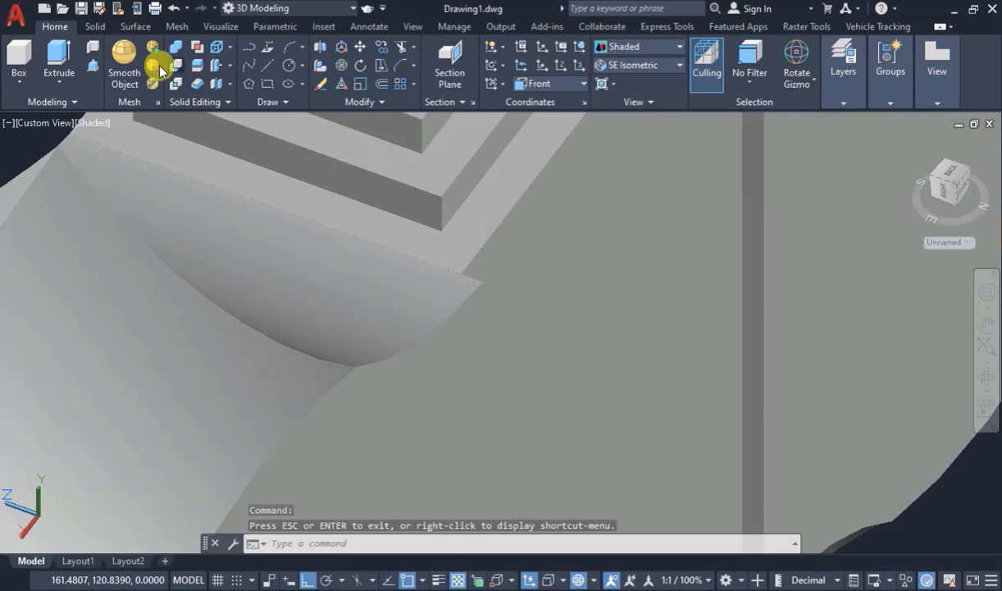
{"action": "left_click", "coordinate": [94, 65]}
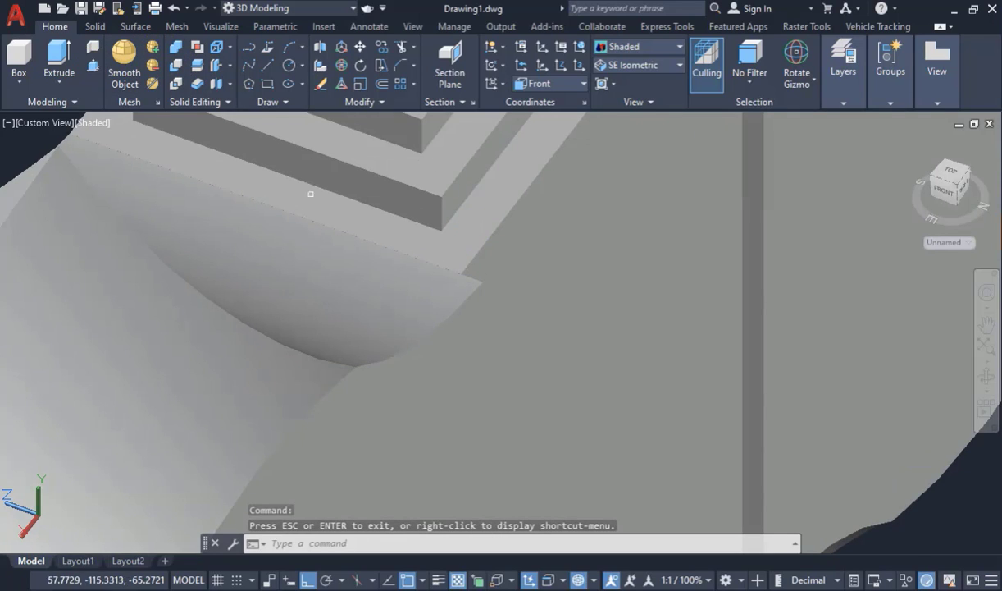
{"action": "left_click", "coordinate": [473, 338]}
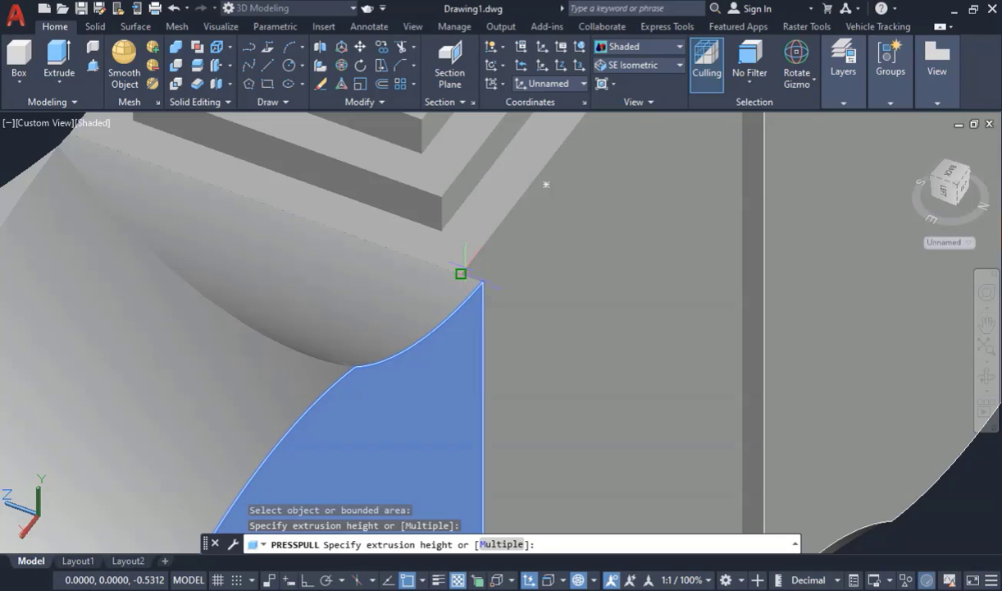
{"action": "left_click", "coordinate": [546, 185]}
- Presspull the flat side face of the opposite blade to its adjoining upper corner of the square block
{"action": "mouse_move", "coordinate": [546, 185]}
{"action": "middle_mouse_down", "text": "shift"}
{"action": "mouse_move", "coordinate": [627, 291]}
{"action": "mouse_move", "coordinate": [531, 309]}
{"action": "mouse_move", "coordinate": [544, 171]}
{"action": "middle_mouse_up", "text": "shift"}
{"action": "left_click", "coordinate": [484, 265]}
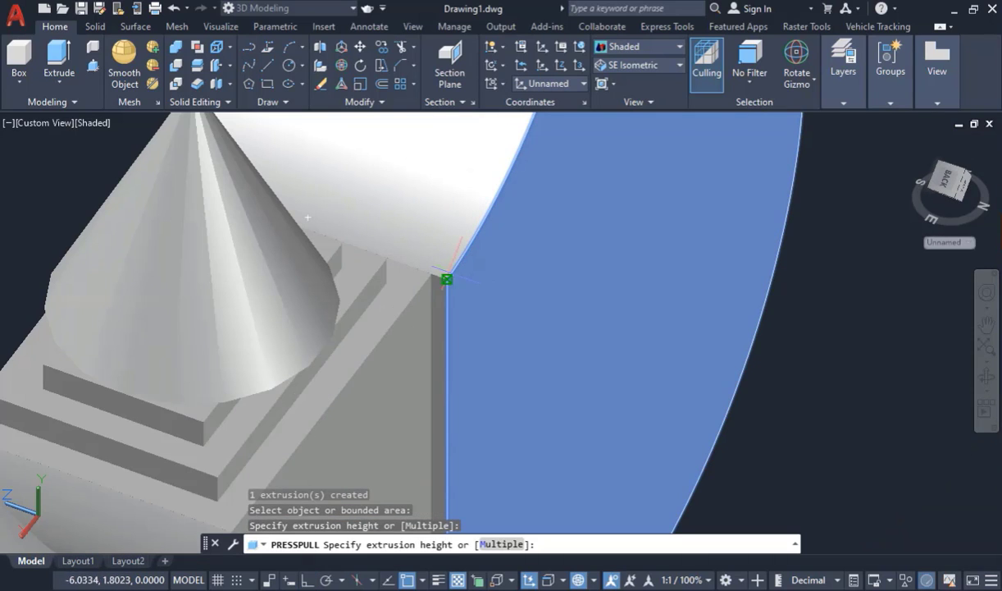
{"action": "left_click", "coordinate": [308, 217]}
{"action": "scroll", "coordinate": [462, 292], "scroll_direction": "down", "scroll_amount": 5}
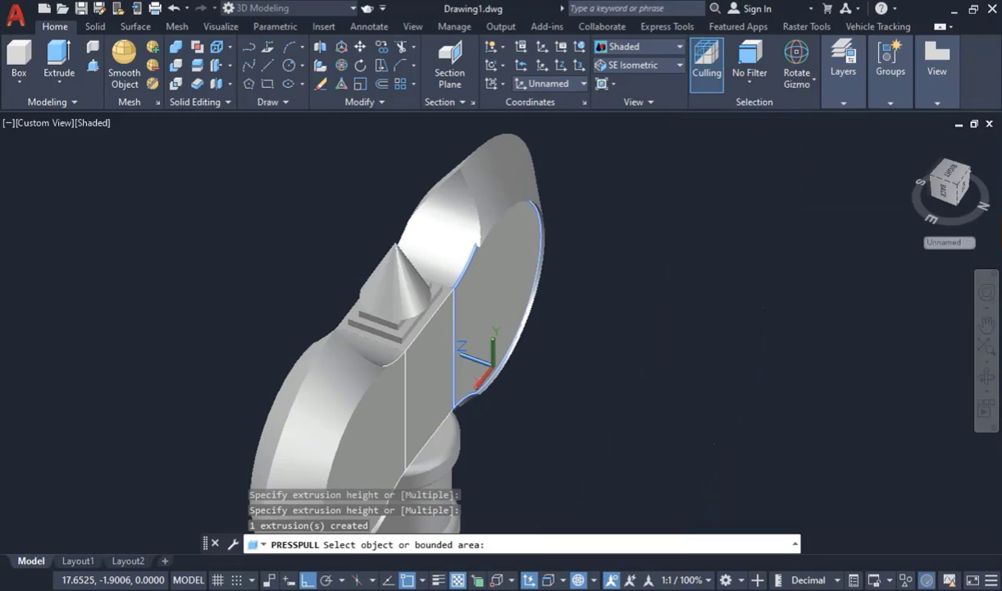
- Draw a vertical line on the square block's front face between the midpoints of its upper and lower edges
{"action": "left_click", "coordinate": [987, 375]}
{"action": "left_click_drag", "start_coordinate": [818, 365], "coordinate": [685, 388]}
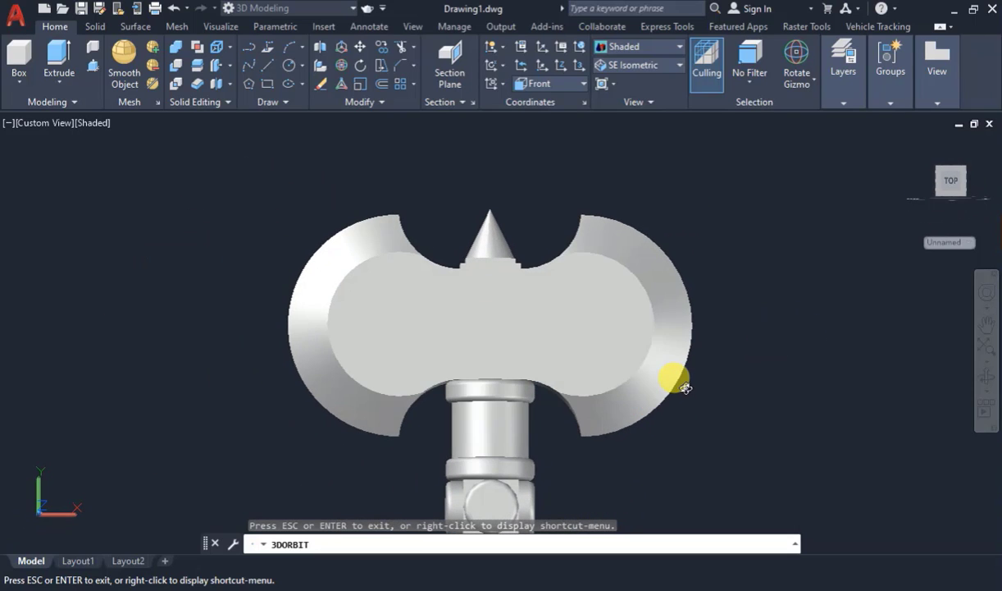
{"action": "left_click_drag", "start_coordinate": [653, 440], "coordinate": [646, 475]}
{"action": "key", "text": "Escape"}
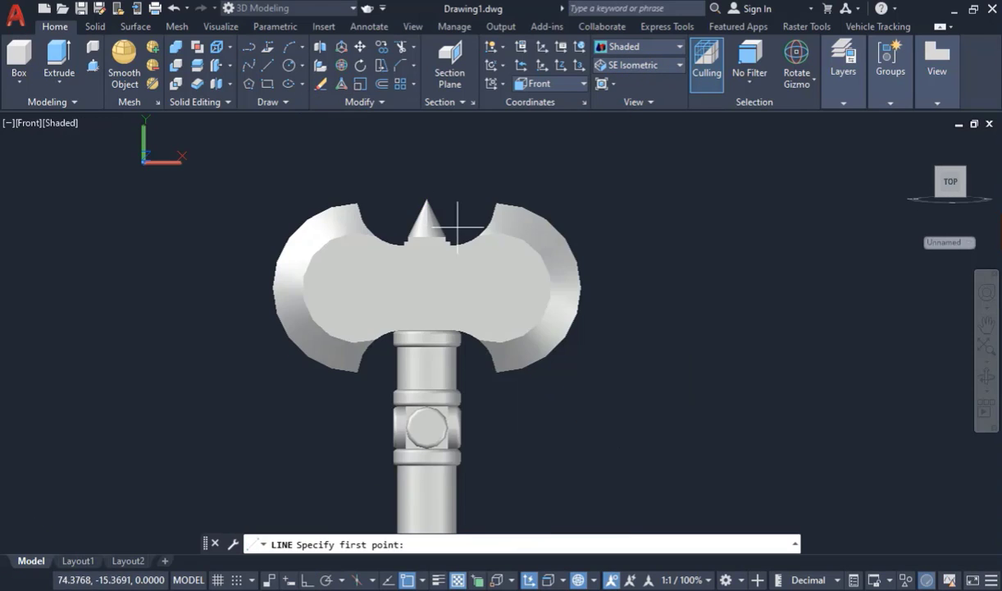
{"action": "scroll", "coordinate": [435, 259], "scroll_direction": "up", "scroll_amount": 2}
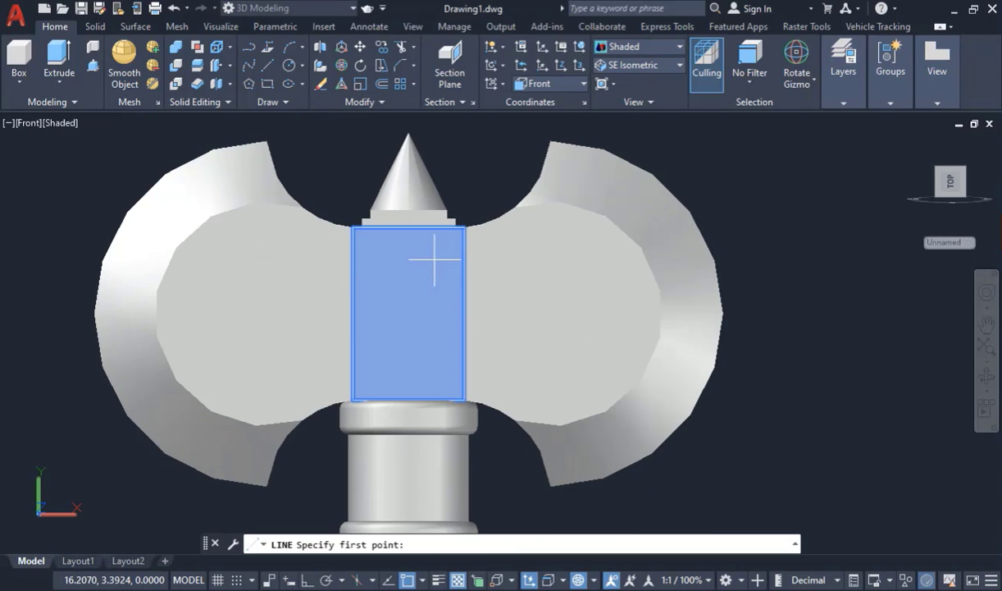
{"action": "left_click", "coordinate": [409, 226]}
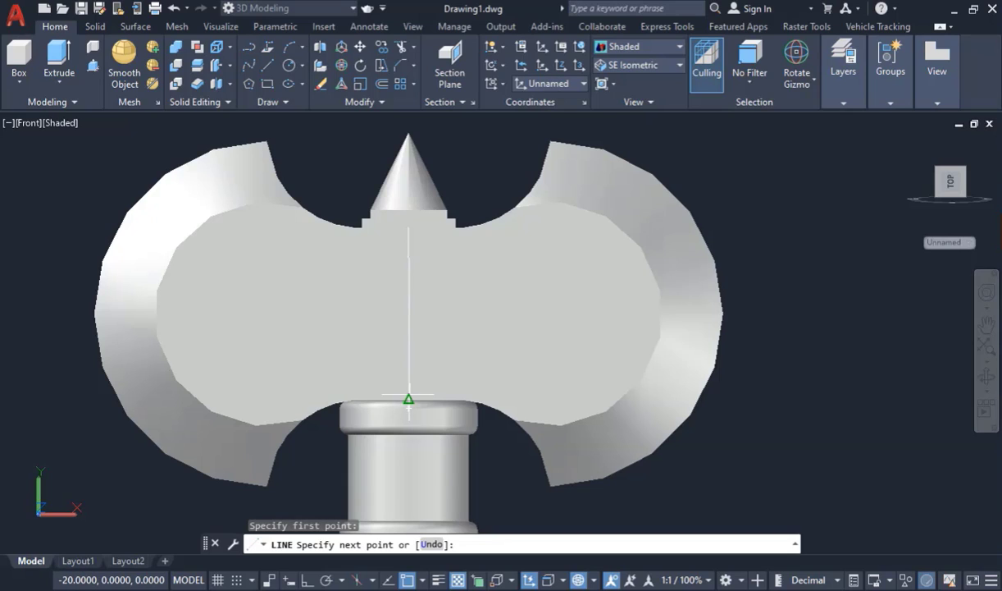
{"action": "left_click", "coordinate": [408, 400]}
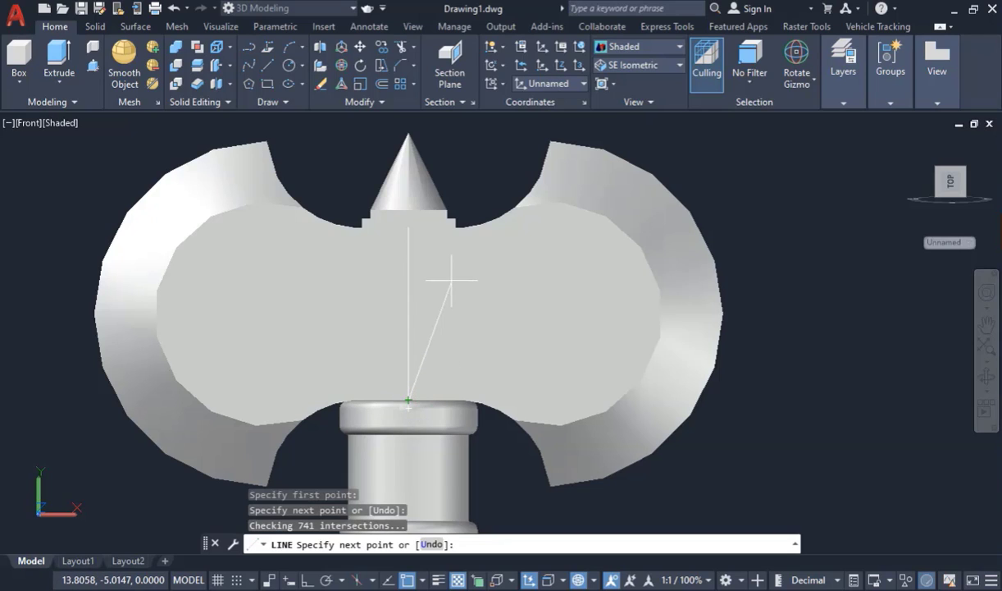
{"action": "key", "text": "Escape"}
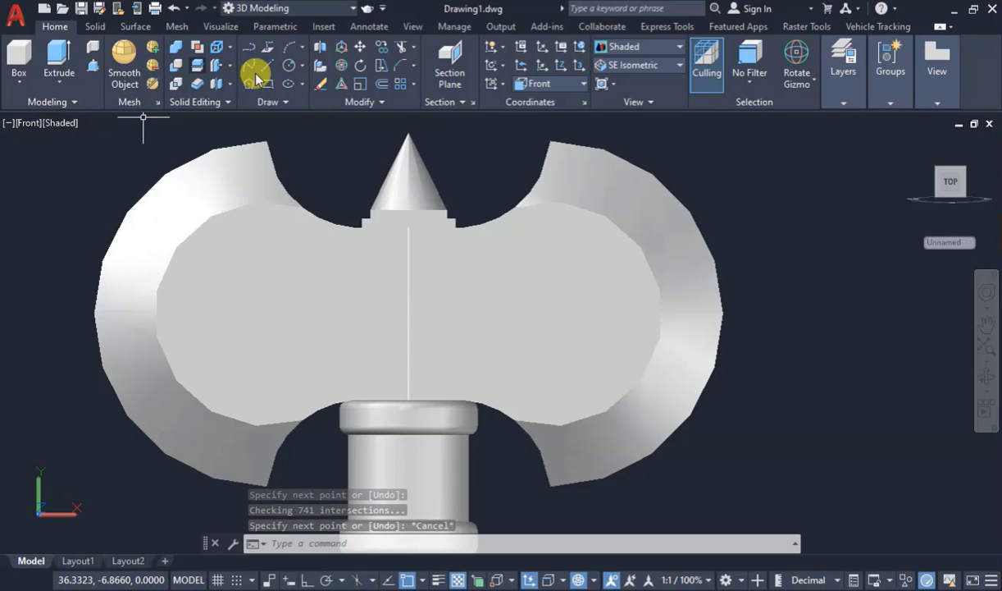
- Draw a circle of radius 4 centred on the midpoint of the front face's vertical line
{"action": "left_click", "coordinate": [289, 65]}
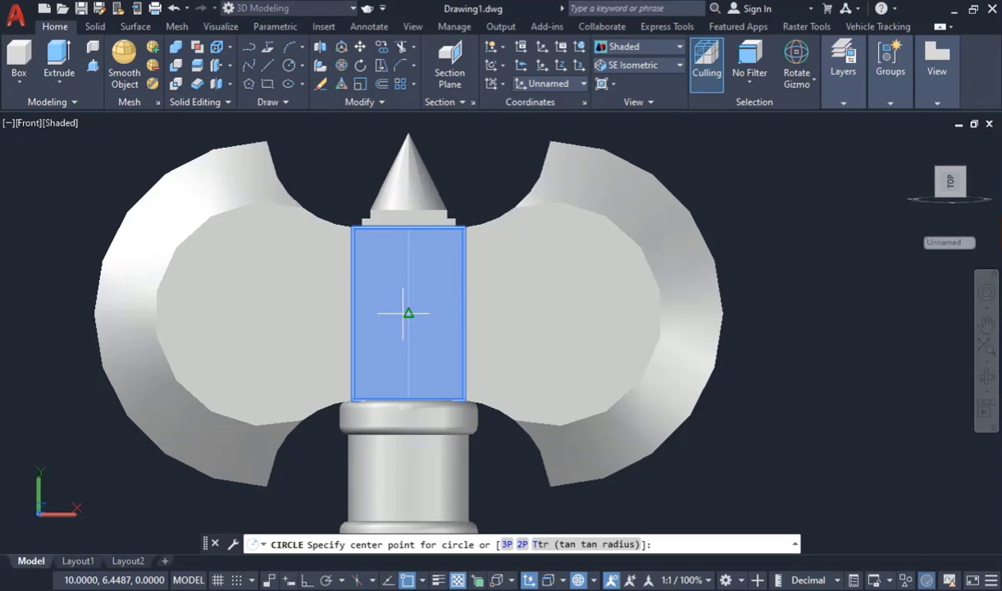
{"action": "left_click", "coordinate": [408, 315]}
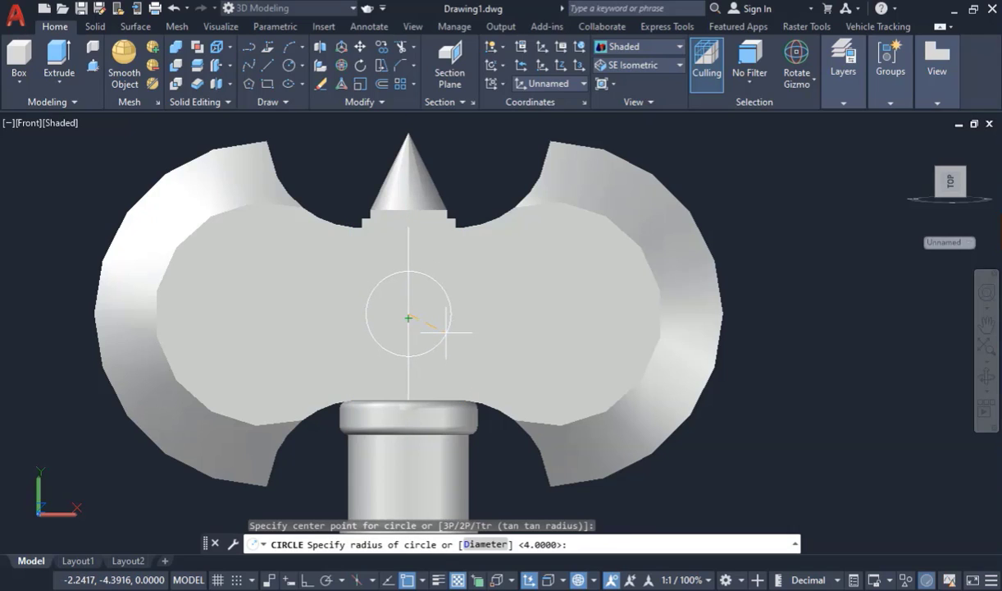
{"action": "key", "text": "Return"}
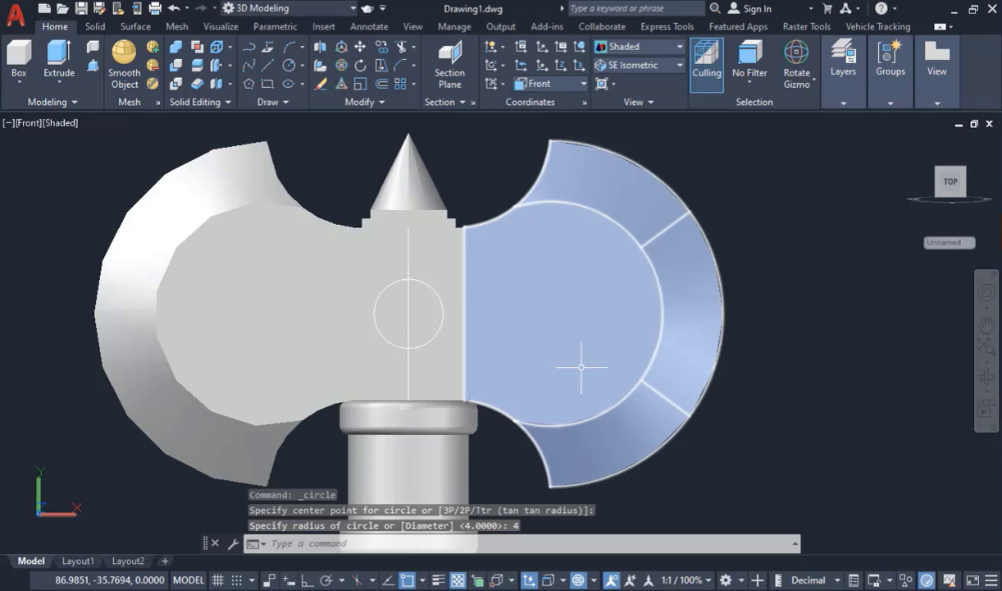
- Draw a vertical line on the block's opposite face between the midpoints of its upper and lower edges
{"action": "left_click", "coordinate": [988, 375]}
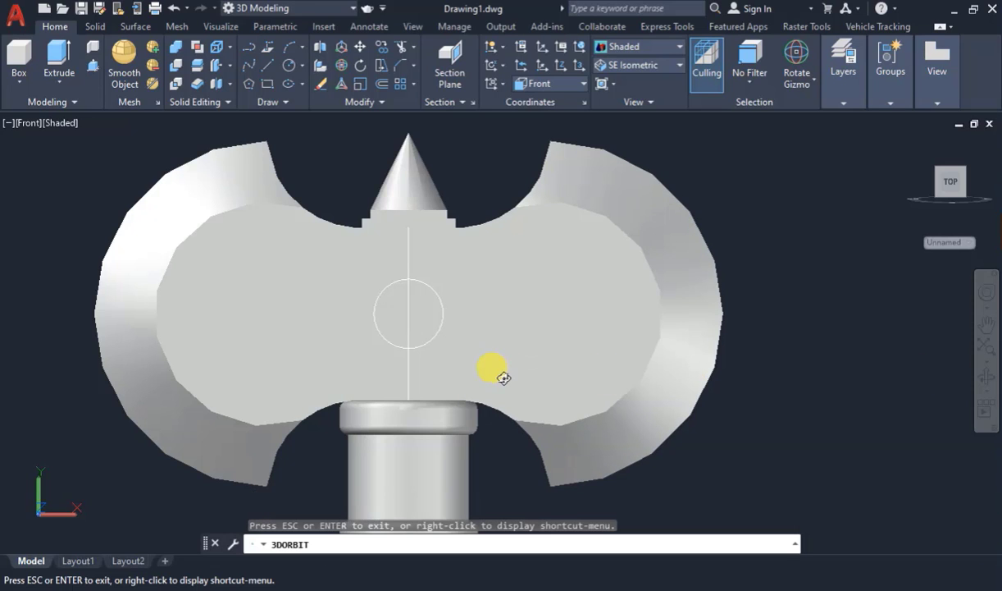
{"action": "left_click_drag", "start_coordinate": [492, 366], "coordinate": [808, 390]}
{"action": "key", "text": "Escape"}
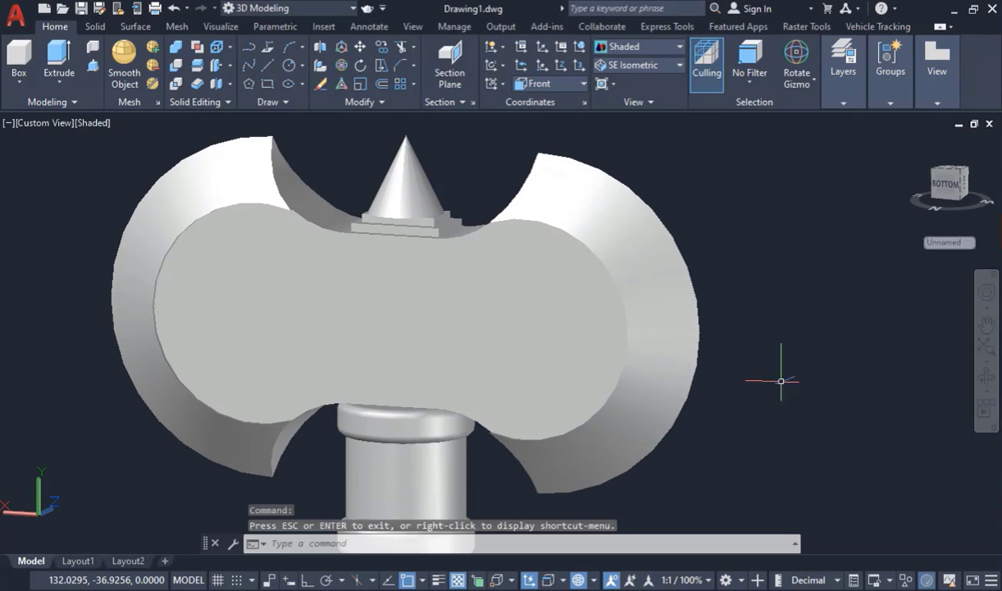
{"action": "left_click", "coordinate": [263, 75]}
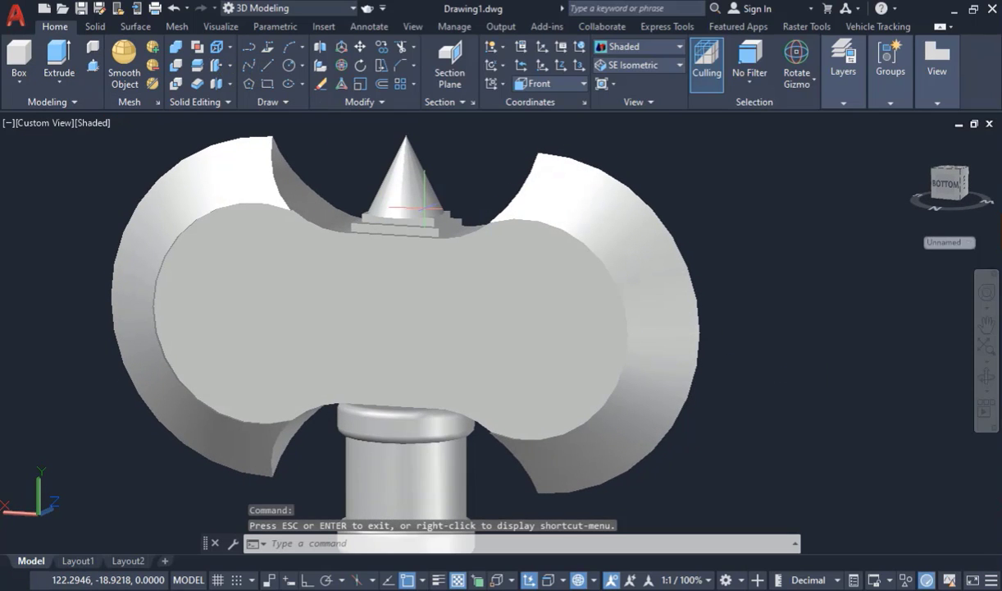
{"action": "left_click", "coordinate": [391, 235]}
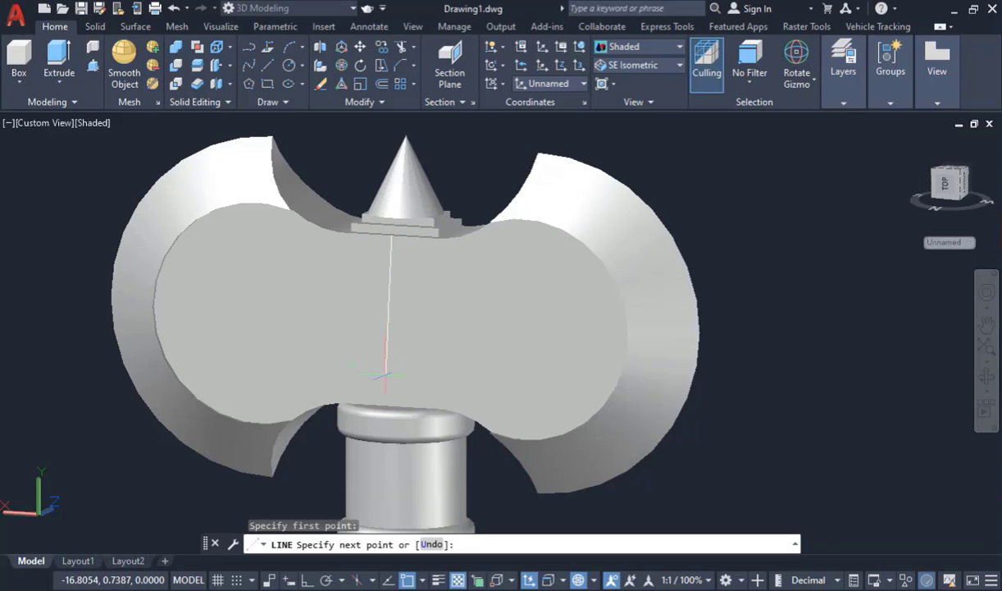
{"action": "left_click", "coordinate": [391, 406]}
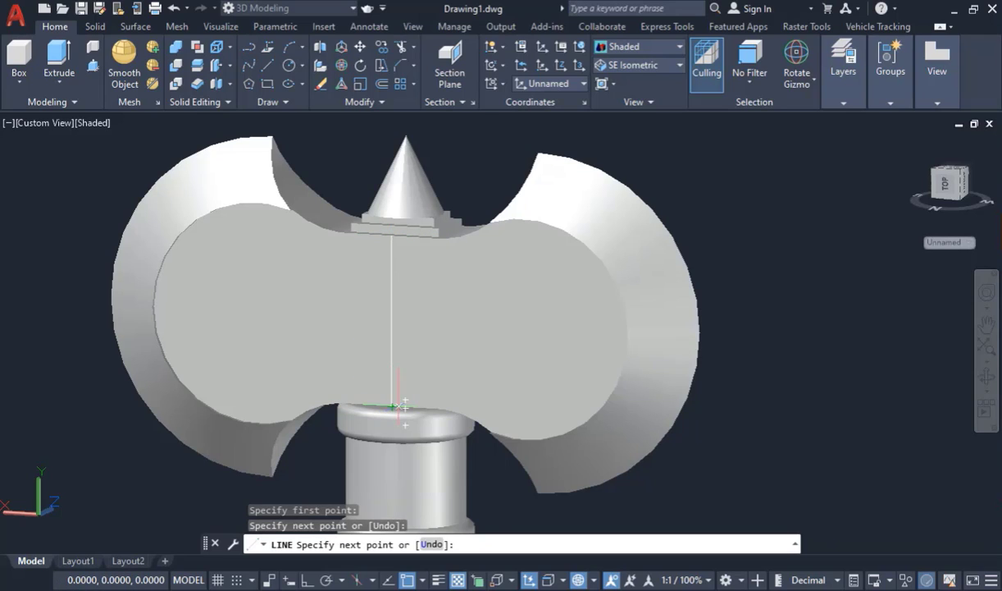
{"action": "key", "text": "Escape"}
- Draw a circle of radius 4 centred on the midpoint of the opposite face's vertical line
{"action": "left_click", "coordinate": [289, 65]}
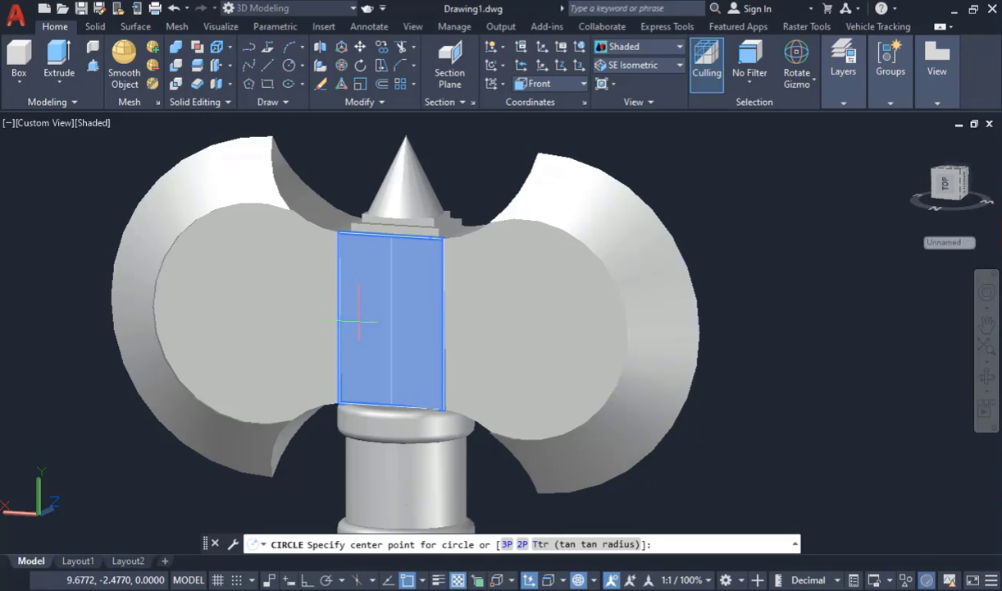
{"action": "left_click", "coordinate": [391, 319]}
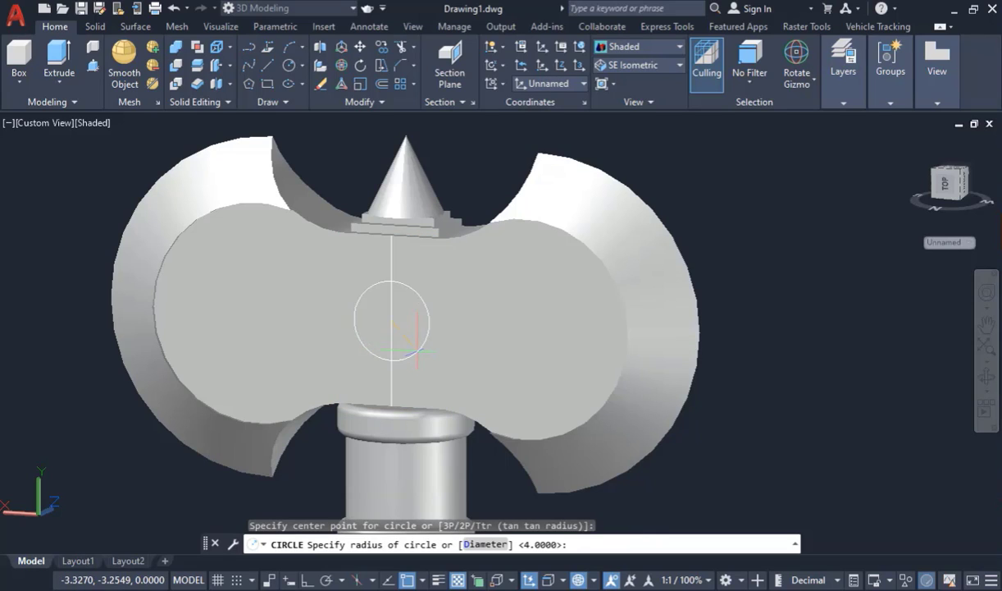
{"action": "key", "text": "Return"}
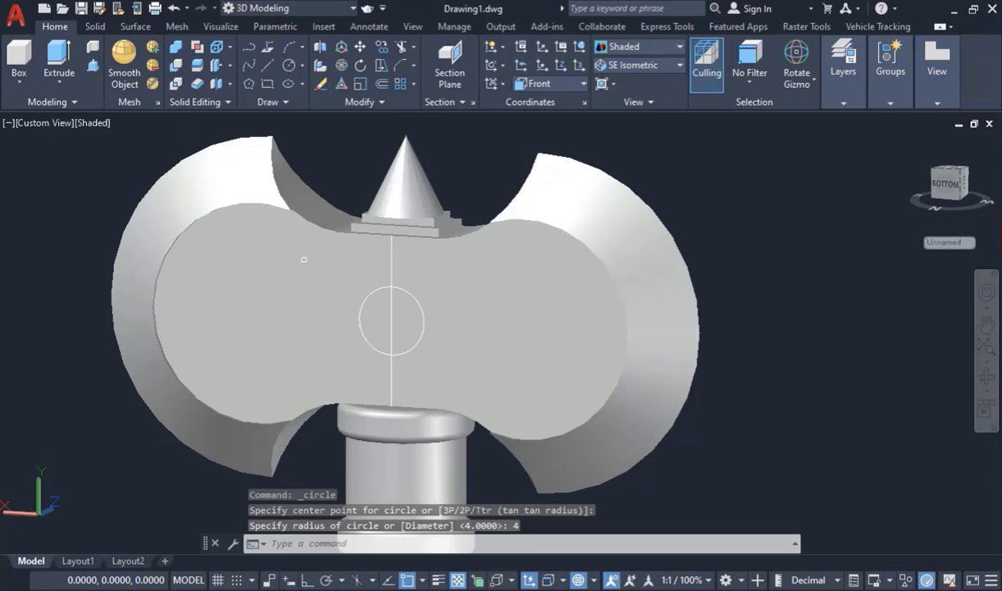
- Delete the vertical construction line crossing the circle on the block's opposite face
{"action": "key", "text": "ctrl+shift+e"}
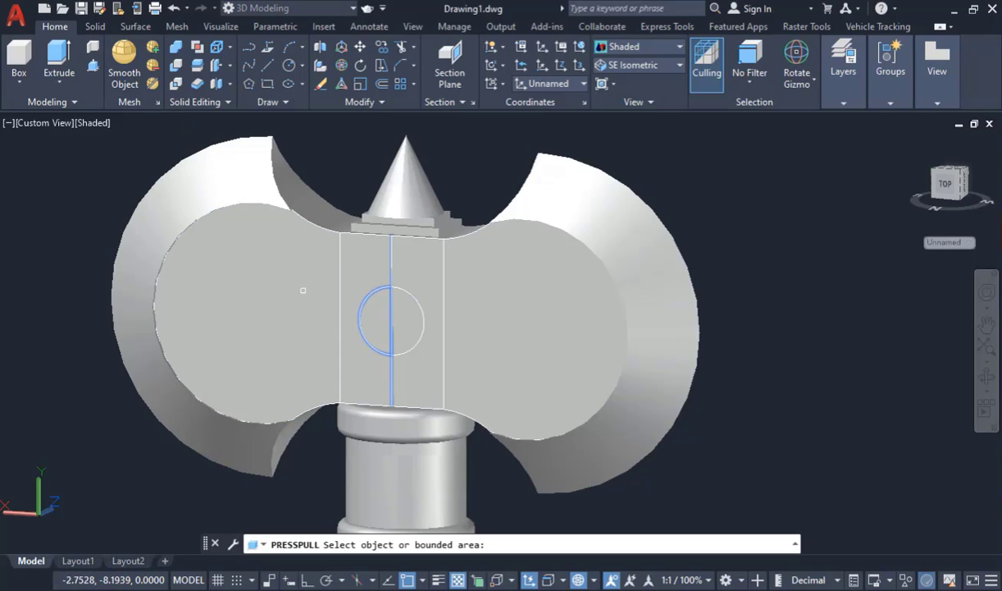
{"action": "key", "text": "Return"}
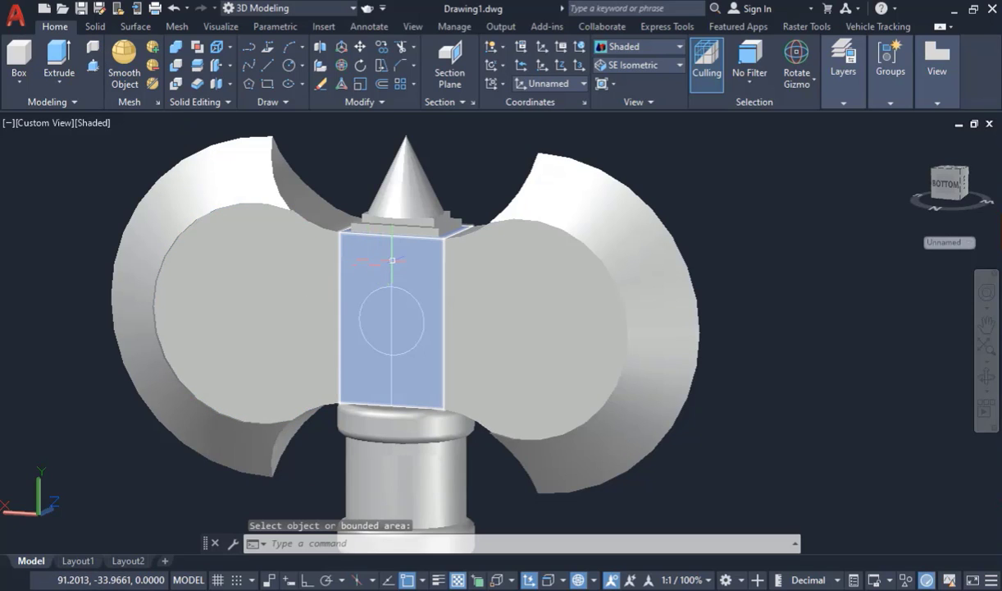
{"action": "left_click", "coordinate": [392, 260]}
{"action": "key", "text": "Delete"}
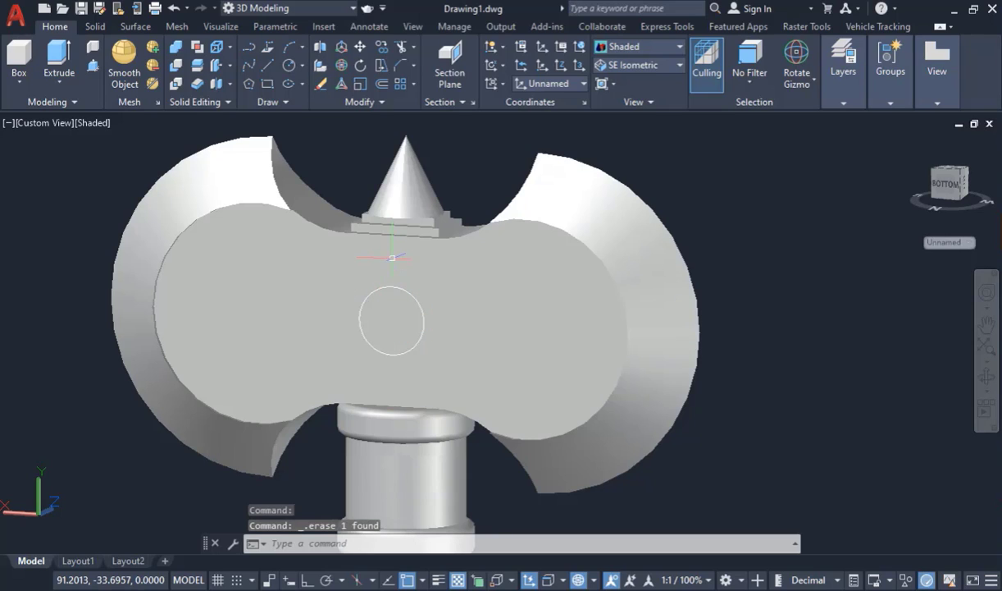
- Presspull the circular area on the block's opposite face outward by 1
{"action": "left_click", "coordinate": [93, 46]}
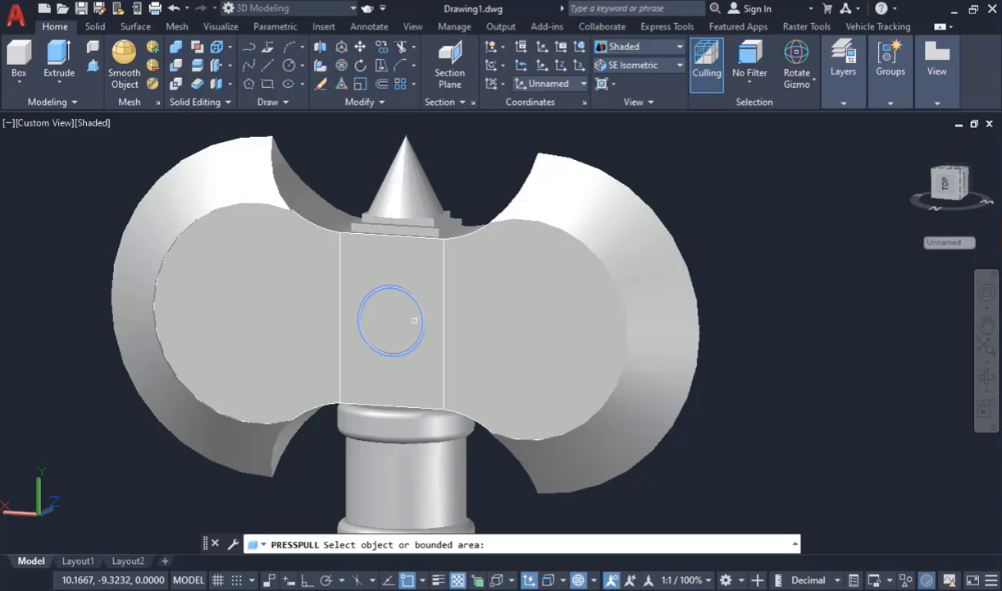
{"action": "left_click", "coordinate": [399, 320]}
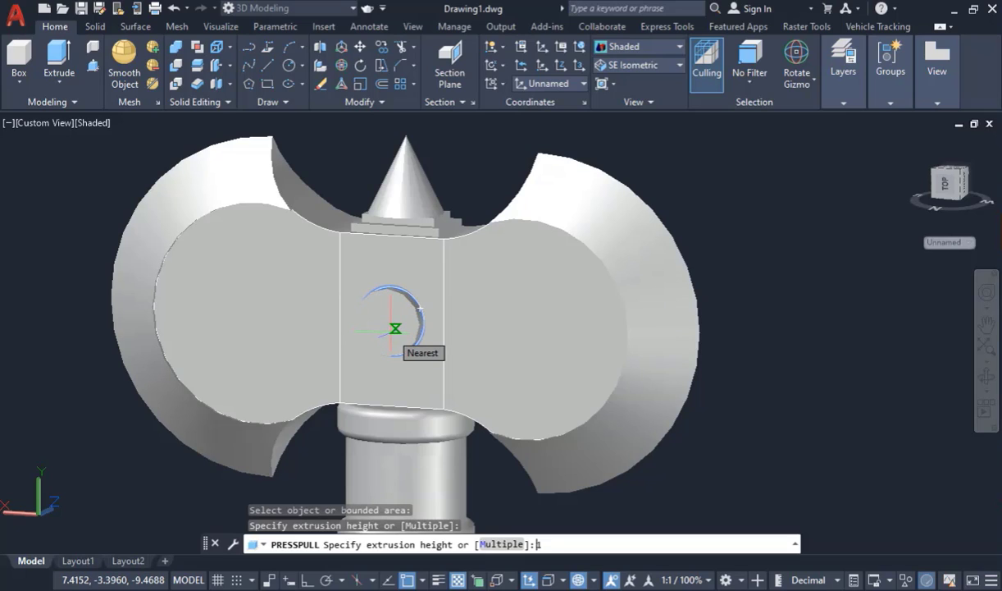
{"action": "type", "text": "1"}
{"action": "key", "text": "Return"}
{"action": "scroll", "coordinate": [433, 331], "scroll_direction": "up", "scroll_amount": 4}
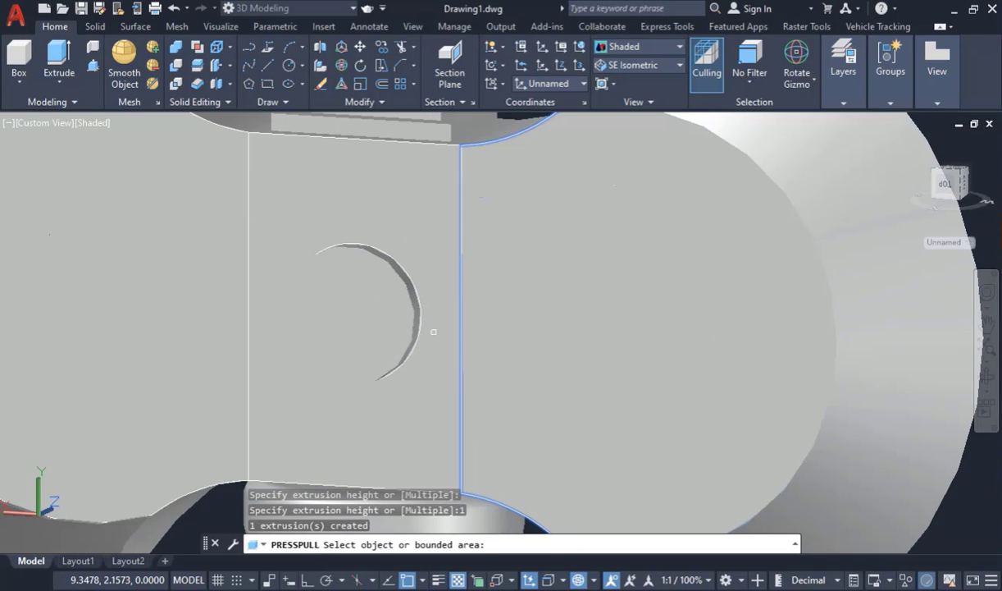
- Delete the vertical construction line crossing the circle on the block's front face
{"action": "left_click", "coordinate": [982, 375]}
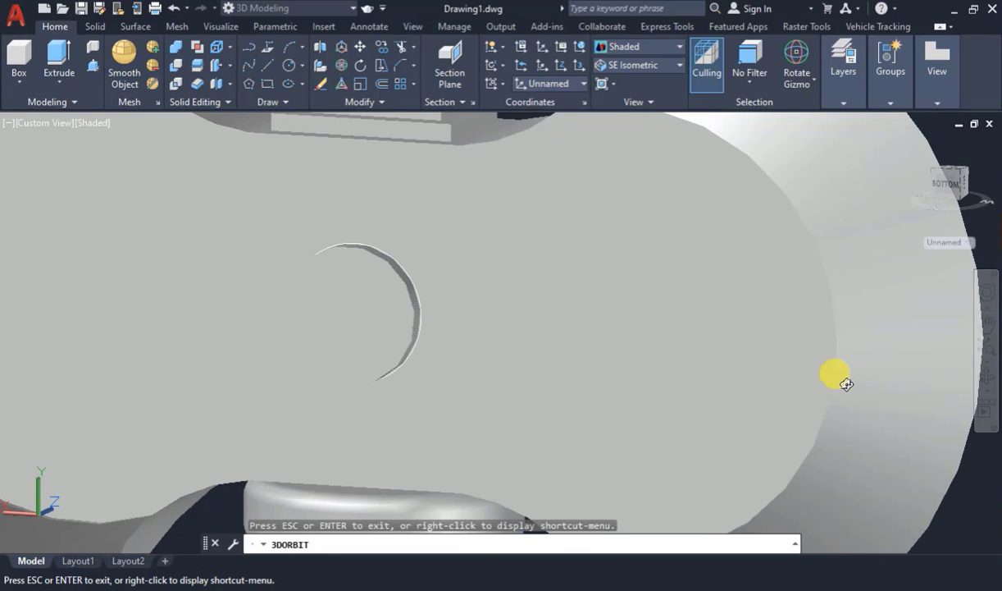
{"action": "left_click_drag", "start_coordinate": [846, 383], "coordinate": [648, 418]}
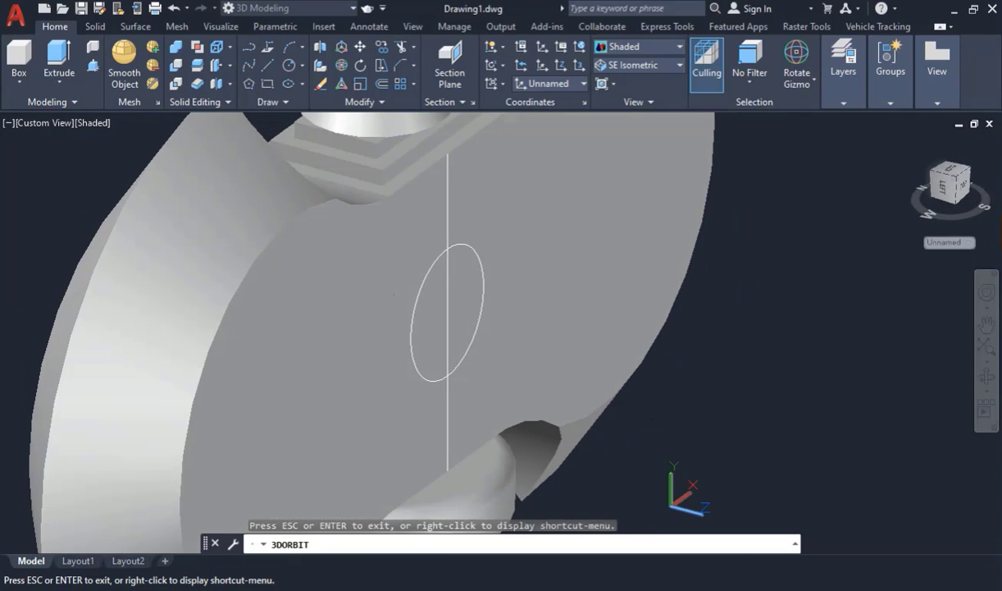
{"action": "key", "text": "Escape"}
{"action": "key", "text": "Escape"}
{"action": "left_click", "coordinate": [447, 218]}
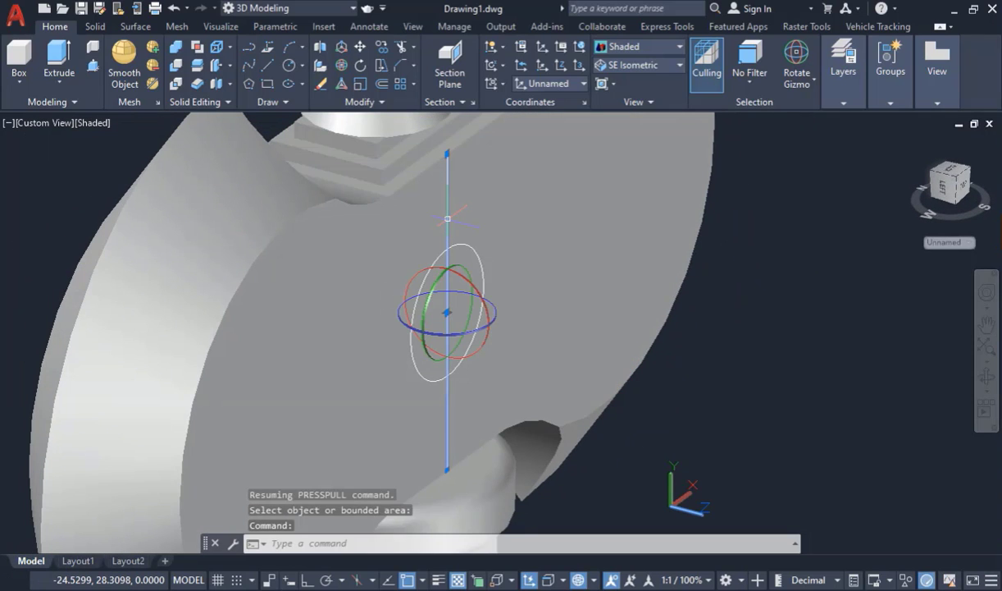
{"action": "key", "text": "Delete"}
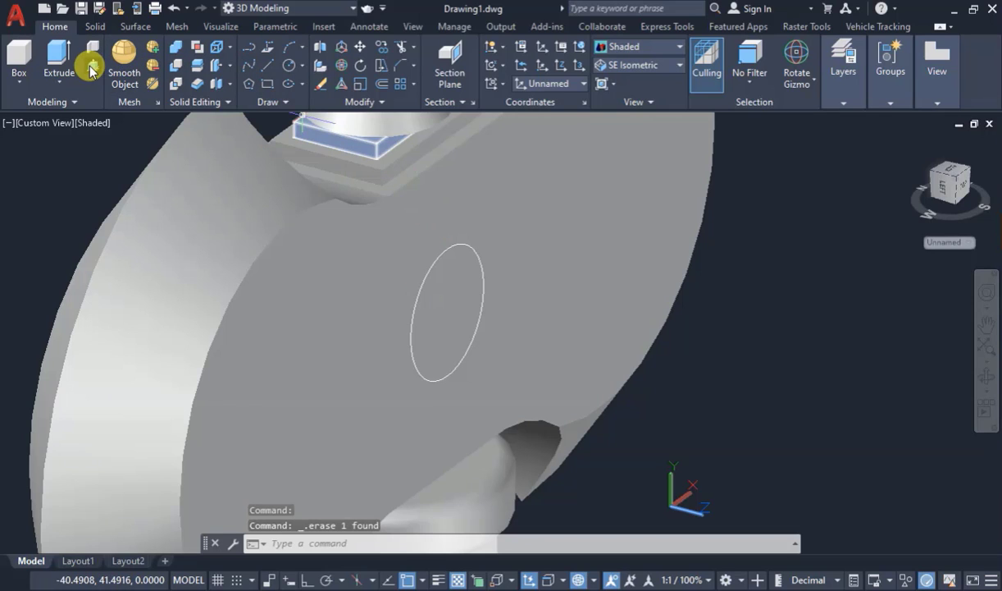
- Presspull the circular area on the block's front face outward by 1
{"action": "left_click", "coordinate": [92, 65]}
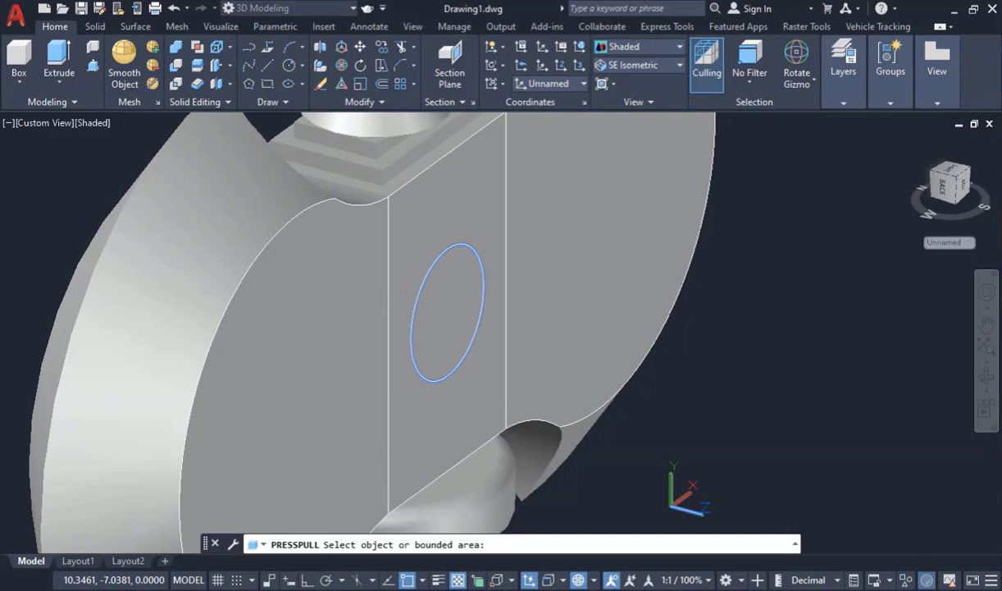
{"action": "left_click", "coordinate": [447, 312]}
{"action": "type", "text": "1"}
{"action": "key", "text": "Return"}
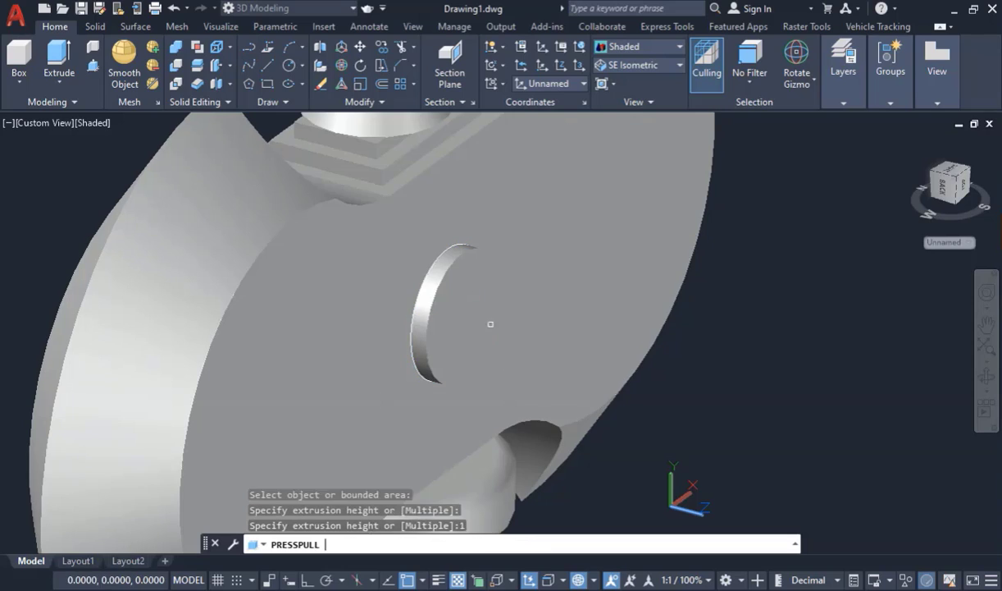
{"action": "key", "text": "Return"}
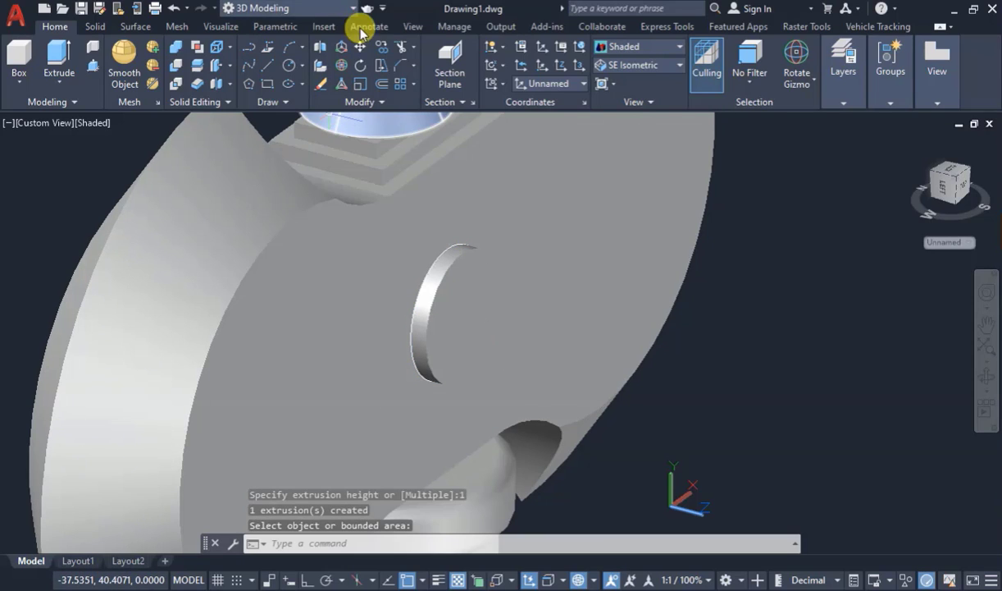
- Fillet the outer circular edge of the boss on the block's front face with a radius of 0.5
{"action": "left_click", "coordinate": [416, 71]}
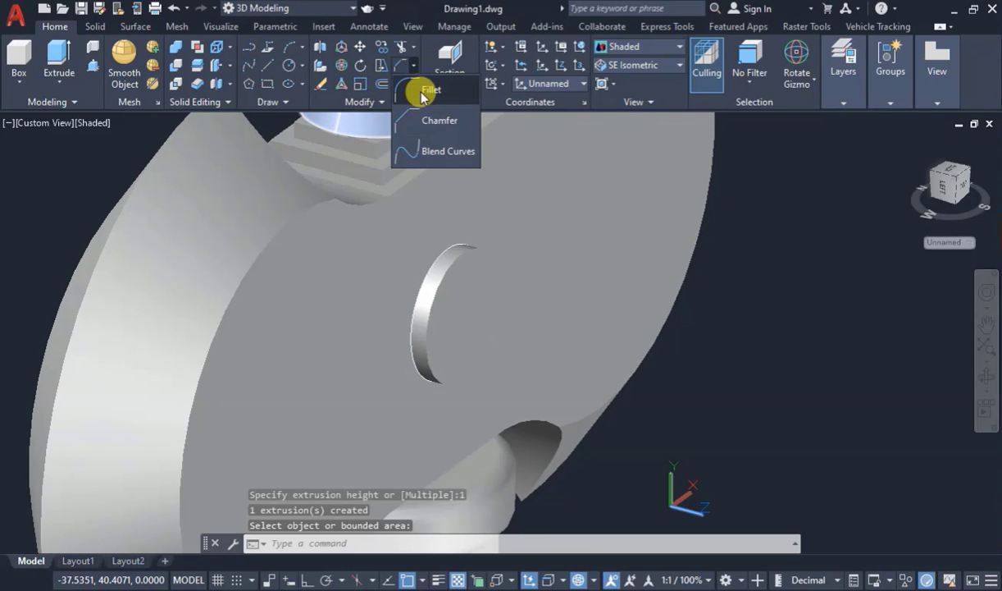
{"action": "left_click", "coordinate": [419, 96]}
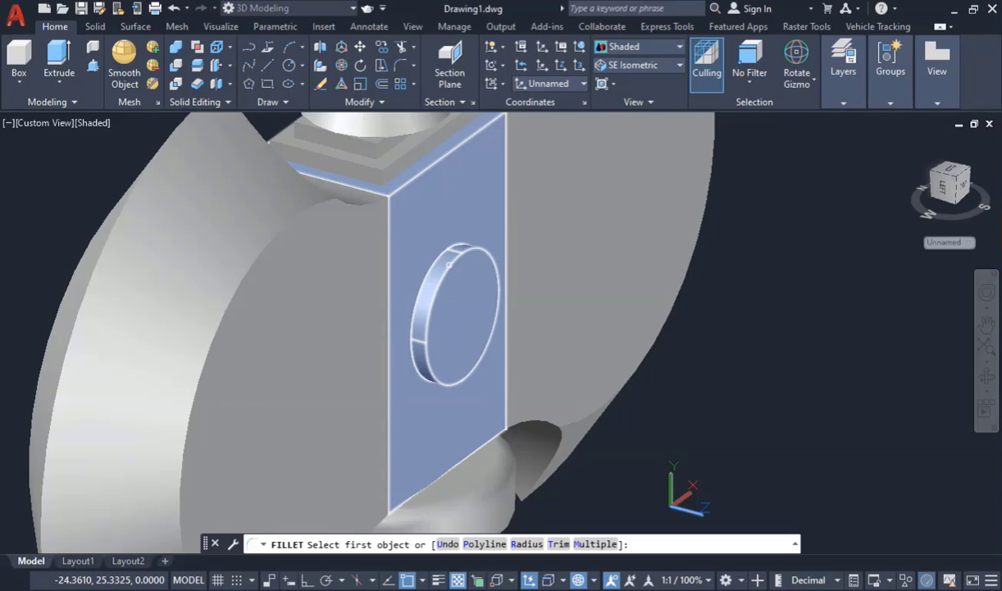
{"action": "scroll", "coordinate": [450, 265], "scroll_direction": "up", "scroll_amount": 3}
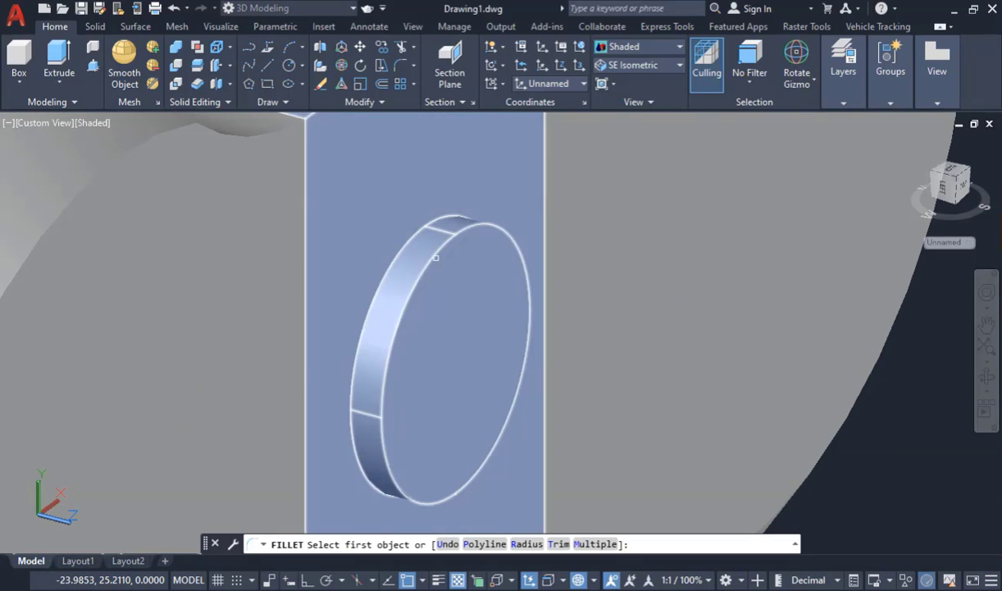
{"action": "left_click", "coordinate": [435, 257]}
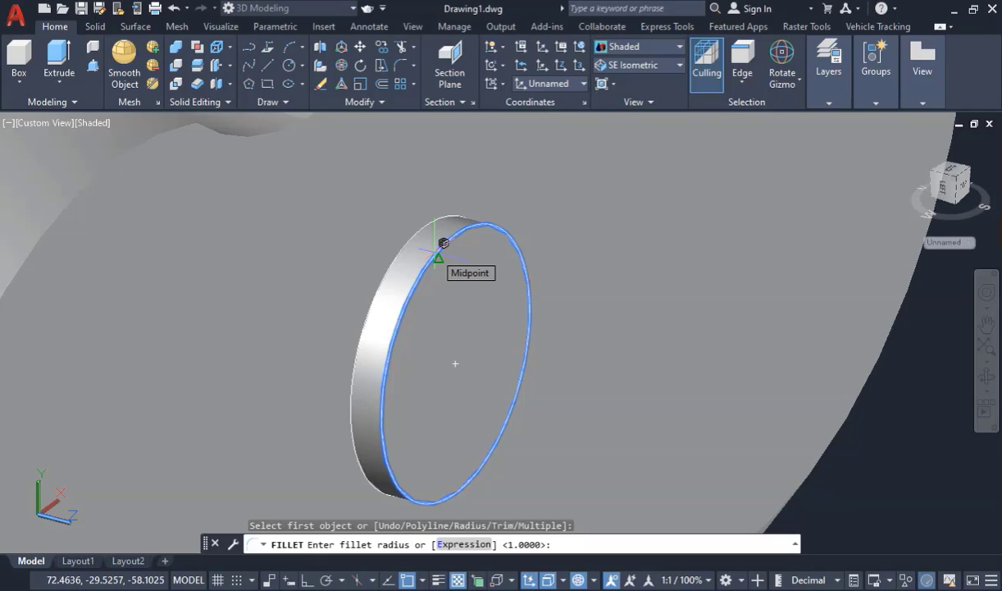
{"action": "type", "text": ".5"}
{"action": "key", "text": "Return"}
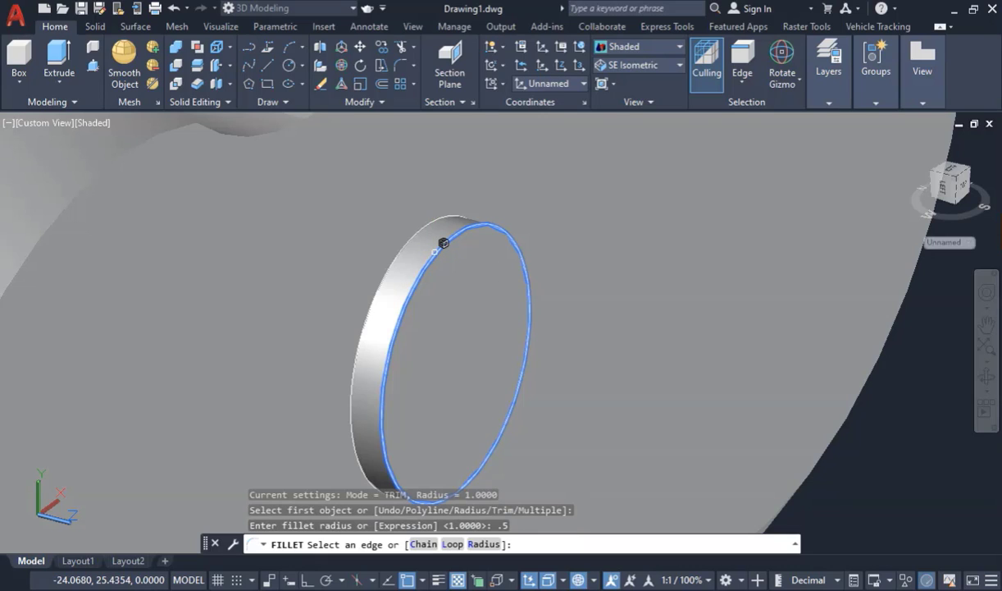
{"action": "left_click", "coordinate": [439, 256]}
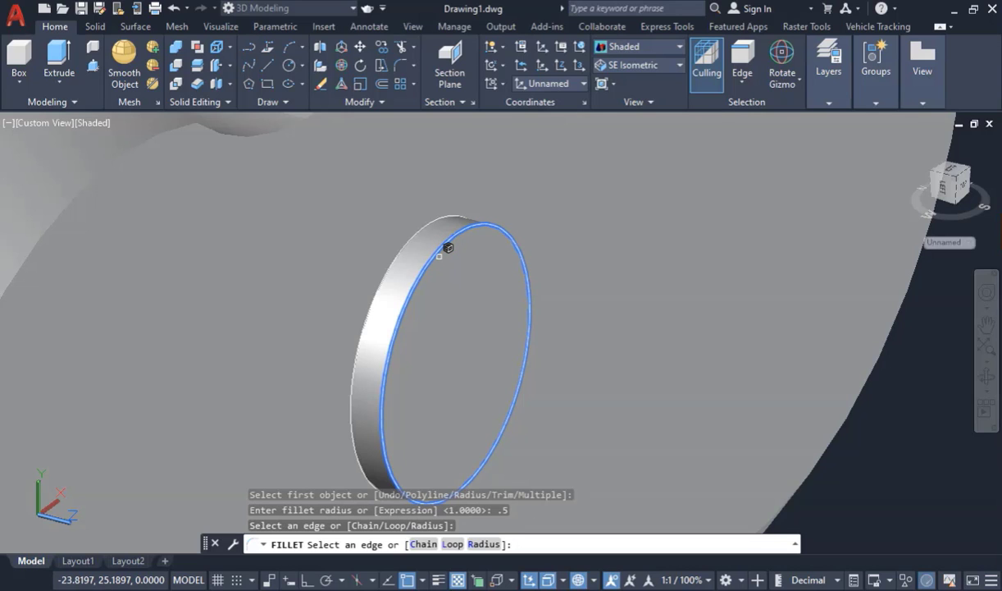
{"action": "key", "text": "Return"}
- Fillet the outer circular edge of the boss on the block's opposite face with a radius of 0.5
{"action": "scroll", "coordinate": [574, 304], "scroll_direction": "down", "scroll_amount": 5}
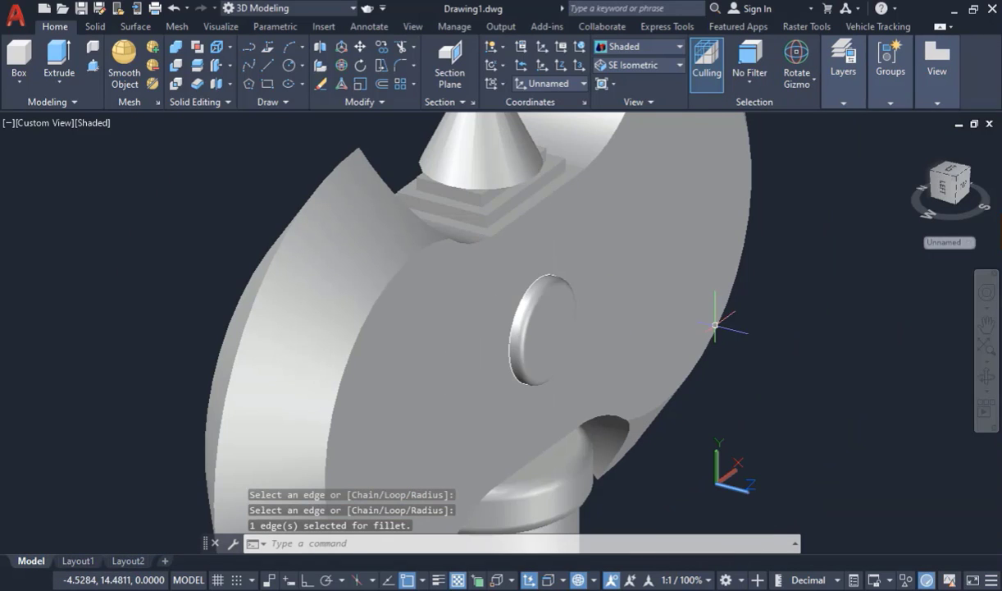
{"action": "left_click", "coordinate": [986, 379]}
{"action": "left_click_drag", "start_coordinate": [716, 374], "coordinate": [784, 369]}
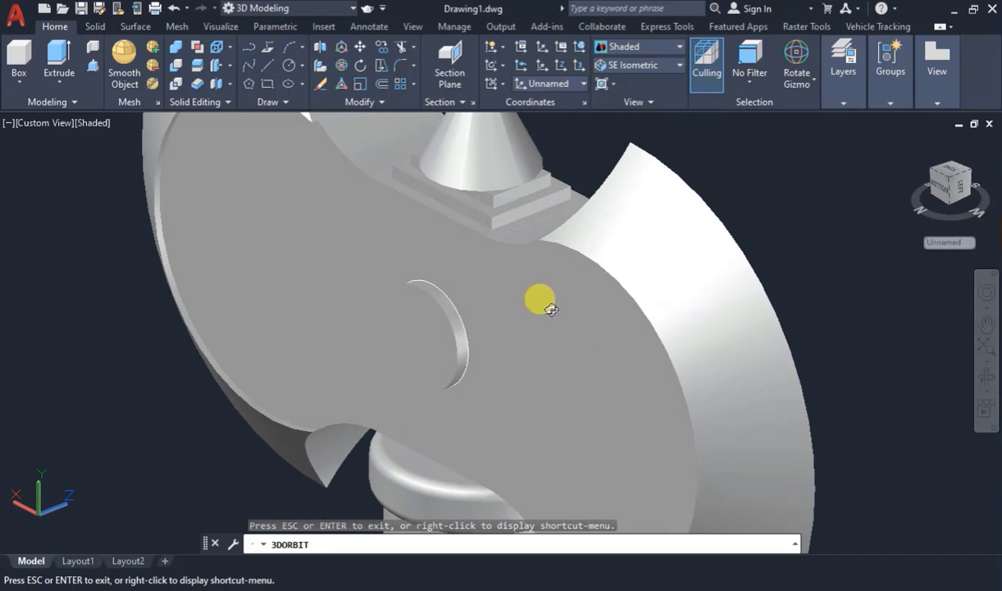
{"action": "key", "text": "Escape"}
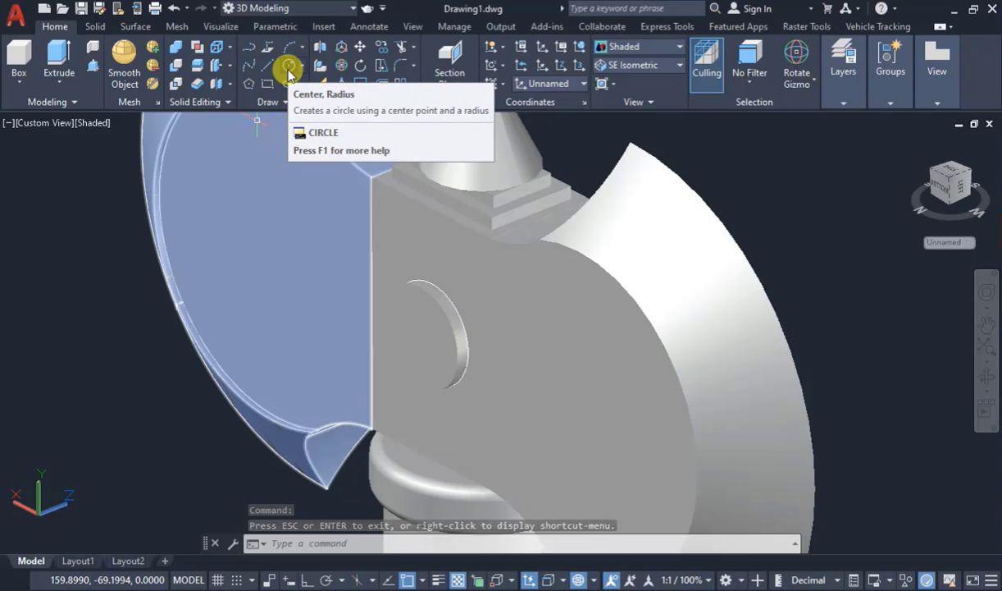
{"action": "left_click", "coordinate": [398, 64]}
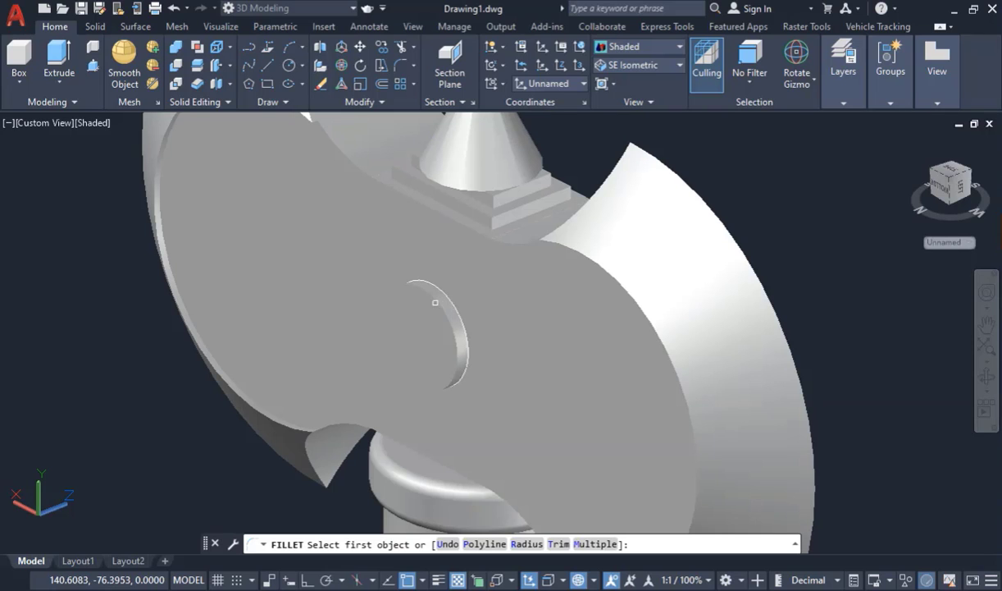
{"action": "left_click", "coordinate": [987, 374]}
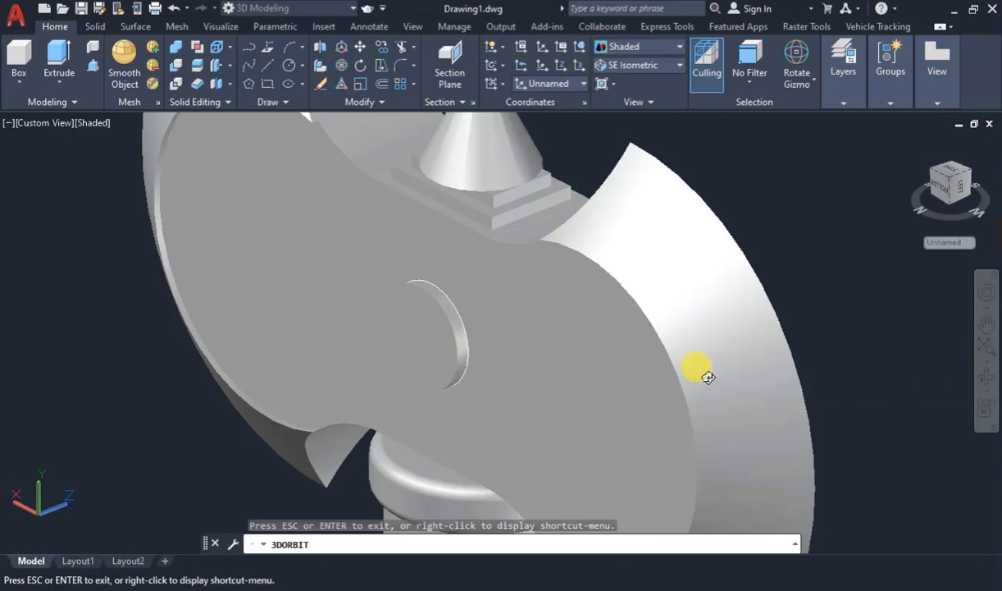
{"action": "left_click_drag", "start_coordinate": [701, 371], "coordinate": [747, 336]}
{"action": "key", "text": "Escape"}
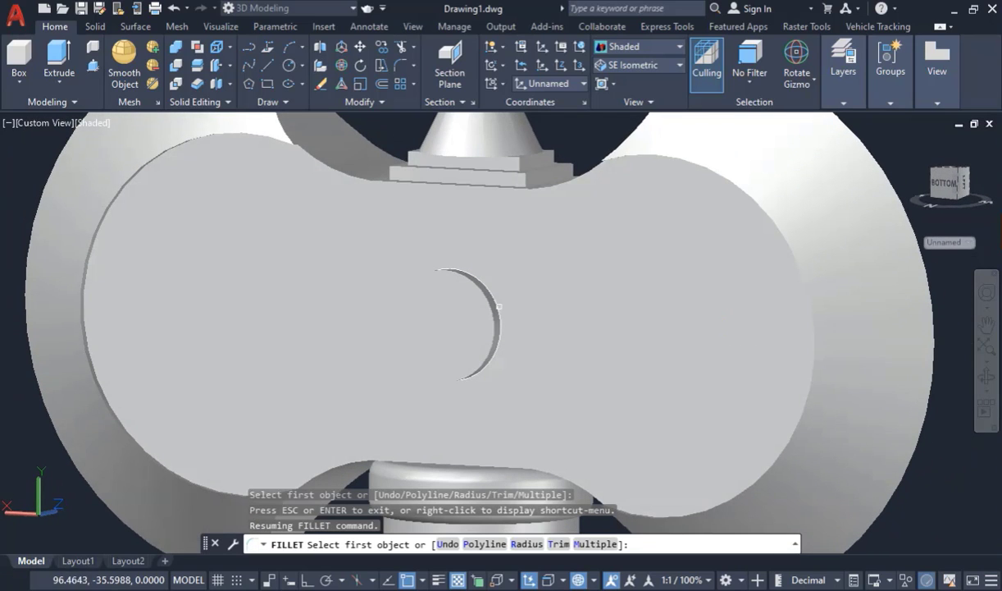
{"action": "left_click", "coordinate": [490, 287]}
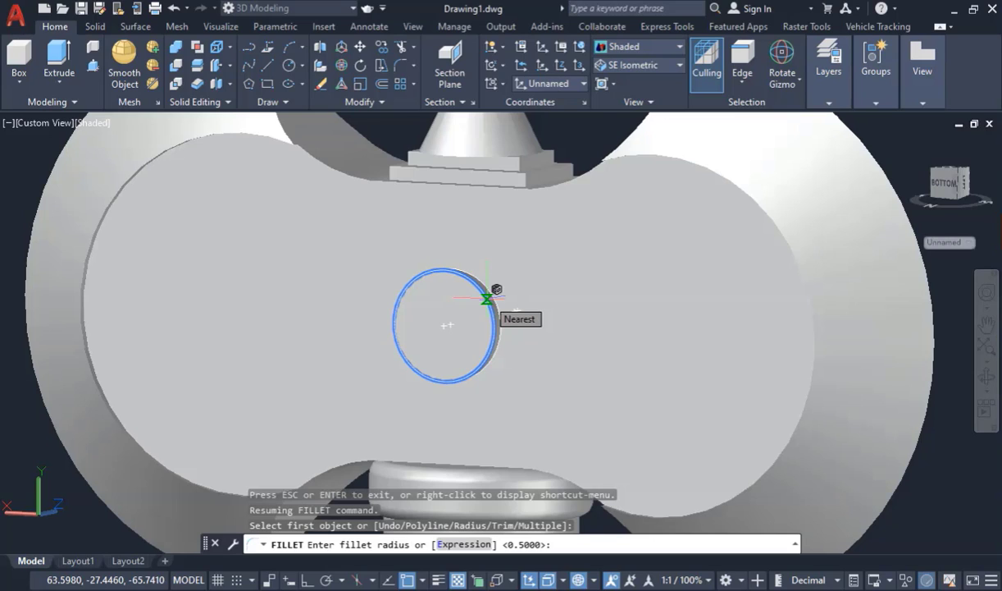
{"action": "key", "text": "Return"}
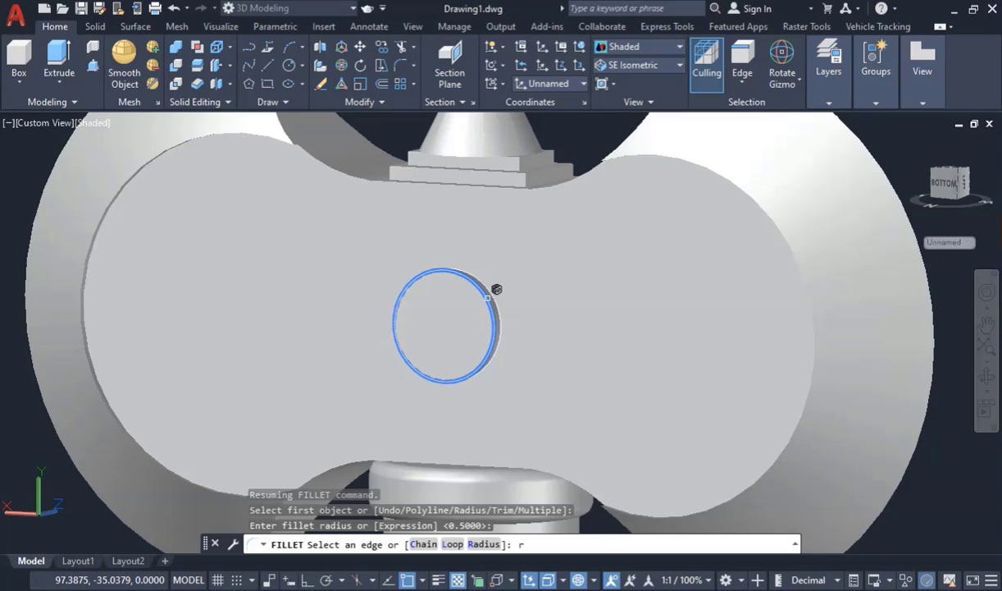
{"action": "type", "text": "r"}
{"action": "key", "text": "Return"}
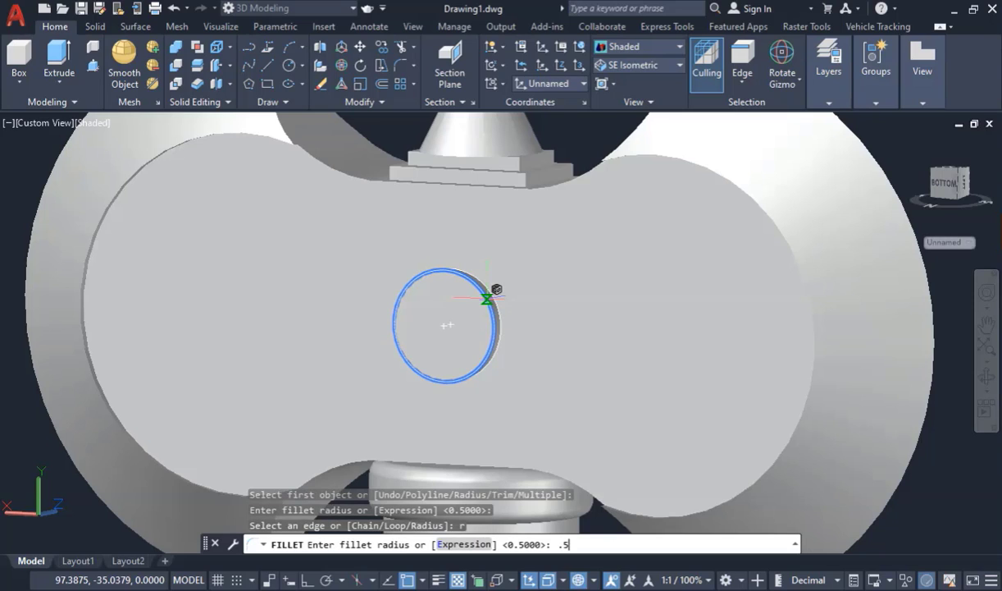
{"action": "type", "text": ".5"}
{"action": "key", "text": "Return"}
{"action": "left_click", "coordinate": [496, 290]}
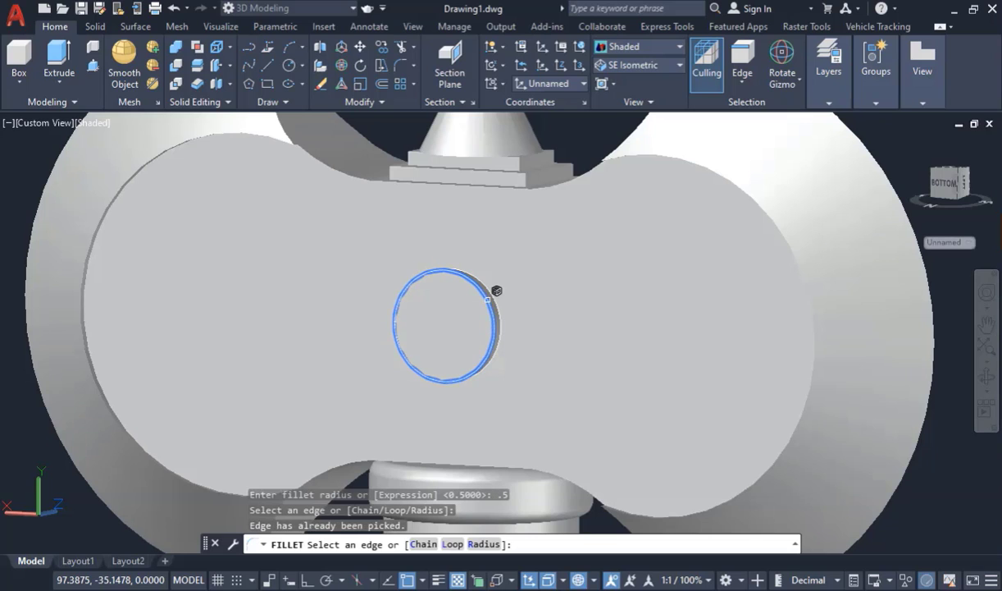
{"action": "key", "text": "Return"}
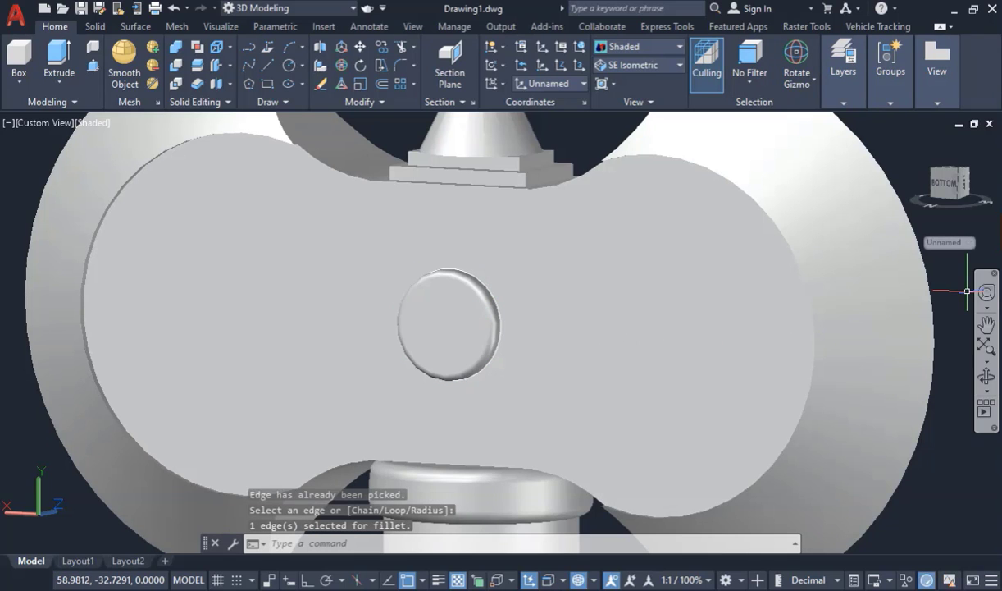
- Union the two axe blades and the conical top spike into one solid
{"action": "left_click", "coordinate": [991, 383]}
{"action": "left_click_drag", "start_coordinate": [727, 381], "coordinate": [601, 221]}
{"action": "left_click_drag", "start_coordinate": [564, 389], "coordinate": [424, 284]}
{"action": "key", "text": "Escape"}
{"action": "left_click", "coordinate": [176, 47]}
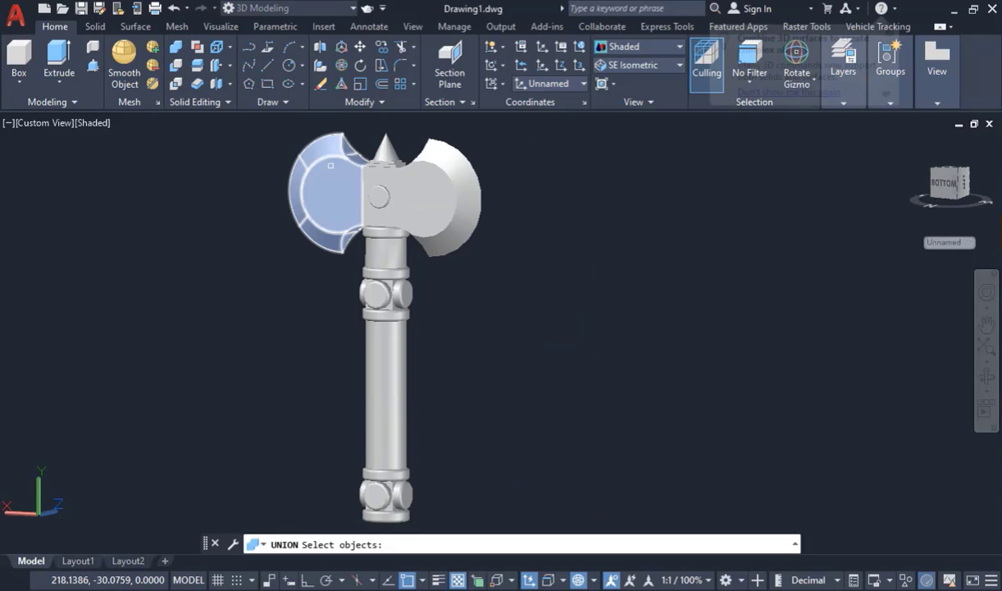
{"action": "left_click", "coordinate": [326, 195]}
{"action": "left_click", "coordinate": [444, 195]}
{"action": "left_click", "coordinate": [382, 153]}
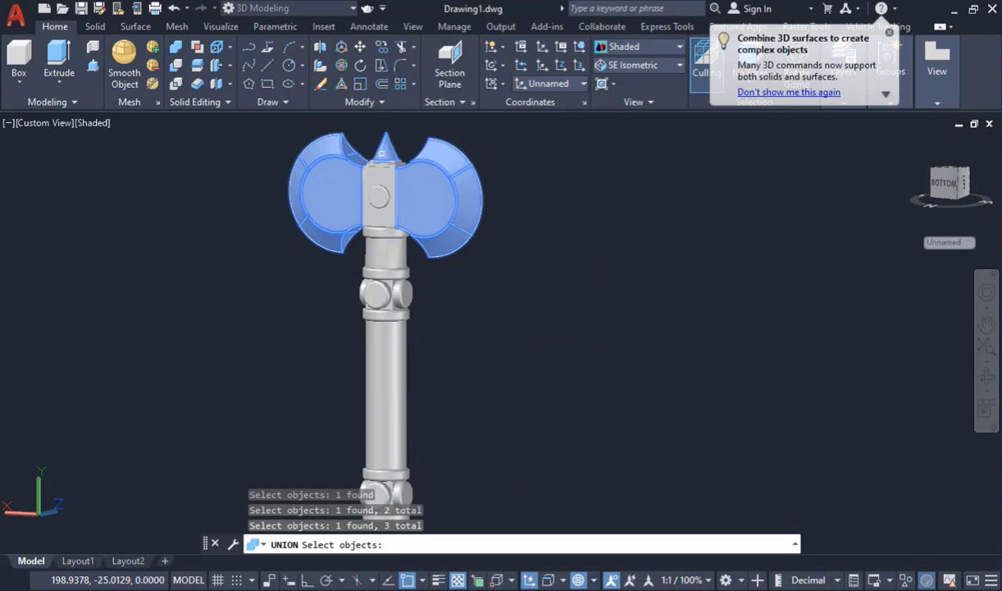
{"action": "key", "text": "Return"}
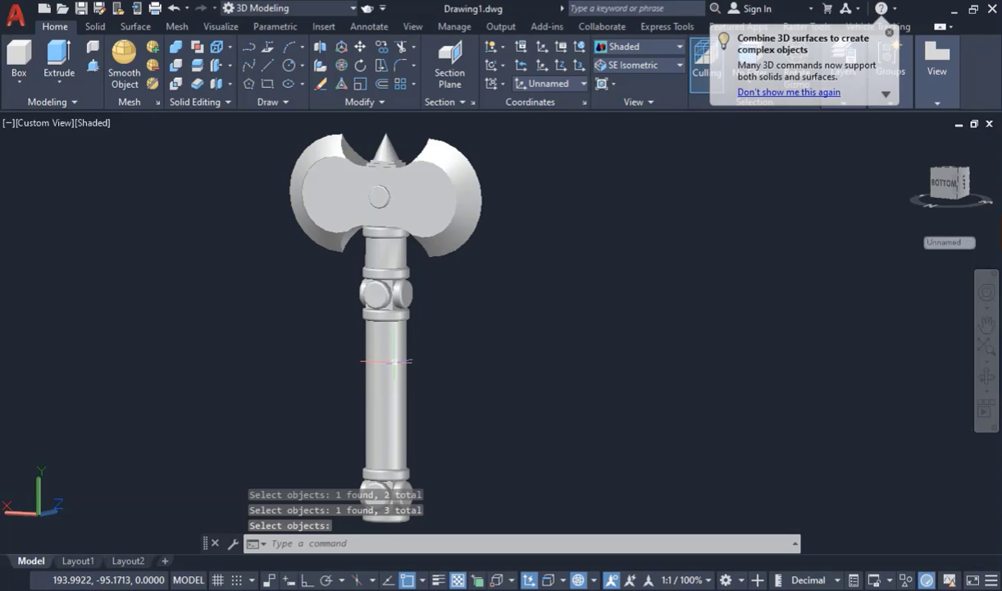
- Union the short handle section below the axe head with the long main grip
{"action": "left_click", "coordinate": [381, 341]}
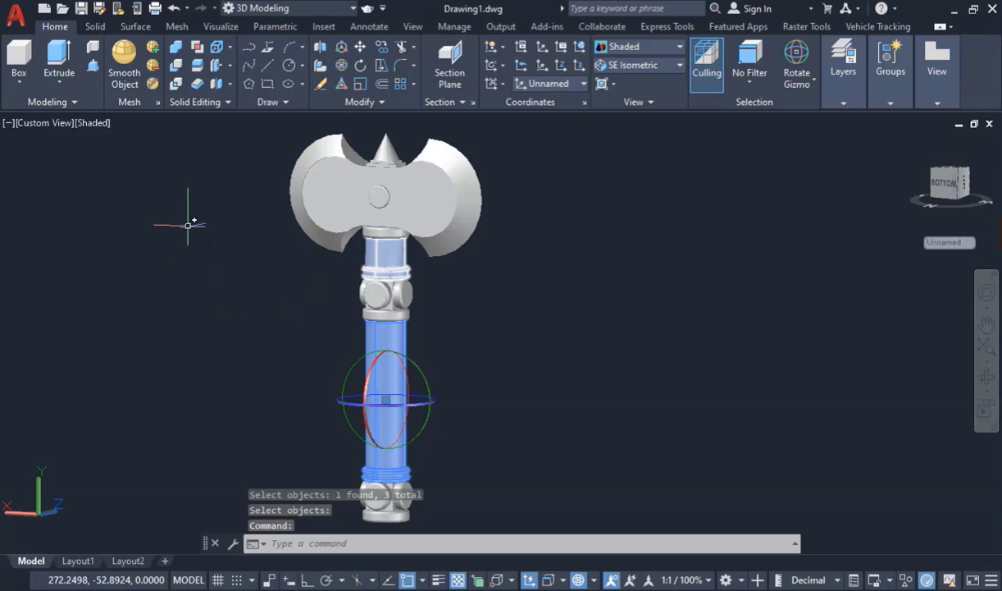
{"action": "key", "text": "Escape"}
{"action": "left_click", "coordinate": [175, 48]}
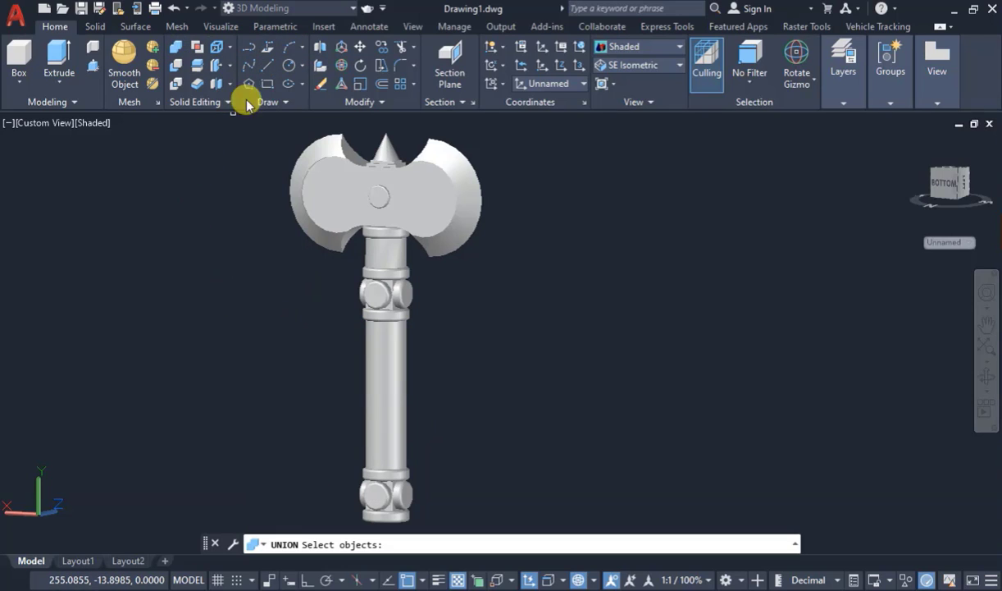
{"action": "left_click", "coordinate": [382, 264]}
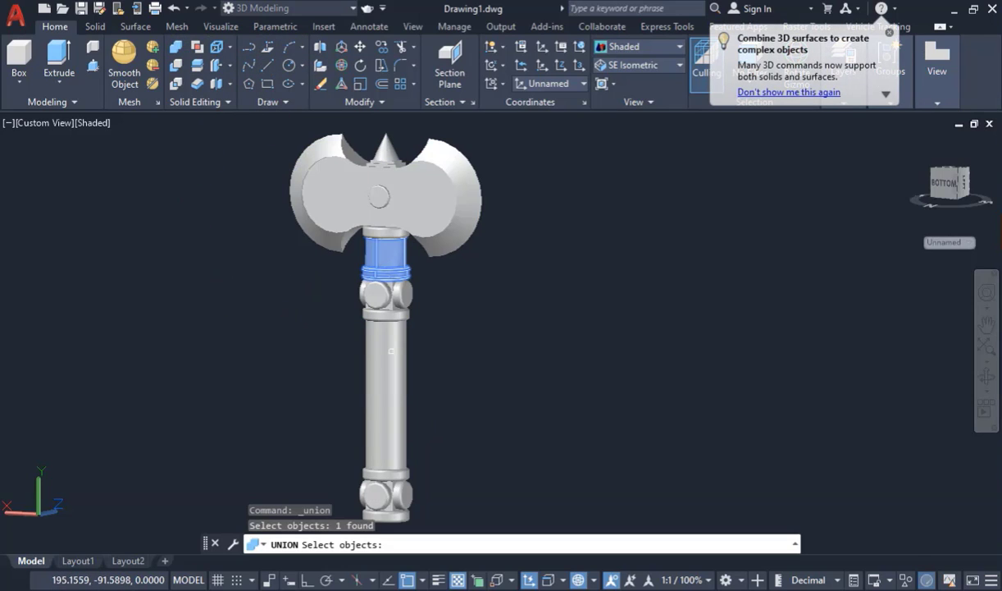
{"action": "left_click", "coordinate": [391, 353]}
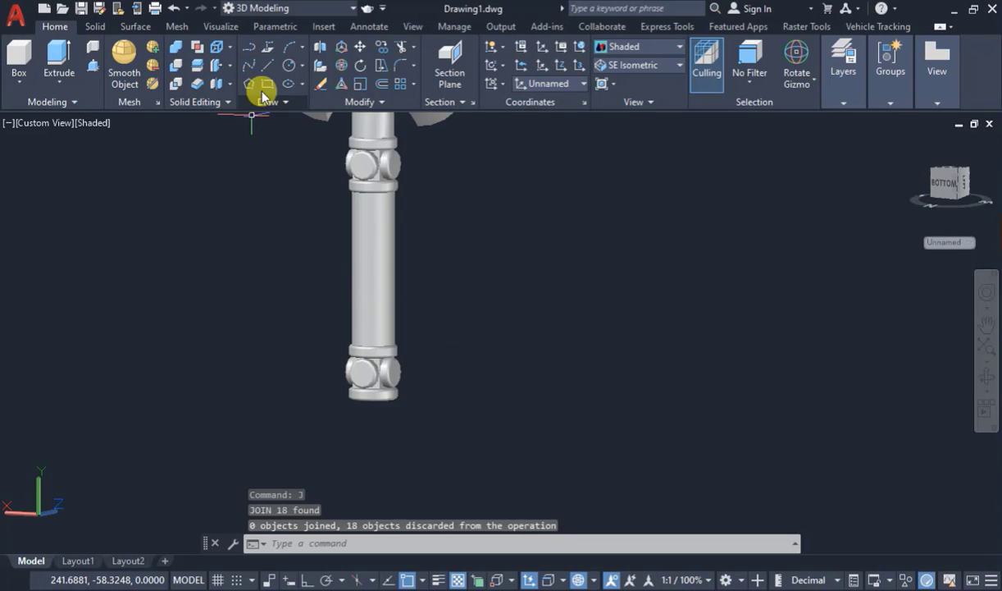
- Union the block, round bosses and end ring at the handle's lower end into one solid
{"action": "left_click", "coordinate": [175, 47]}
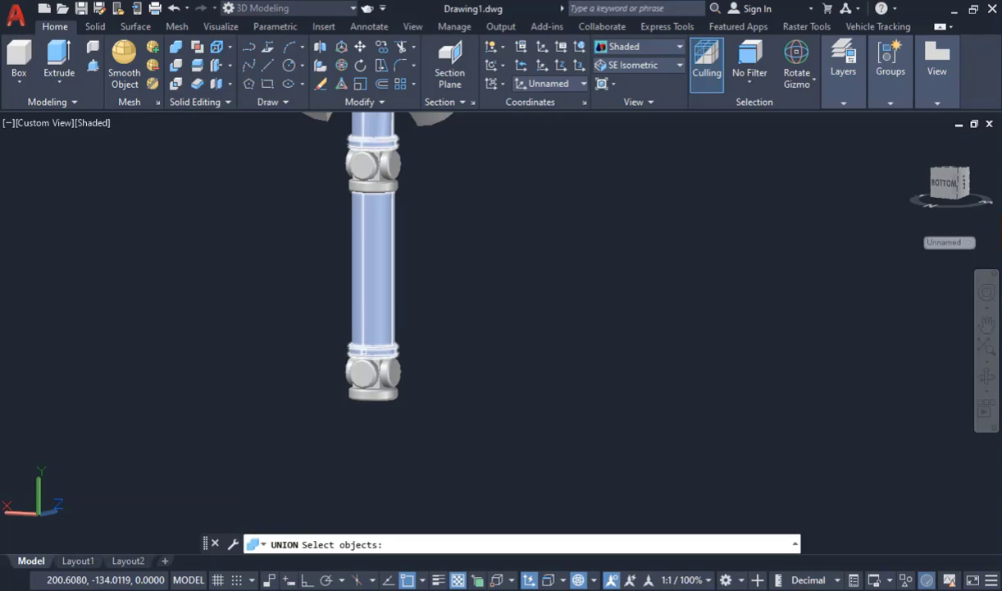
{"action": "left_click", "coordinate": [303, 339]}
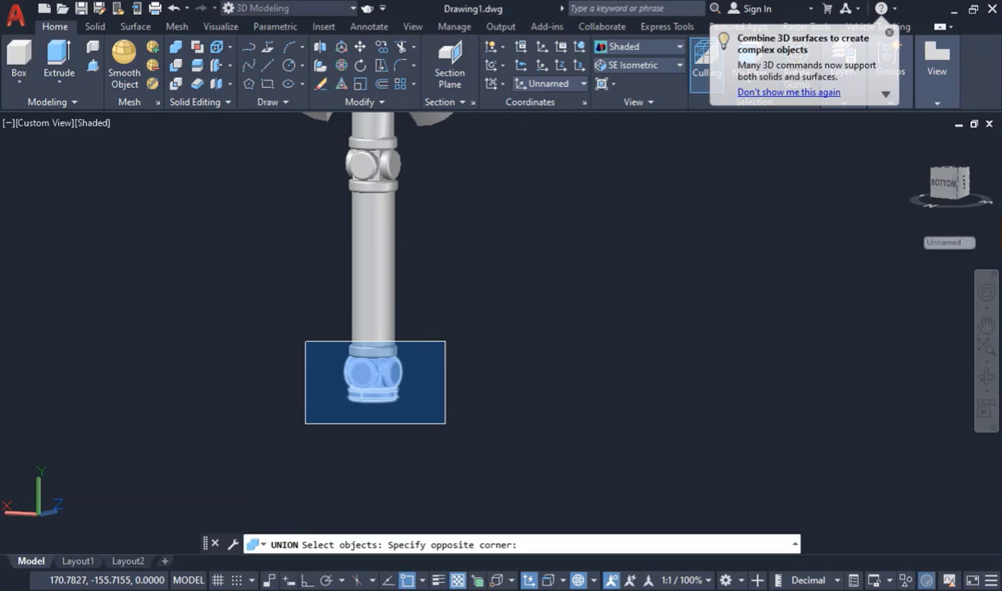
{"action": "left_click", "coordinate": [443, 423]}
{"action": "key", "text": "Return"}
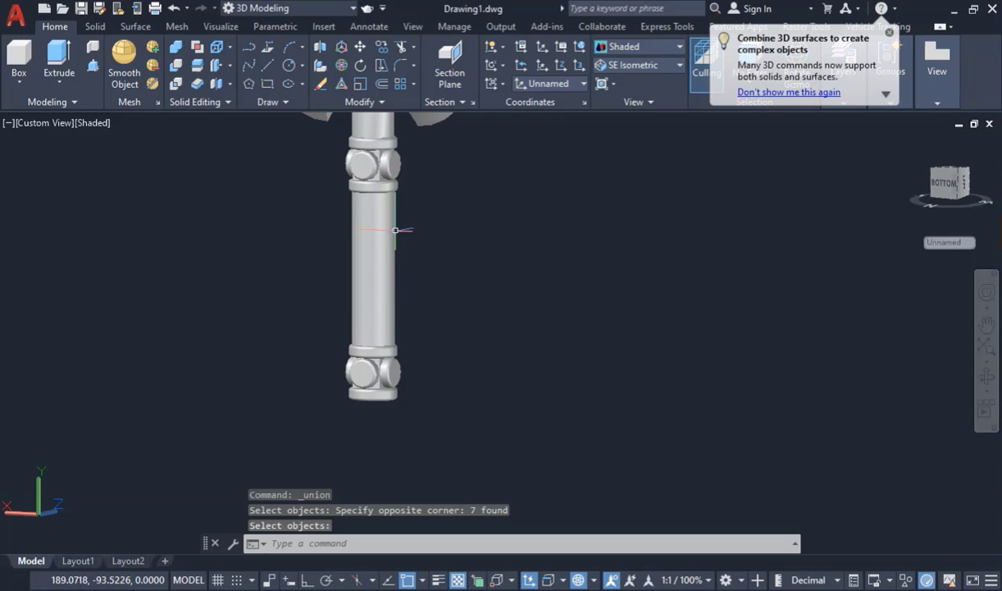
- Union the block and round bosses of the handle's upper joint with the ring directly below them
{"action": "scroll", "coordinate": [347, 271], "scroll_direction": "down", "scroll_amount": 2}
{"action": "scroll", "coordinate": [389, 187], "scroll_direction": "up", "scroll_amount": 2}
{"action": "scroll", "coordinate": [389, 187], "scroll_direction": "up", "scroll_amount": 4}
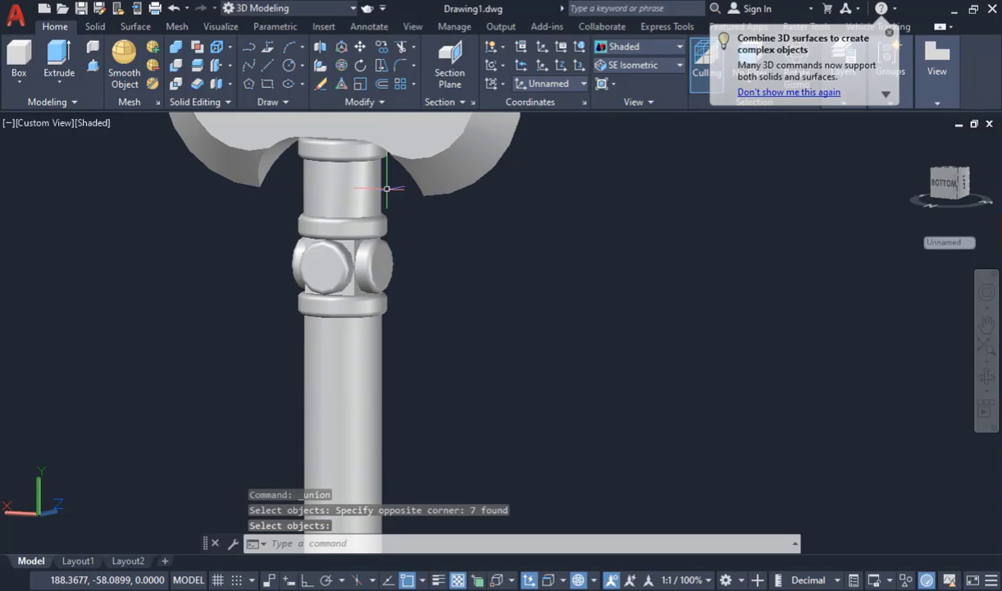
{"action": "left_click", "coordinate": [398, 176]}
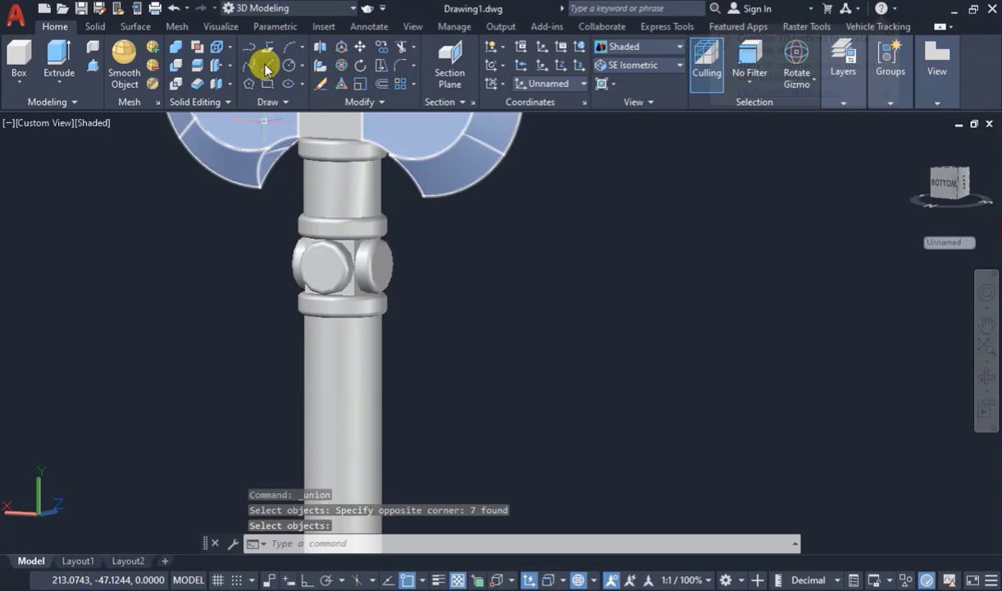
{"action": "left_click", "coordinate": [177, 49]}
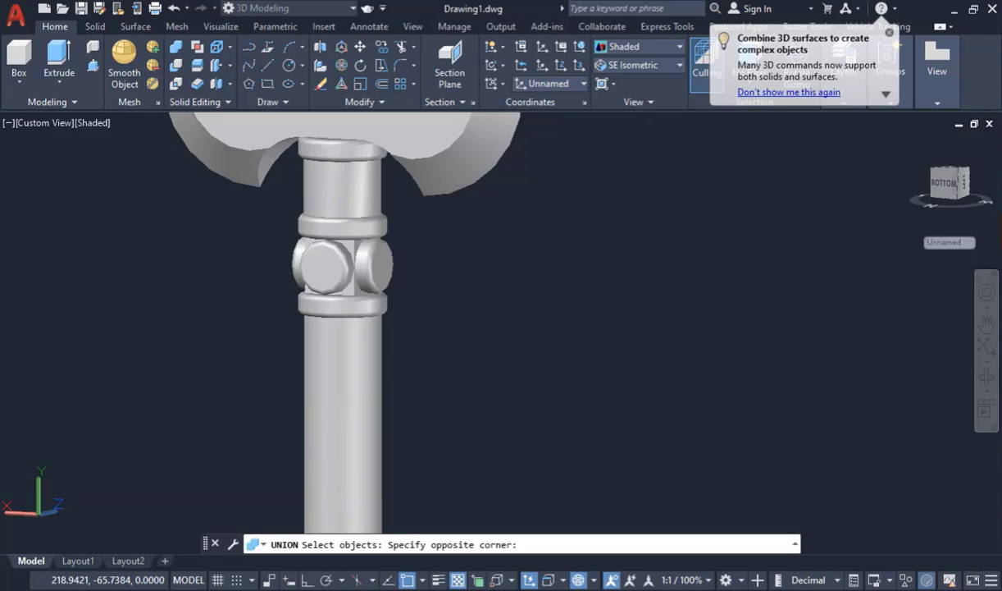
{"action": "left_click", "coordinate": [424, 351]}
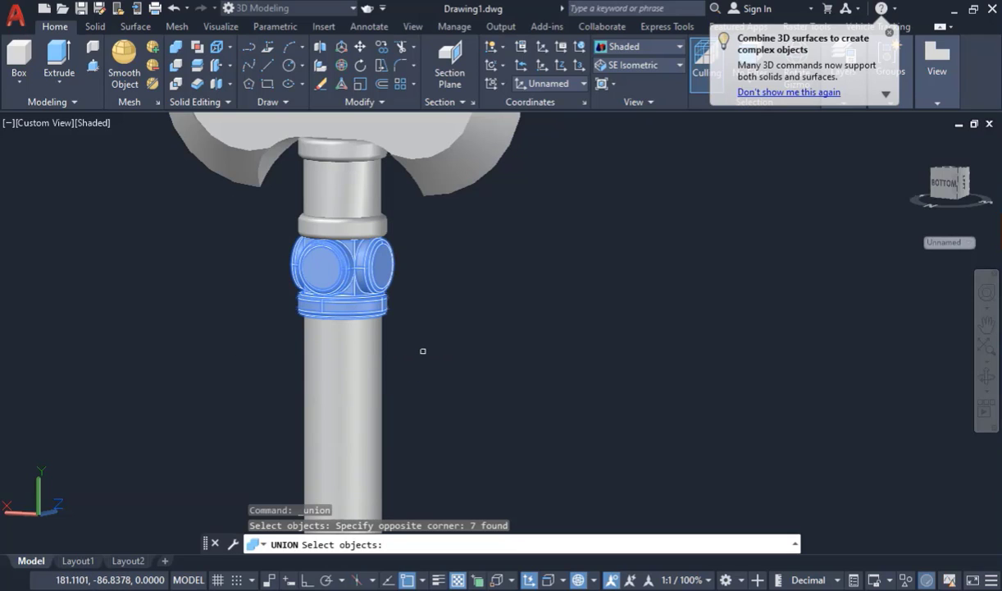
{"action": "key", "text": "Return"}
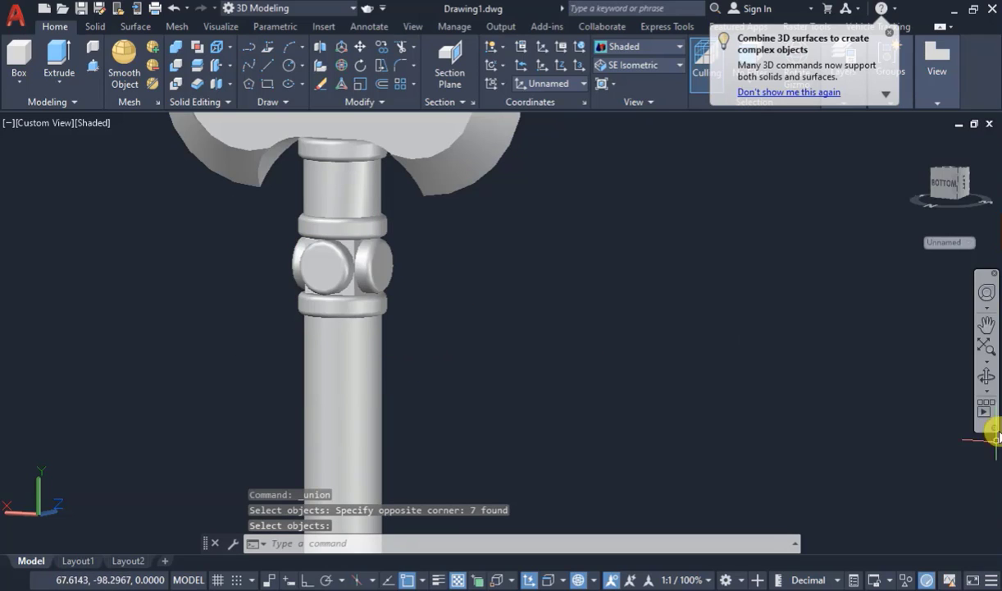
- Union the axe head's central block, round bosses, stepped top plates and the ring beneath it into one solid
{"action": "left_click", "coordinate": [986, 379]}
{"action": "left_click_drag", "start_coordinate": [396, 409], "coordinate": [369, 131]}
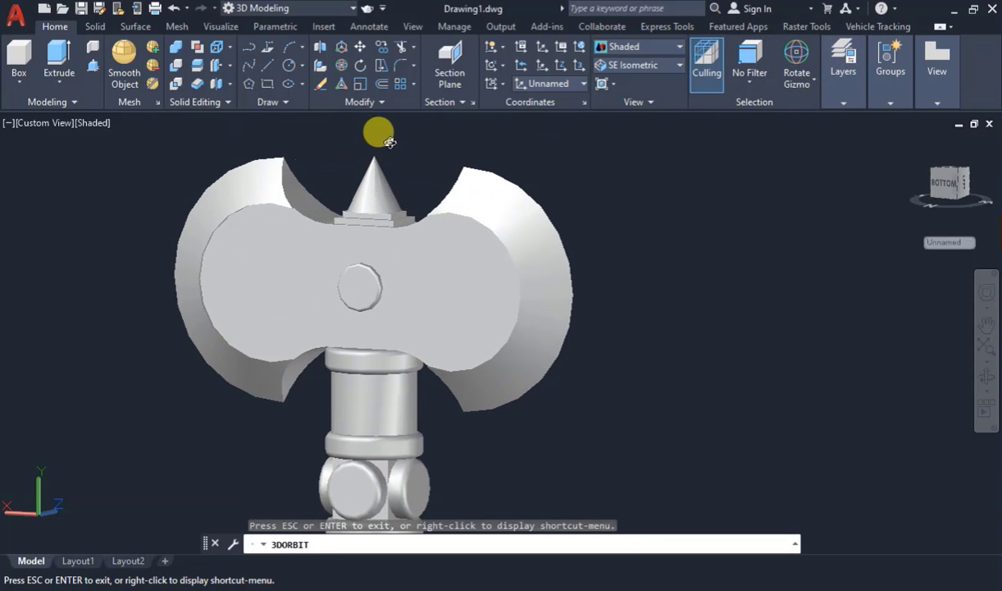
{"action": "key", "text": "Escape"}
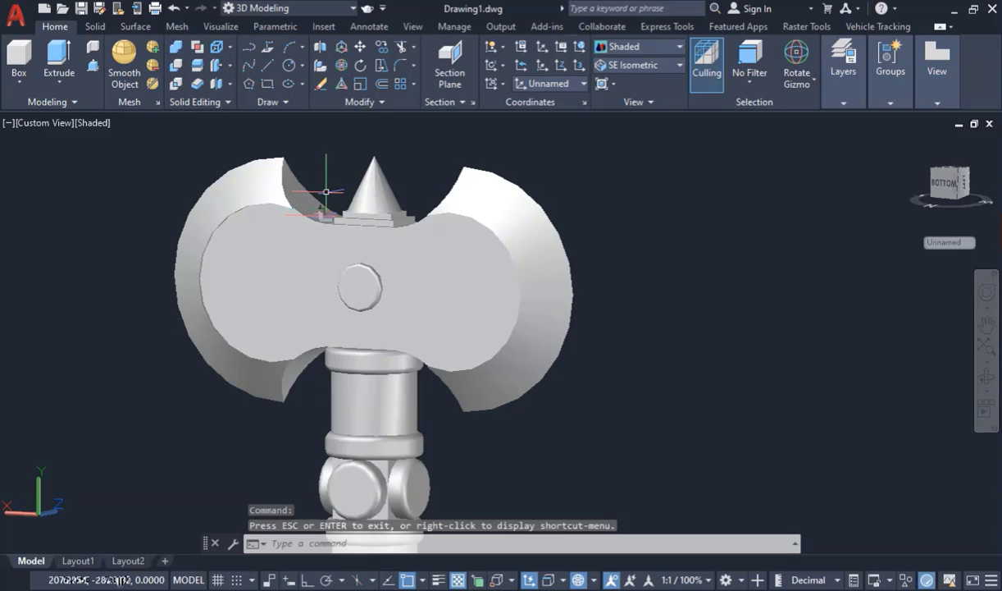
{"action": "left_click", "coordinate": [173, 55]}
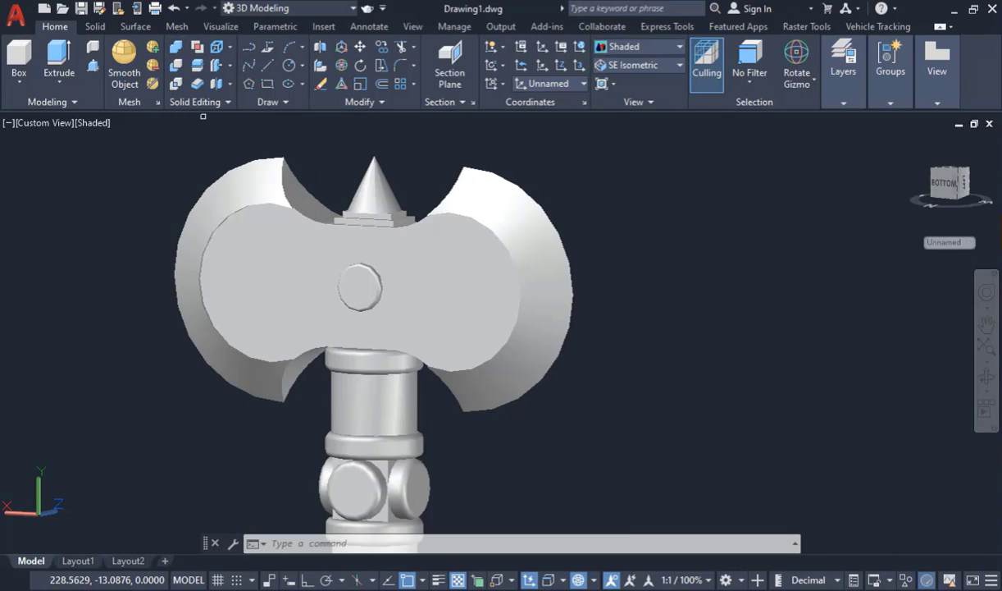
{"action": "left_click", "coordinate": [311, 163]}
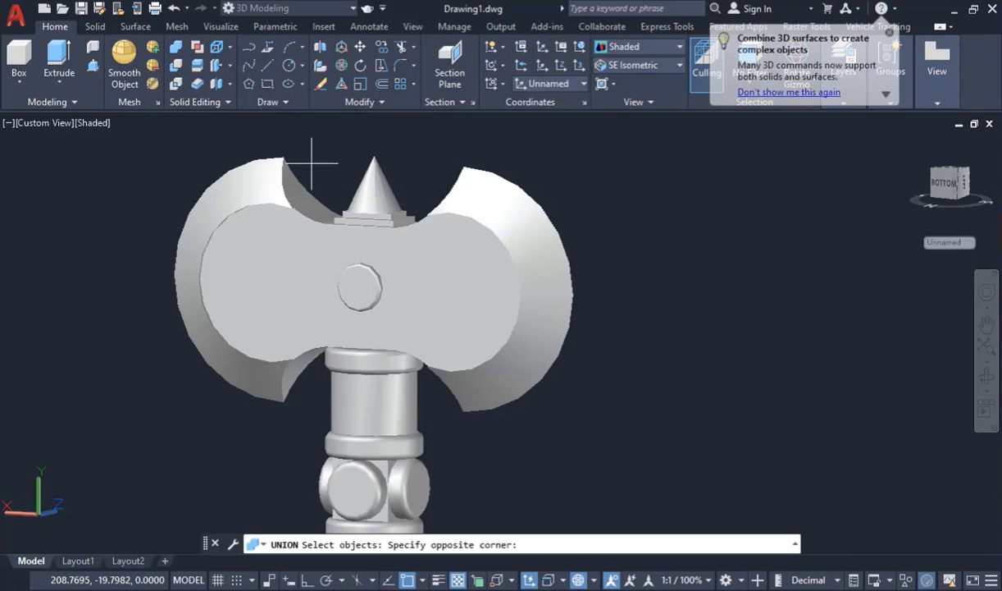
{"action": "left_click", "coordinate": [443, 400]}
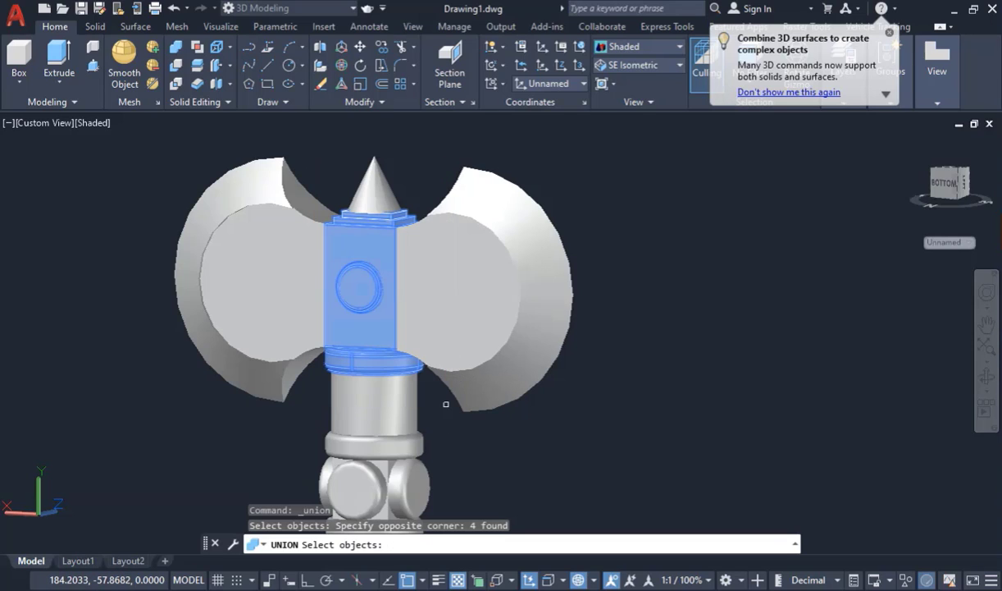
{"action": "key", "text": "Return"}
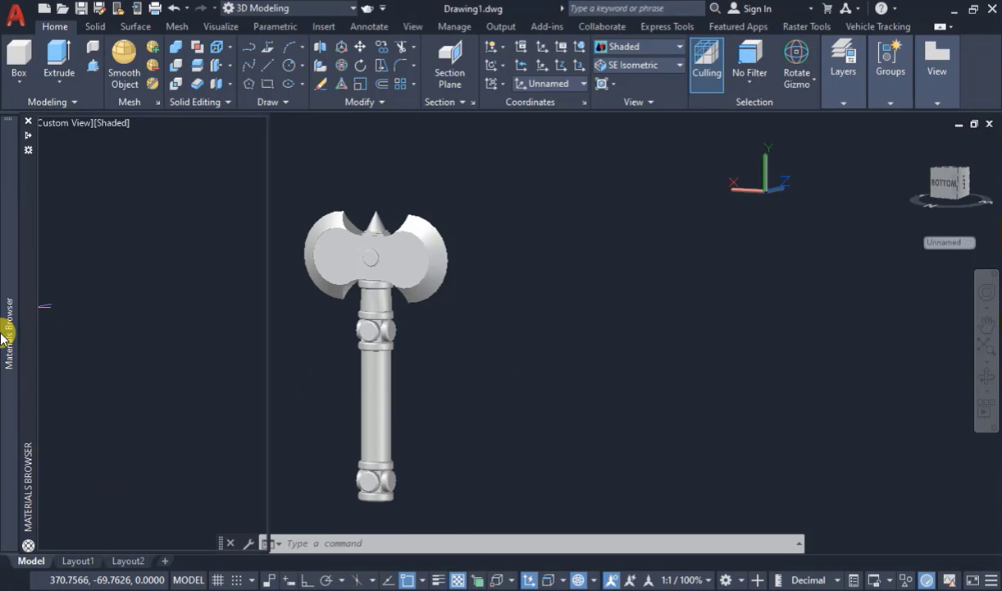
- Assign the document's "En...ed" Metal: Steel material to the combined solid of the two blades and top spike
{"action": "mouse_move", "coordinate": [4, 335]}
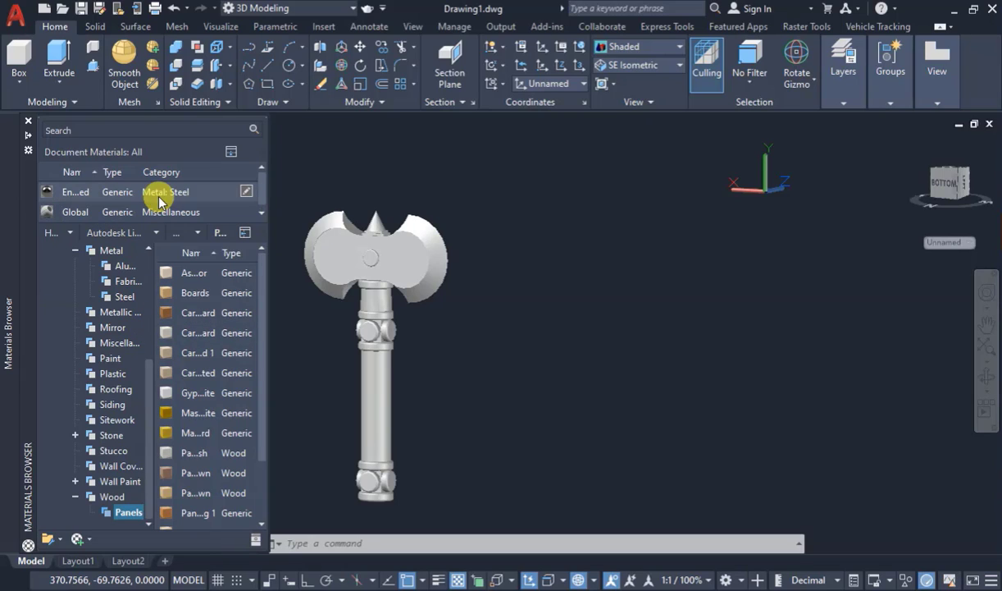
{"action": "left_click", "coordinate": [219, 194]}
{"action": "right_click", "coordinate": [219, 195]}
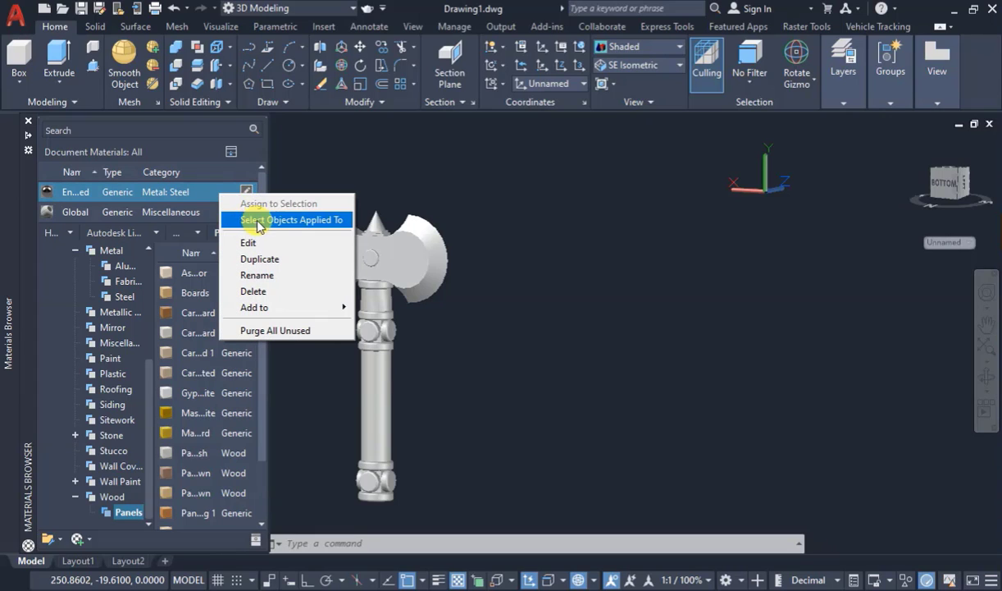
{"action": "left_click", "coordinate": [412, 264]}
{"action": "left_click", "coordinate": [412, 257]}
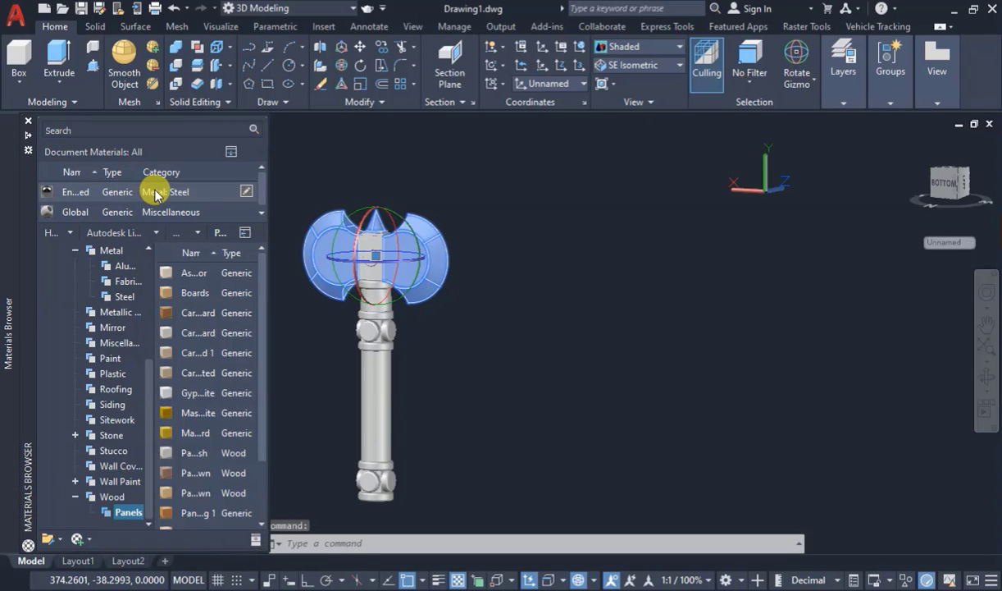
{"action": "right_click", "coordinate": [164, 194]}
{"action": "left_click", "coordinate": [199, 201]}
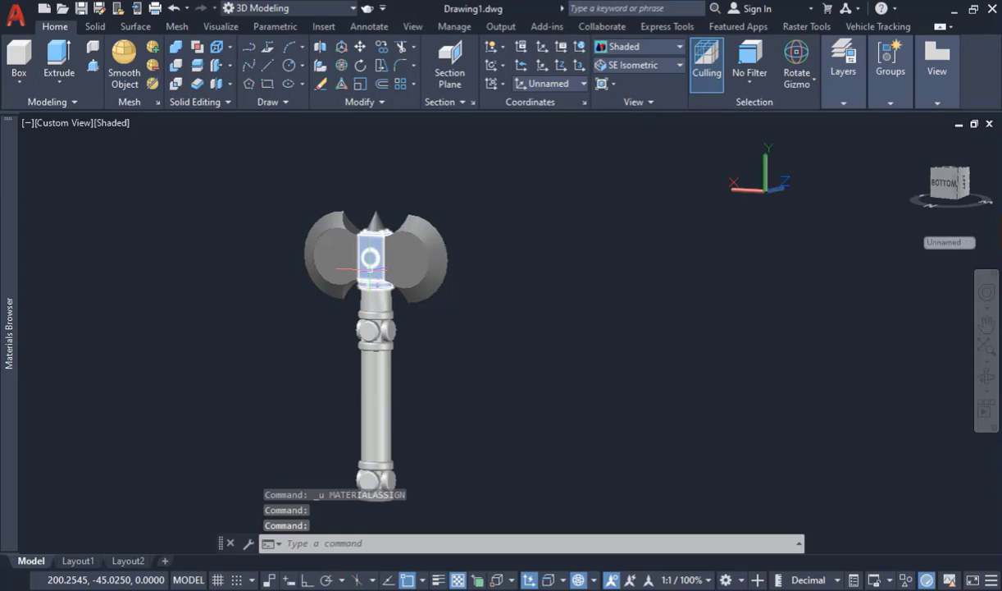
- Apply the fabricated metal material "Alu...tin" to the axe head's central block, the handle's upper joint and its lower end joint
{"action": "left_click", "coordinate": [374, 331]}
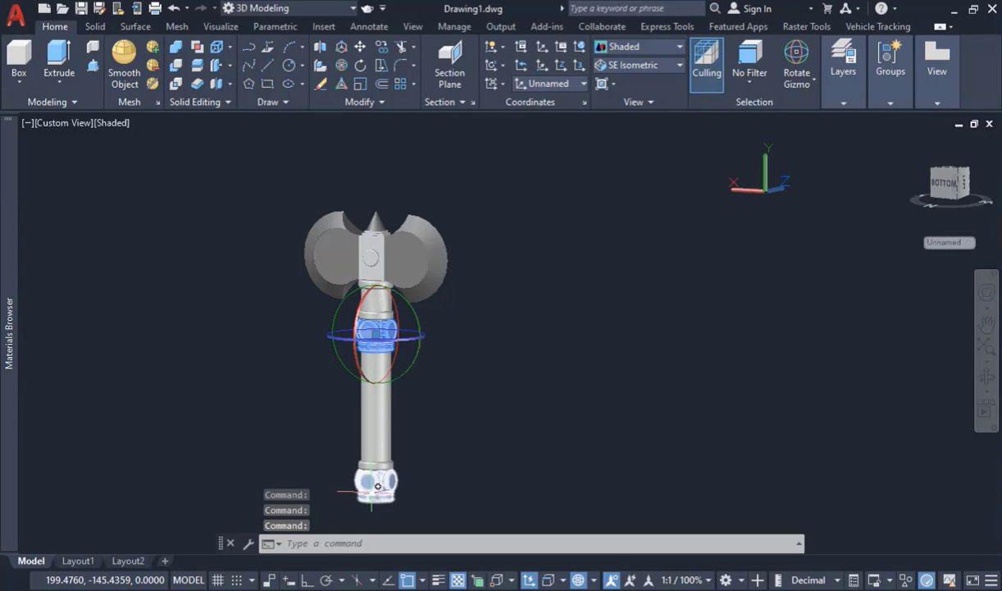
{"action": "left_click", "coordinate": [375, 482]}
{"action": "left_click", "coordinate": [371, 261]}
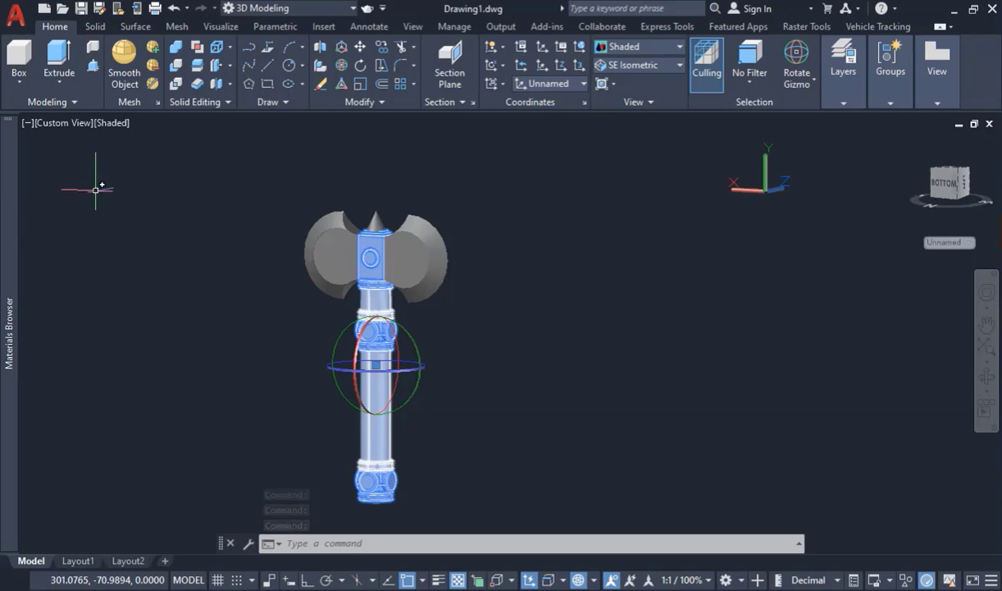
{"action": "mouse_move", "coordinate": [9, 314]}
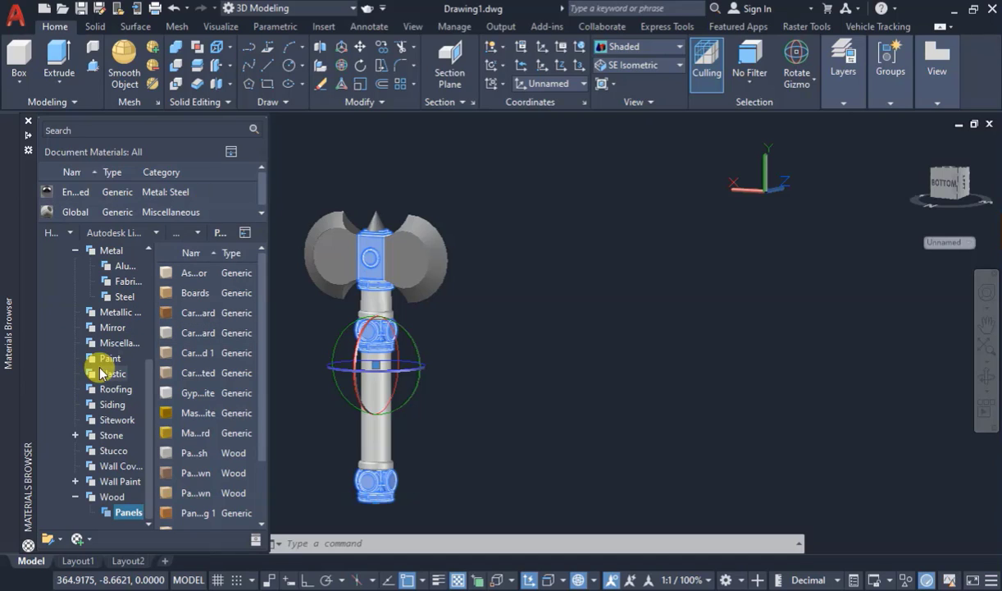
{"action": "scroll", "coordinate": [78, 302], "scroll_direction": "up", "scroll_amount": 2}
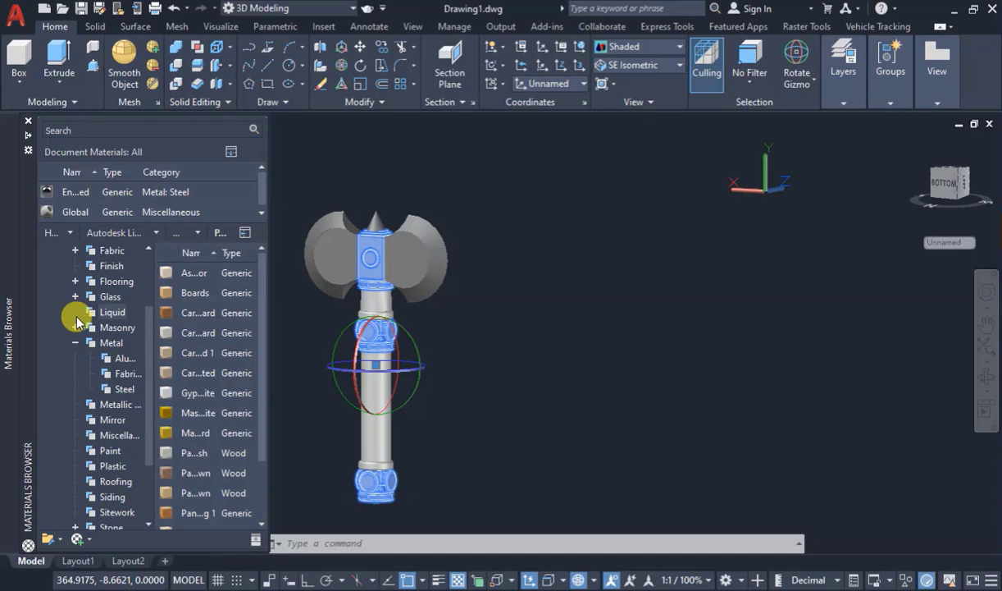
{"action": "left_click", "coordinate": [128, 375]}
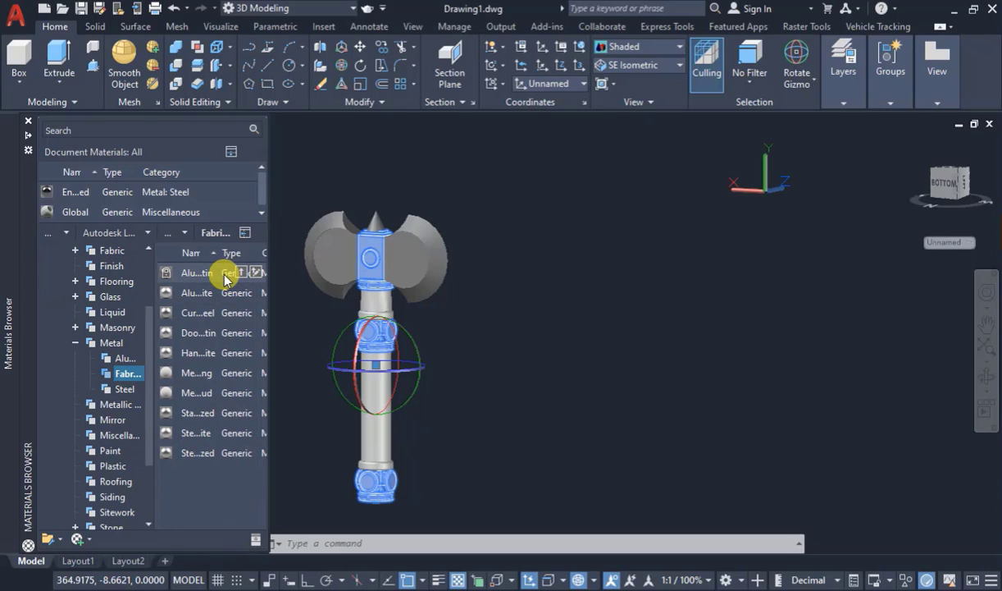
{"action": "left_click_drag", "start_coordinate": [224, 279], "coordinate": [367, 271]}
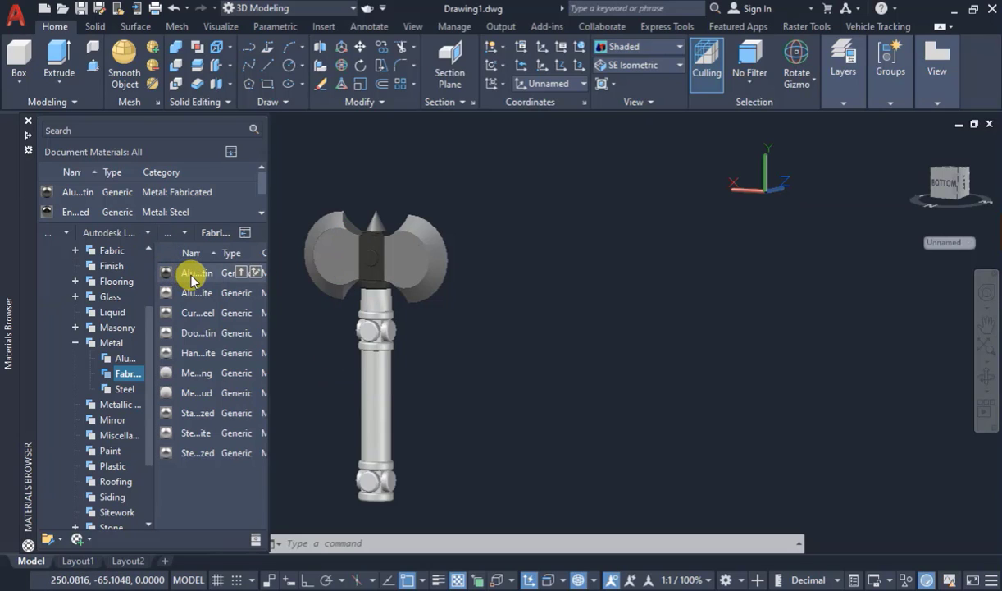
{"action": "left_click_drag", "start_coordinate": [197, 332], "coordinate": [369, 333]}
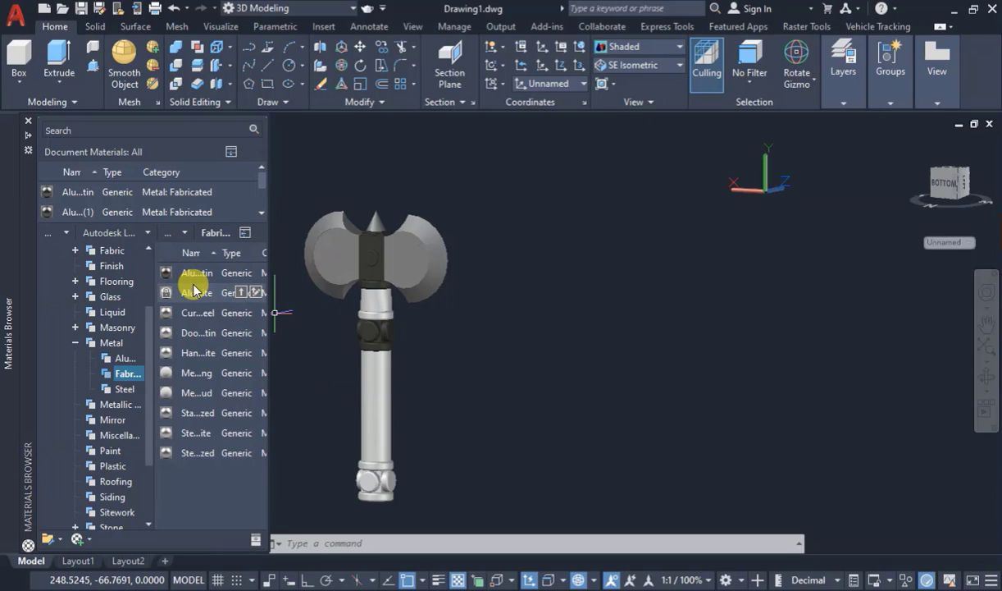
{"action": "left_click_drag", "start_coordinate": [197, 352], "coordinate": [385, 478]}
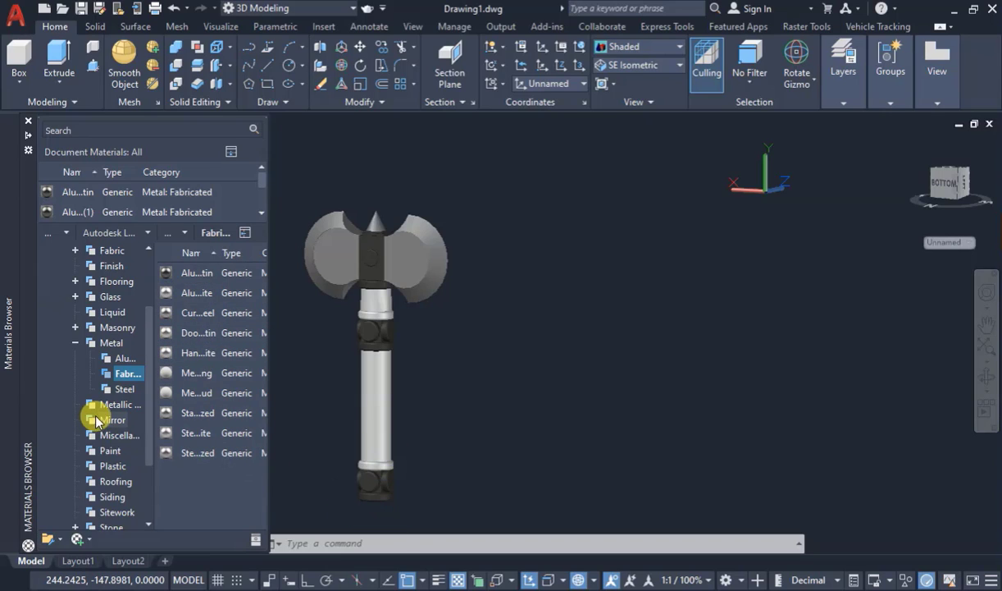
- Apply the wood panel material "Mas...ite" to the handle's long grip and short upper section
{"action": "scroll", "coordinate": [90, 443], "scroll_direction": "down", "scroll_amount": 2}
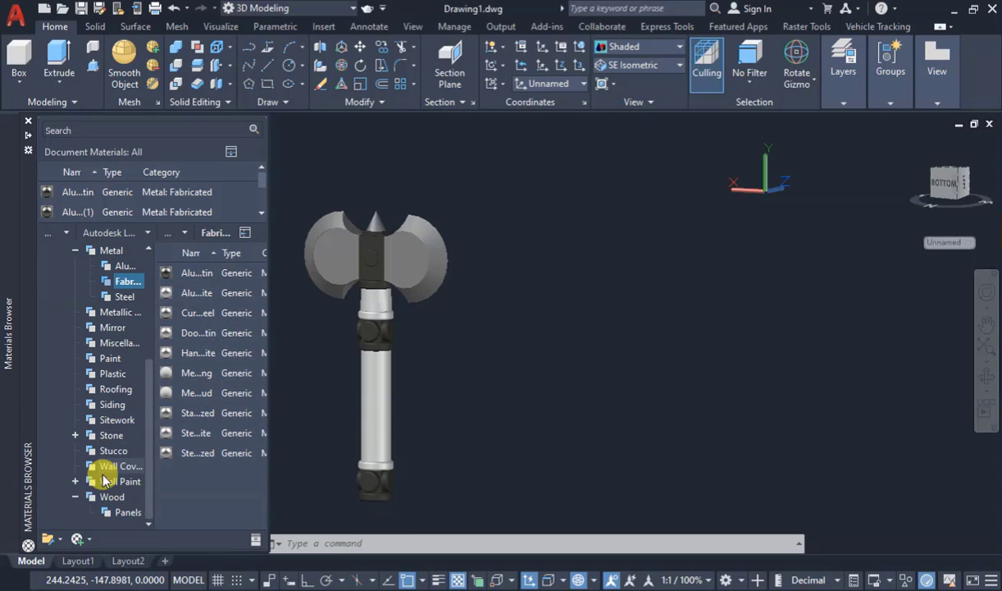
{"action": "left_click", "coordinate": [123, 511]}
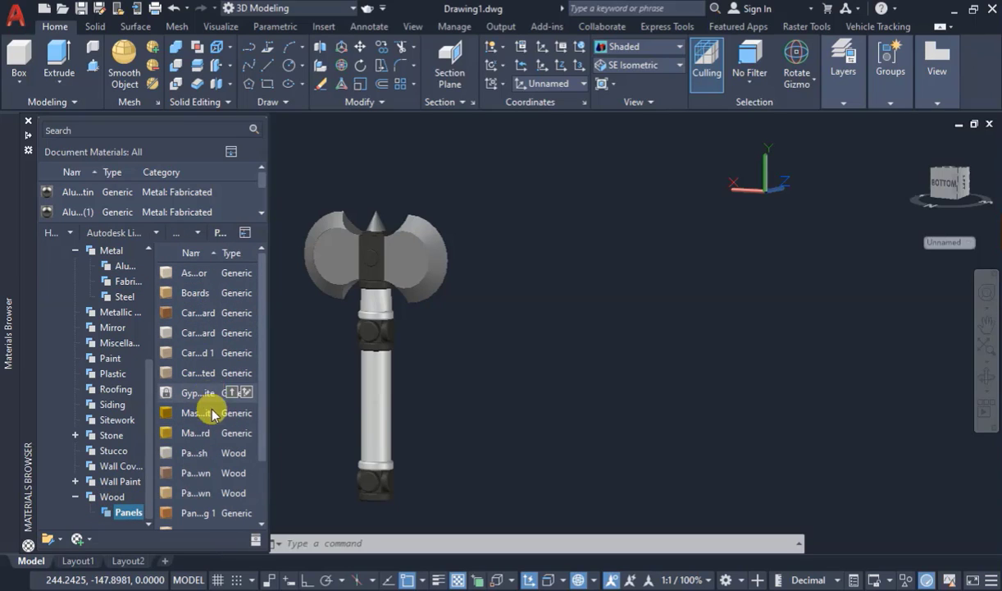
{"action": "left_click_drag", "start_coordinate": [247, 417], "coordinate": [373, 415]}
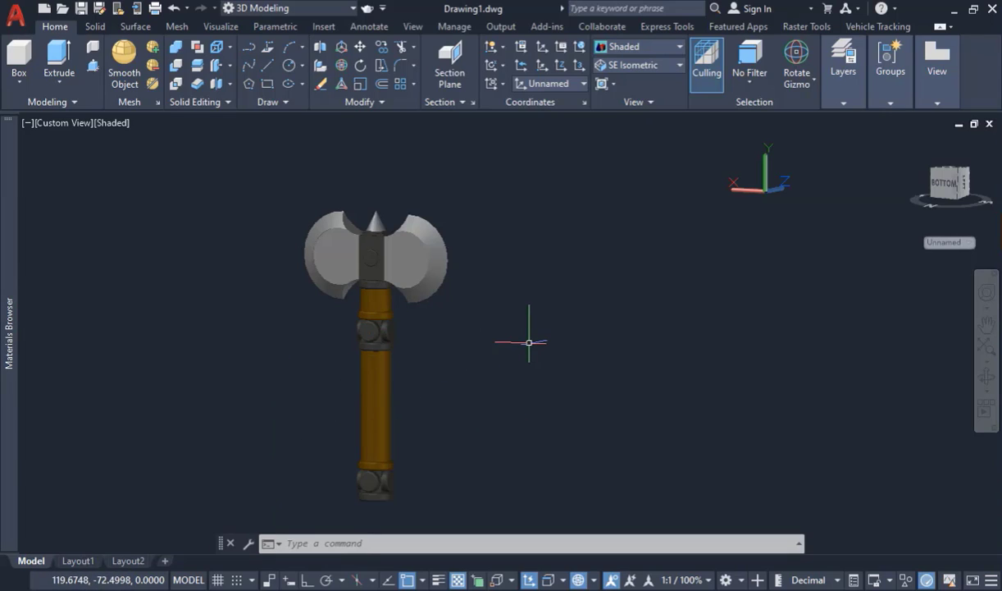
- Examine the finished axe with its materials up close, as a whole and from different angles
{"action": "scroll", "coordinate": [406, 492], "scroll_direction": "up", "scroll_amount": 4}
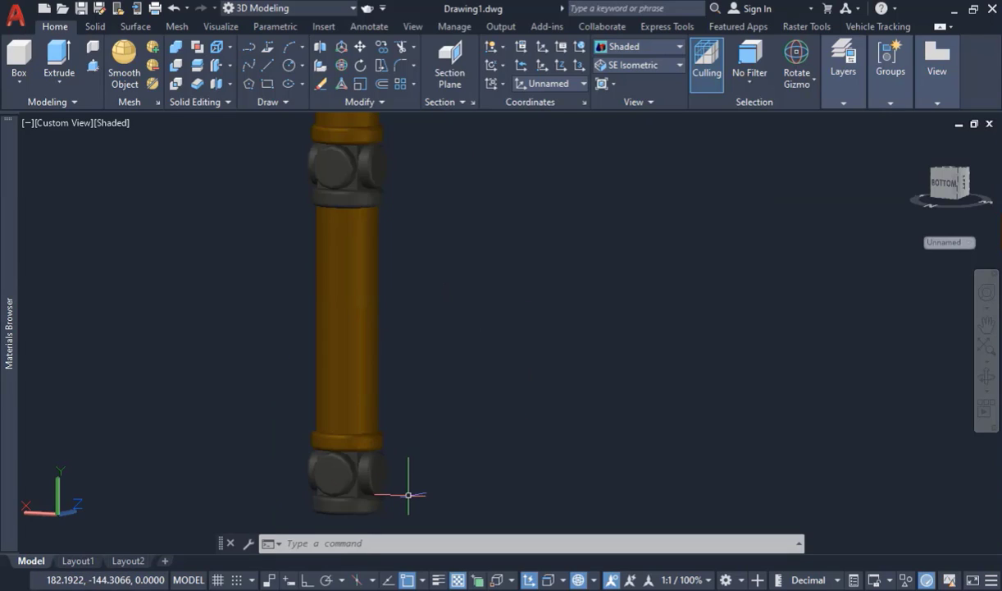
{"action": "scroll", "coordinate": [465, 416], "scroll_direction": "down", "scroll_amount": 5}
{"action": "scroll", "coordinate": [513, 481], "scroll_direction": "up", "scroll_amount": 2}
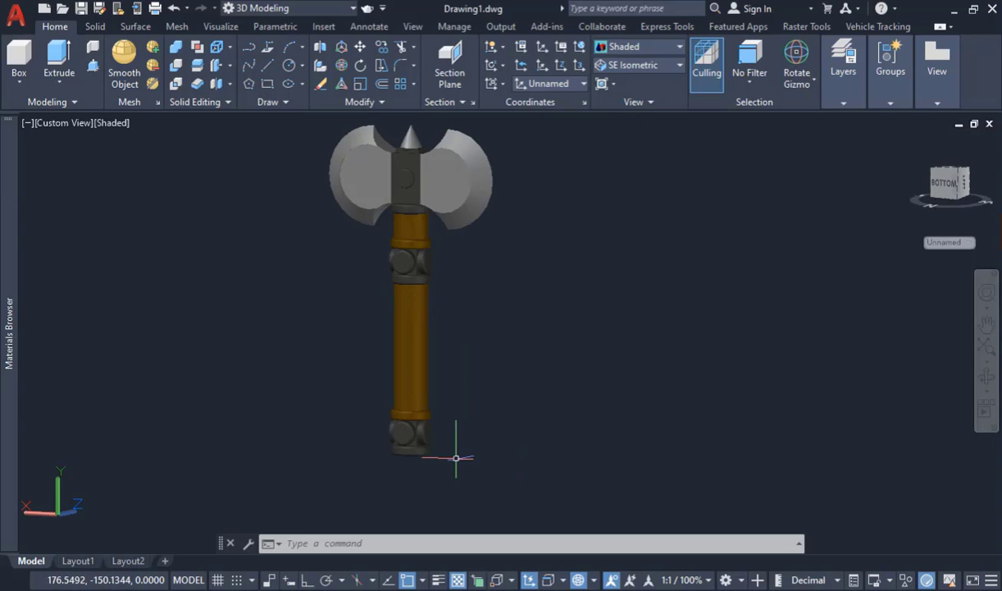
{"action": "scroll", "coordinate": [403, 396], "scroll_direction": "down", "scroll_amount": 2}
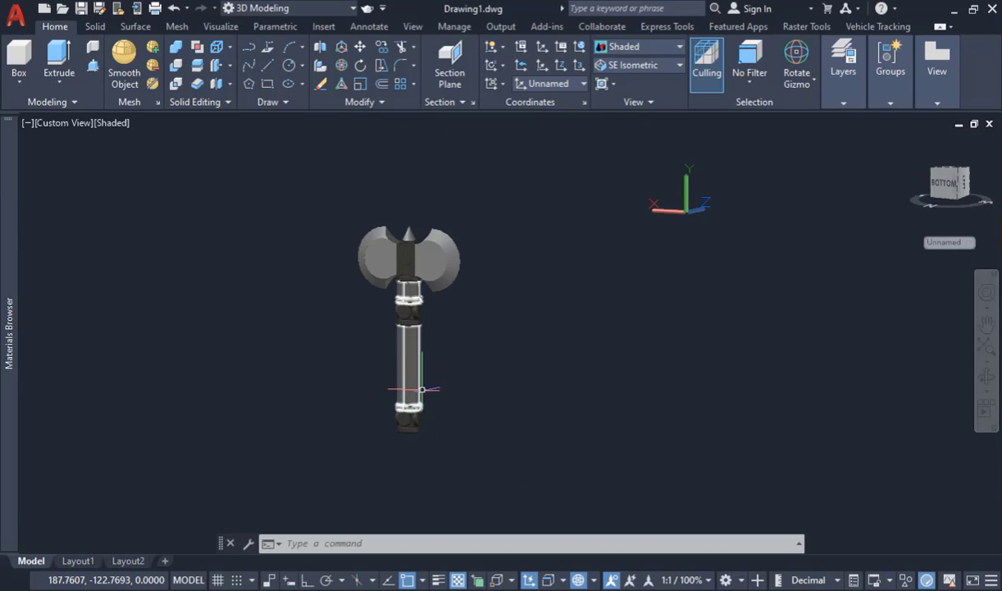
{"action": "scroll", "coordinate": [422, 389], "scroll_direction": "up", "scroll_amount": 2}
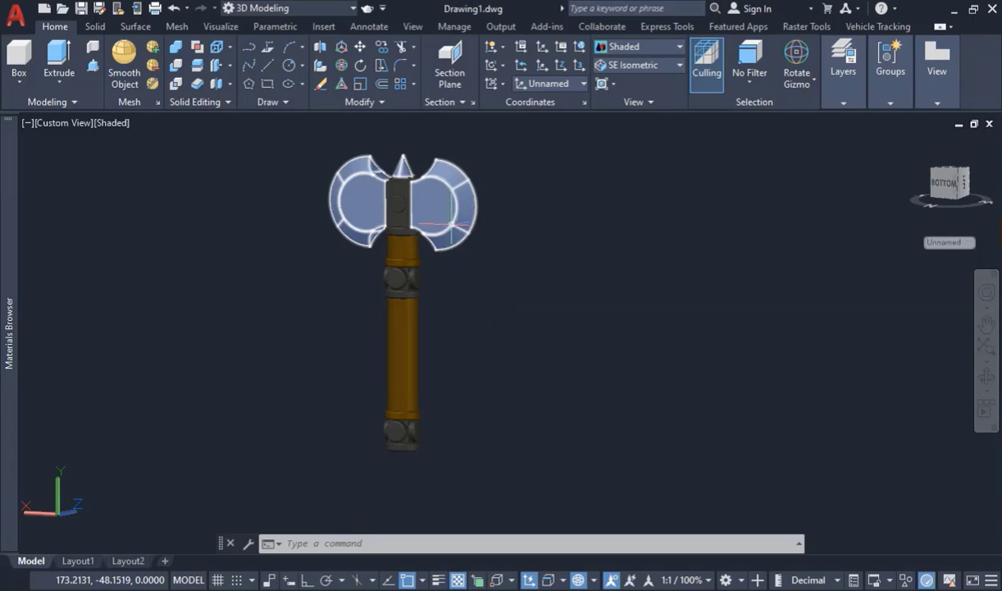
{"action": "middle_click_drag", "start_coordinate": [710, 526], "coordinate": [463, 178], "text": "shift"}
{"action": "middle_click_drag", "start_coordinate": [463, 230], "coordinate": [388, 282], "text": "shift"}
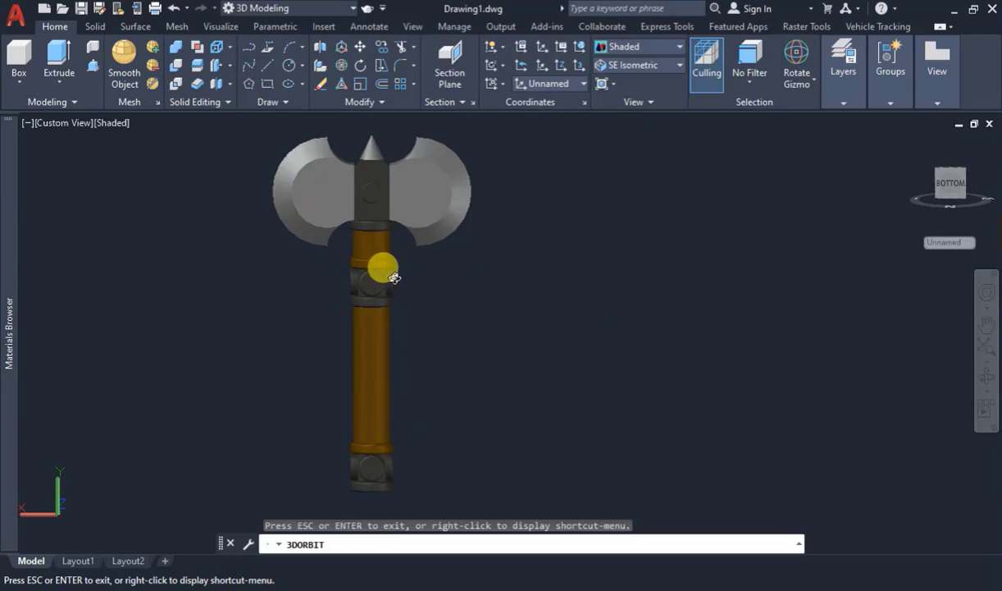
{"action": "middle_click_drag", "start_coordinate": [451, 309], "coordinate": [474, 324], "text": "shift"}
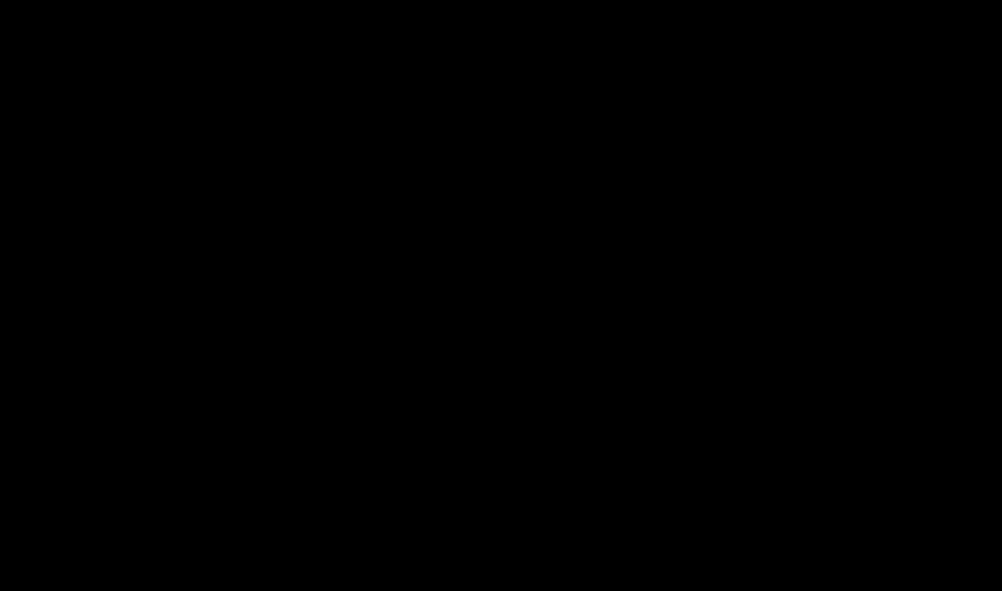